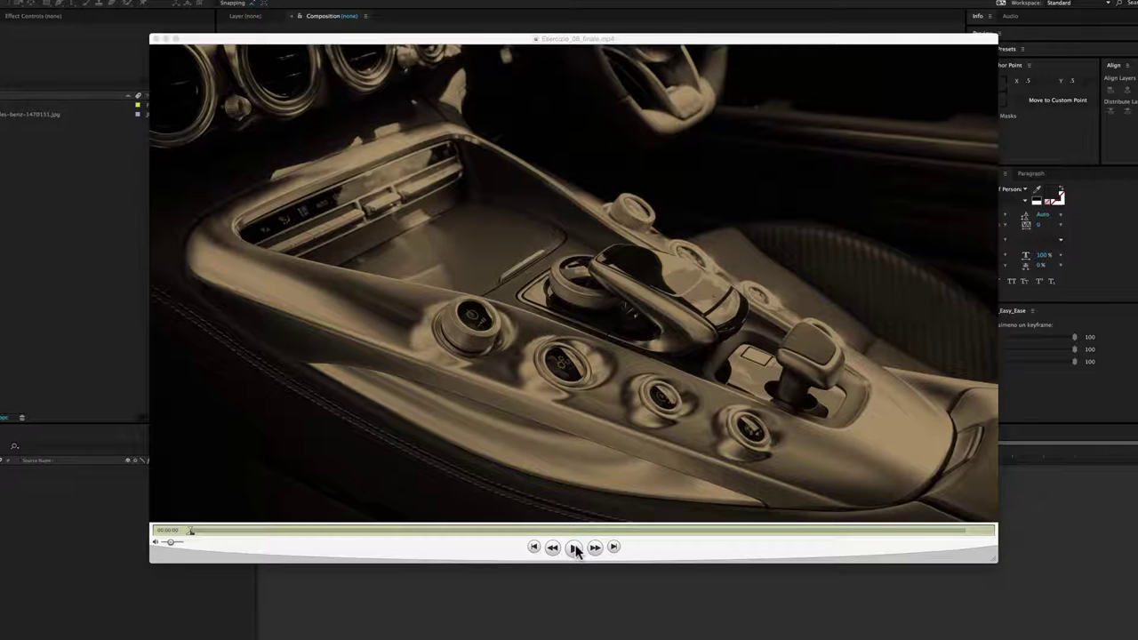
Play the finished Esercizio_08_finale.mp4 example and scrub back to review the yellow arrows around the knob
{"action": "left_click", "coordinate": [574, 548]}
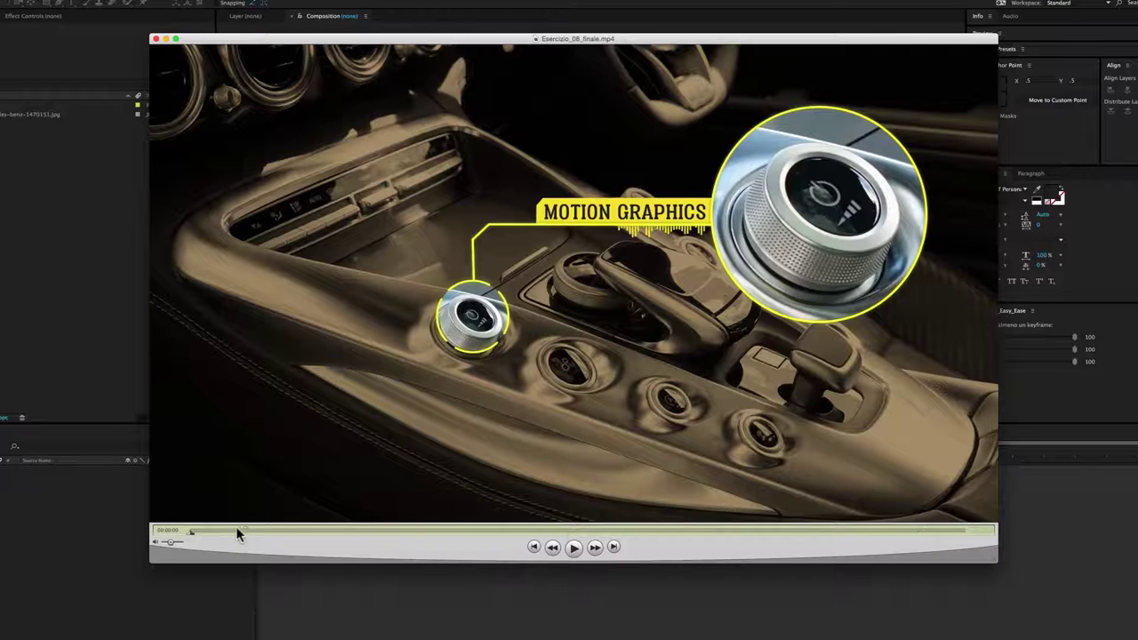
{"action": "left_click", "coordinate": [203, 530]}
{"action": "left_click_drag", "start_coordinate": [203, 530], "coordinate": [302, 527]}
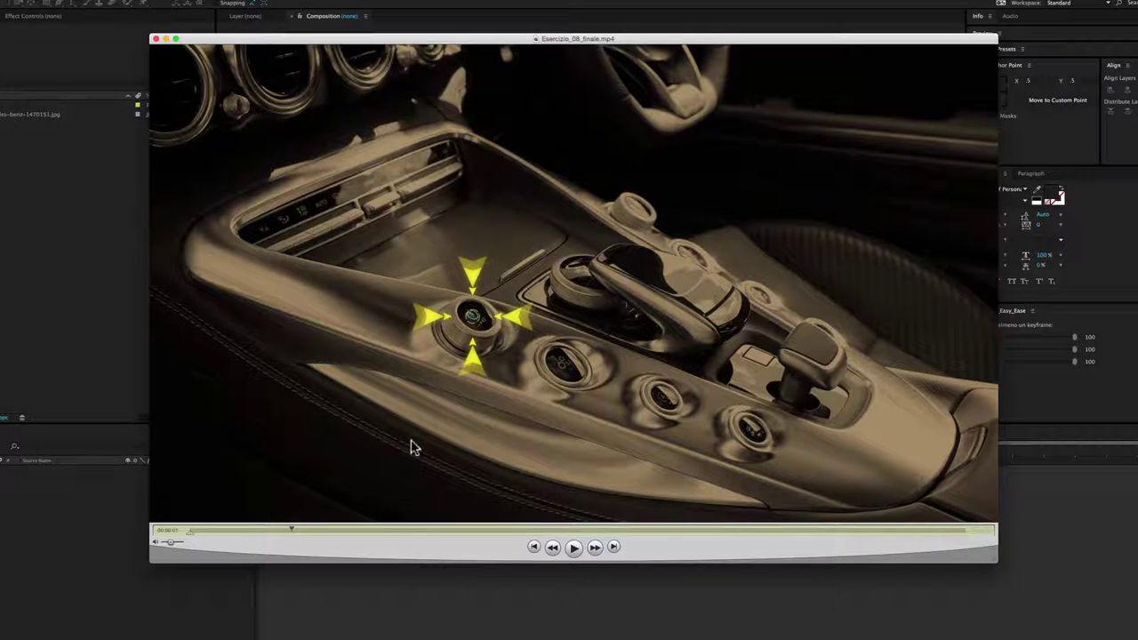
{"action": "left_click_drag", "start_coordinate": [290, 528], "coordinate": [294, 529]}
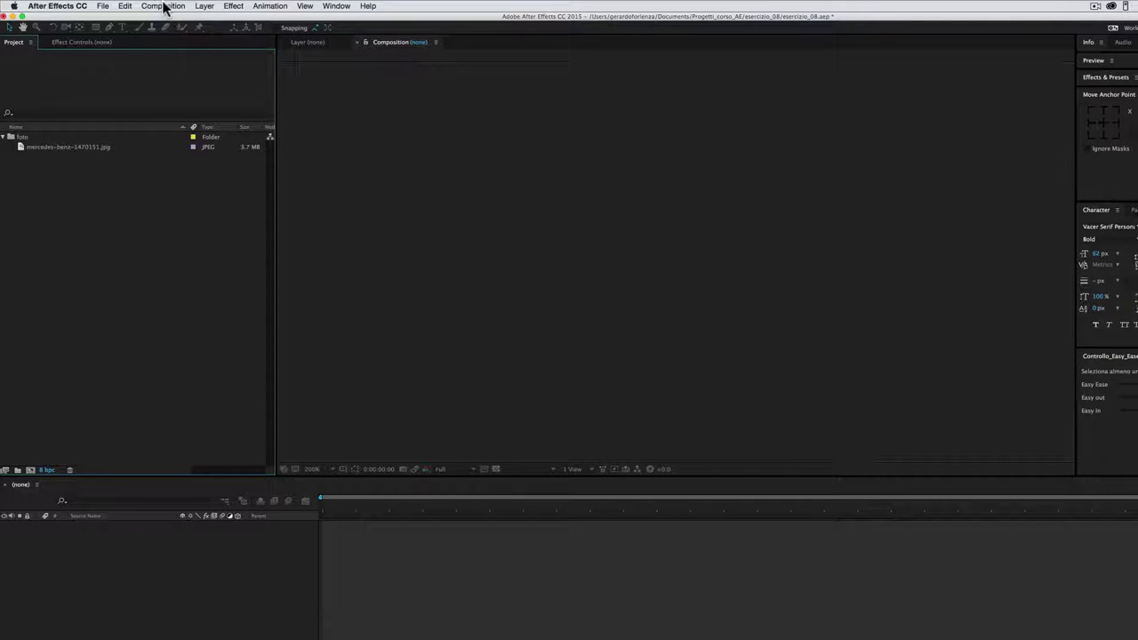
Create a 1920×1080, 25 fps, 10-second composition named esercizio_08_finale
{"action": "left_click", "coordinate": [163, 6]}
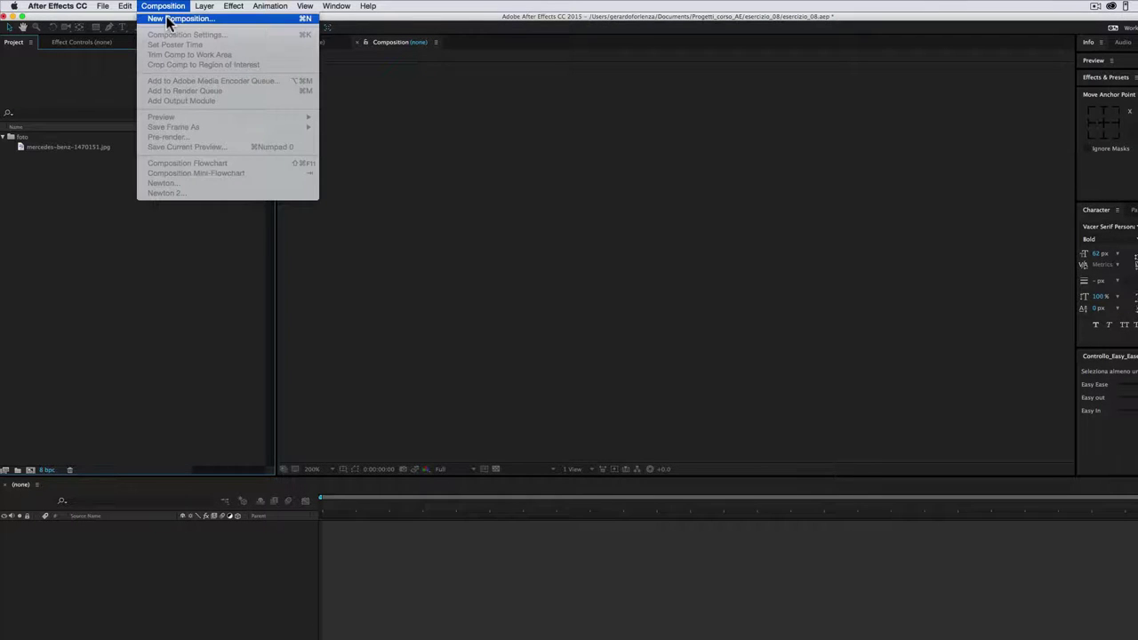
{"action": "left_click", "coordinate": [160, 18]}
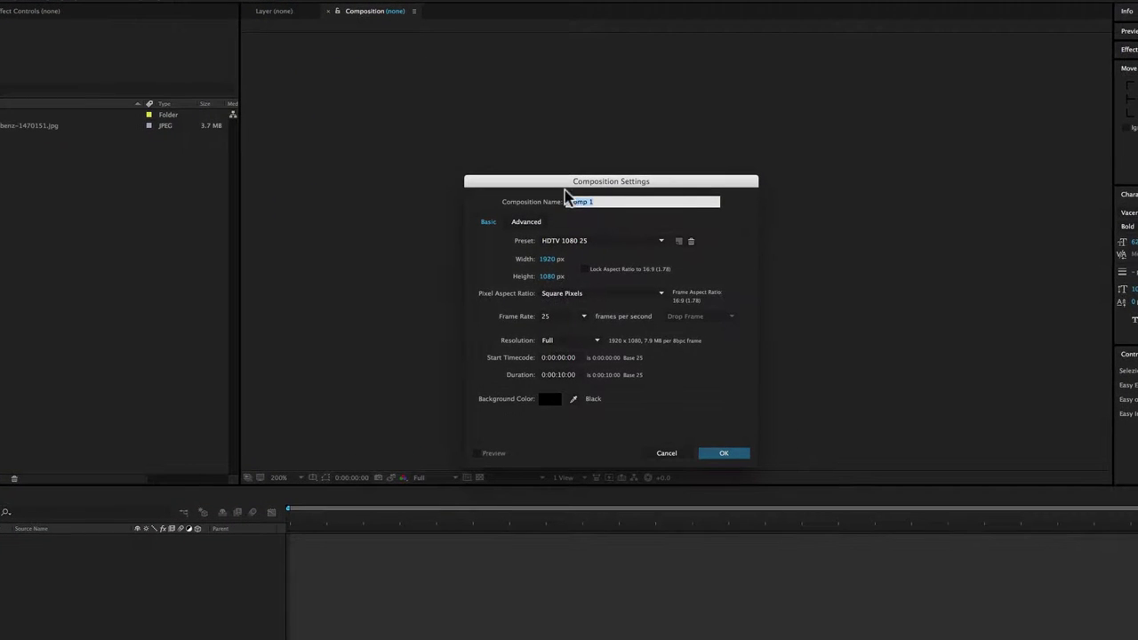
{"action": "type", "text": "esercizio_08_finale"}
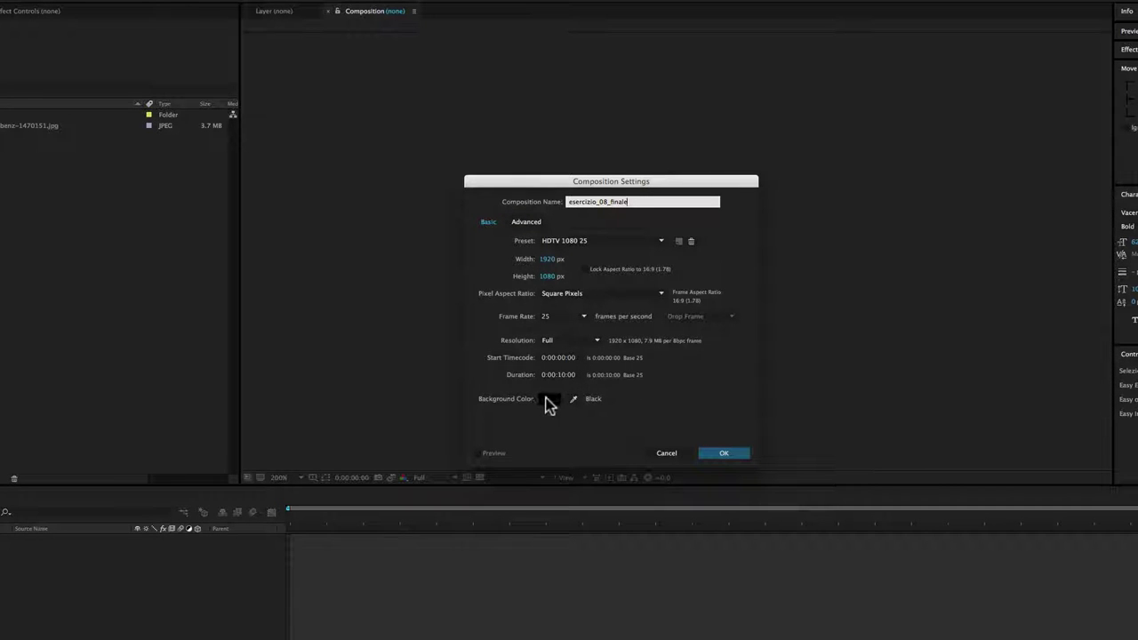
{"action": "left_click", "coordinate": [724, 454]}
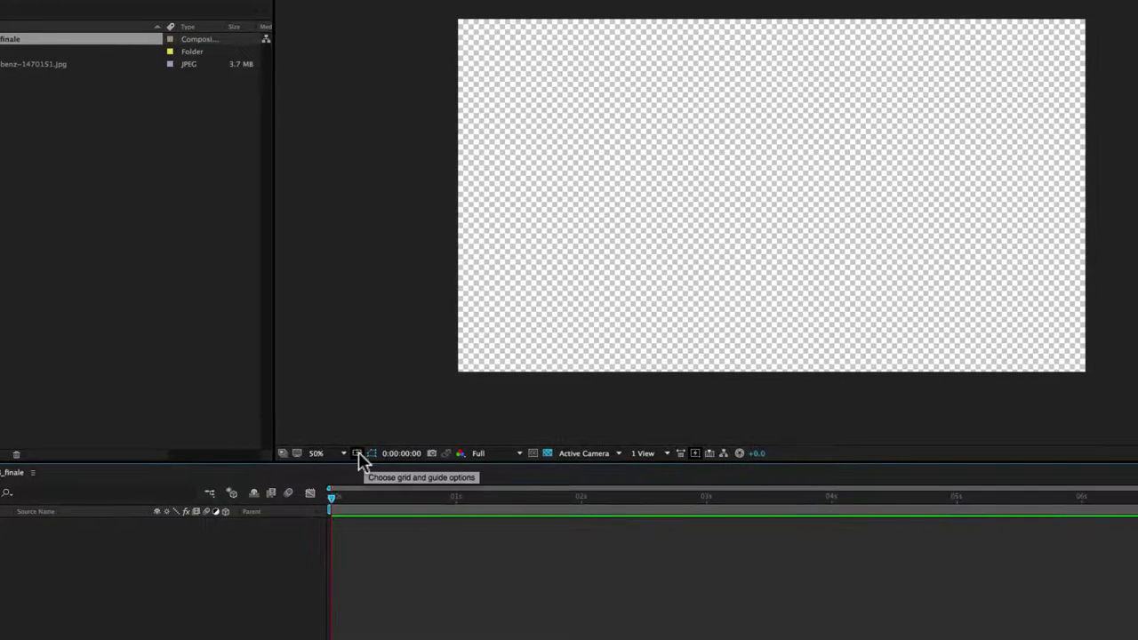
Show the title/action-safe guides and a grid over the composition
{"action": "left_click", "coordinate": [357, 454]}
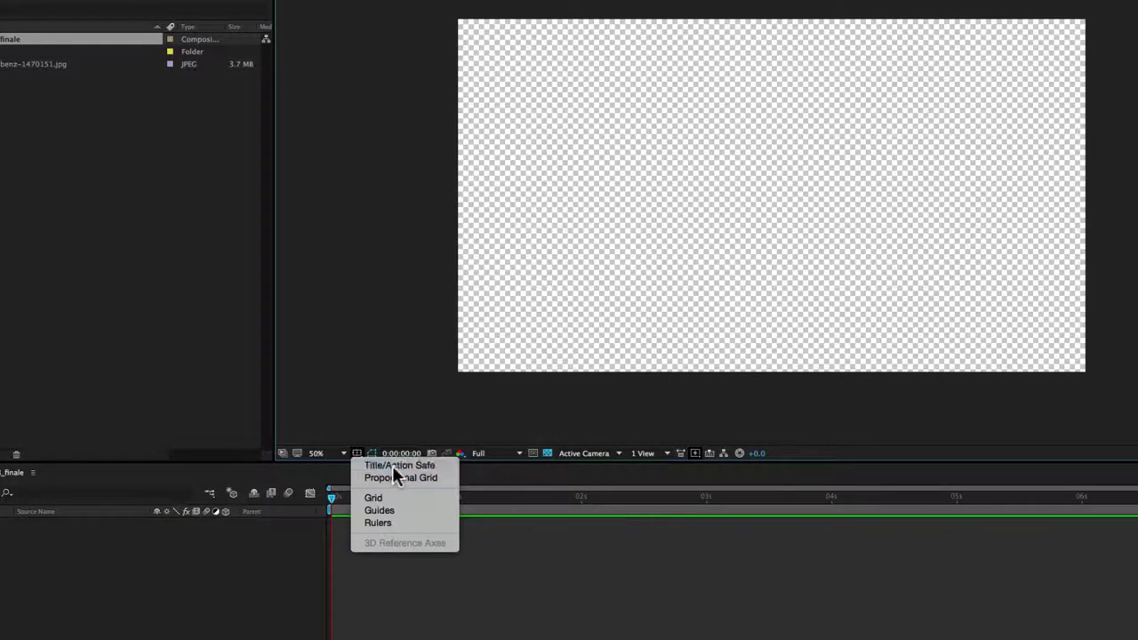
{"action": "left_click", "coordinate": [393, 466]}
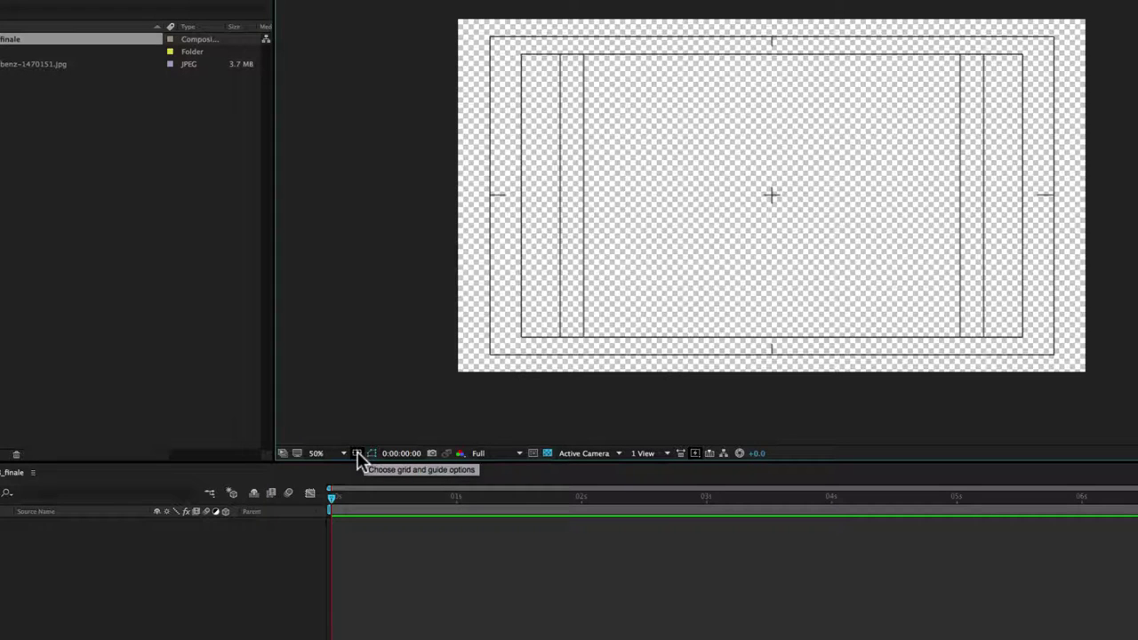
{"action": "left_click", "coordinate": [358, 454]}
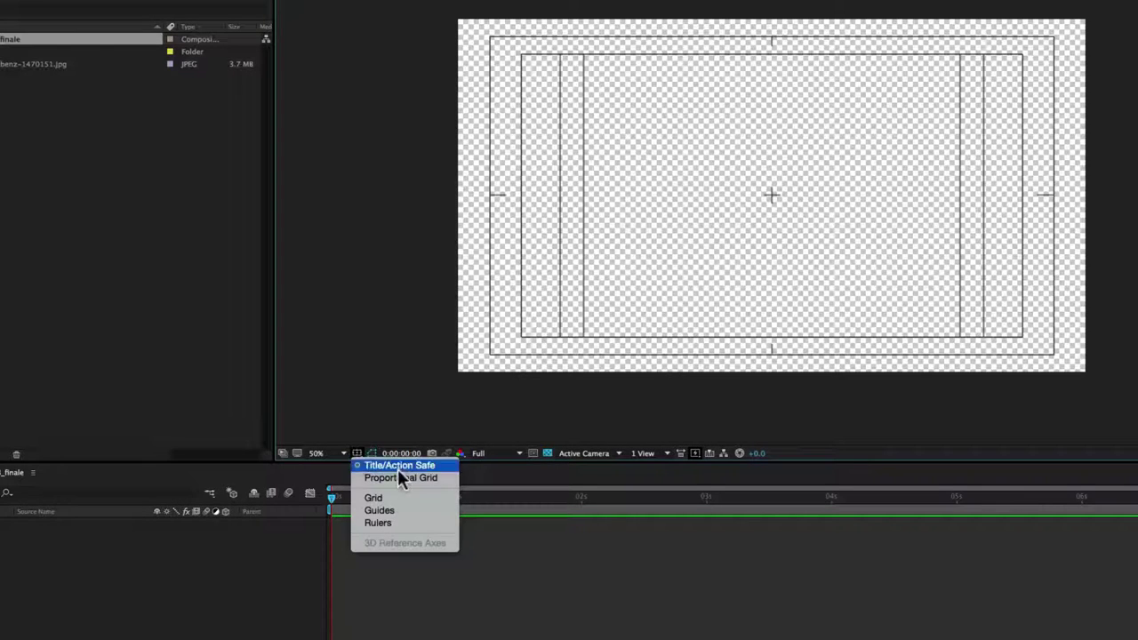
{"action": "left_click", "coordinate": [388, 499]}
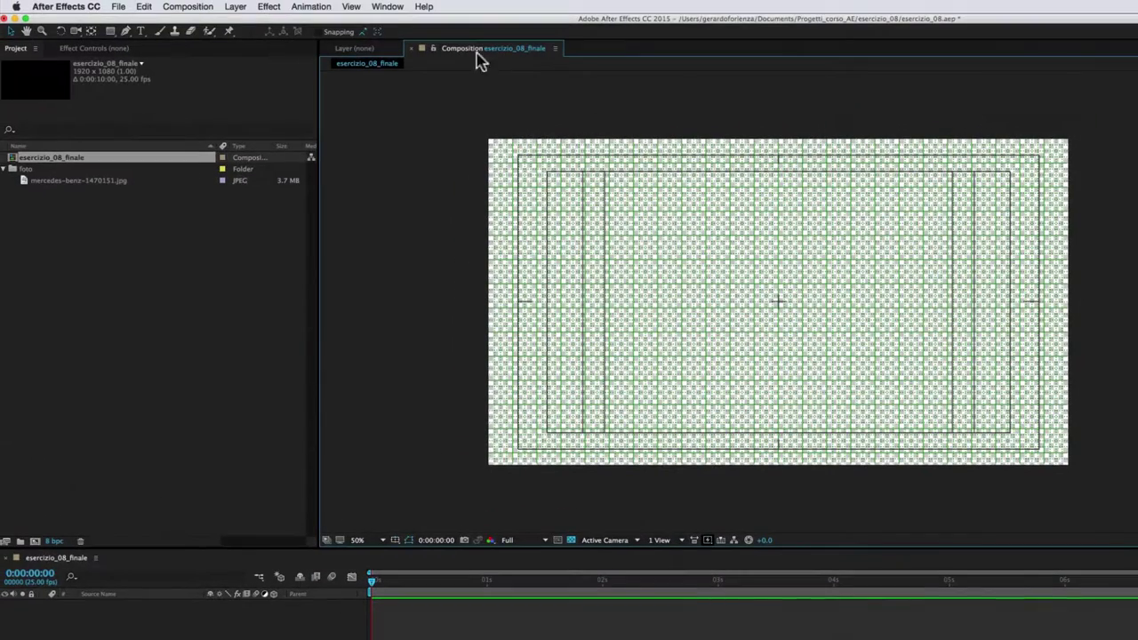
Turn on Snap to Grid so drawn points lock to the grid
{"action": "left_click", "coordinate": [352, 7]}
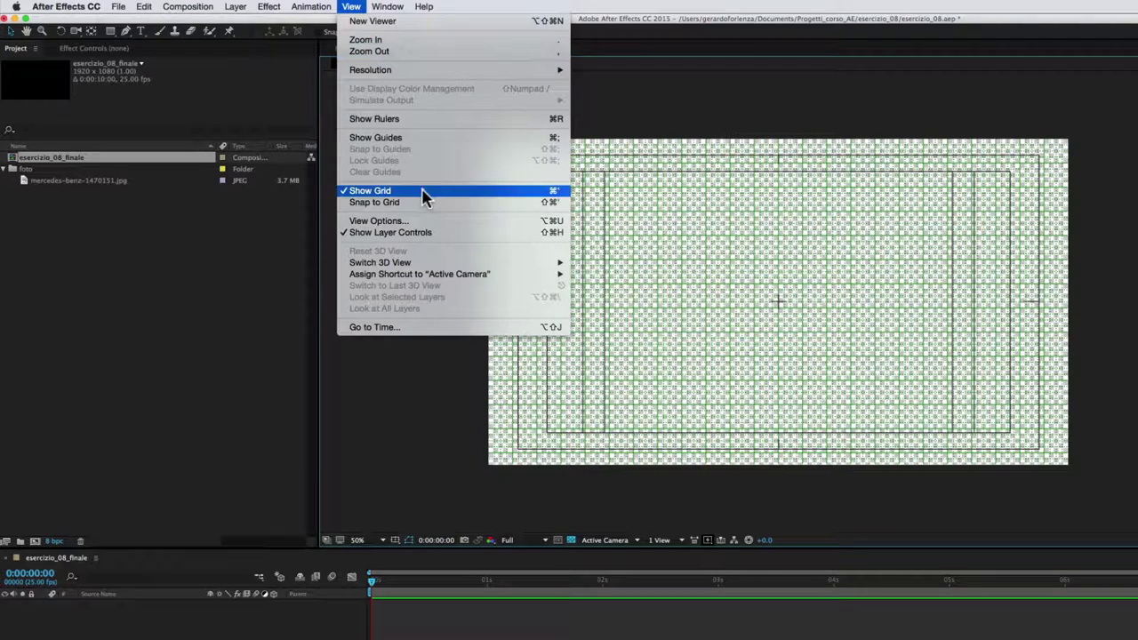
{"action": "left_click", "coordinate": [397, 204]}
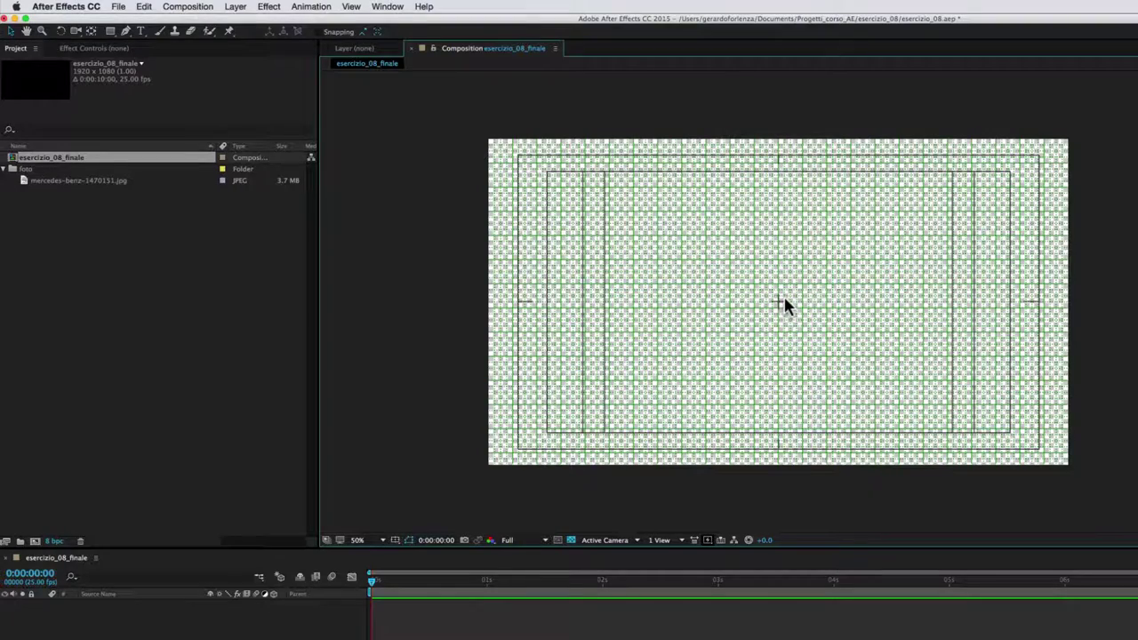
{"action": "scroll", "coordinate": [782, 300], "scroll_direction": "up", "scroll_amount": 2}
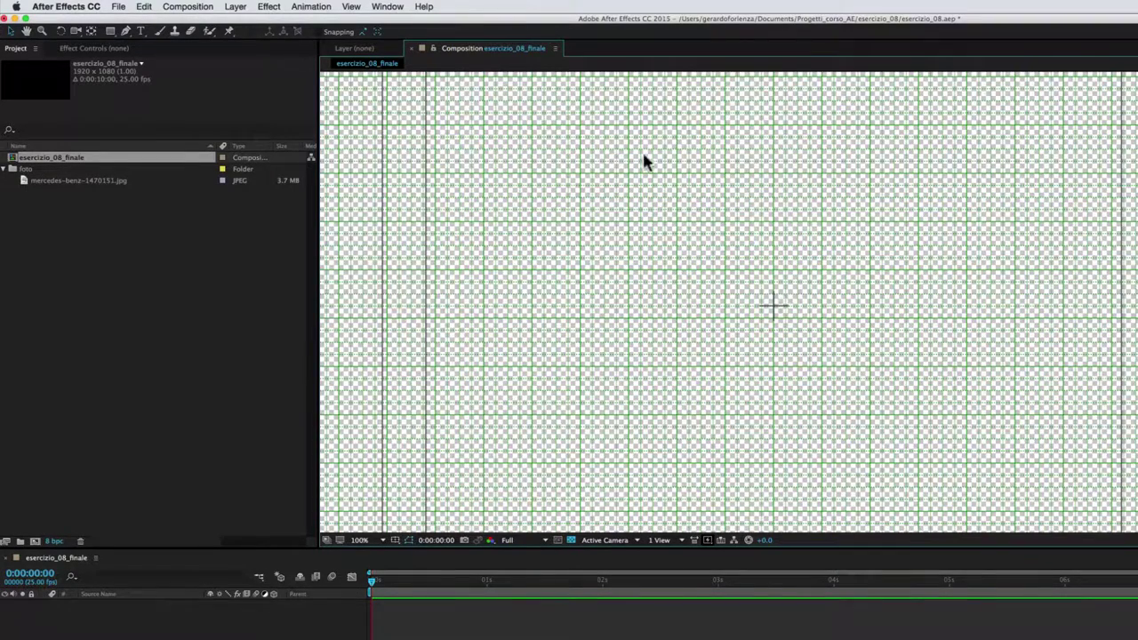
Draw a yellow triangular arrowhead with the Pen tool near the composition centre
{"action": "left_click", "coordinate": [126, 33]}
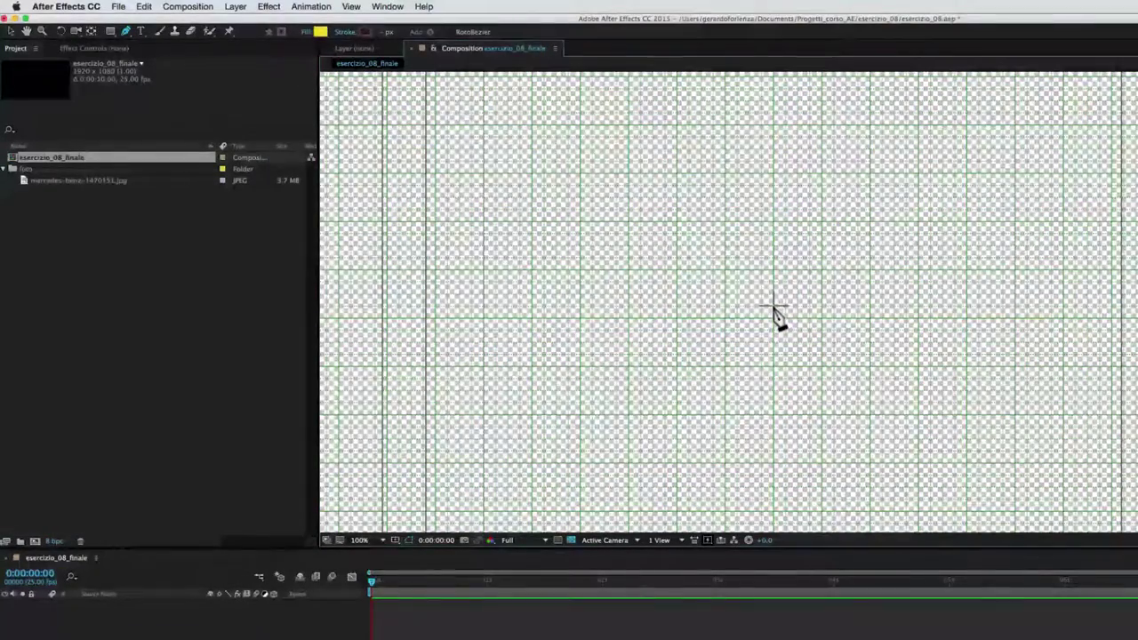
{"action": "left_click", "coordinate": [773, 305]}
{"action": "left_click_drag", "start_coordinate": [773, 270], "coordinate": [749, 259]}
{"action": "left_click", "coordinate": [773, 306]}
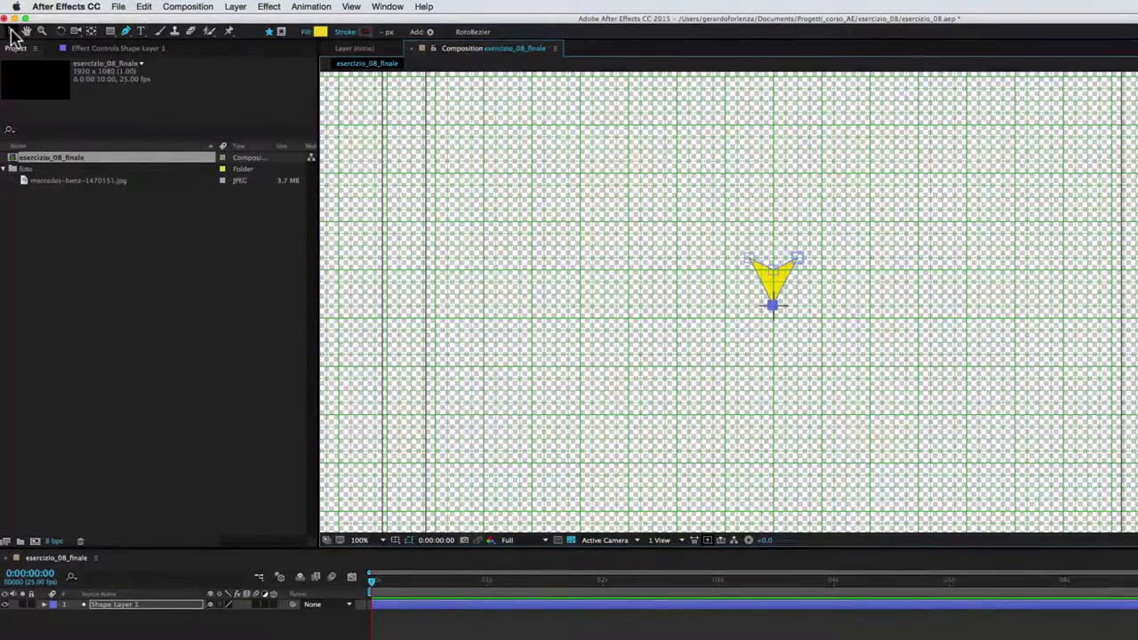
Raise the arrowhead's top notch point slightly and switch off the transparency checkerboard
{"action": "left_click", "coordinate": [10, 31]}
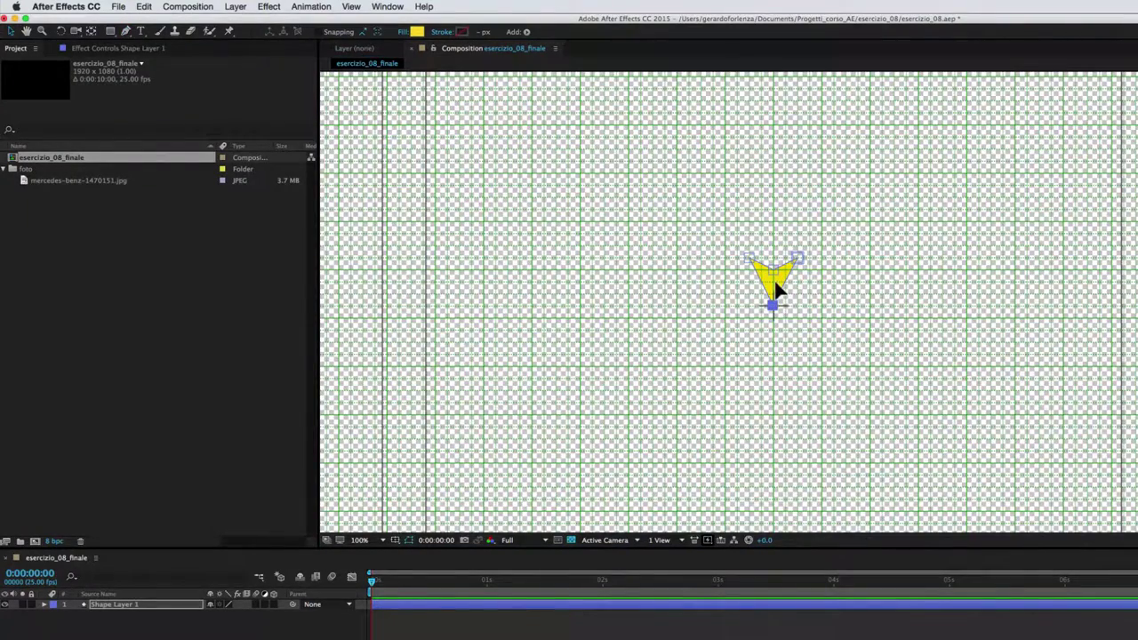
{"action": "scroll", "coordinate": [773, 294], "scroll_direction": "up", "scroll_amount": 1}
{"action": "left_click", "coordinate": [818, 236]}
{"action": "left_click", "coordinate": [770, 257]}
{"action": "left_click_drag", "start_coordinate": [771, 256], "coordinate": [771, 252]}
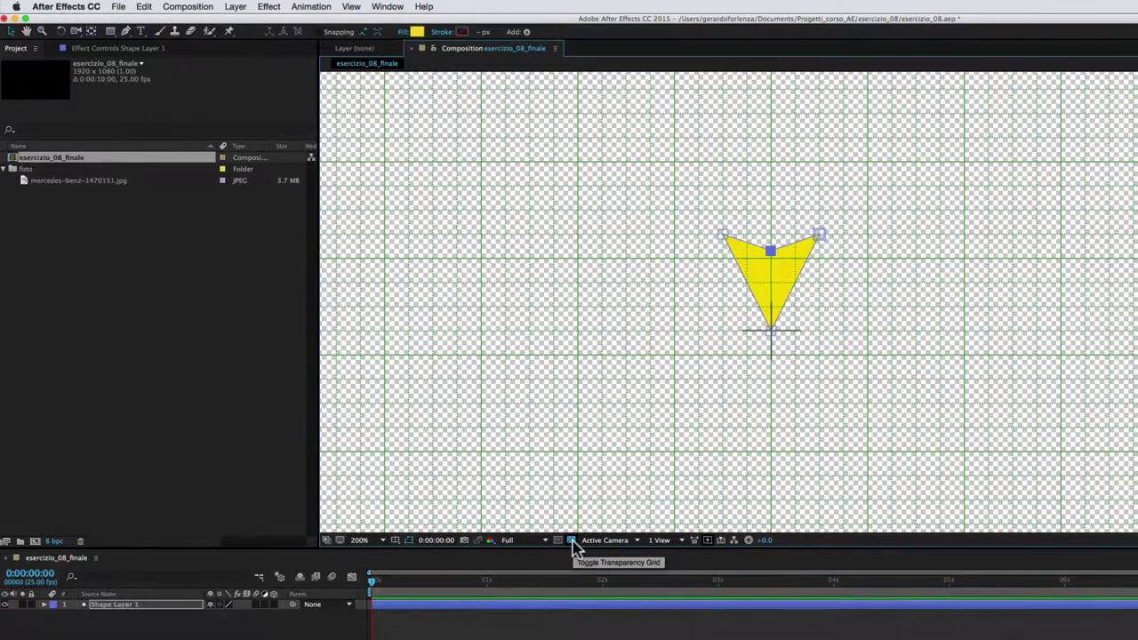
{"action": "left_click", "coordinate": [571, 543]}
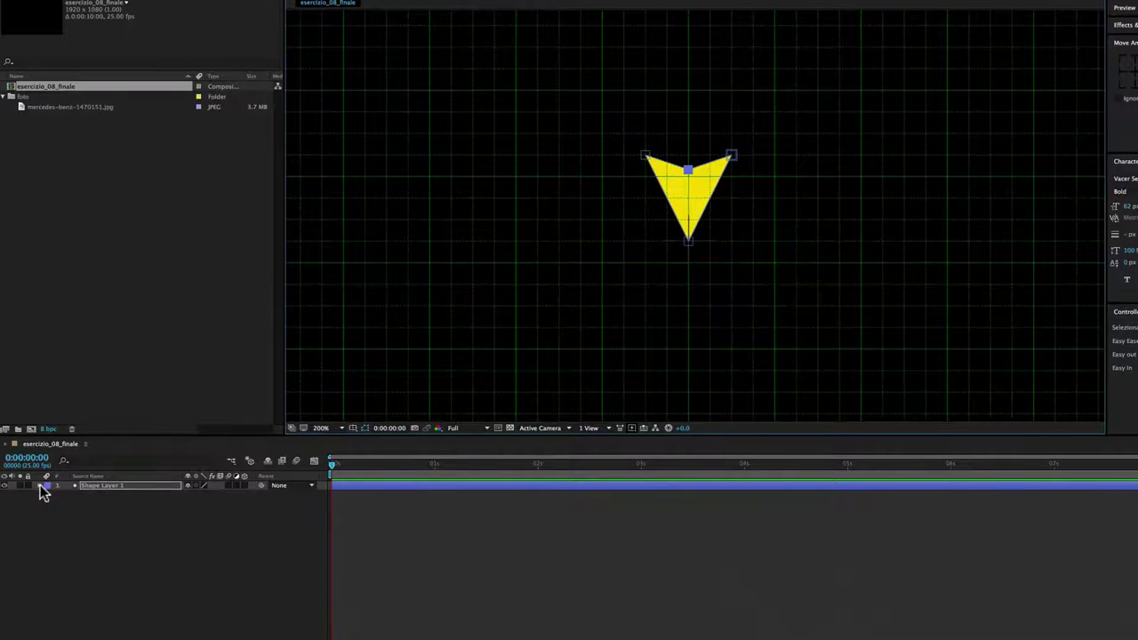
Add a Position keyframe at 0:00 on Transform: Shape 1 and set its Scale to 0%
{"action": "left_click", "coordinate": [40, 487]}
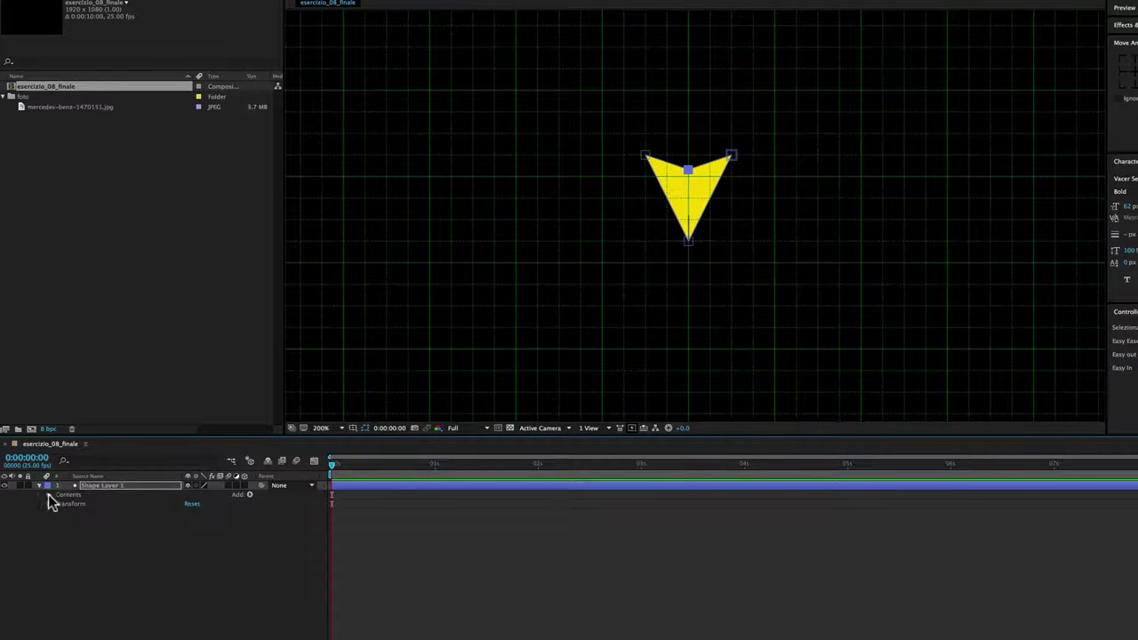
{"action": "left_click", "coordinate": [48, 496]}
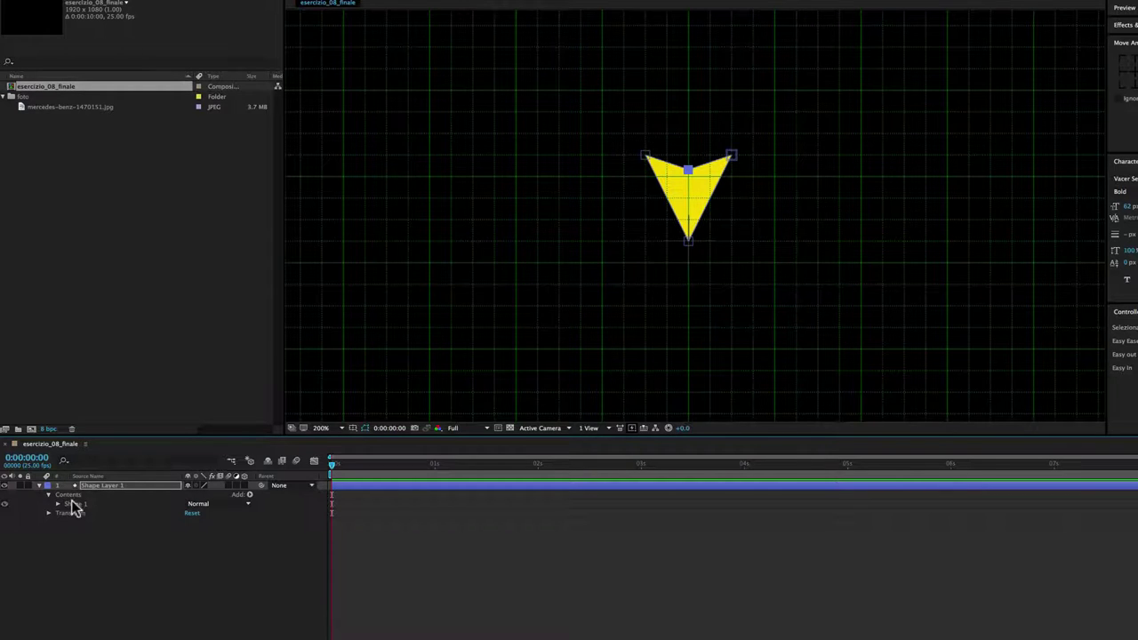
{"action": "left_click", "coordinate": [57, 504]}
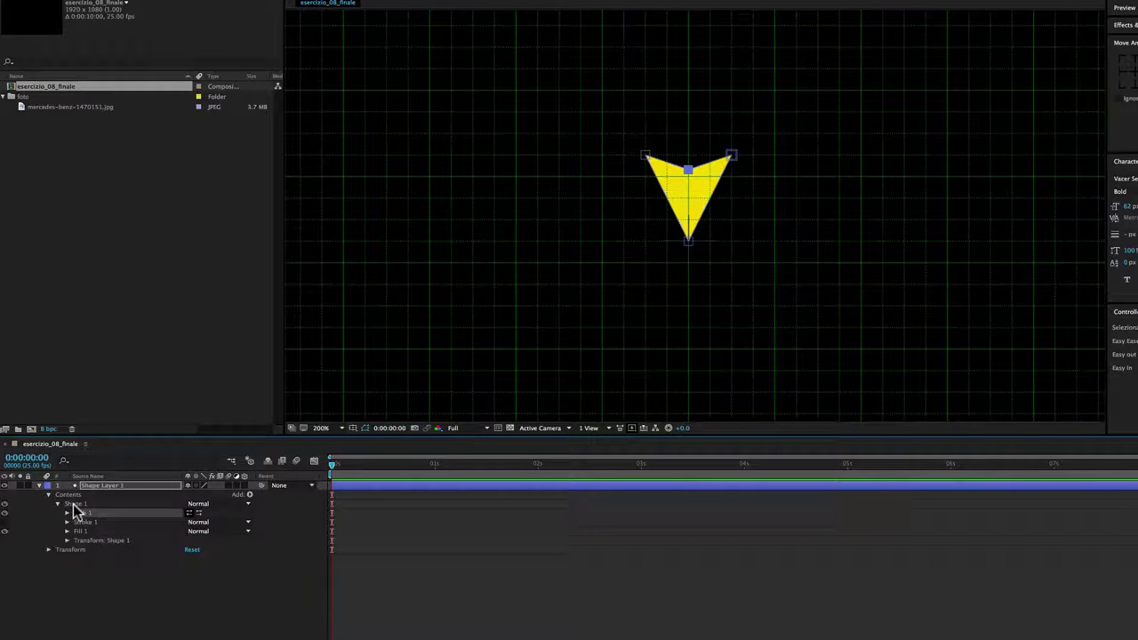
{"action": "left_click", "coordinate": [101, 542]}
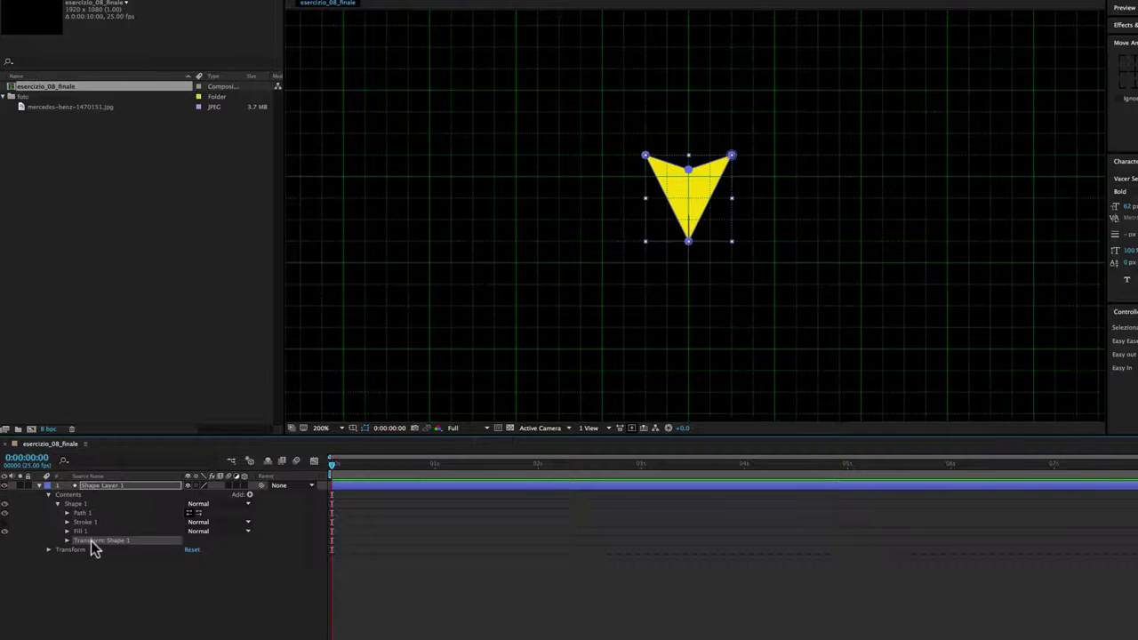
{"action": "left_click", "coordinate": [67, 541]}
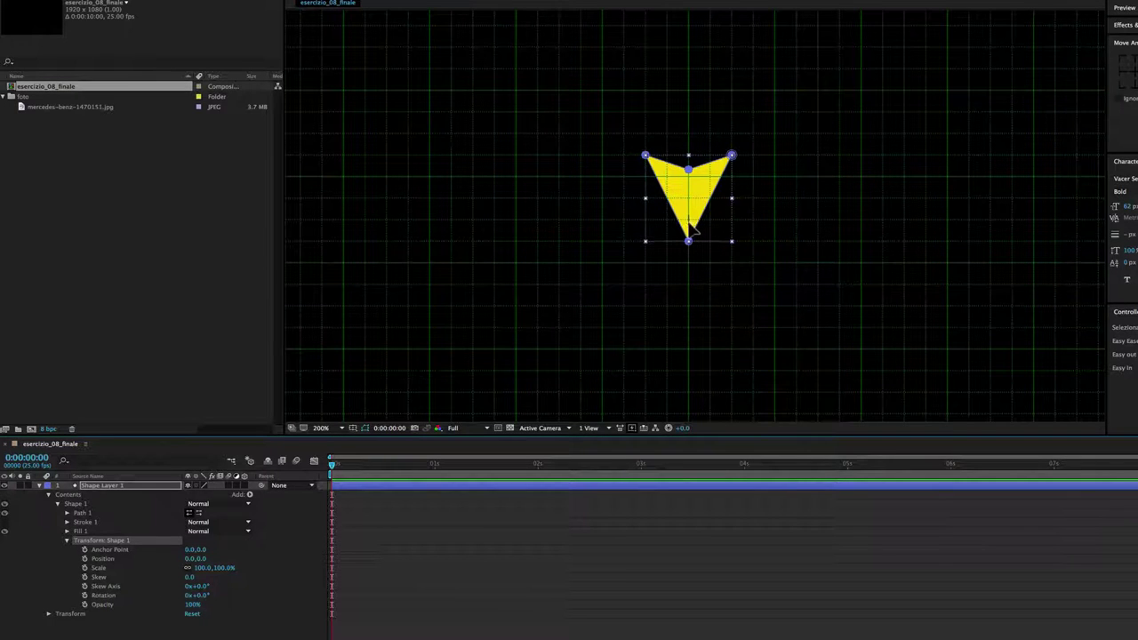
{"action": "left_click", "coordinate": [85, 559]}
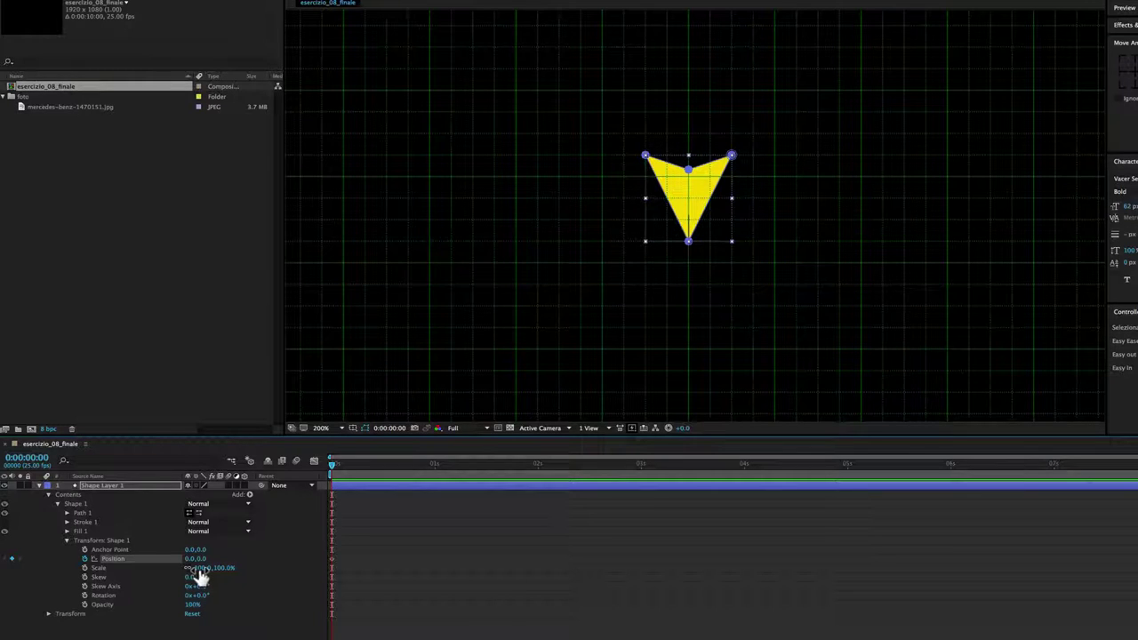
{"action": "left_click", "coordinate": [199, 569]}
{"action": "type", "text": "0"}
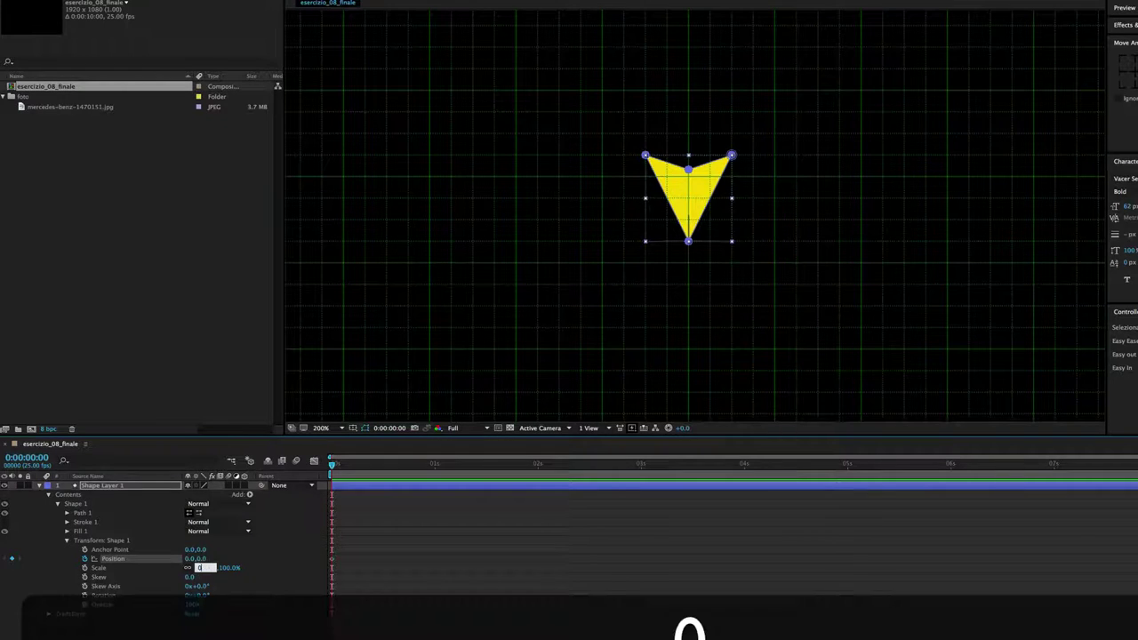
{"action": "key", "text": "Return"}
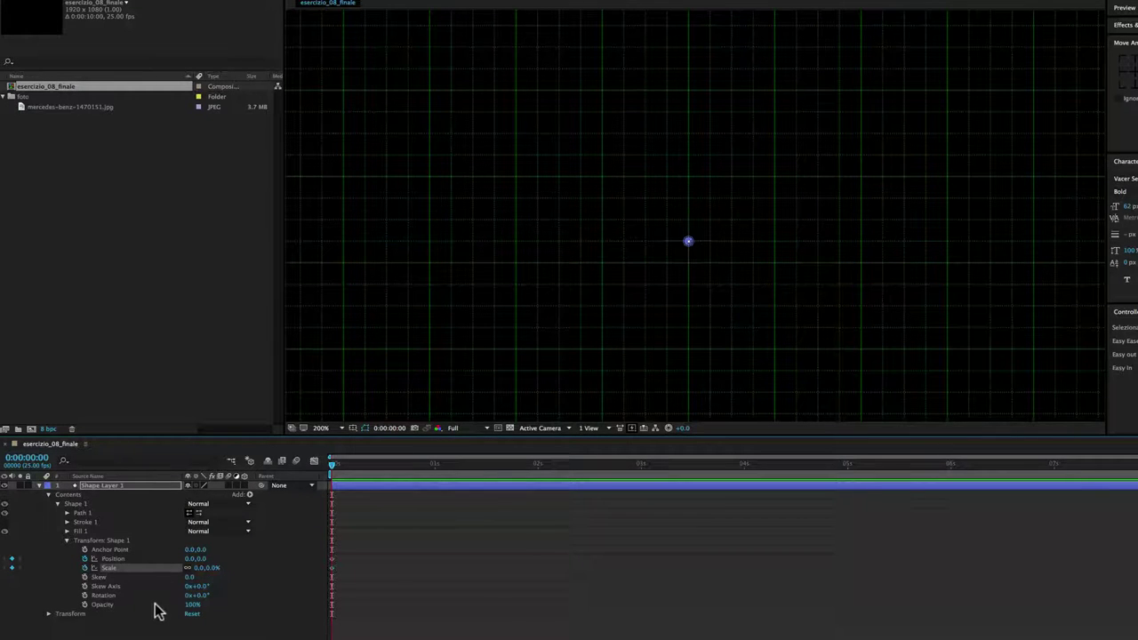
Key Shape 1's Opacity, then at frame 15 enlarge the arrowhead and move it about 29 pixels up
{"action": "left_click", "coordinate": [85, 607]}
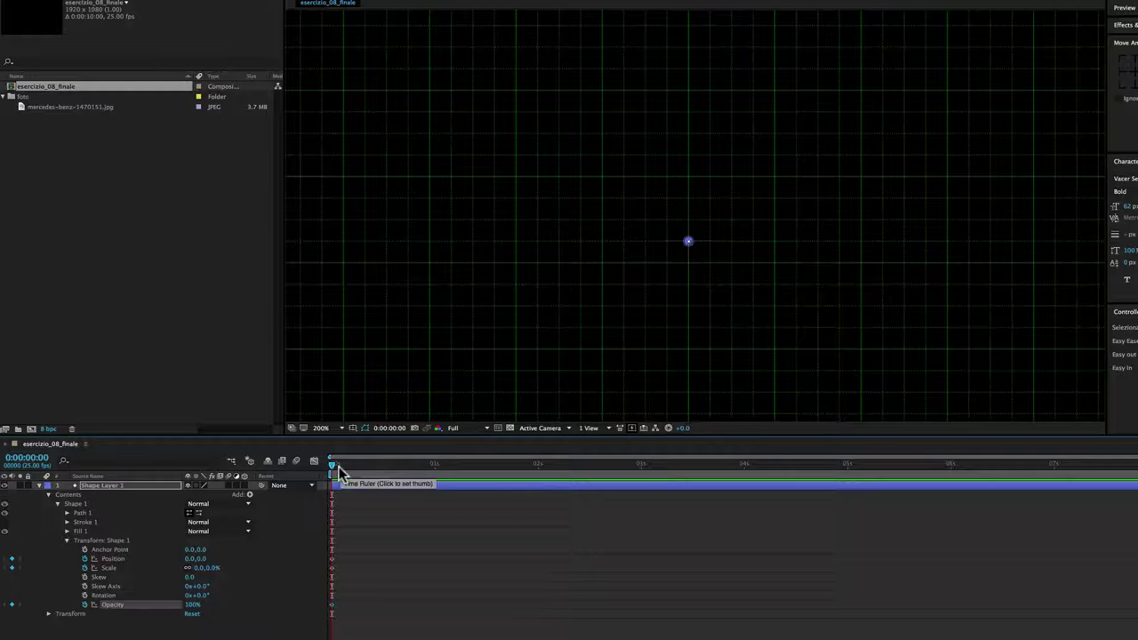
{"action": "left_click_drag", "start_coordinate": [331, 465], "coordinate": [394, 467]}
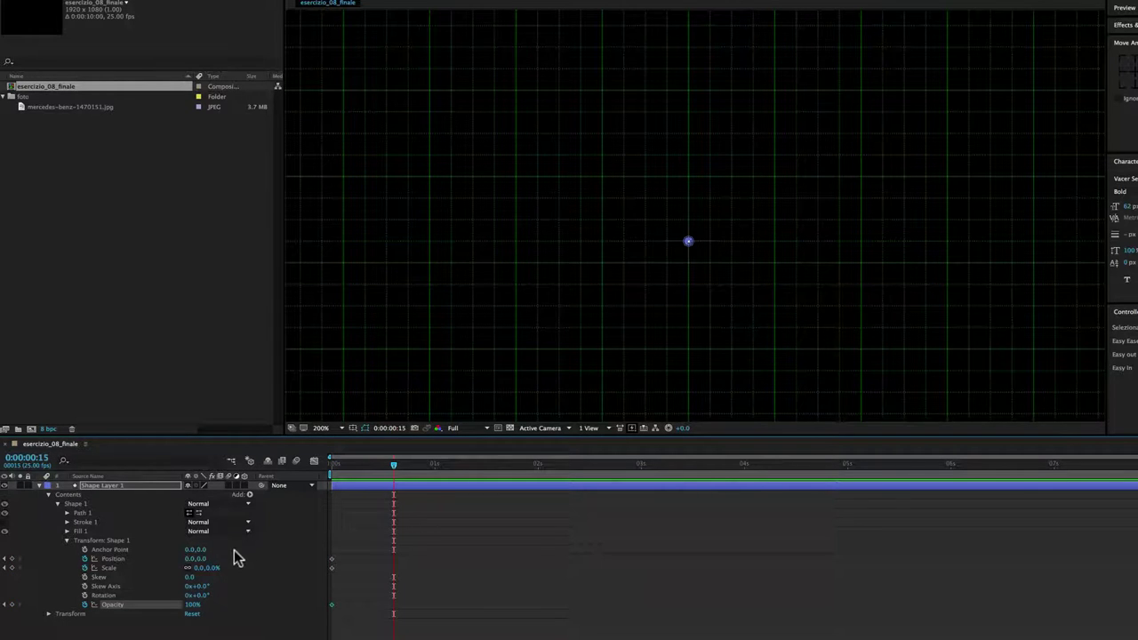
{"action": "mouse_move", "coordinate": [213, 568]}
{"action": "left_mouse_down"}
{"action": "mouse_move", "coordinate": [223, 567]}
{"action": "mouse_move", "coordinate": [213, 576]}
{"action": "left_mouse_up"}
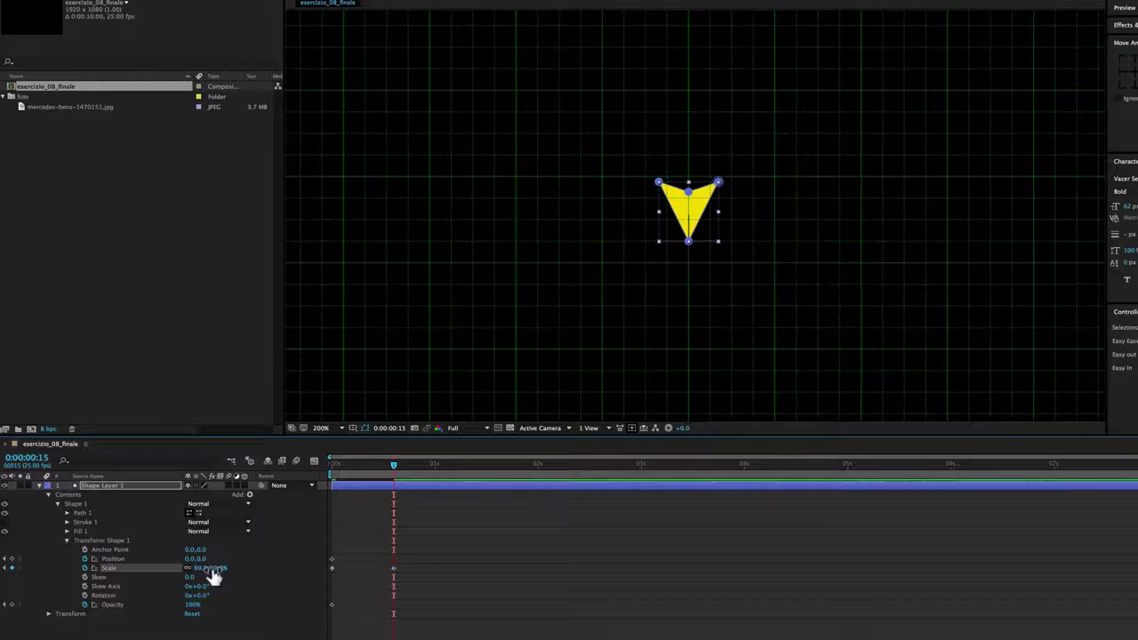
{"action": "left_click_drag", "start_coordinate": [203, 559], "coordinate": [141, 567]}
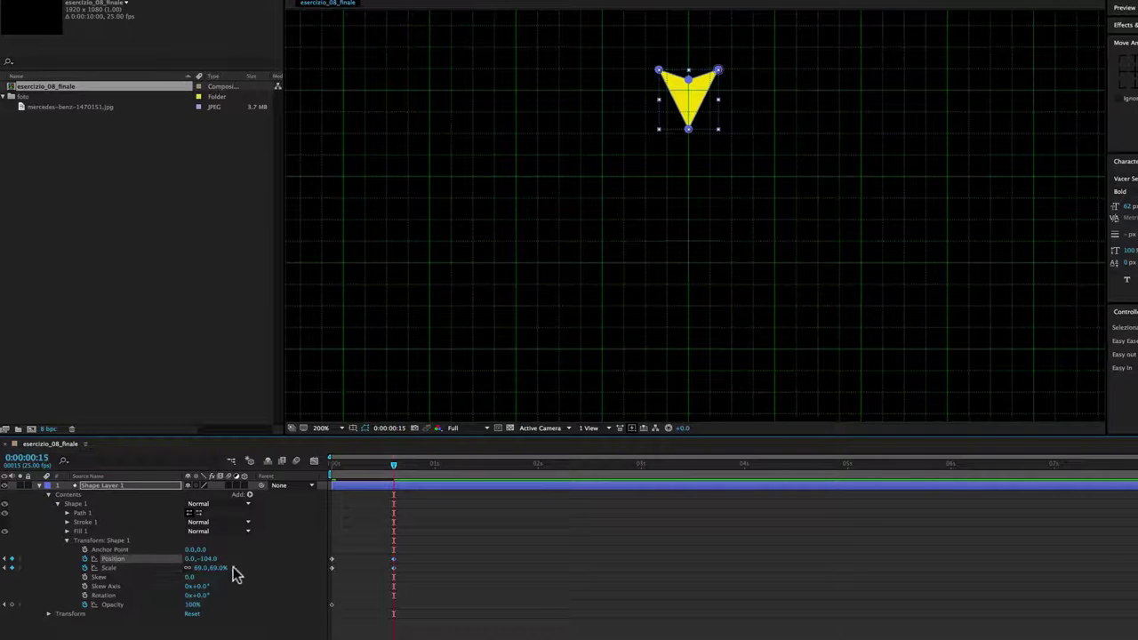
Set Shape 1's Opacity to 0% and select its Position and Scale keyframes
{"action": "left_click", "coordinate": [194, 605]}
{"action": "type", "text": "0"}
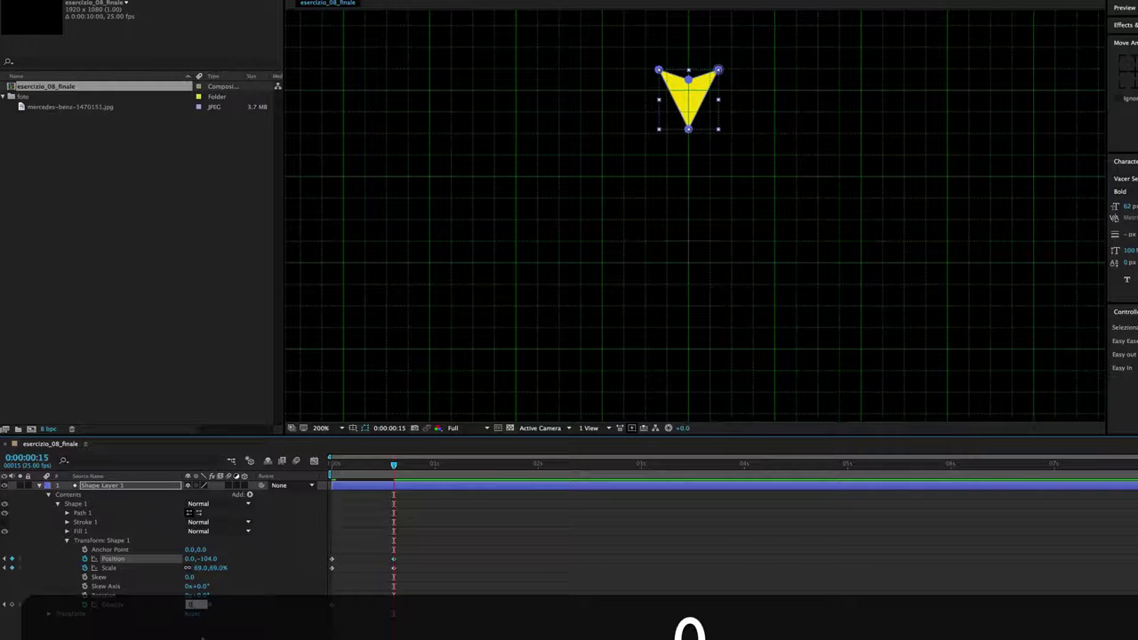
{"action": "left_click", "coordinate": [203, 636]}
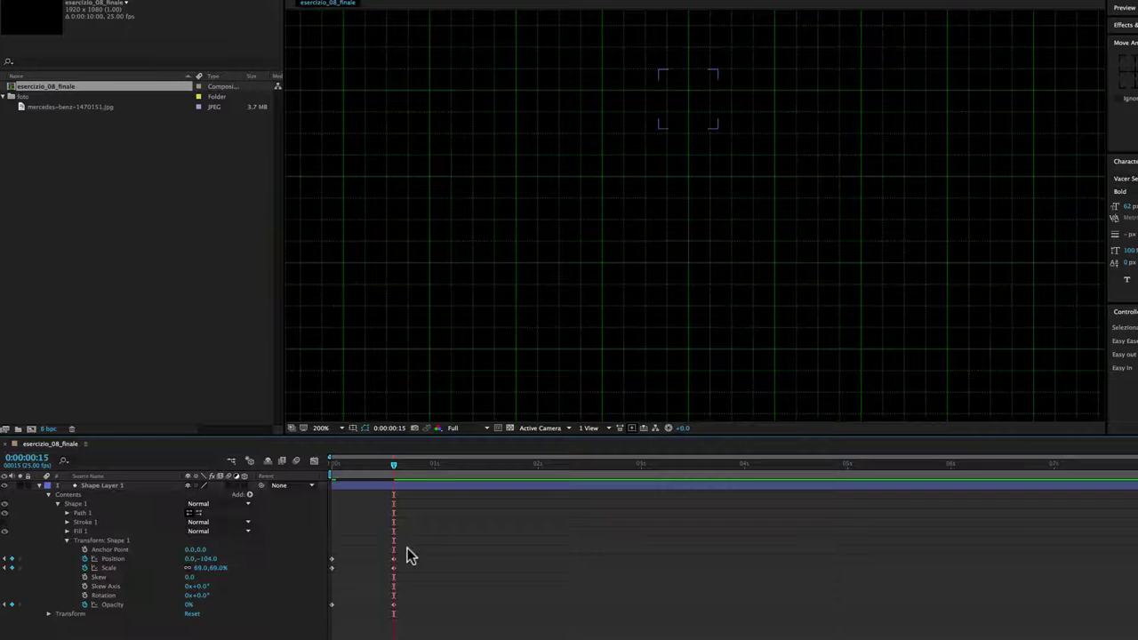
{"action": "left_click_drag", "start_coordinate": [404, 552], "coordinate": [382, 574]}
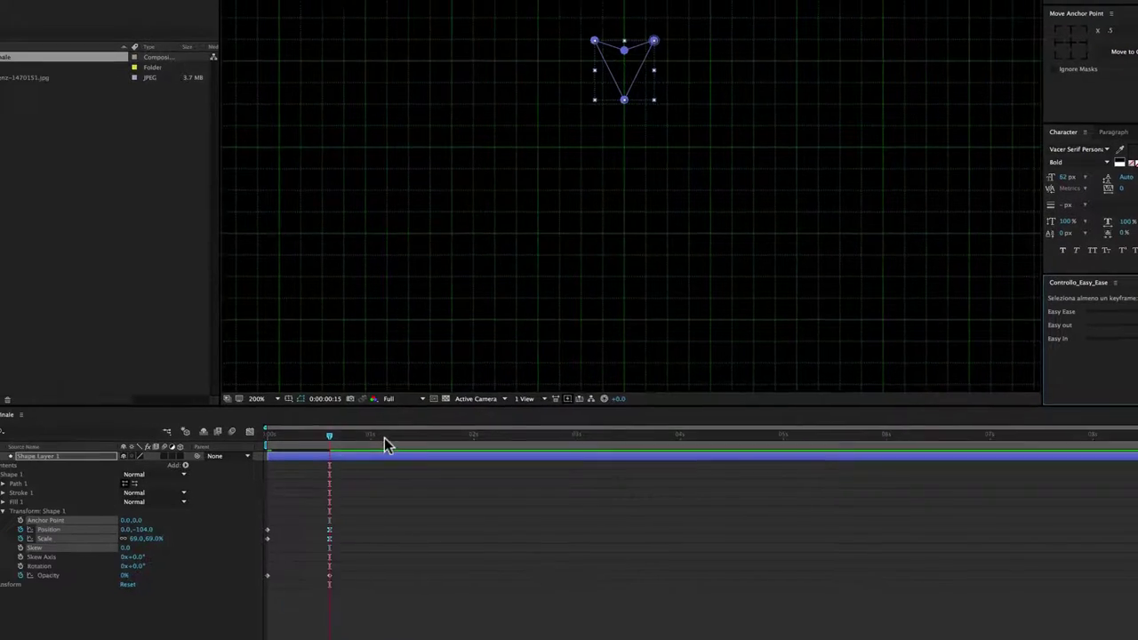
Preview the arrowhead animation, then collapse and select the Shape 1 group
{"action": "left_click", "coordinate": [460, 442]}
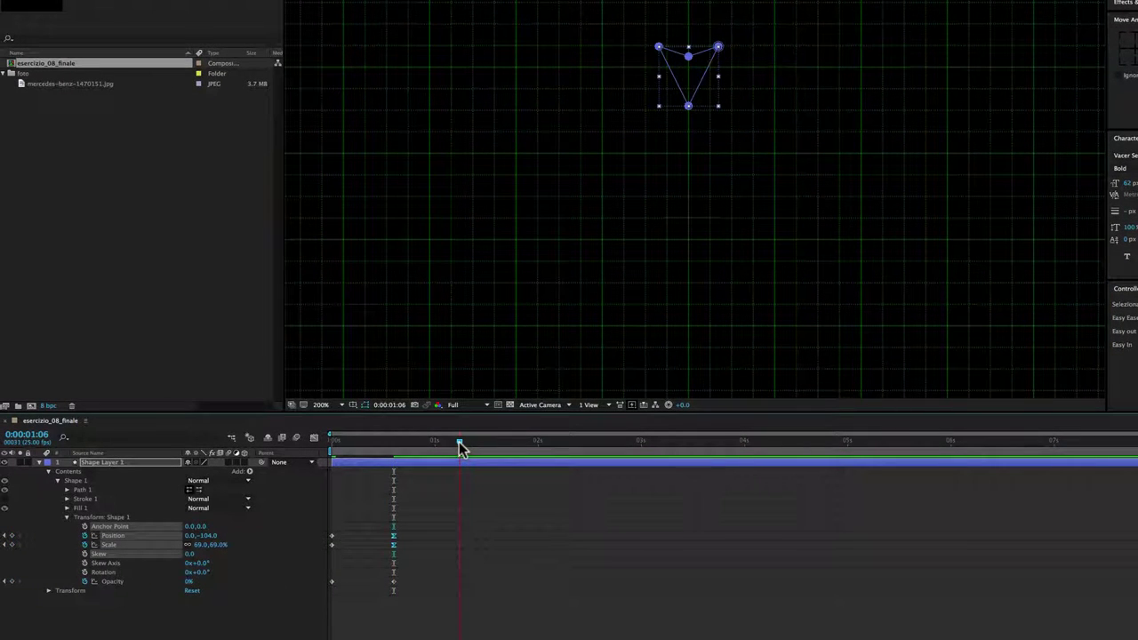
{"action": "key", "text": "space"}
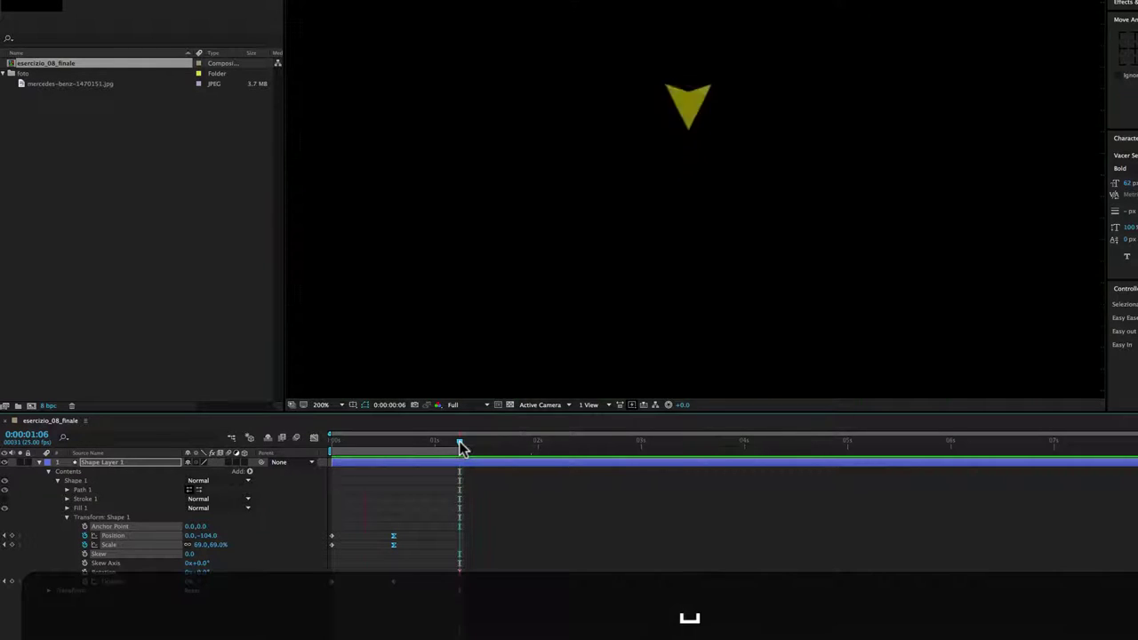
{"action": "key", "text": "space"}
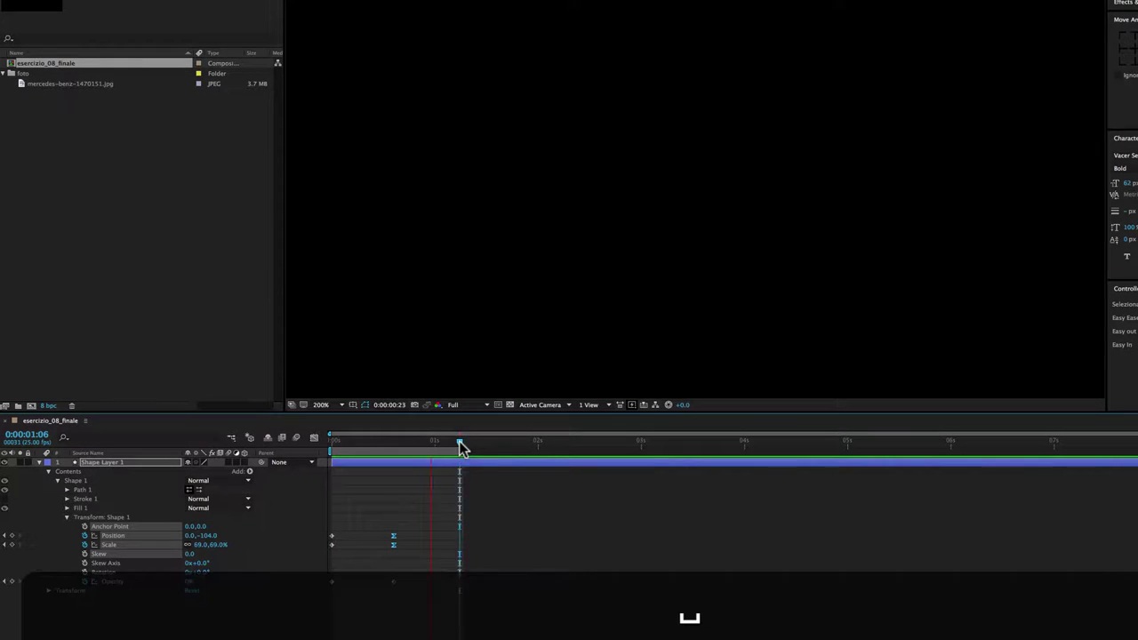
{"action": "left_click_drag", "start_coordinate": [460, 444], "coordinate": [428, 446]}
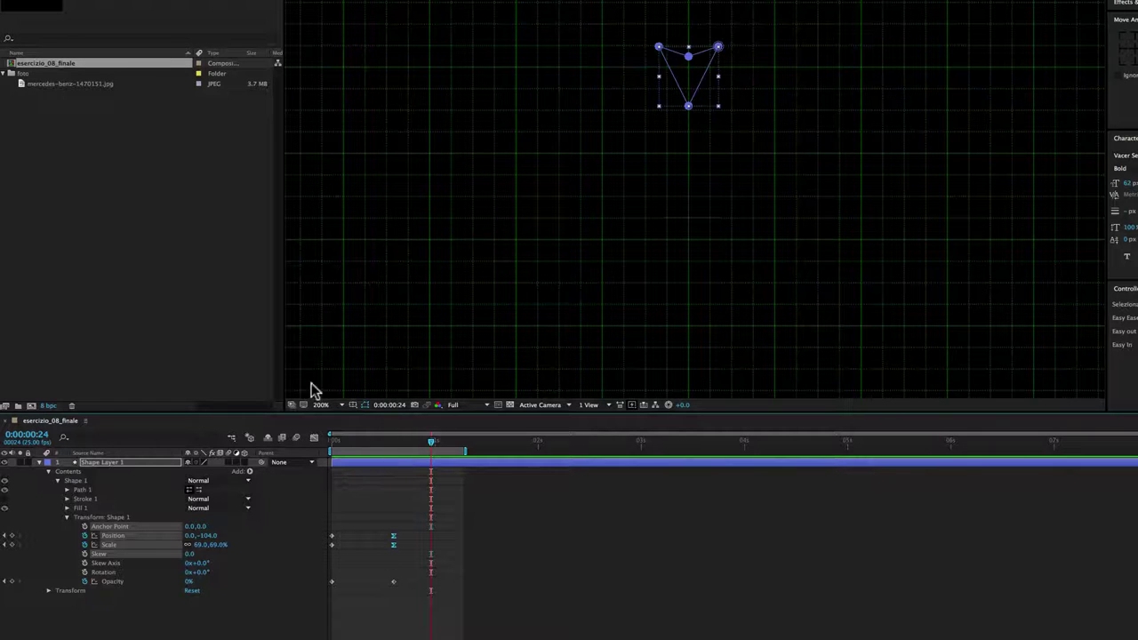
{"action": "left_click", "coordinate": [57, 481]}
{"action": "left_click", "coordinate": [75, 481]}
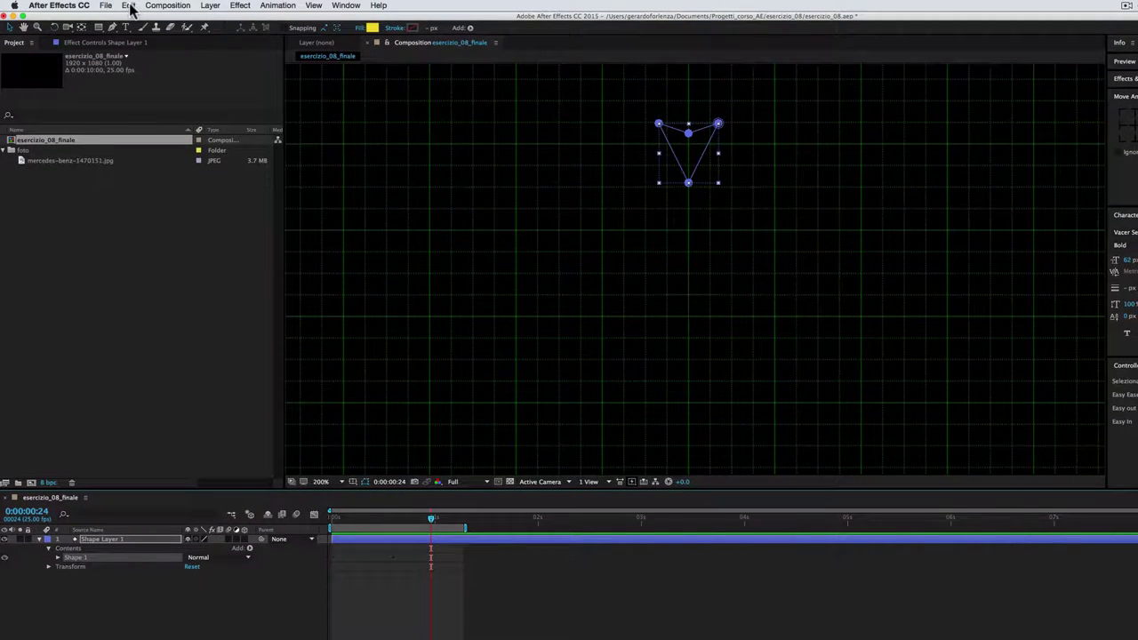
Duplicate Shape 1 twice into Shape 2 and Shape 3, then reveal their animated properties with U
{"action": "left_click", "coordinate": [130, 6]}
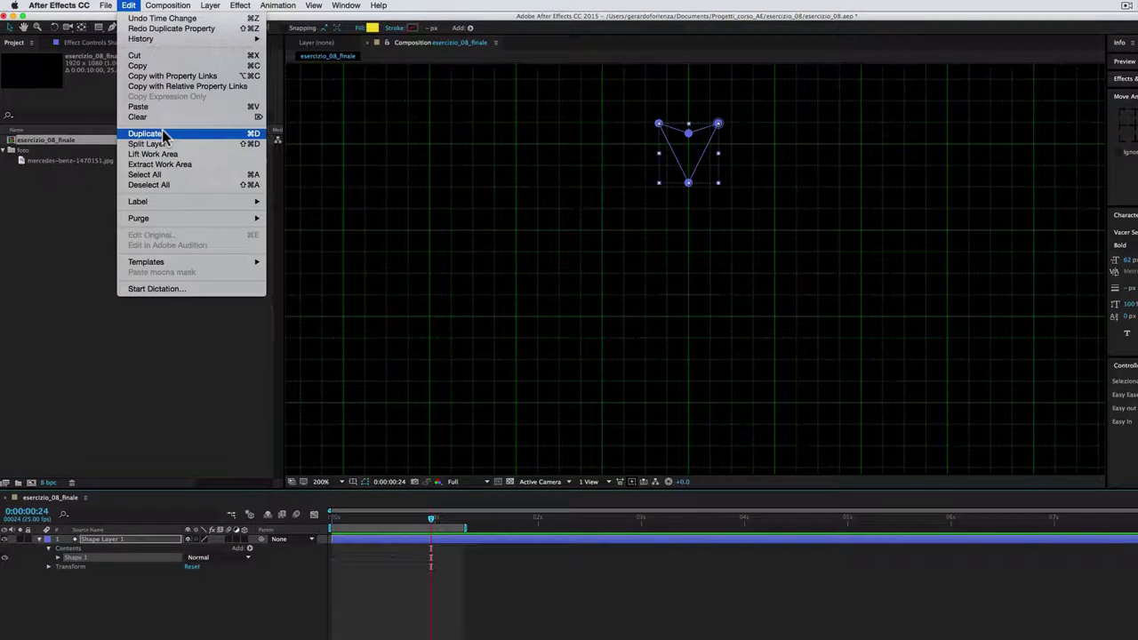
{"action": "left_click", "coordinate": [253, 135]}
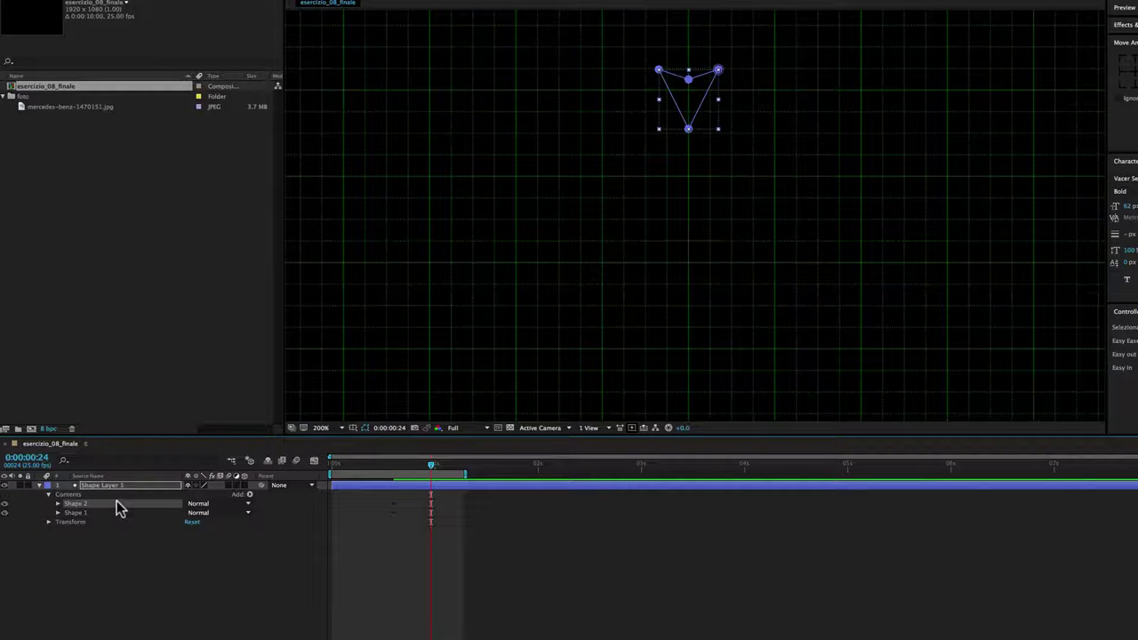
{"action": "key", "text": "super+d"}
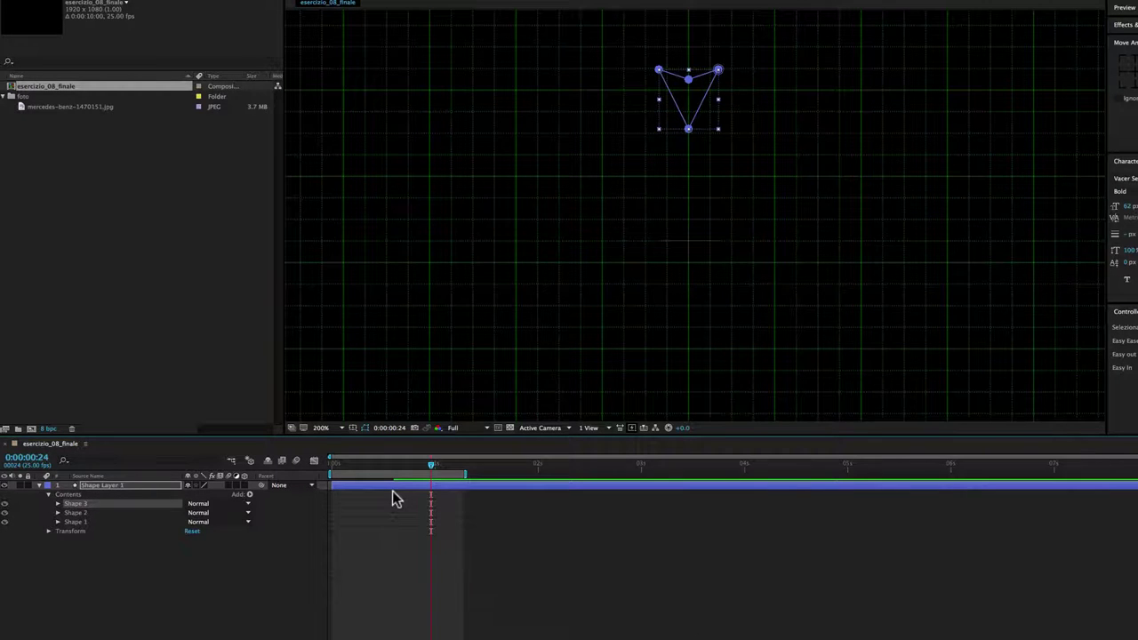
{"action": "key", "text": "u"}
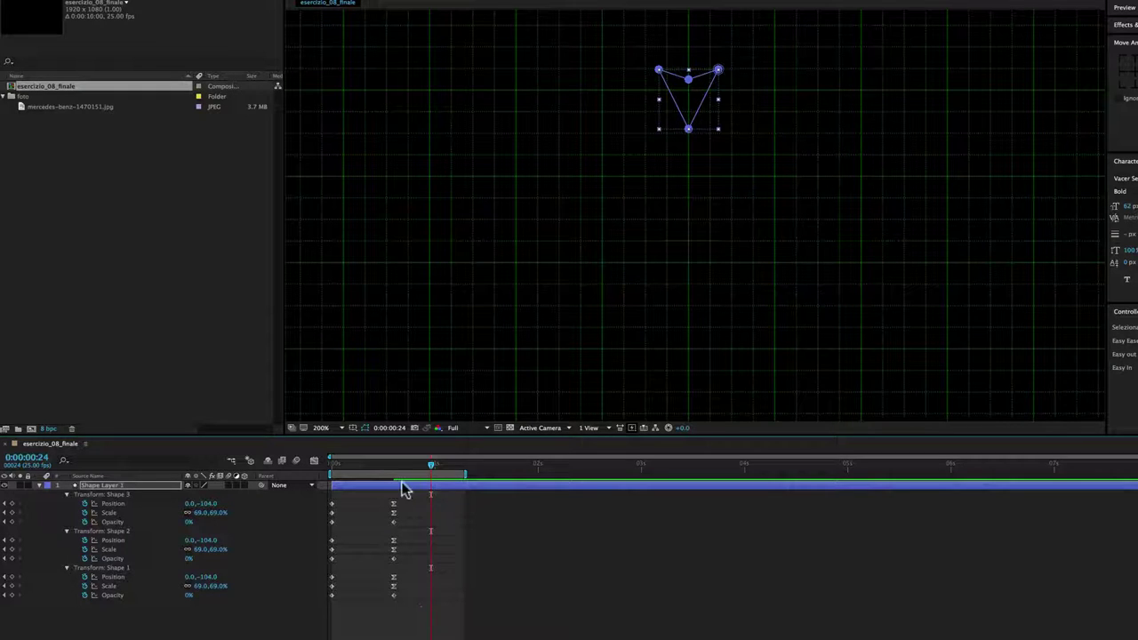
Jump to the 15-frame Scale keyframe and set Shape 2's Scale to 48%
{"action": "right_click", "coordinate": [394, 551]}
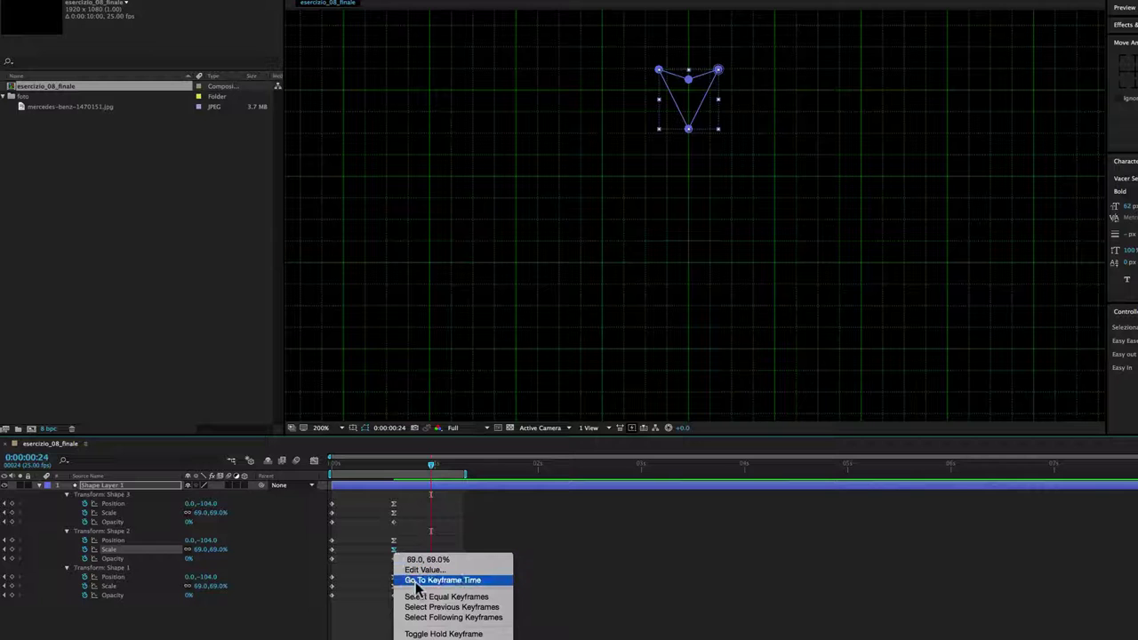
{"action": "left_click", "coordinate": [415, 582]}
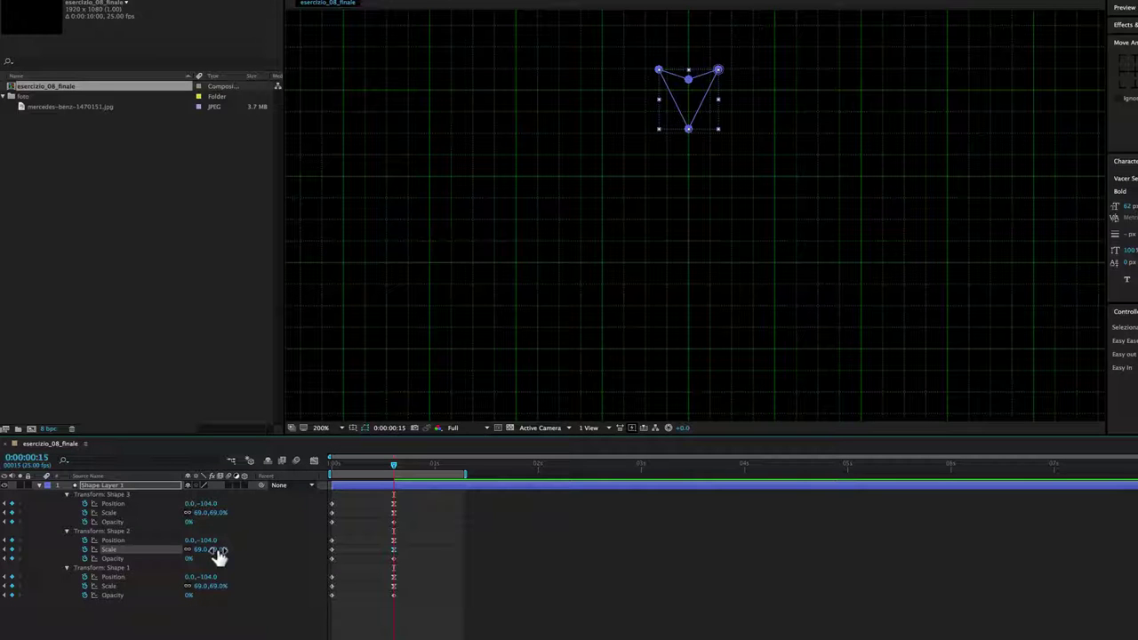
{"action": "left_click_drag", "start_coordinate": [217, 550], "coordinate": [198, 551]}
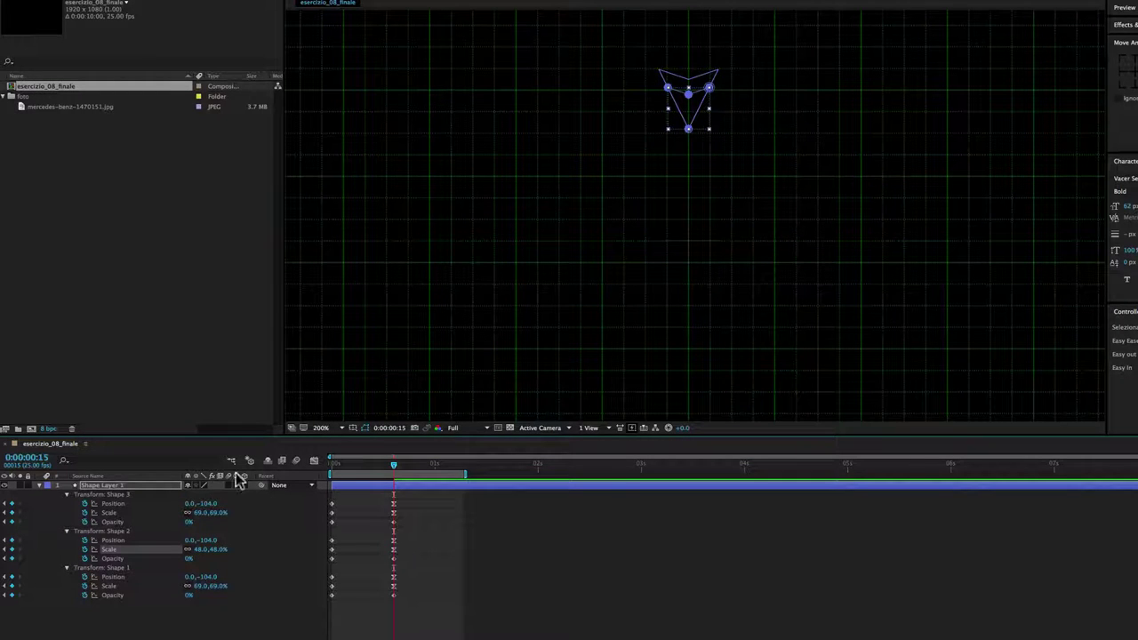
Set Shape 3's Scale to 30%, scrub to check, and select Shape 2's keyframes
{"action": "left_click", "coordinate": [114, 498]}
{"action": "left_click", "coordinate": [394, 513]}
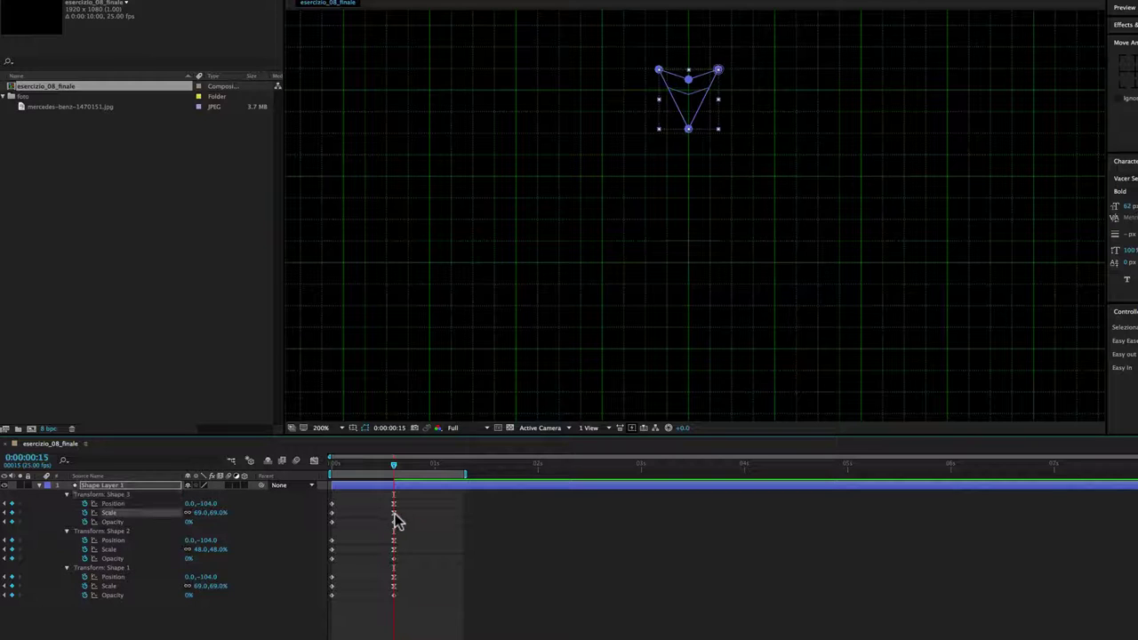
{"action": "left_click_drag", "start_coordinate": [219, 513], "coordinate": [201, 523]}
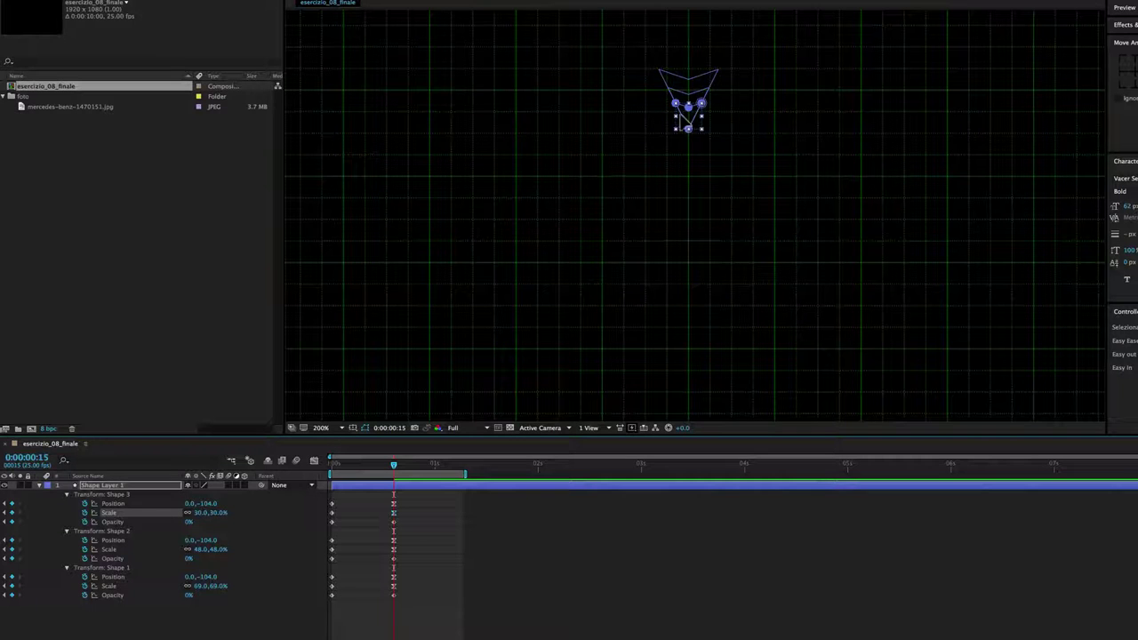
{"action": "mouse_move", "coordinate": [383, 470]}
{"action": "left_mouse_down"}
{"action": "mouse_move", "coordinate": [349, 473]}
{"action": "mouse_move", "coordinate": [402, 477]}
{"action": "left_mouse_up"}
{"action": "left_click_drag", "start_coordinate": [417, 534], "coordinate": [318, 572]}
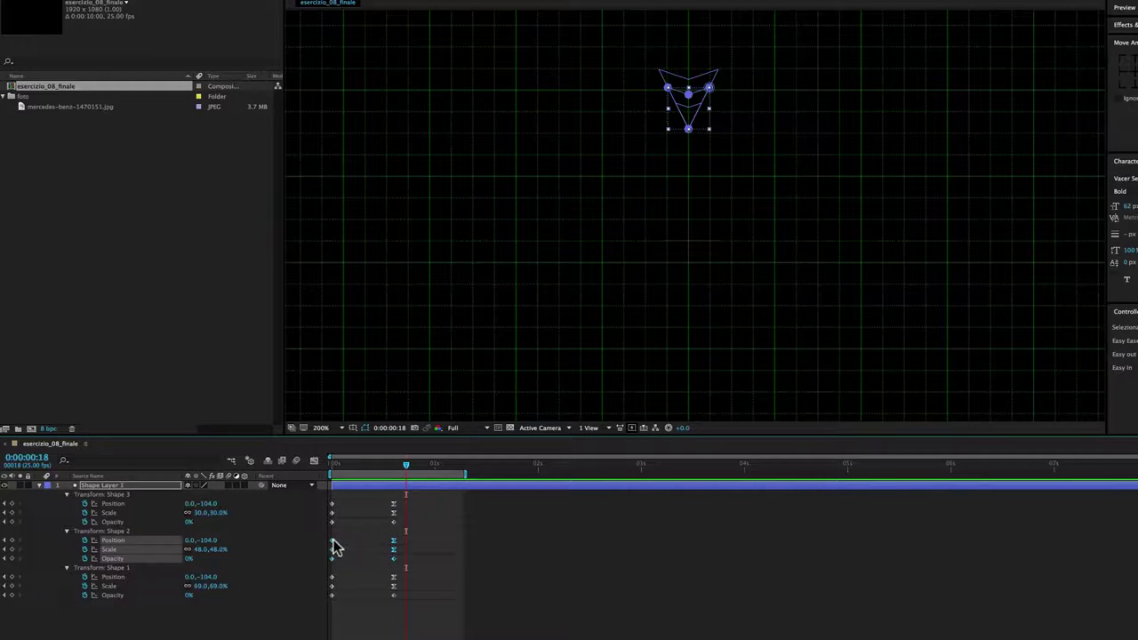
Shift Shape 2's keyframes a few frames later and Shape 3's further, then extend the work-area end
{"action": "mouse_move", "coordinate": [333, 547]}
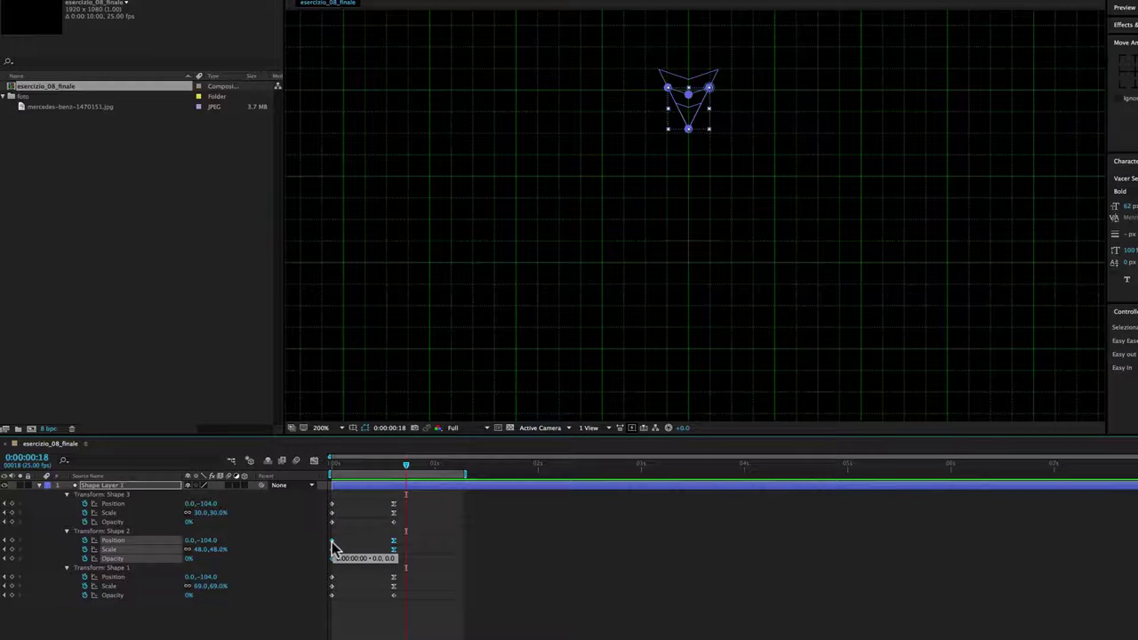
{"action": "left_click_drag", "start_coordinate": [334, 548], "coordinate": [352, 540]}
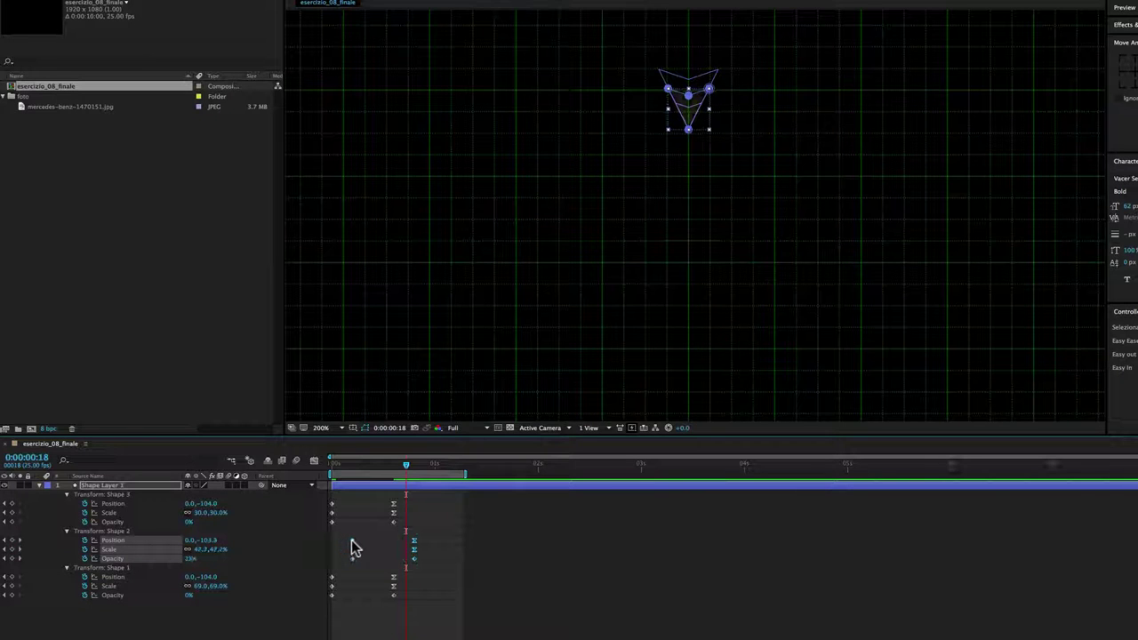
{"action": "mouse_move", "coordinate": [413, 499]}
{"action": "left_mouse_down"}
{"action": "mouse_move", "coordinate": [407, 513]}
{"action": "mouse_move", "coordinate": [336, 528]}
{"action": "mouse_move", "coordinate": [375, 528]}
{"action": "left_mouse_up"}
{"action": "mouse_move", "coordinate": [331, 522]}
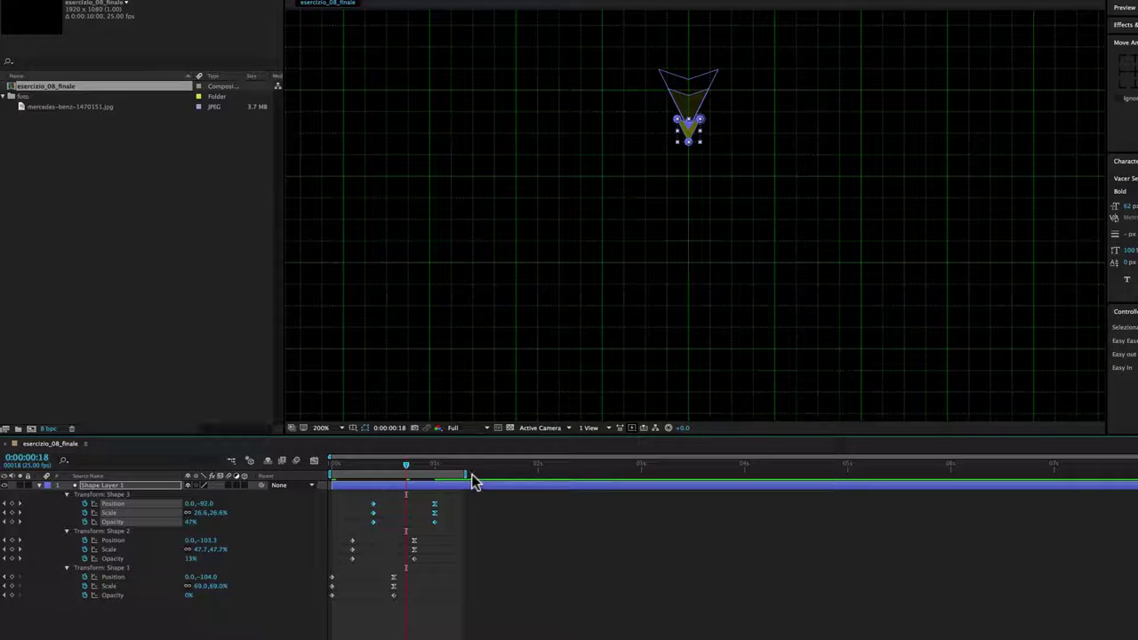
{"action": "left_click_drag", "start_coordinate": [466, 477], "coordinate": [472, 478]}
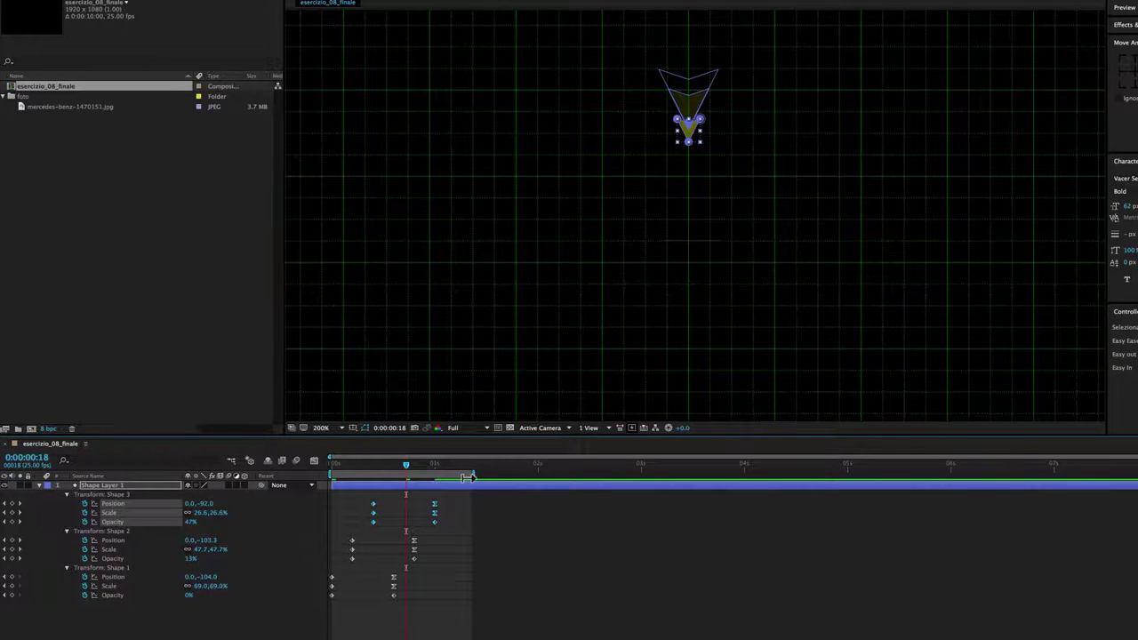
{"action": "key", "text": "space"}
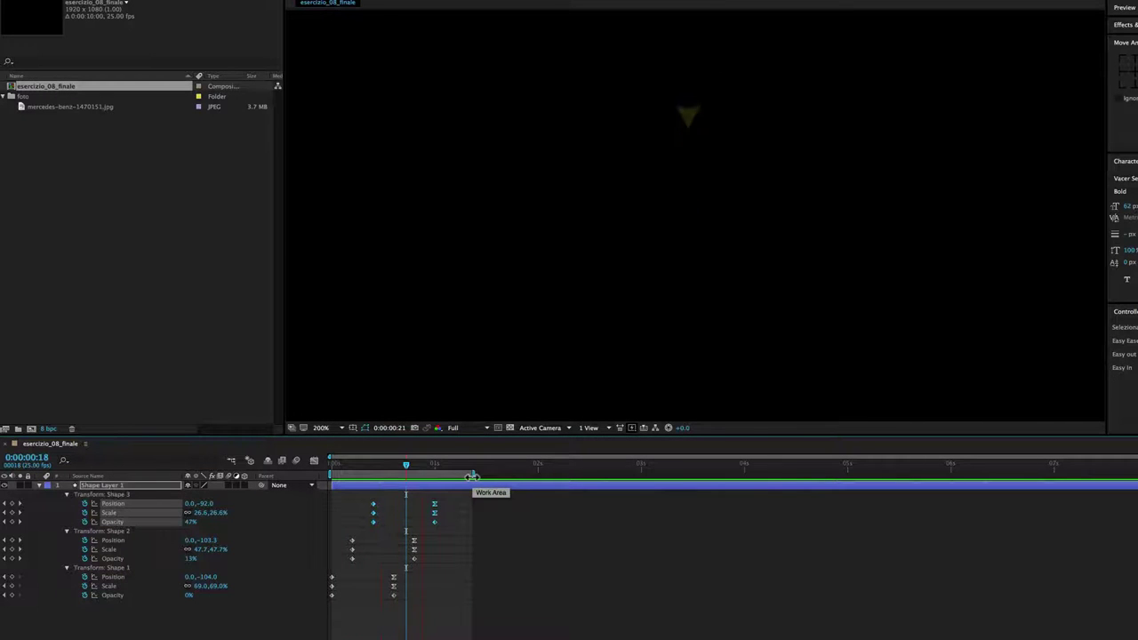
{"action": "key", "text": "space"}
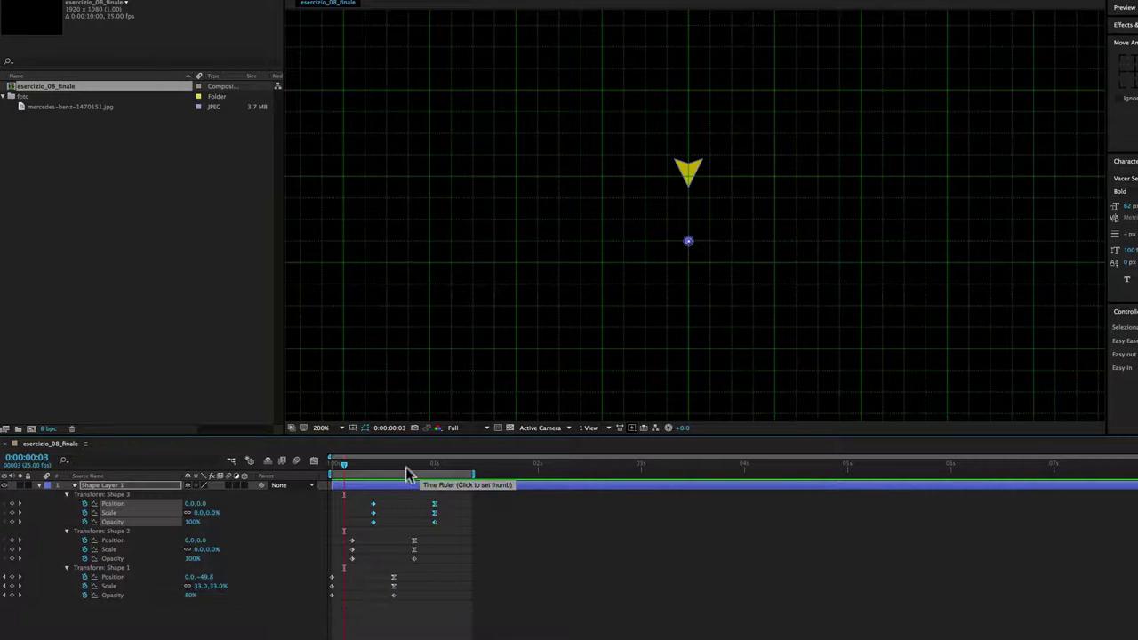
{"action": "left_click_drag", "start_coordinate": [361, 465], "coordinate": [394, 466]}
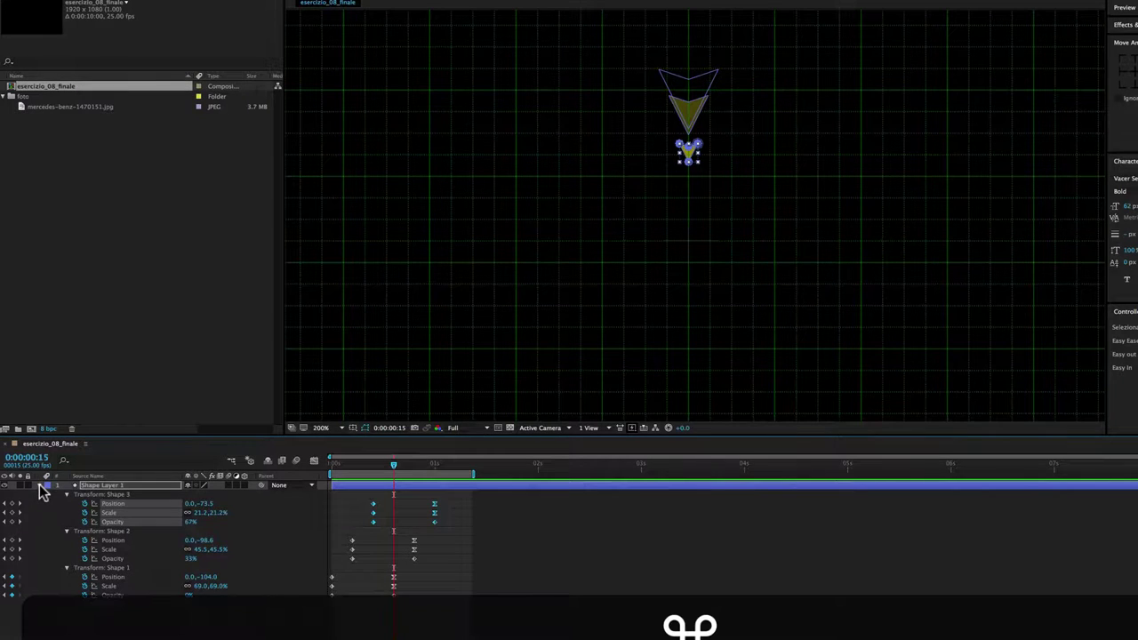
Add Repeater 1 to Shape Layer 1's contents, creating two extra arrowhead copies to the right
{"action": "key", "text": "u"}
{"action": "left_click", "coordinate": [39, 485]}
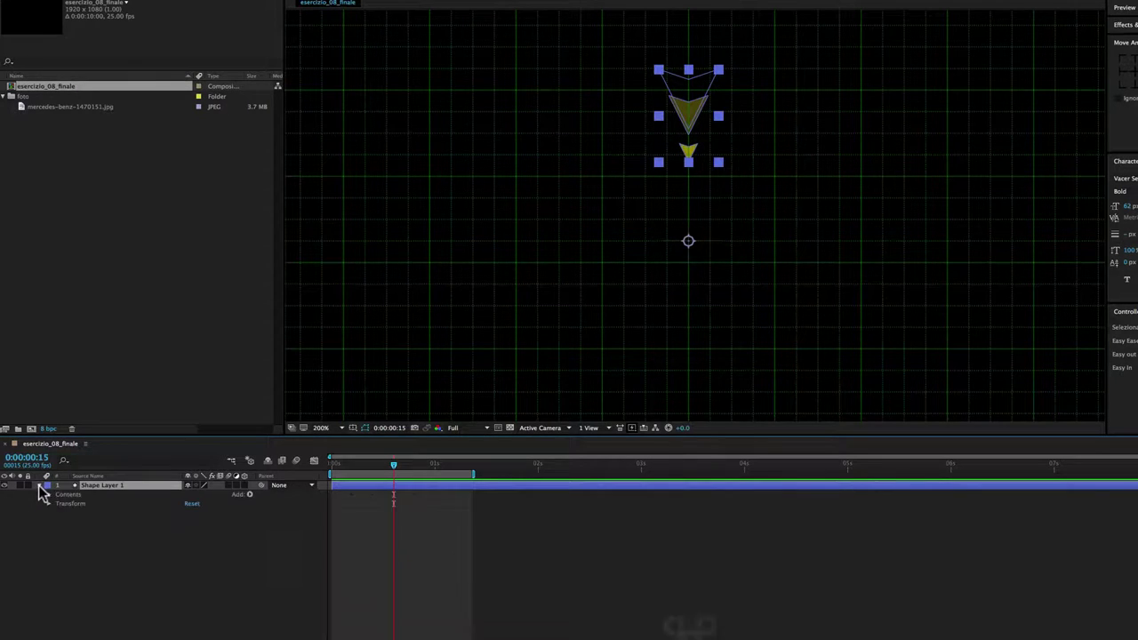
{"action": "left_click", "coordinate": [48, 494]}
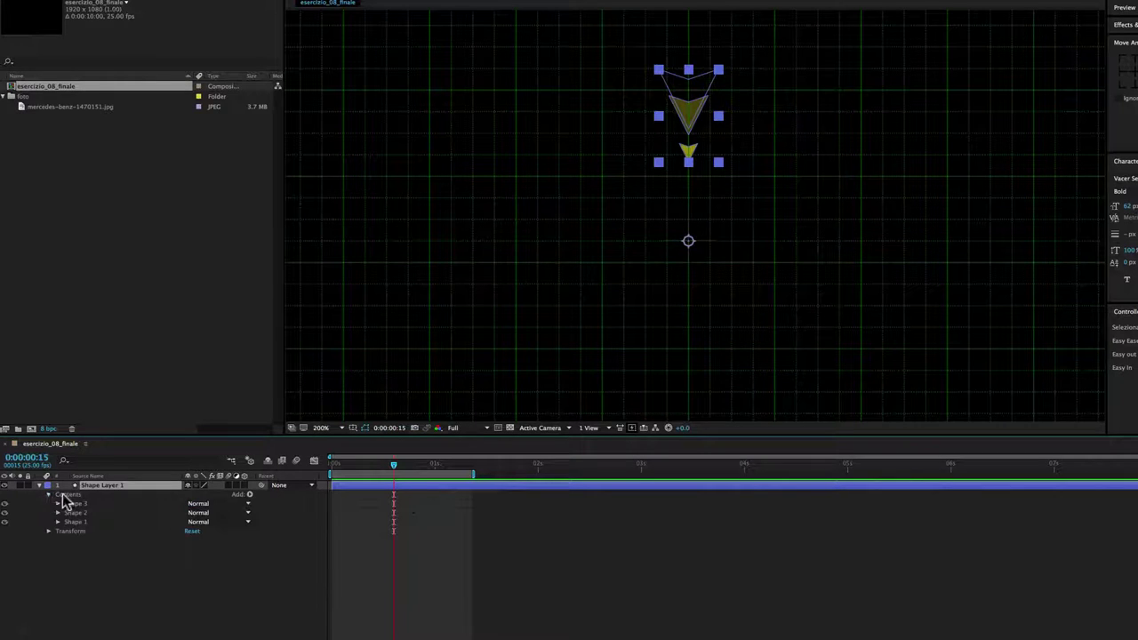
{"action": "key", "text": "Return"}
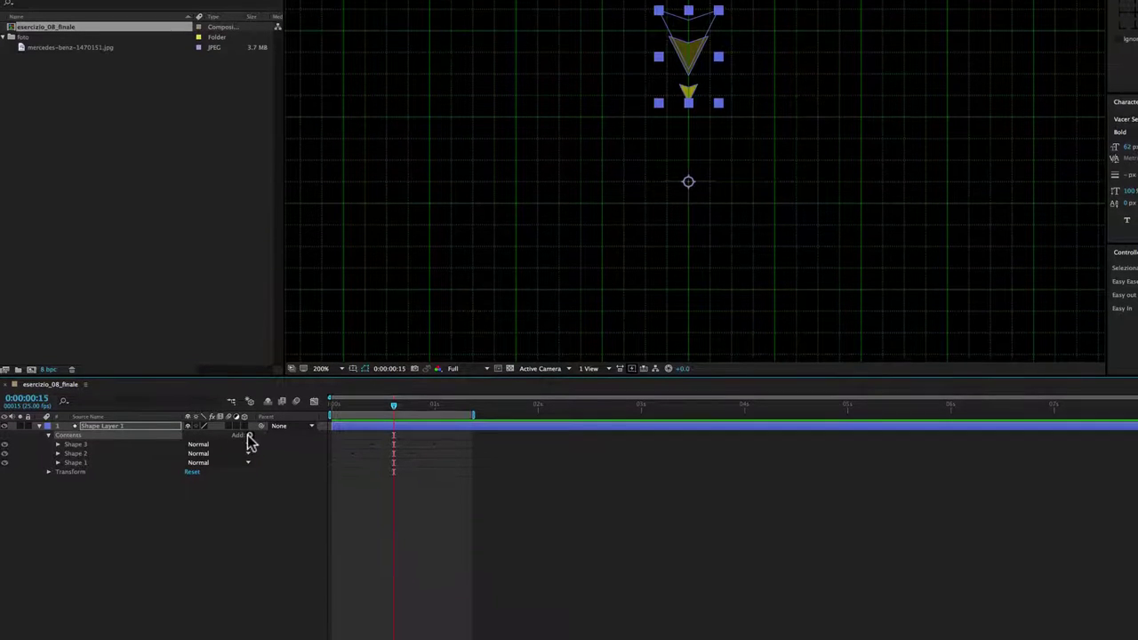
{"action": "left_click", "coordinate": [250, 437]}
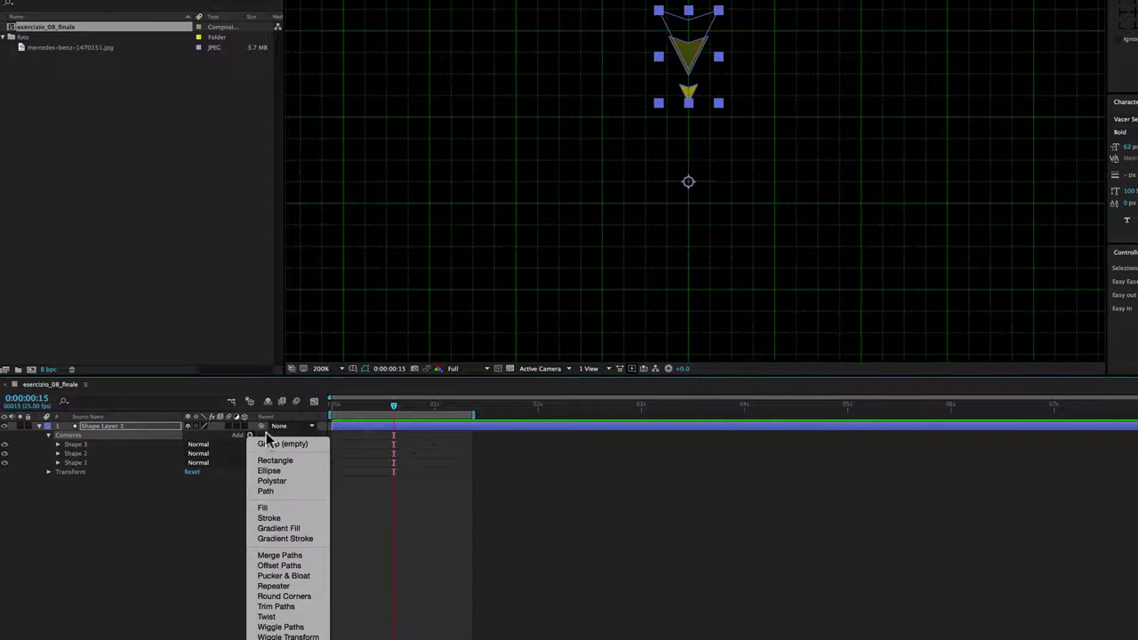
{"action": "left_click", "coordinate": [284, 589]}
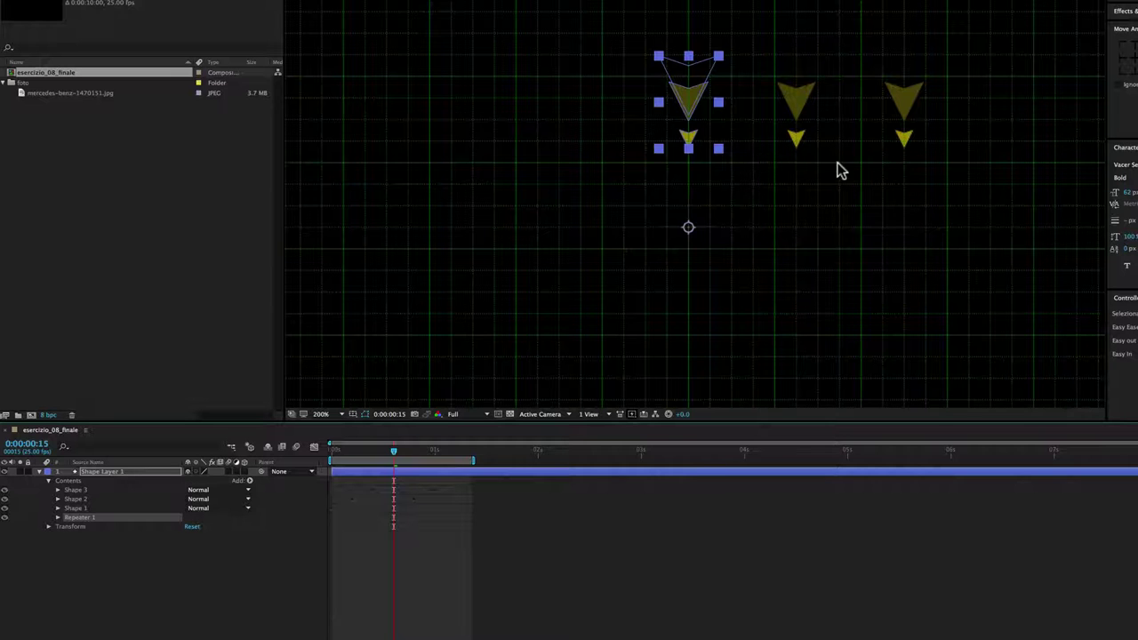
Set Repeater 1's Copies to 4
{"action": "left_click", "coordinate": [57, 519]}
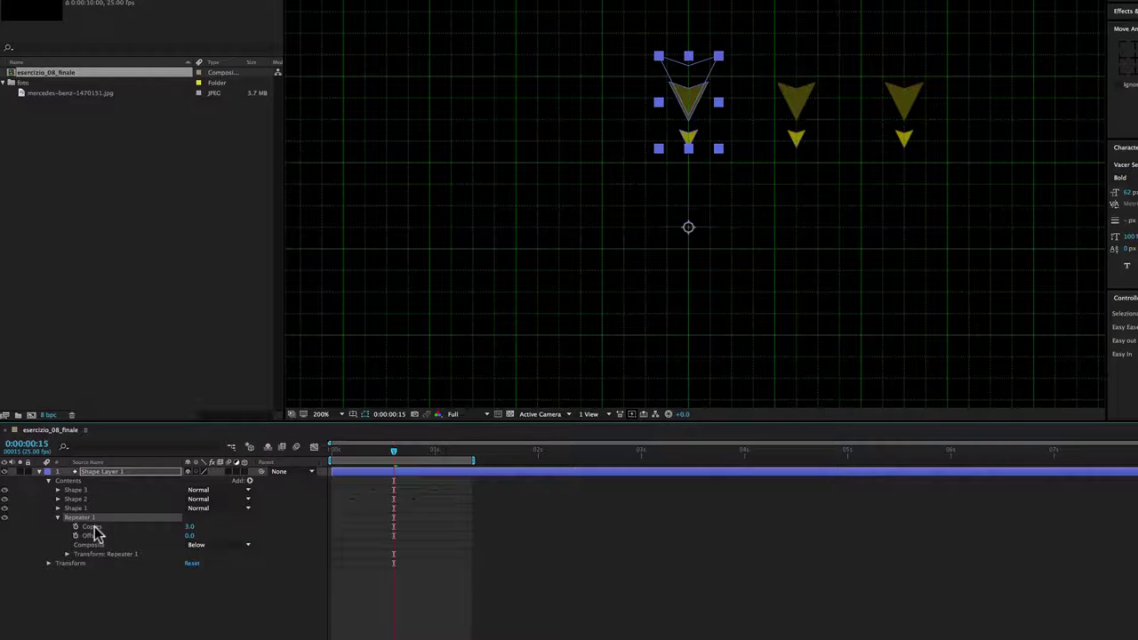
{"action": "left_click", "coordinate": [192, 531]}
{"action": "left_click", "coordinate": [189, 528]}
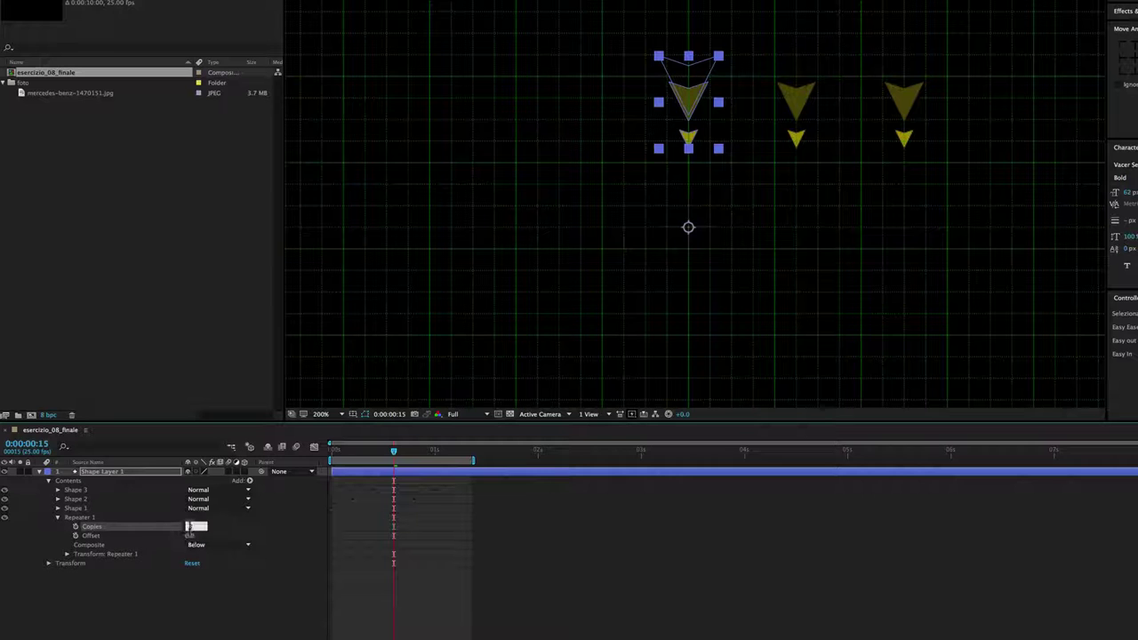
{"action": "type", "text": "4"}
{"action": "key", "text": "Return"}
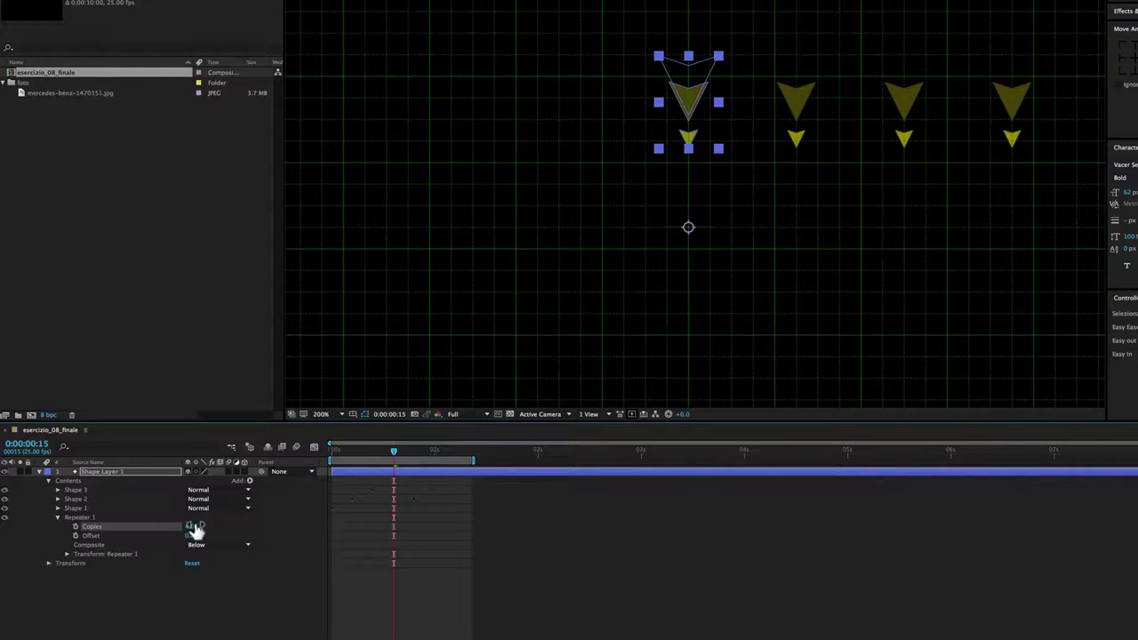
Set the Repeater's transform Position to 0,0 so the copies stack on the original arrow
{"action": "left_click", "coordinate": [65, 554]}
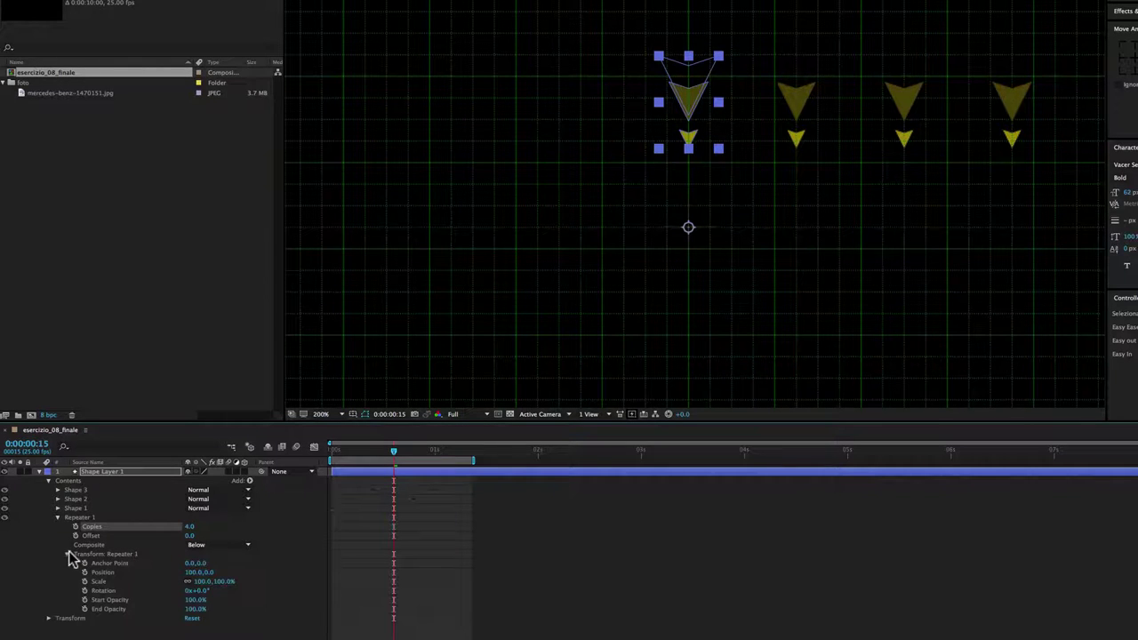
{"action": "left_click_drag", "start_coordinate": [190, 573], "coordinate": [166, 570]}
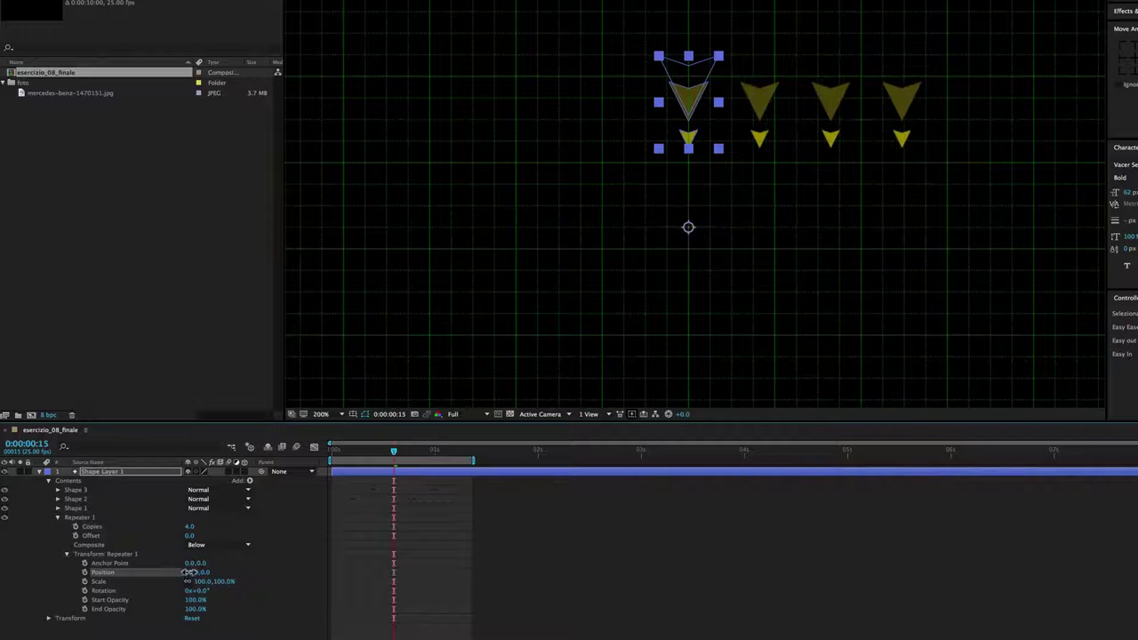
{"action": "left_click_drag", "start_coordinate": [181, 570], "coordinate": [189, 578]}
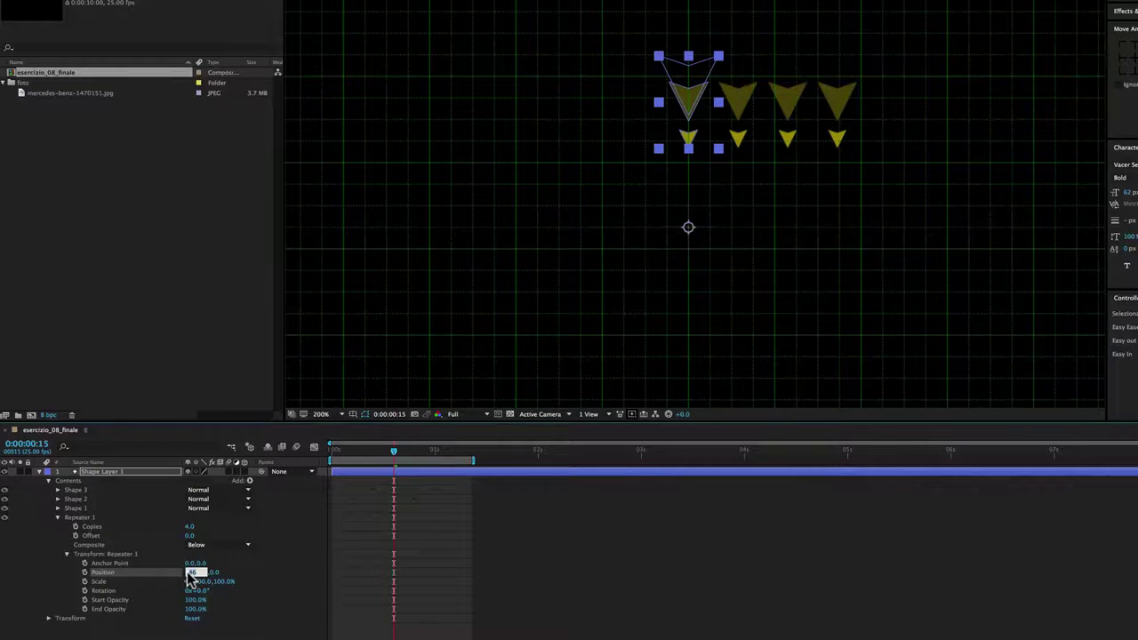
{"action": "type", "text": "0"}
{"action": "key", "text": "Return"}
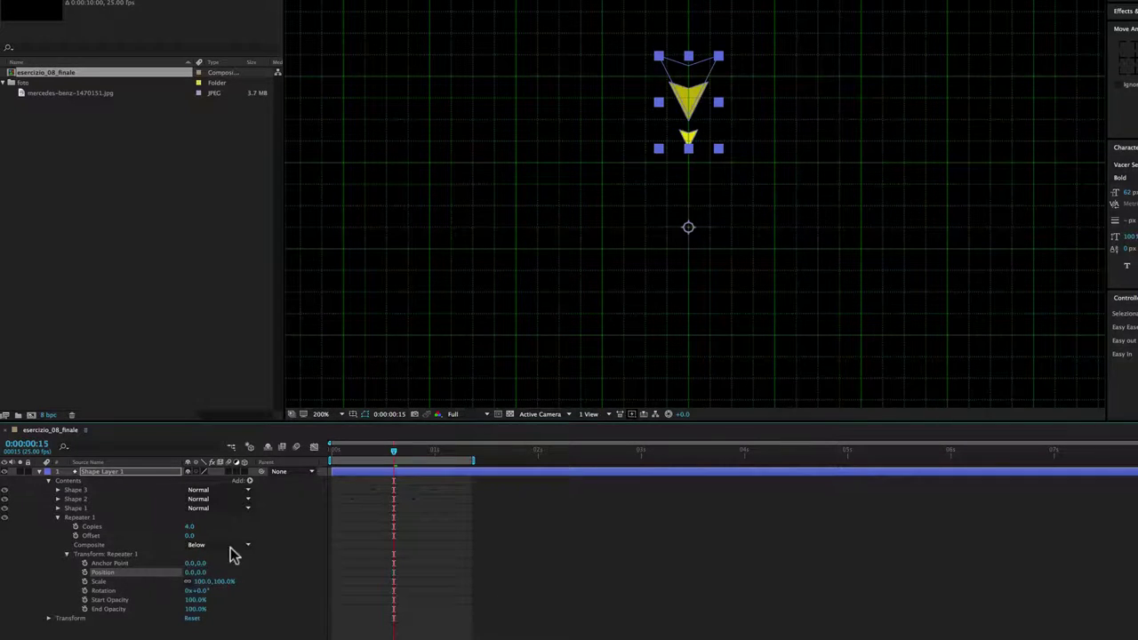
Set the Repeater's Rotation to 90° so the arrows form an inward-pointing cross, then preview
{"action": "left_click_drag", "start_coordinate": [204, 591], "coordinate": [247, 601]}
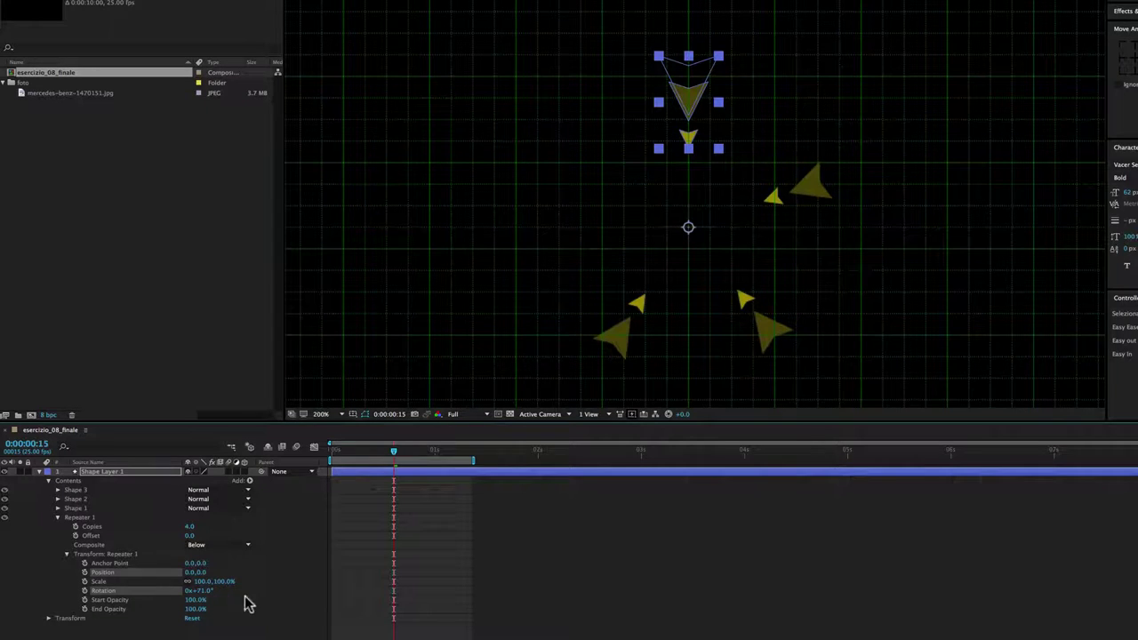
{"action": "left_click", "coordinate": [200, 591]}
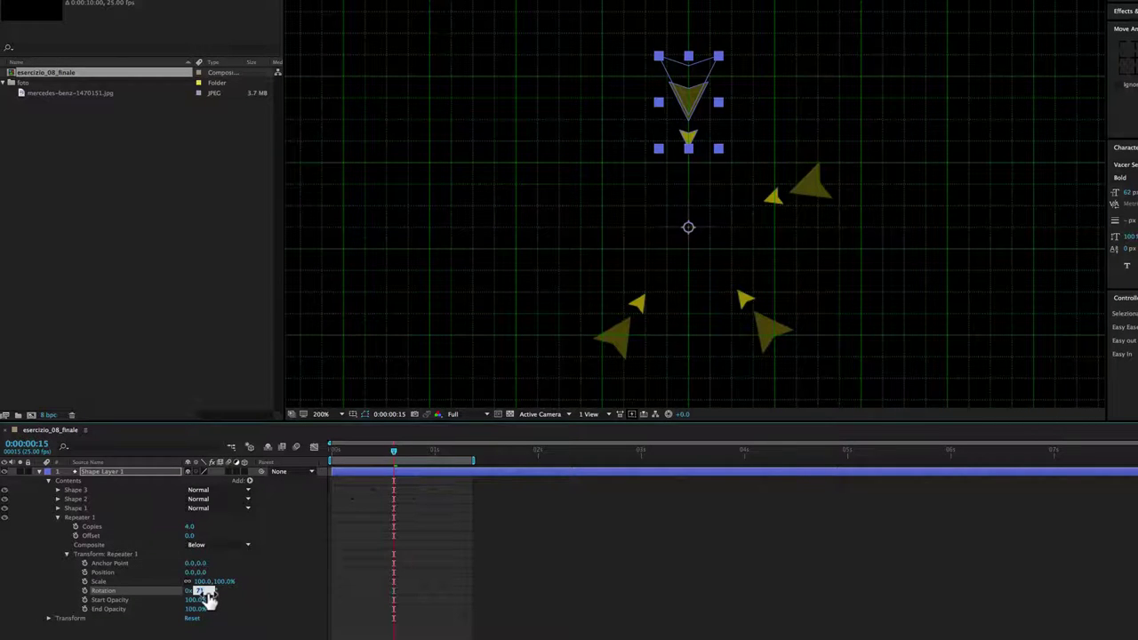
{"action": "type", "text": "0x+90.0°"}
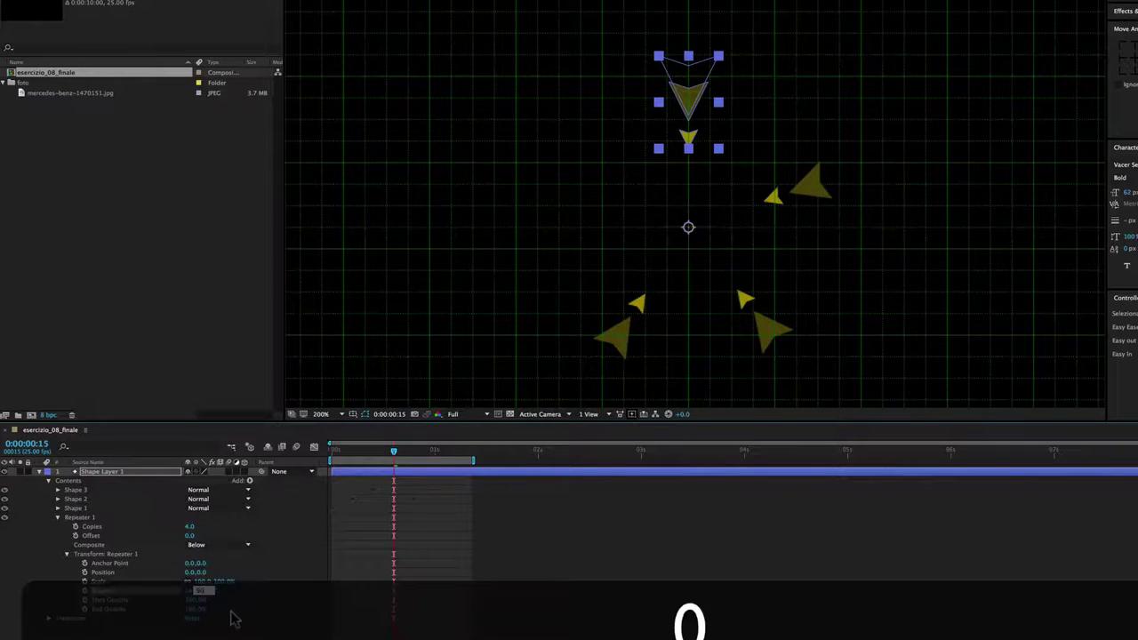
{"action": "key", "text": "Return"}
{"action": "key", "text": "space"}
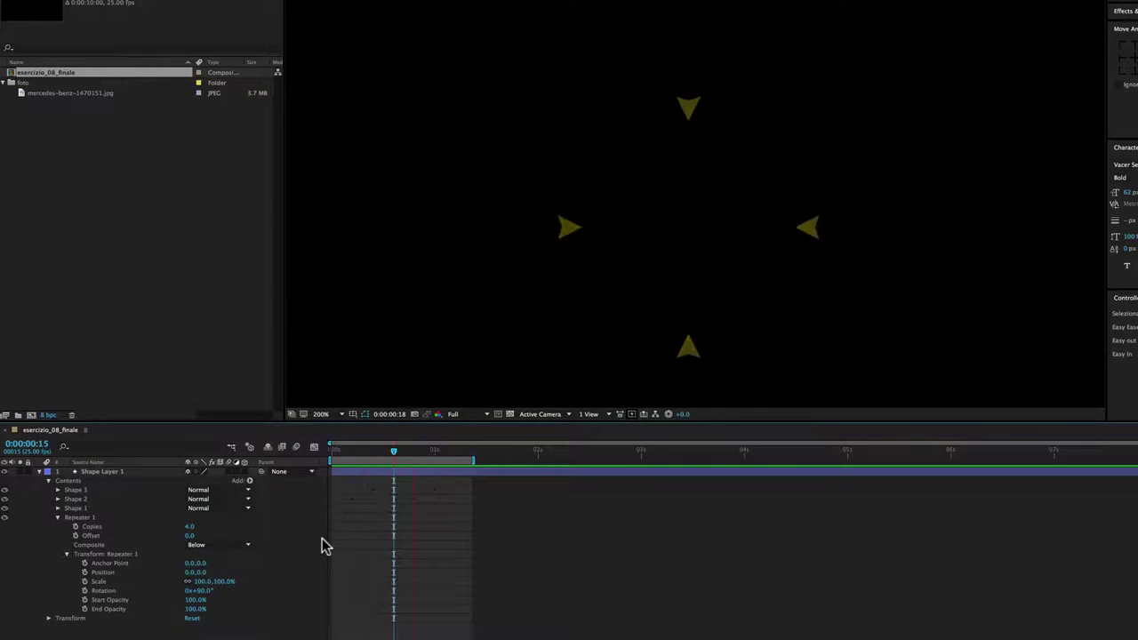
Rename Shape Layer 1 to 'animazione_frecce' and collapse its properties
{"action": "key", "text": "space"}
{"action": "key", "text": "space"}
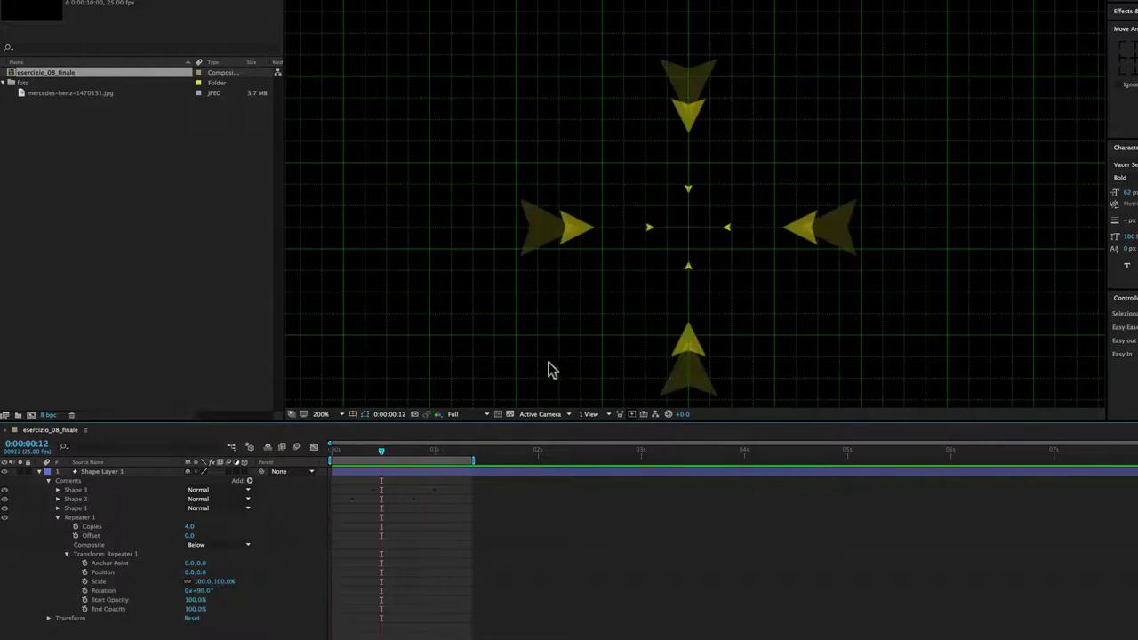
{"action": "key", "text": "comma"}
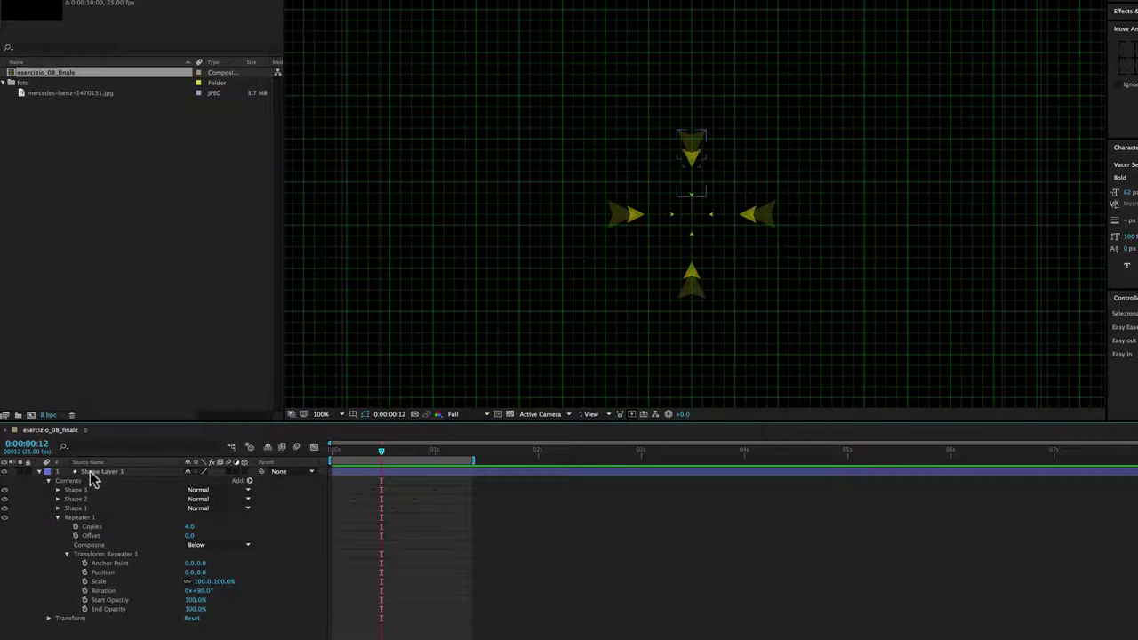
{"action": "left_click", "coordinate": [92, 474]}
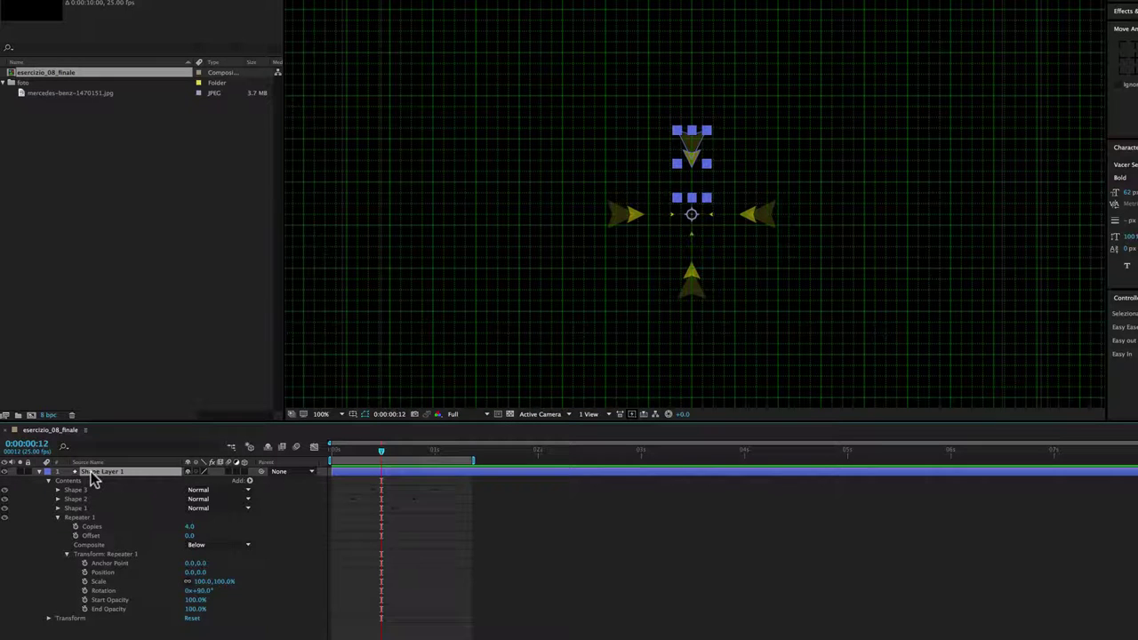
{"action": "key", "text": "Return"}
{"action": "type", "text": "animazione_frecce"}
{"action": "key", "text": "Return"}
{"action": "left_click", "coordinate": [39, 471]}
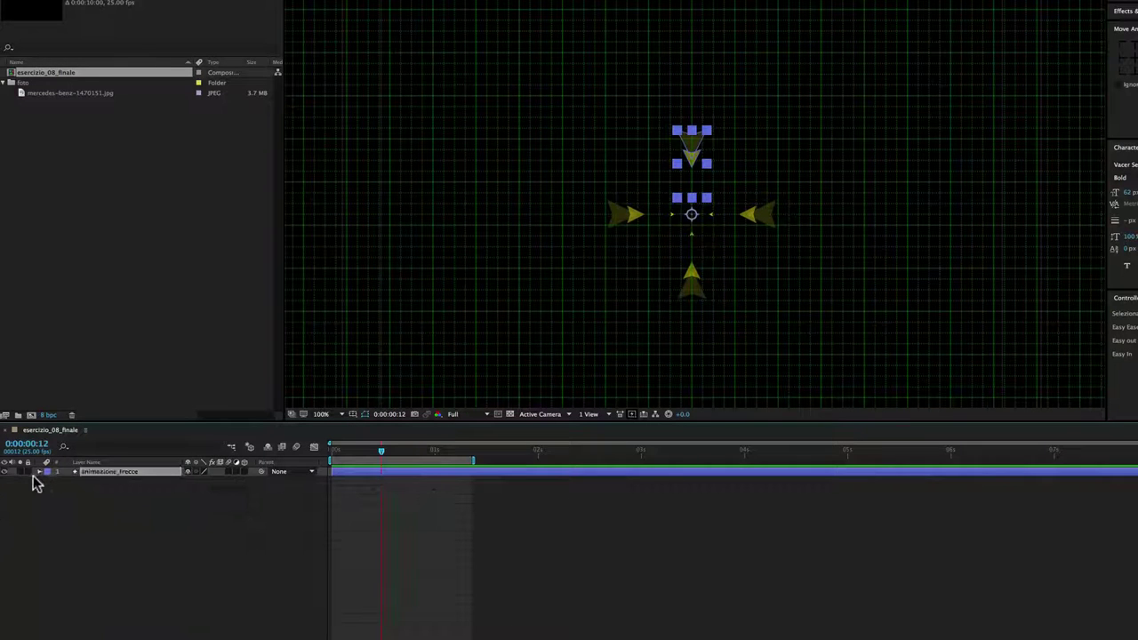
{"action": "key", "text": "comma"}
{"action": "key", "text": "comma"}
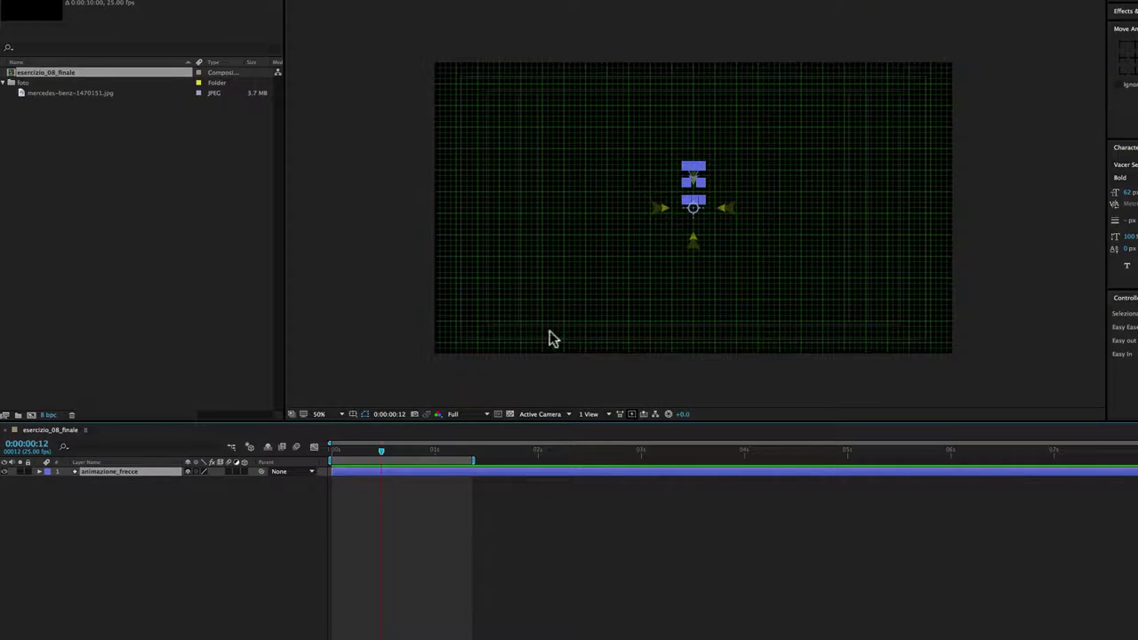
Place mercedes-benz-1470151.jpg beneath animazione_frecce and scale it to 34%
{"action": "left_click_drag", "start_coordinate": [21, 94], "coordinate": [125, 491]}
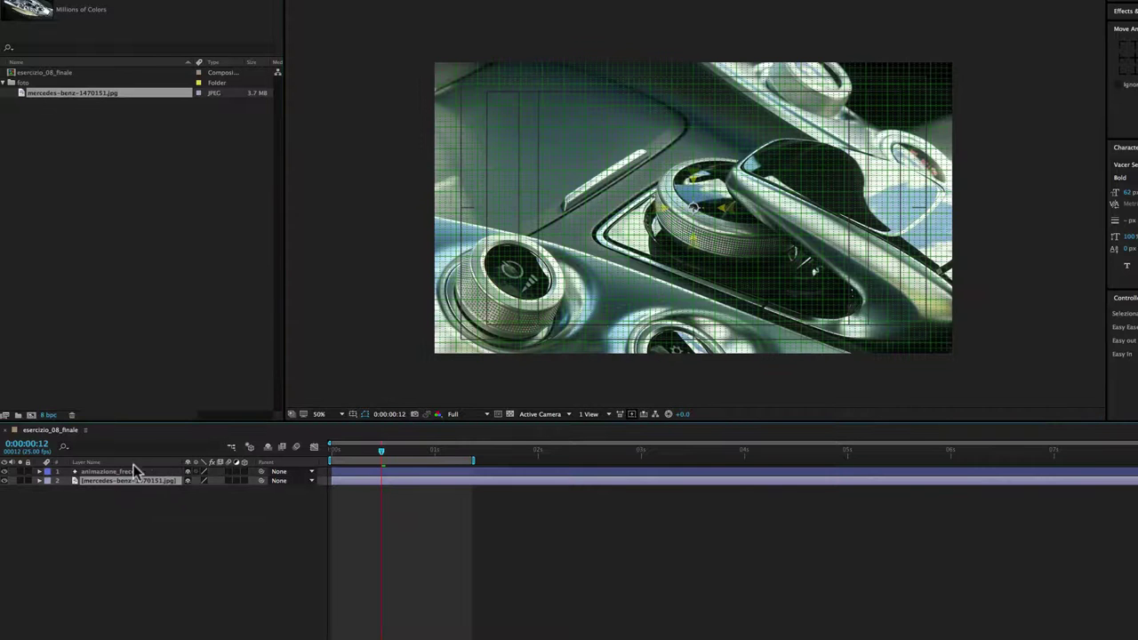
{"action": "key", "text": "s"}
{"action": "left_click_drag", "start_coordinate": [233, 491], "coordinate": [197, 503]}
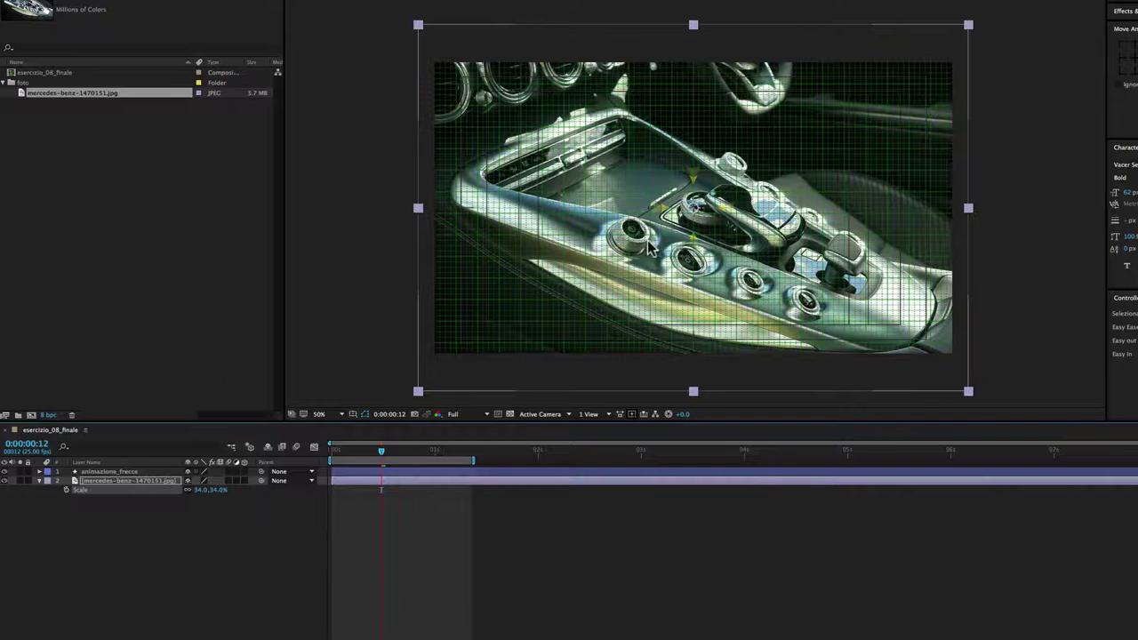
{"action": "scroll", "coordinate": [640, 234], "scroll_direction": "up", "scroll_amount": 2}
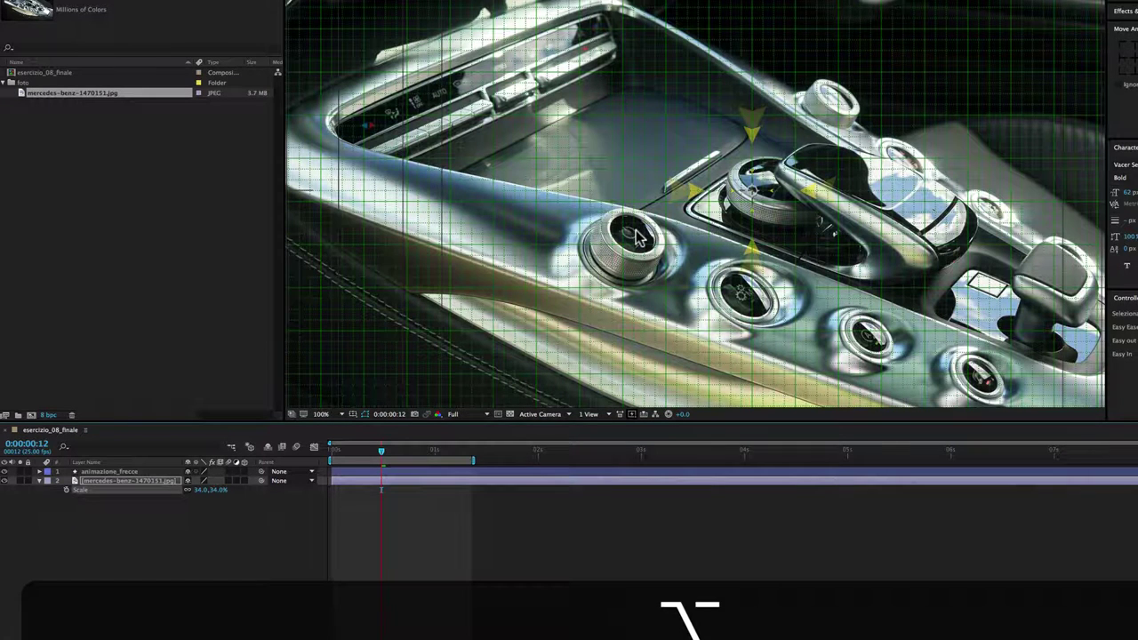
{"action": "scroll", "coordinate": [637, 239], "scroll_direction": "up", "scroll_amount": 1}
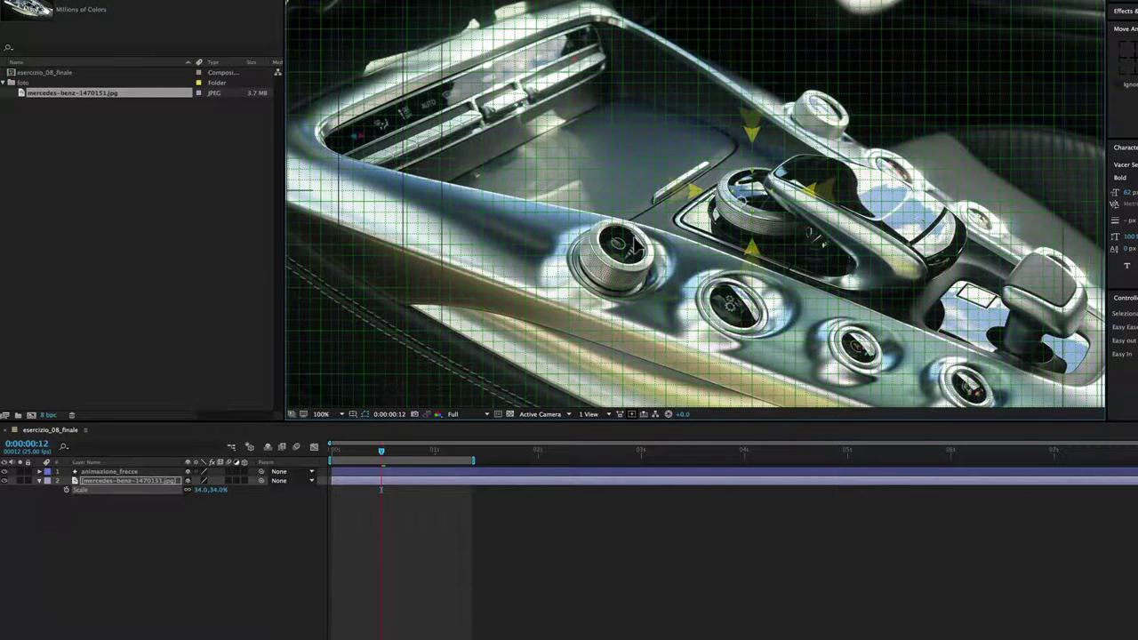
{"action": "scroll", "coordinate": [639, 242], "scroll_direction": "up", "scroll_amount": 1}
Nudge the photo slightly and move the animazione_frecce arrow cross onto the console knob
{"action": "key", "text": "Right"}
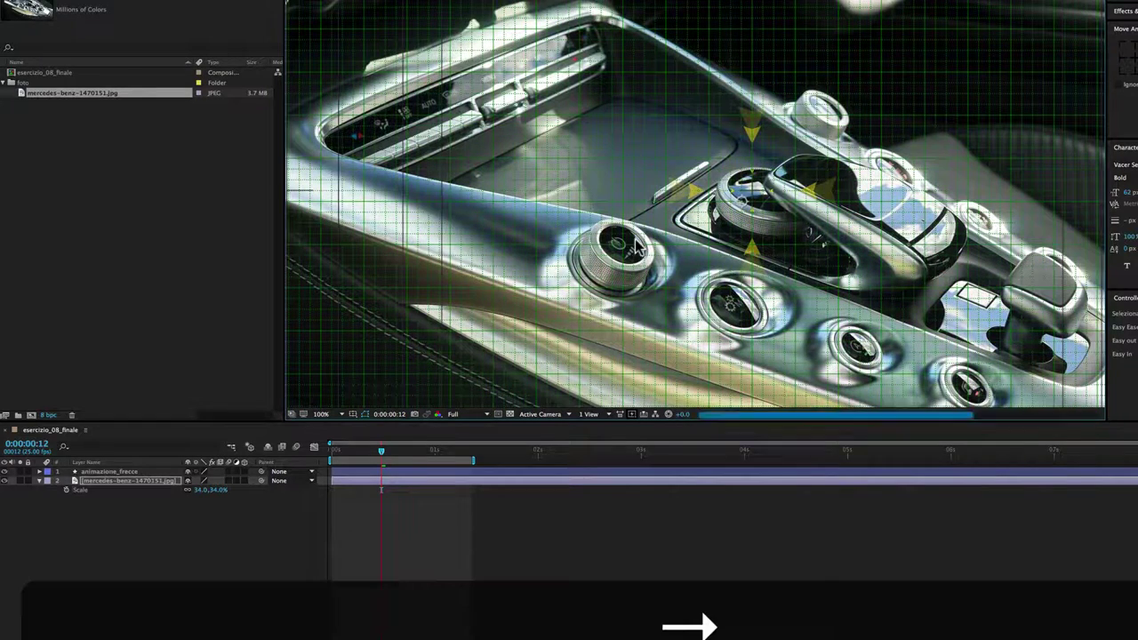
{"action": "key", "text": "Up"}
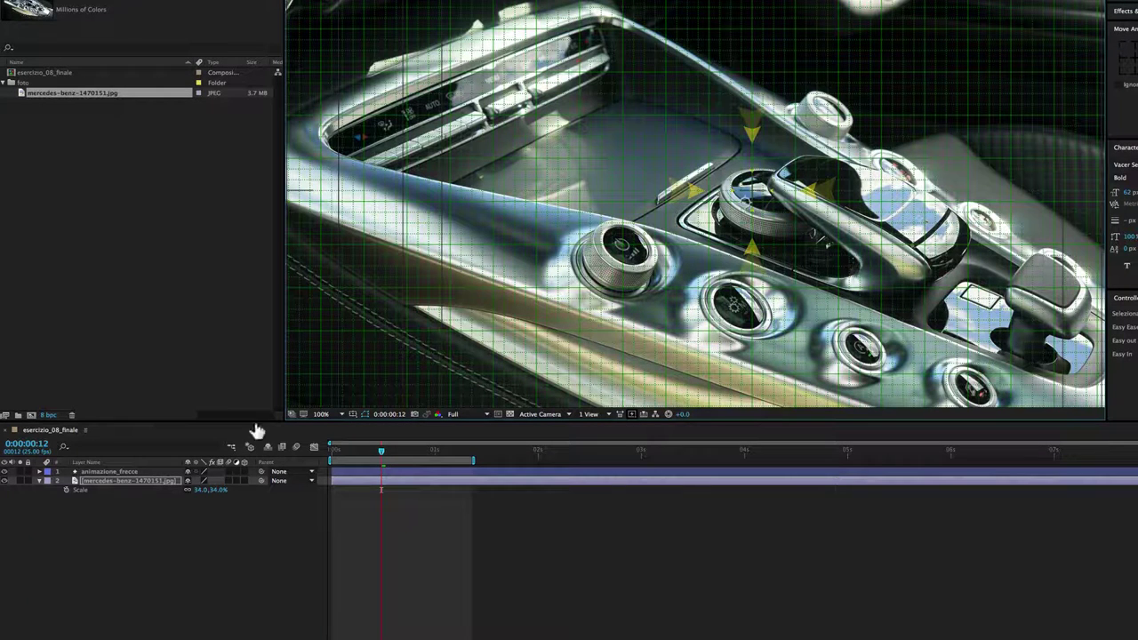
{"action": "left_click", "coordinate": [120, 472]}
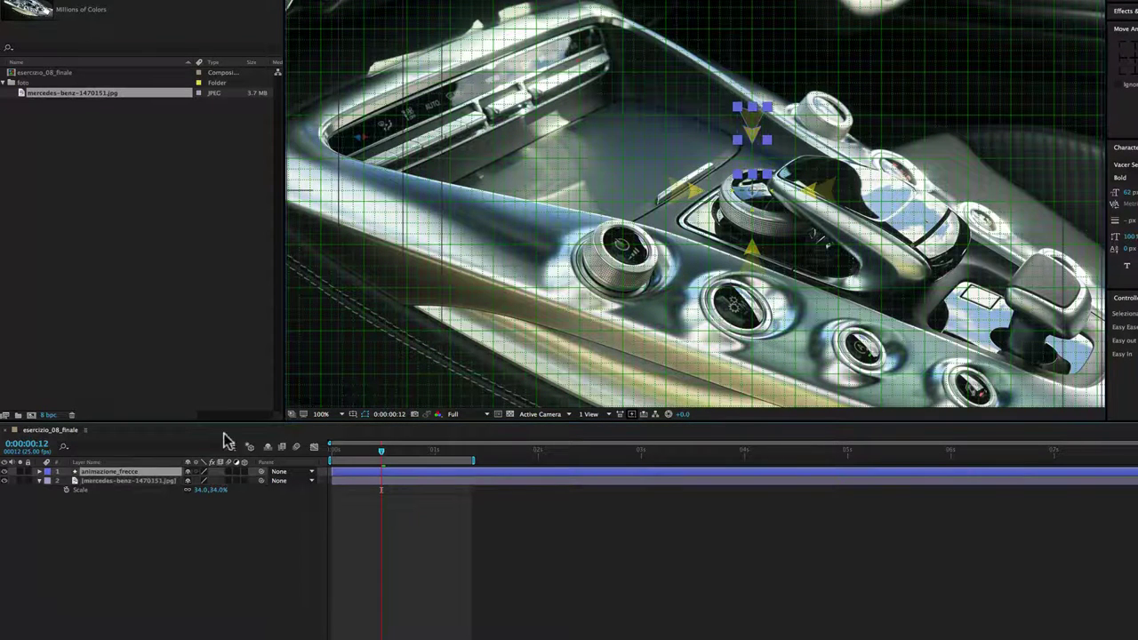
{"action": "mouse_move", "coordinate": [751, 191]}
{"action": "left_mouse_down"}
{"action": "mouse_move", "coordinate": [616, 242]}
{"action": "mouse_move", "coordinate": [622, 254]}
{"action": "left_mouse_up"}
{"action": "scroll", "coordinate": [622, 244], "scroll_direction": "up", "scroll_amount": 2}
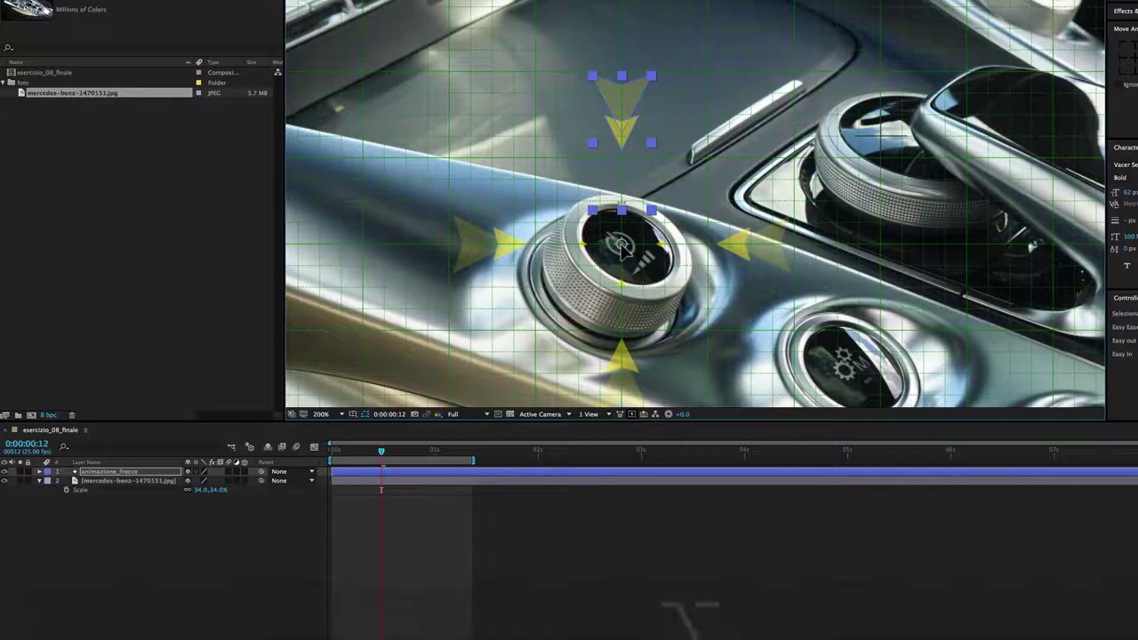
{"action": "left_click", "coordinate": [384, 450]}
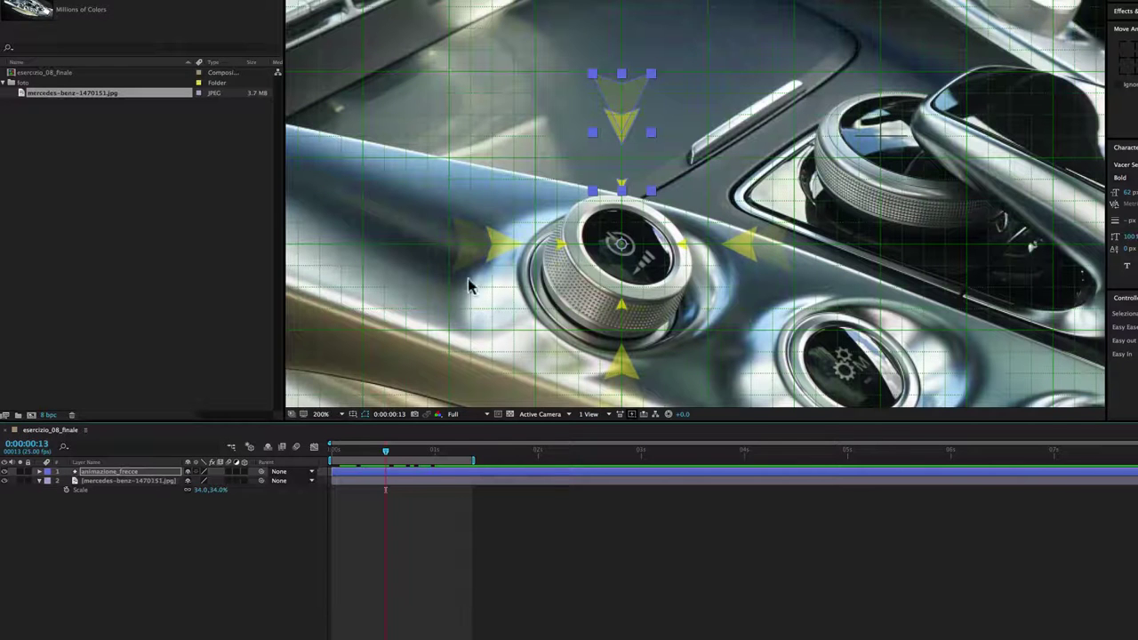
{"action": "left_click", "coordinate": [119, 543]}
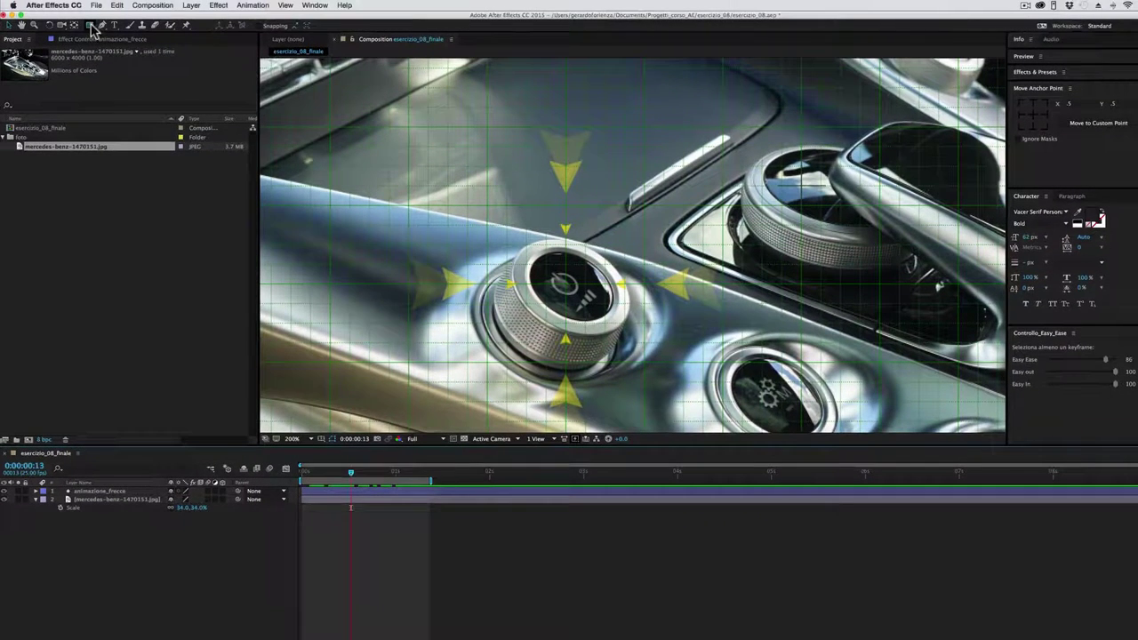
Pick the Ellipse tool with Fill set to None and Stroke set to Solid Color
{"action": "left_click_drag", "start_coordinate": [91, 28], "coordinate": [113, 49]}
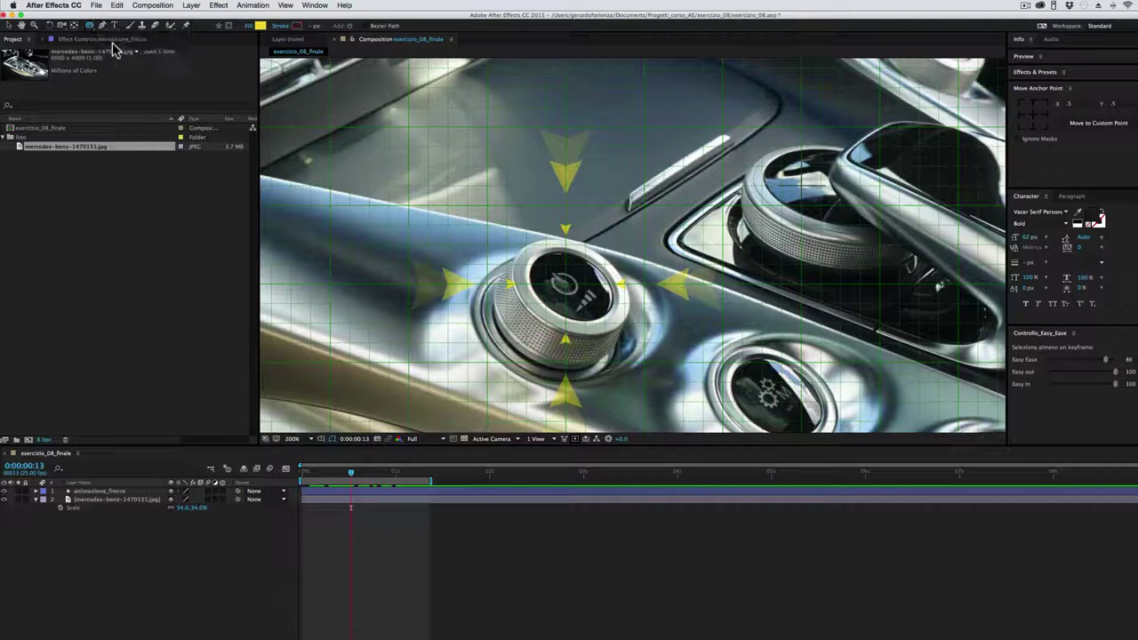
{"action": "left_click", "coordinate": [251, 29]}
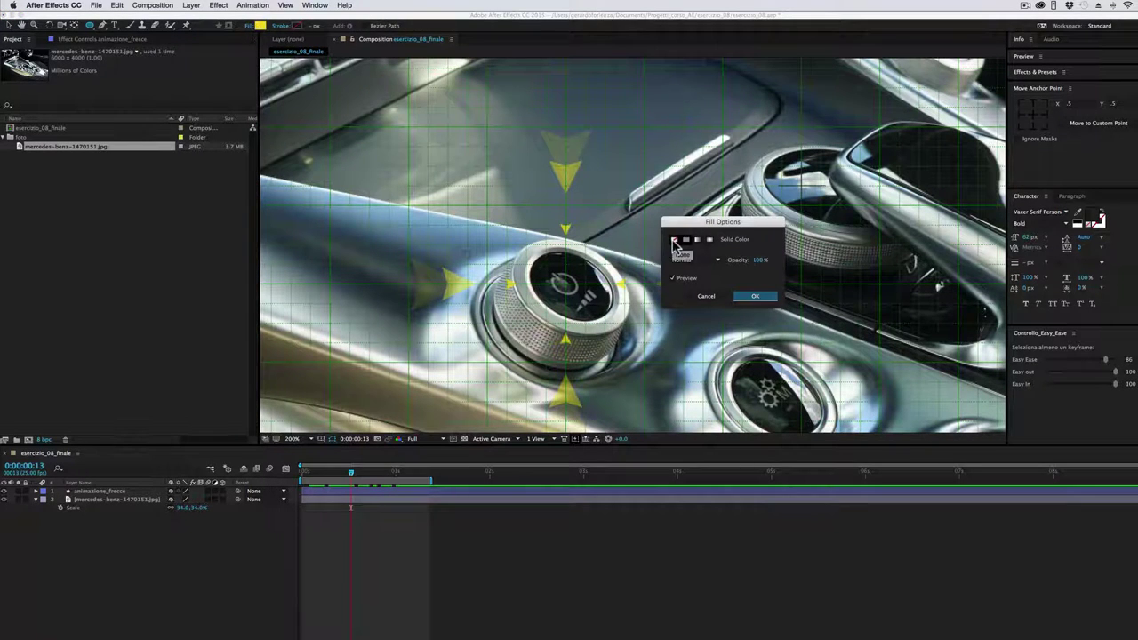
{"action": "left_click", "coordinate": [675, 240]}
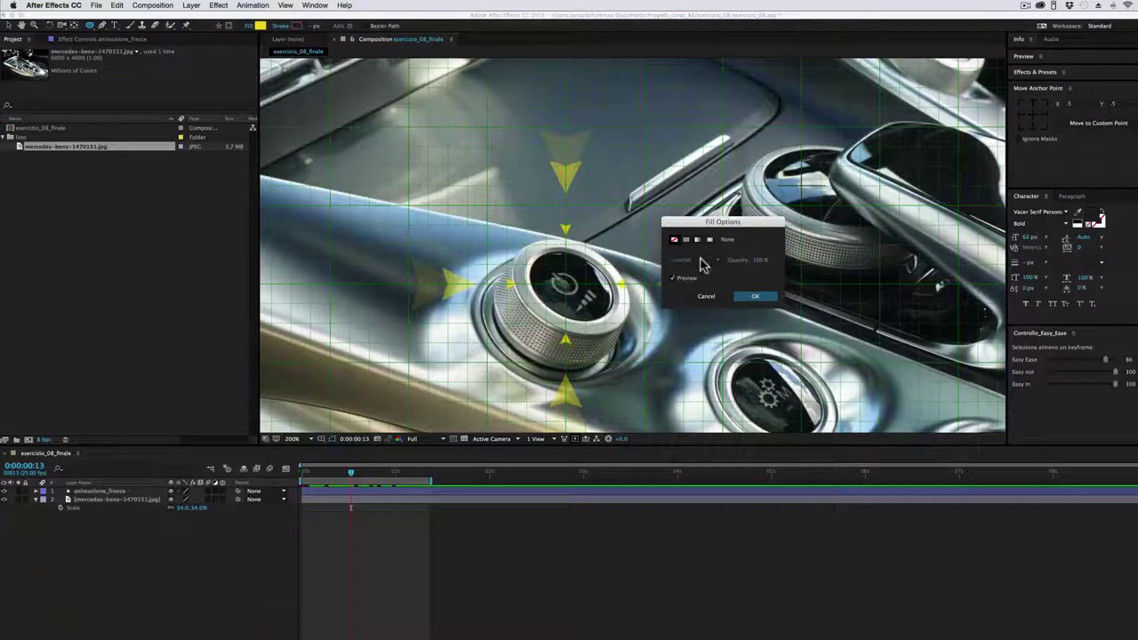
{"action": "left_click", "coordinate": [755, 297]}
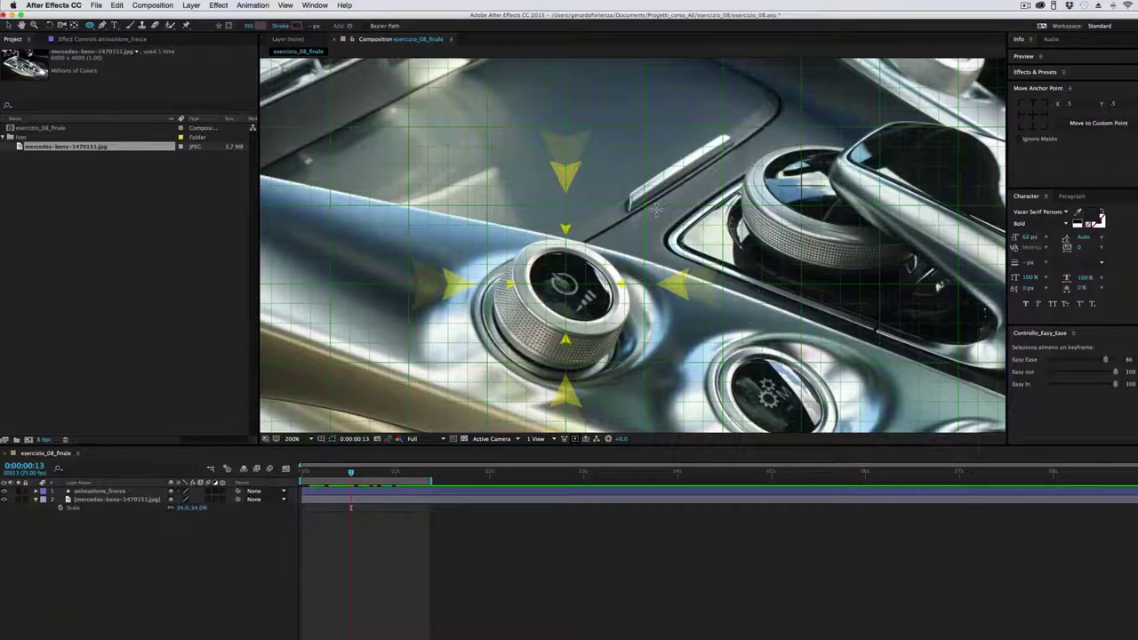
{"action": "left_click", "coordinate": [281, 26]}
{"action": "left_click", "coordinate": [687, 241]}
{"action": "left_click", "coordinate": [751, 297]}
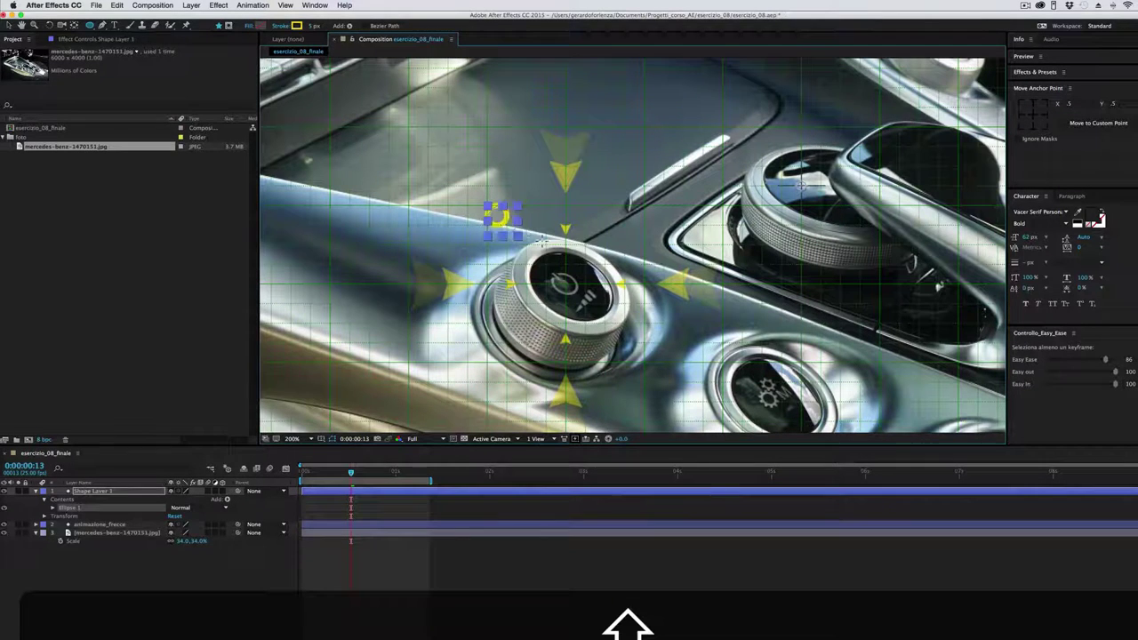
Draw the circle around the knob and center Shape Layer 1's anchor point on it
{"action": "left_click_drag", "start_coordinate": [487, 206], "coordinate": [631, 349]}
{"action": "left_click_drag", "start_coordinate": [633, 310], "coordinate": [647, 327]}
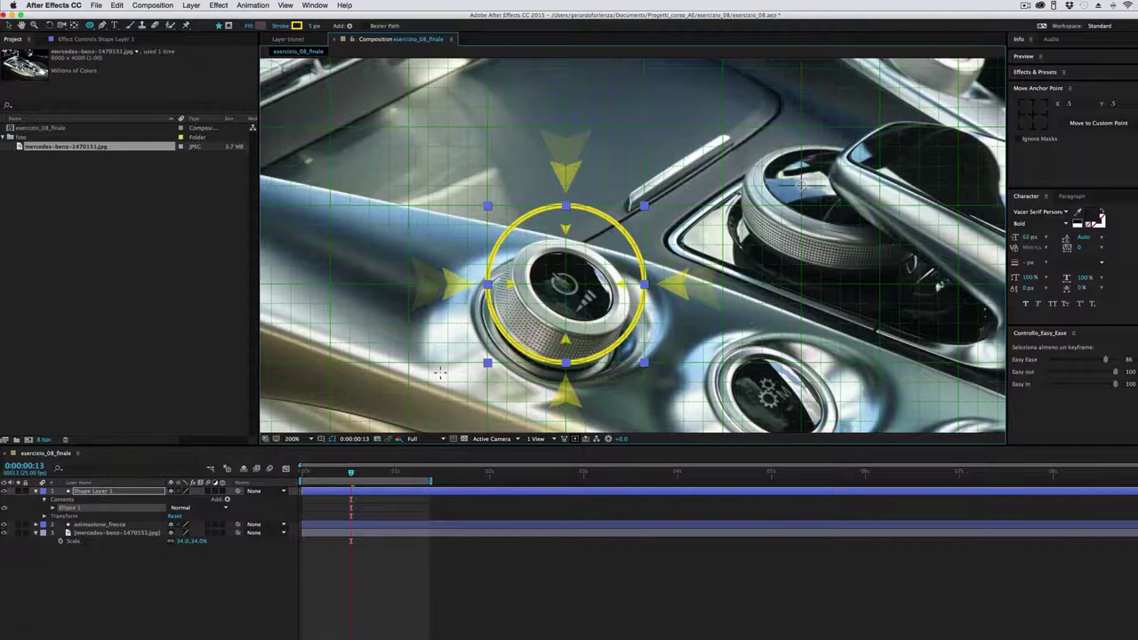
{"action": "left_click", "coordinate": [100, 494]}
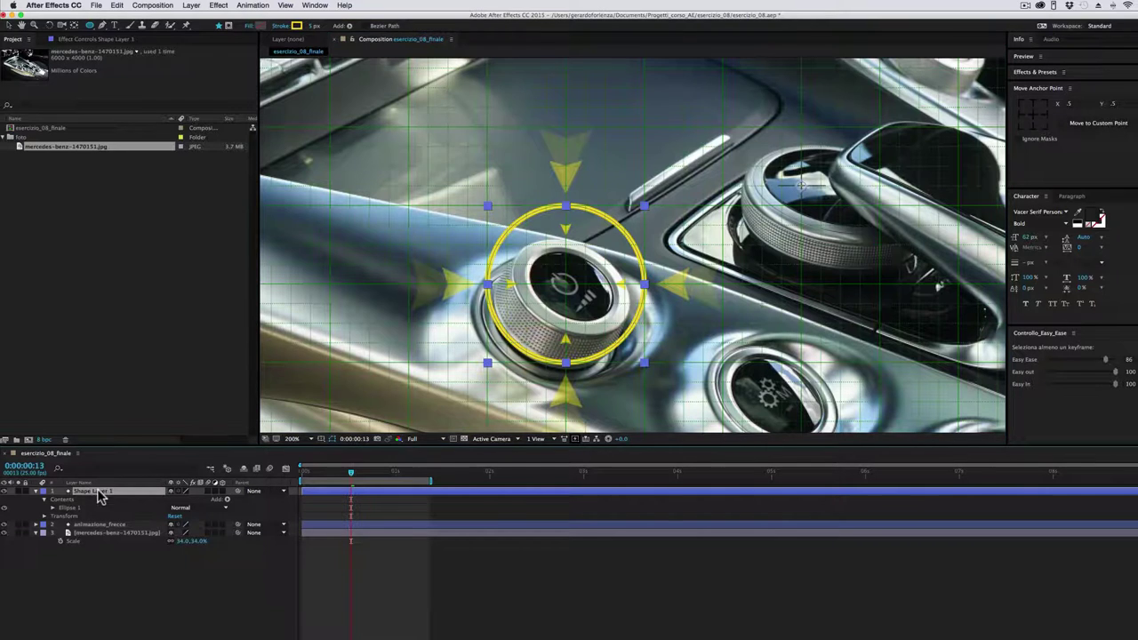
{"action": "left_click", "coordinate": [12, 28]}
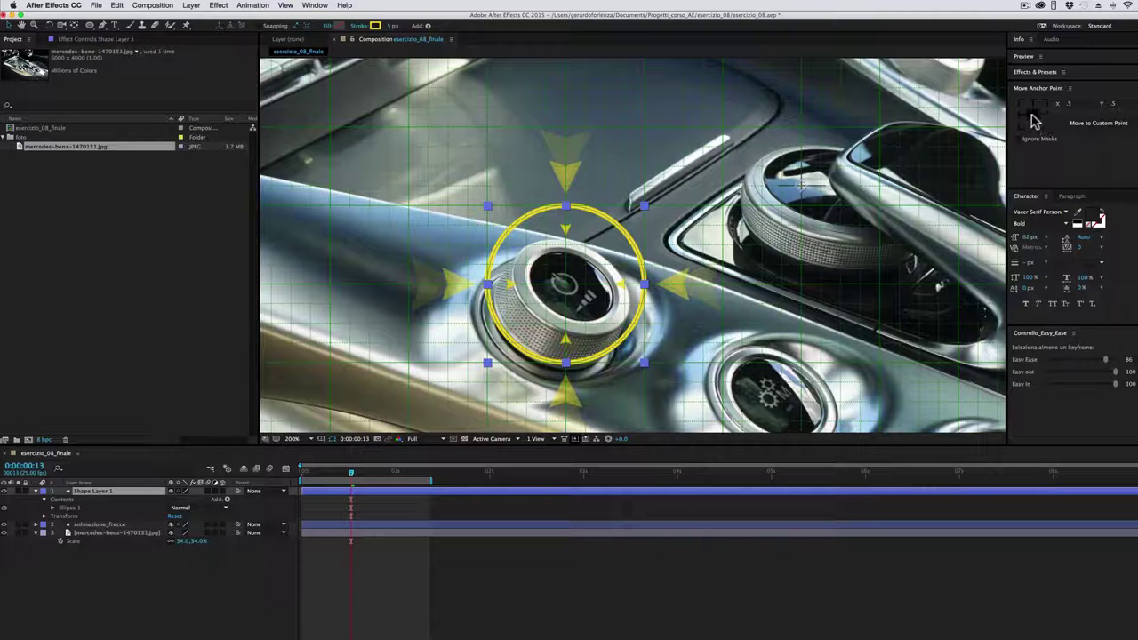
{"action": "left_click", "coordinate": [1033, 119]}
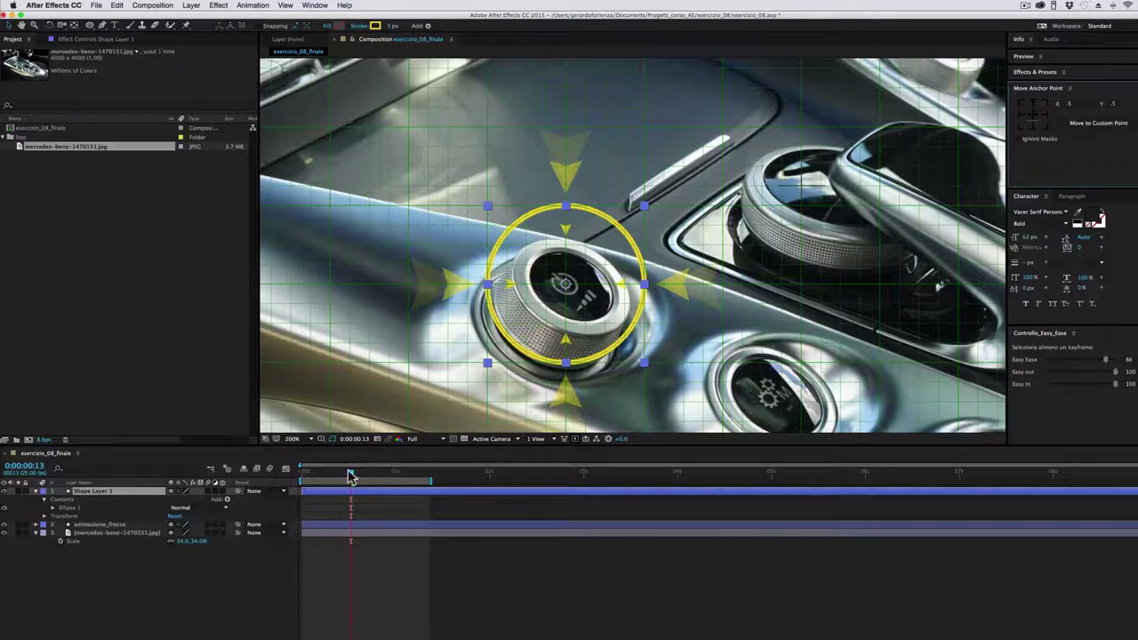
Keyframe the circle's Scale at 100% on frame 15 and 0% on frame 0, then preview
{"action": "left_click_drag", "start_coordinate": [351, 477], "coordinate": [357, 480]}
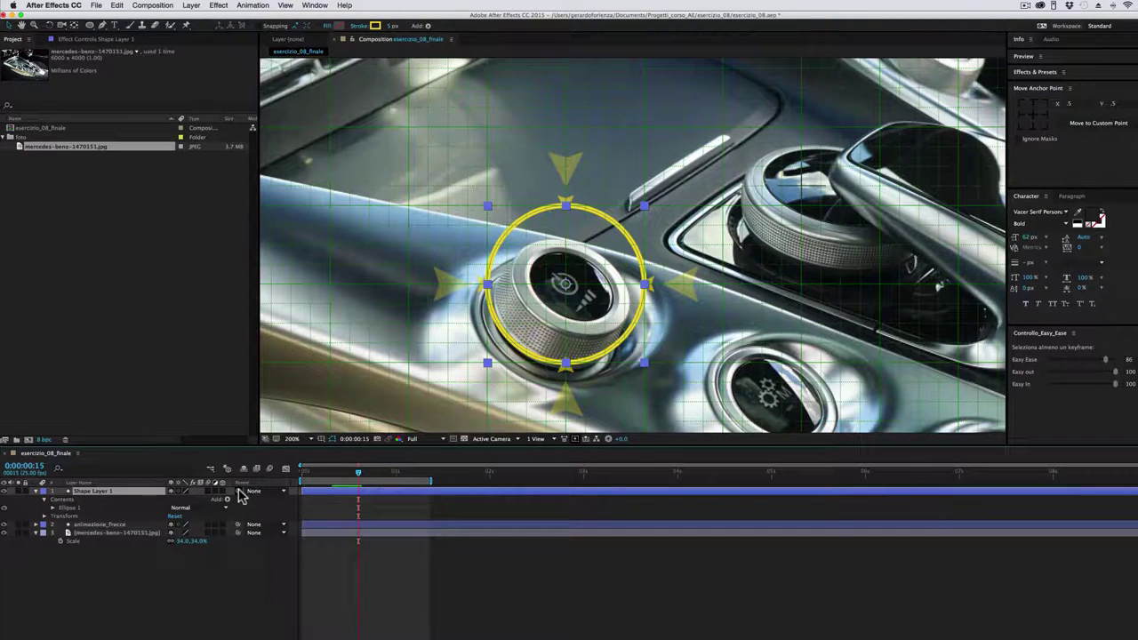
{"action": "key", "text": "s"}
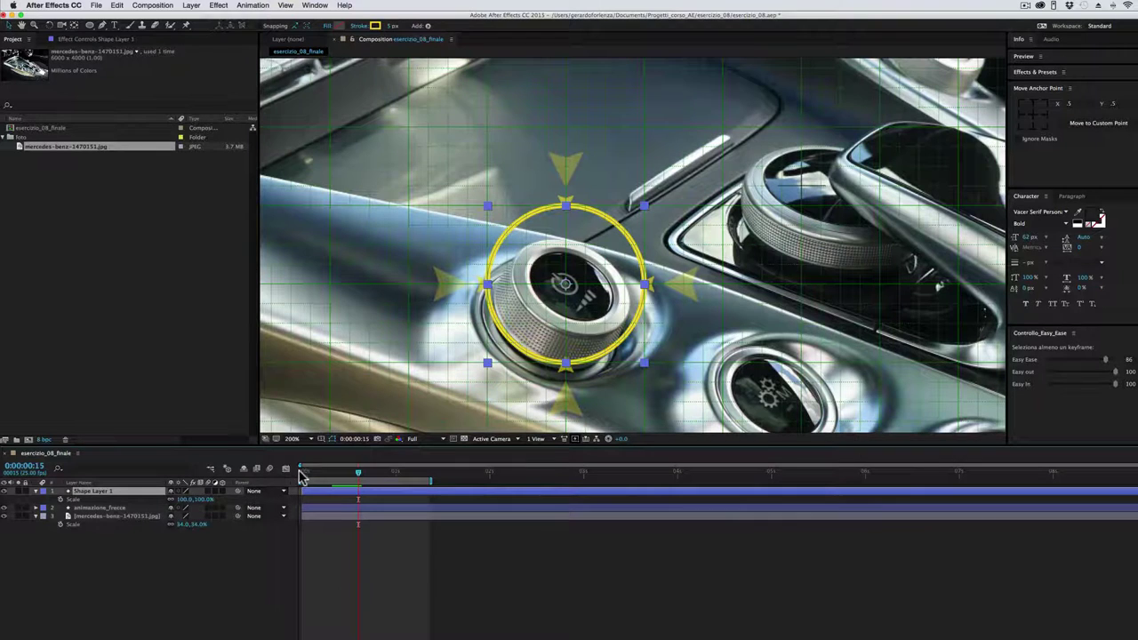
{"action": "left_click", "coordinate": [69, 500]}
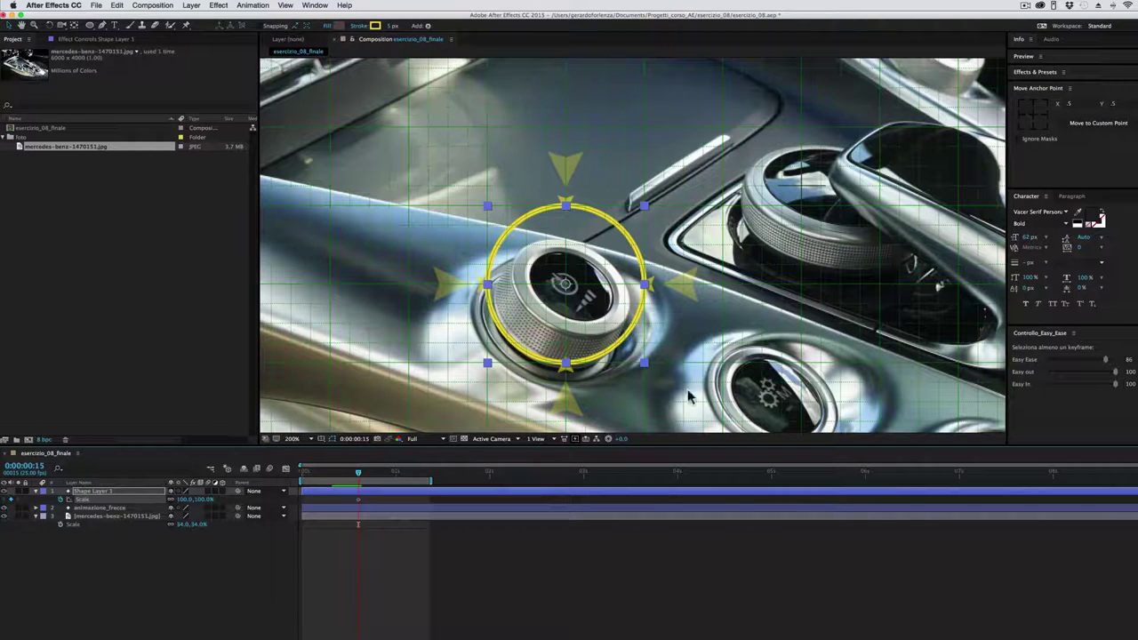
{"action": "left_click_drag", "start_coordinate": [355, 480], "coordinate": [300, 481]}
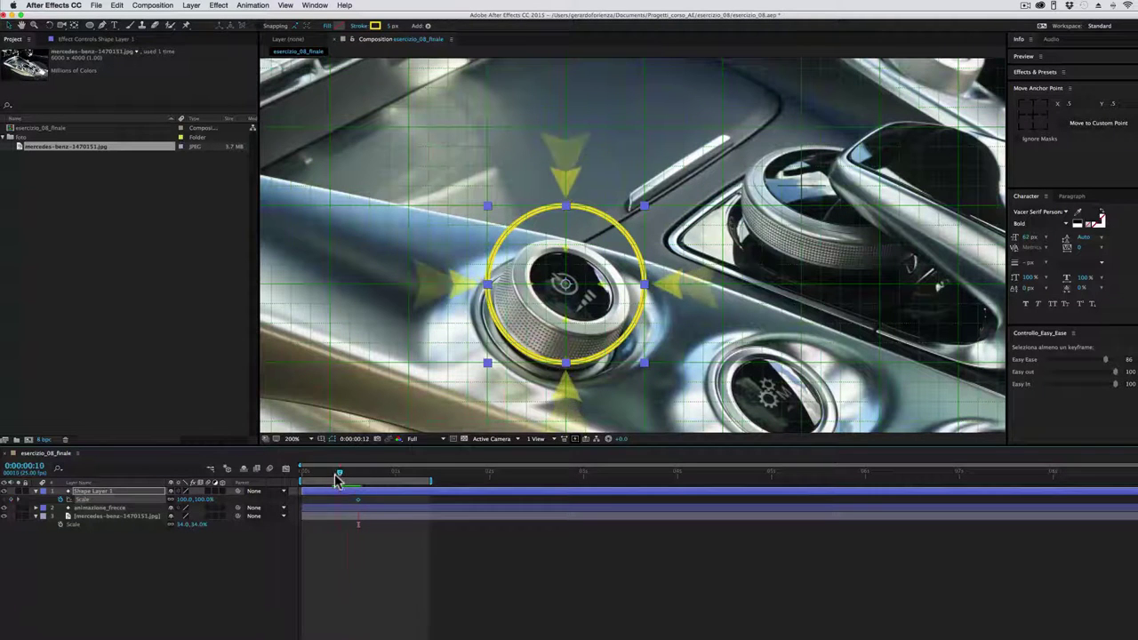
{"action": "left_click", "coordinate": [203, 500]}
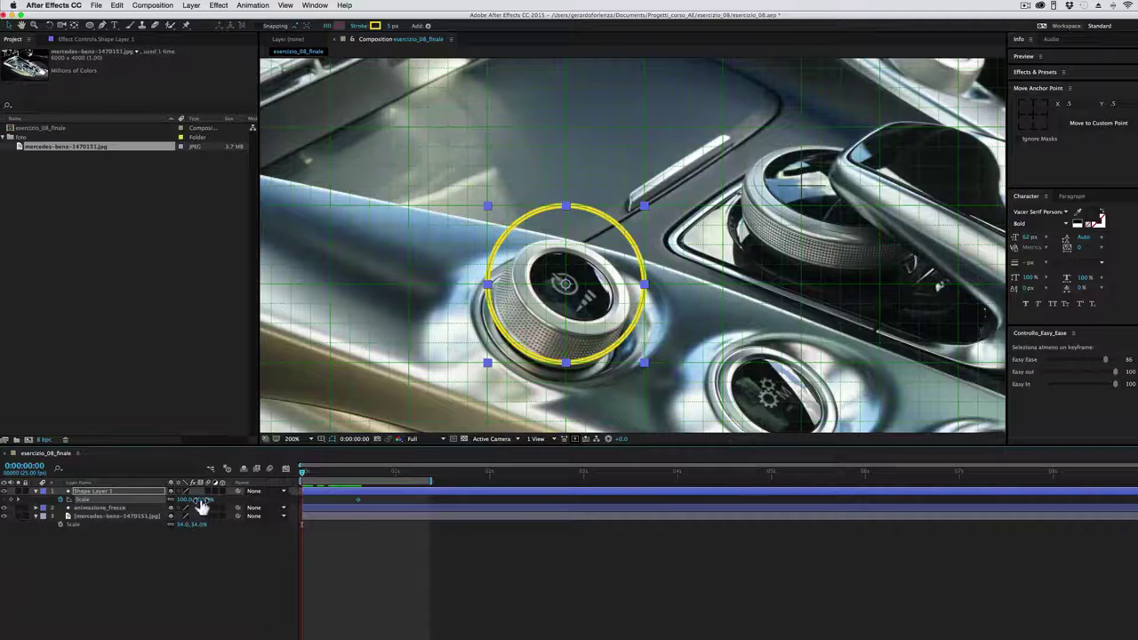
{"action": "type", "text": "0"}
{"action": "key", "text": "Return"}
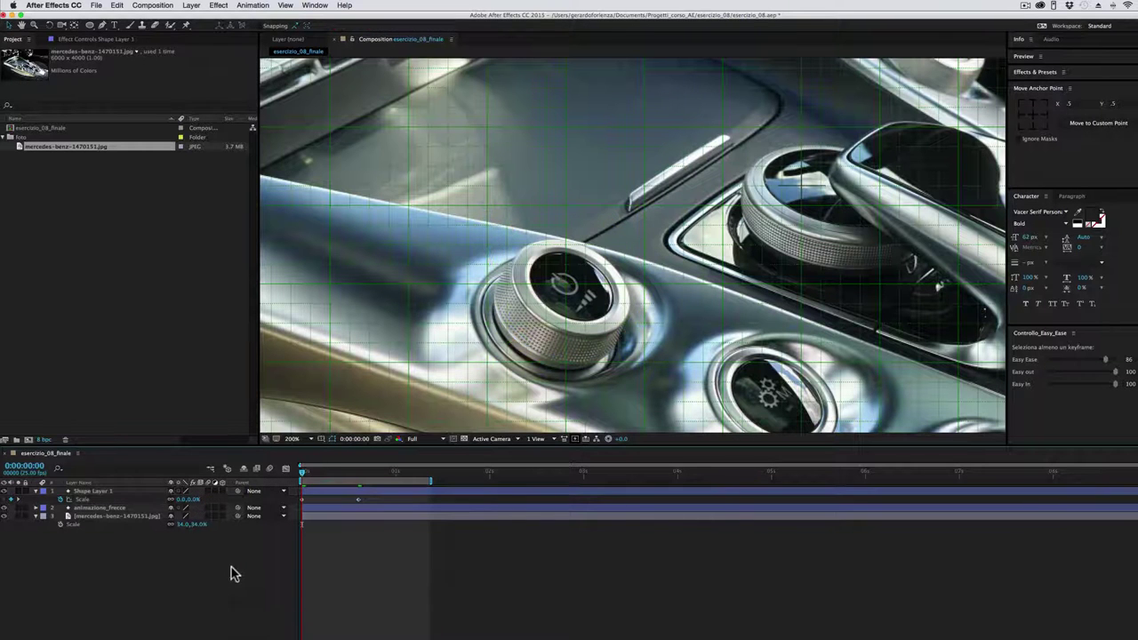
{"action": "key", "text": "space"}
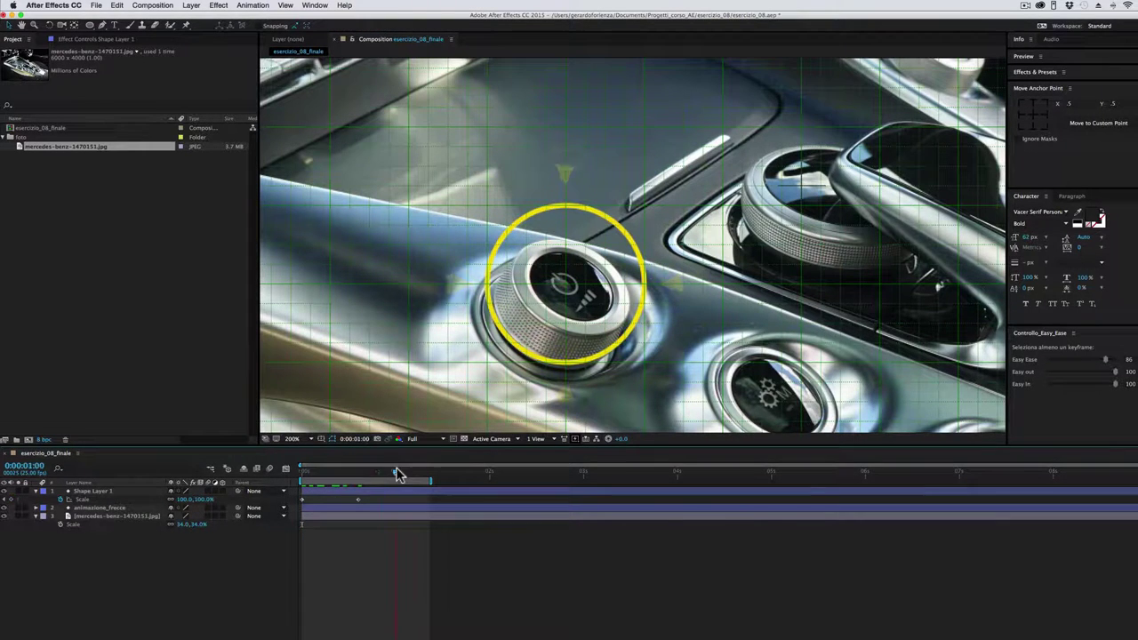
{"action": "left_click_drag", "start_coordinate": [360, 502], "coordinate": [349, 508]}
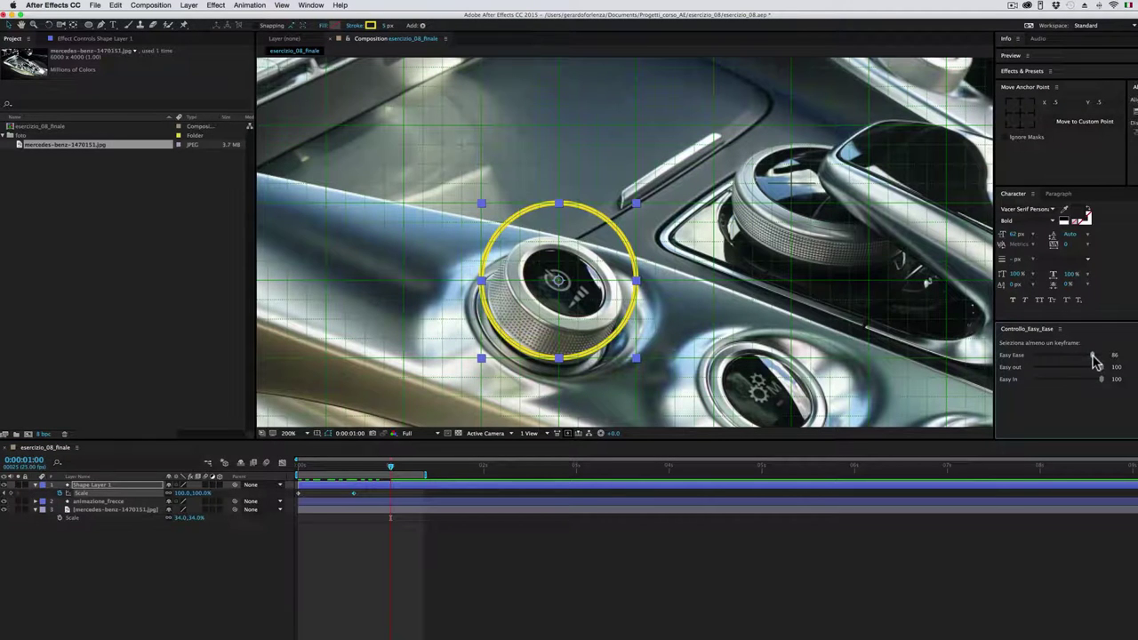
Apply Easy Ease to the Scale keyframes and shift the circle layer to start at frame 14, then preview
{"action": "left_click", "coordinate": [1094, 360]}
{"action": "left_click_drag", "start_coordinate": [307, 465], "coordinate": [351, 471]}
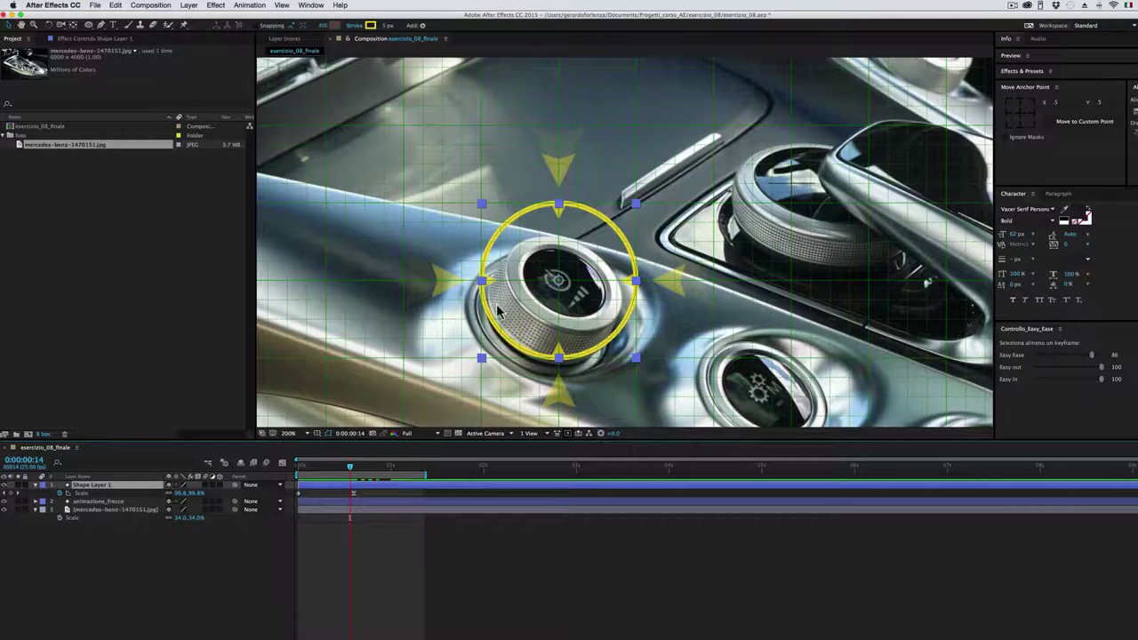
{"action": "mouse_move", "coordinate": [348, 472]}
{"action": "left_mouse_down"}
{"action": "mouse_move", "coordinate": [397, 494]}
{"action": "mouse_move", "coordinate": [450, 475]}
{"action": "left_mouse_up"}
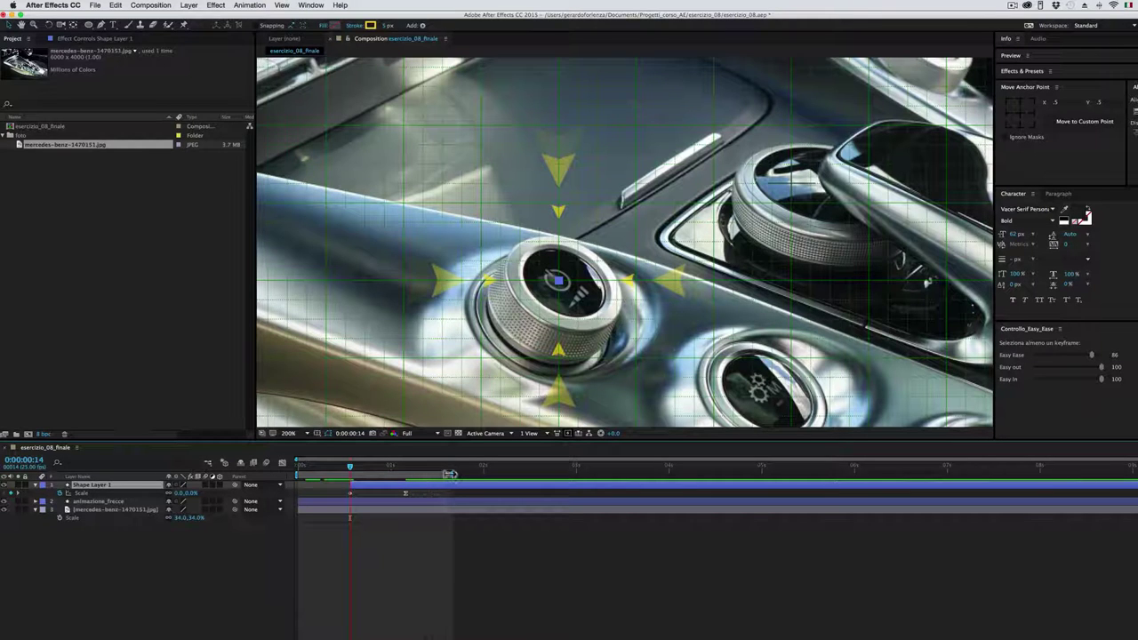
{"action": "key", "text": "space"}
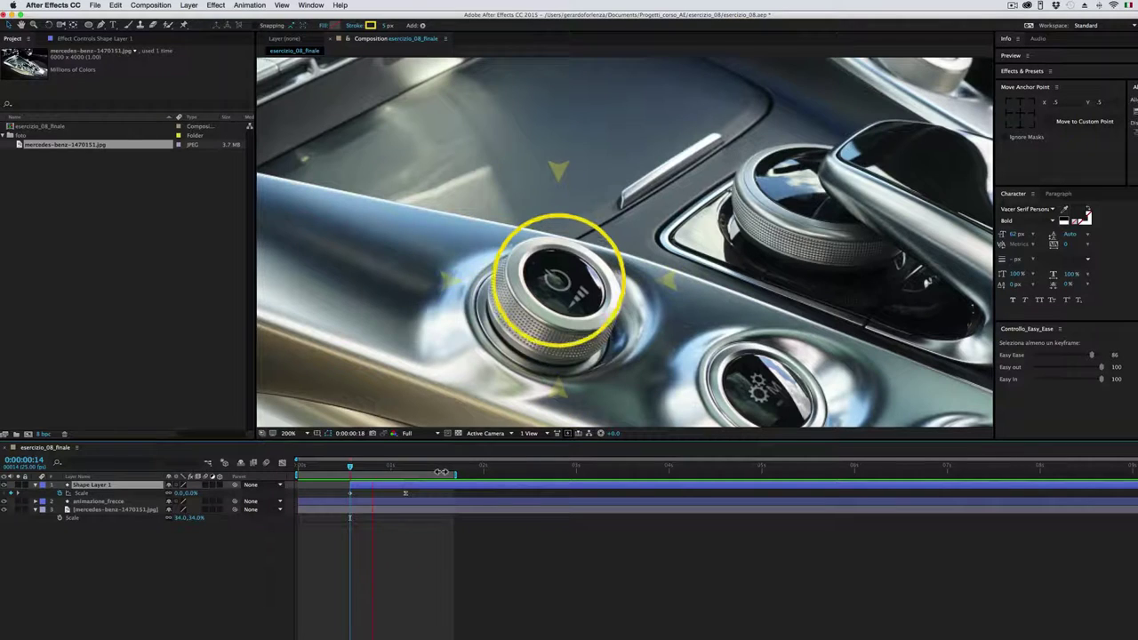
{"action": "key", "text": "space"}
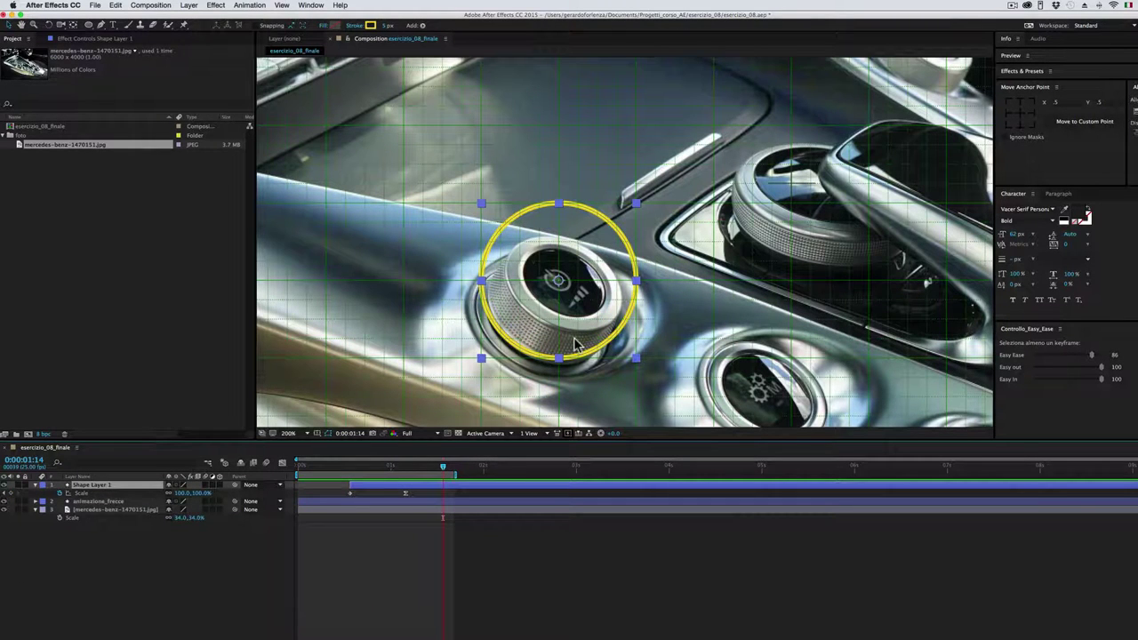
{"action": "key", "text": "super+Tab"}
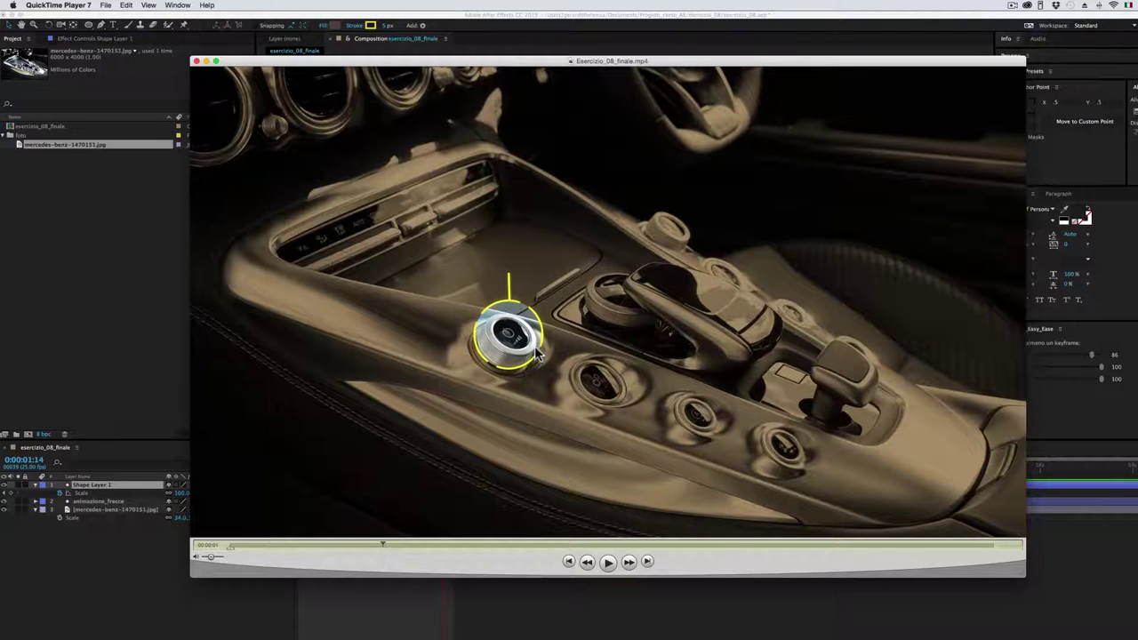
{"action": "left_click", "coordinate": [492, 597]}
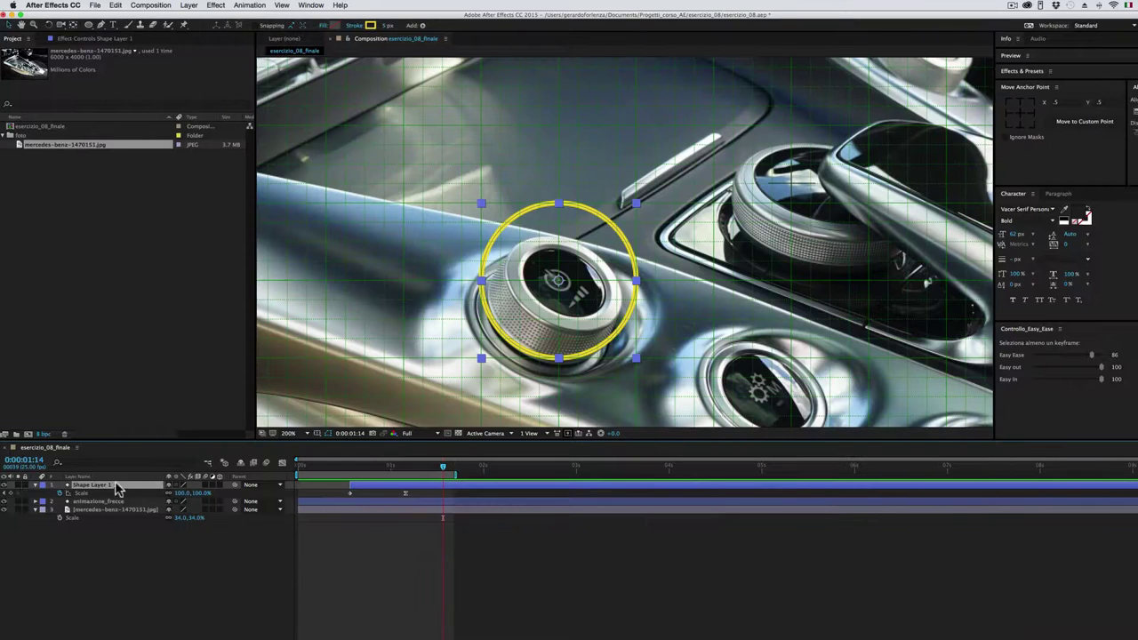
Under Ellipse 1 > Stroke 1 > Dashes, add Dash and Gap values of 10 each
{"action": "left_click", "coordinate": [37, 486]}
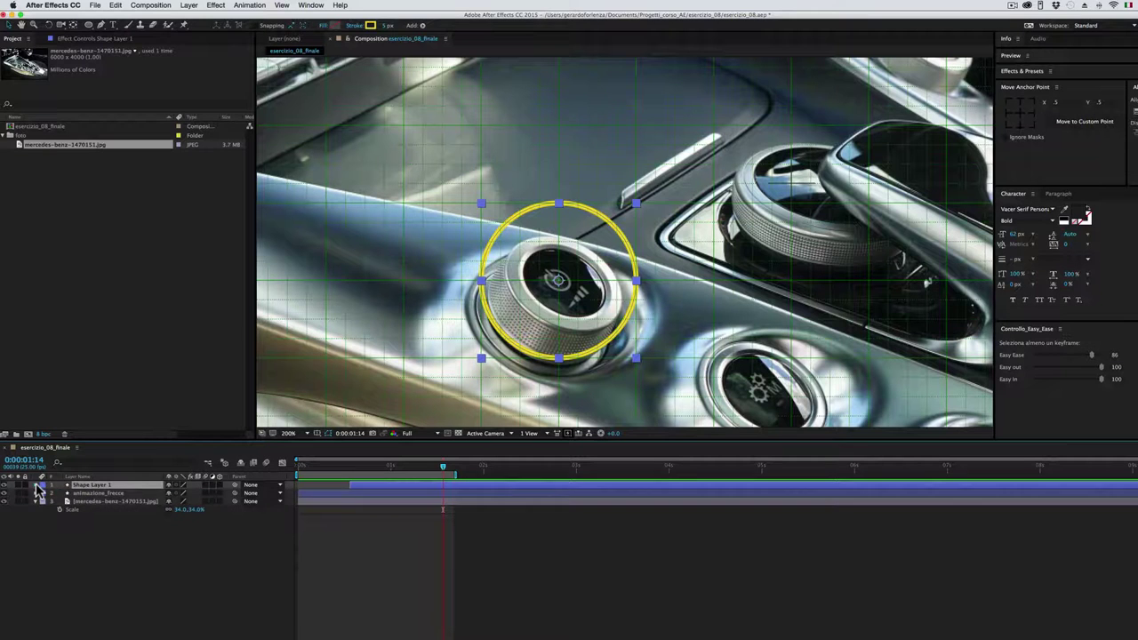
{"action": "left_click", "coordinate": [37, 486]}
{"action": "left_click", "coordinate": [43, 493]}
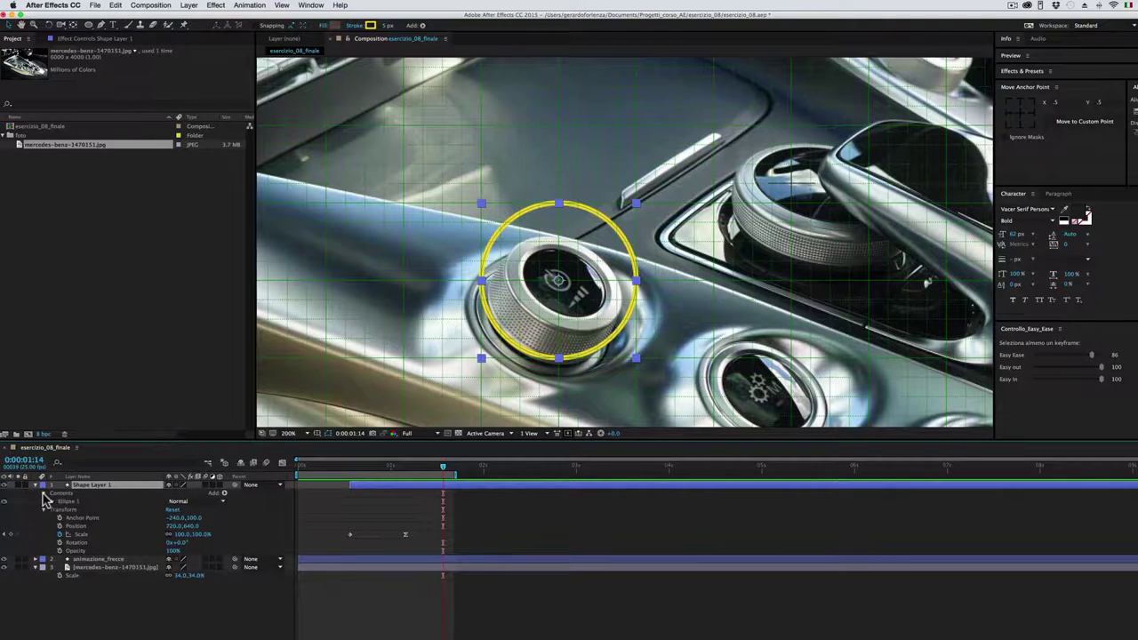
{"action": "left_click", "coordinate": [51, 503]}
{"action": "left_click", "coordinate": [69, 502]}
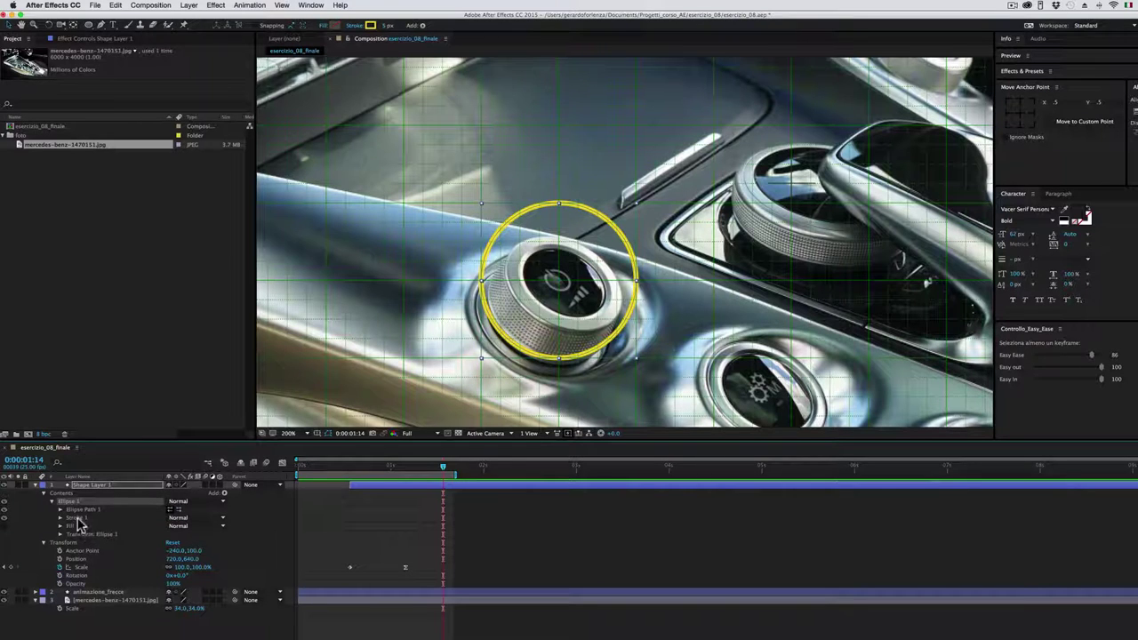
{"action": "left_click", "coordinate": [76, 518]}
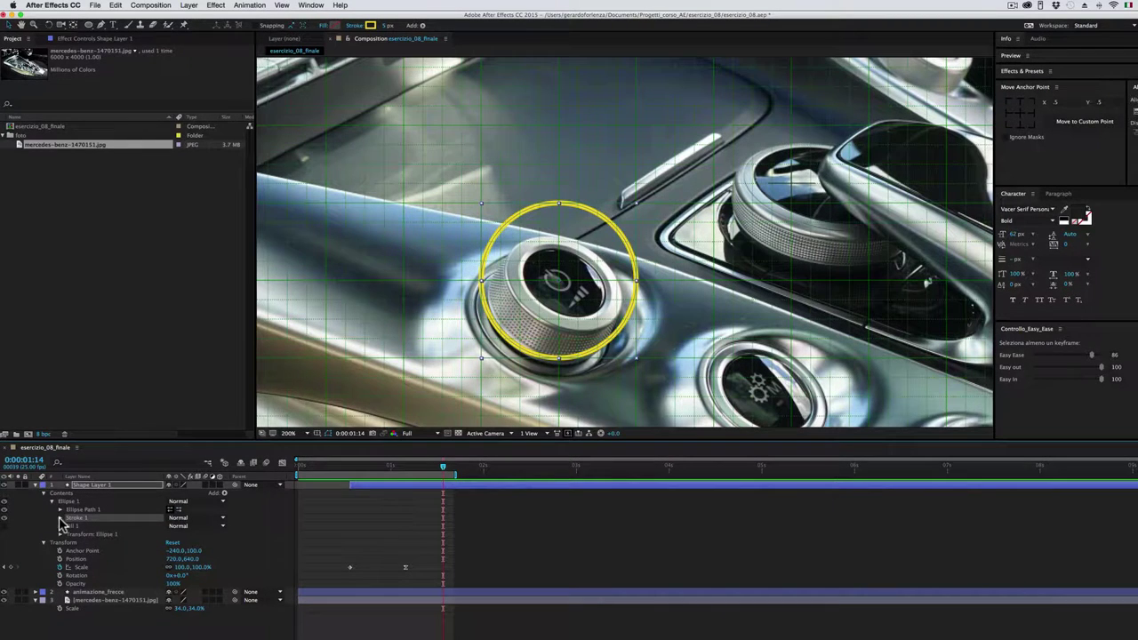
{"action": "left_click", "coordinate": [60, 518]}
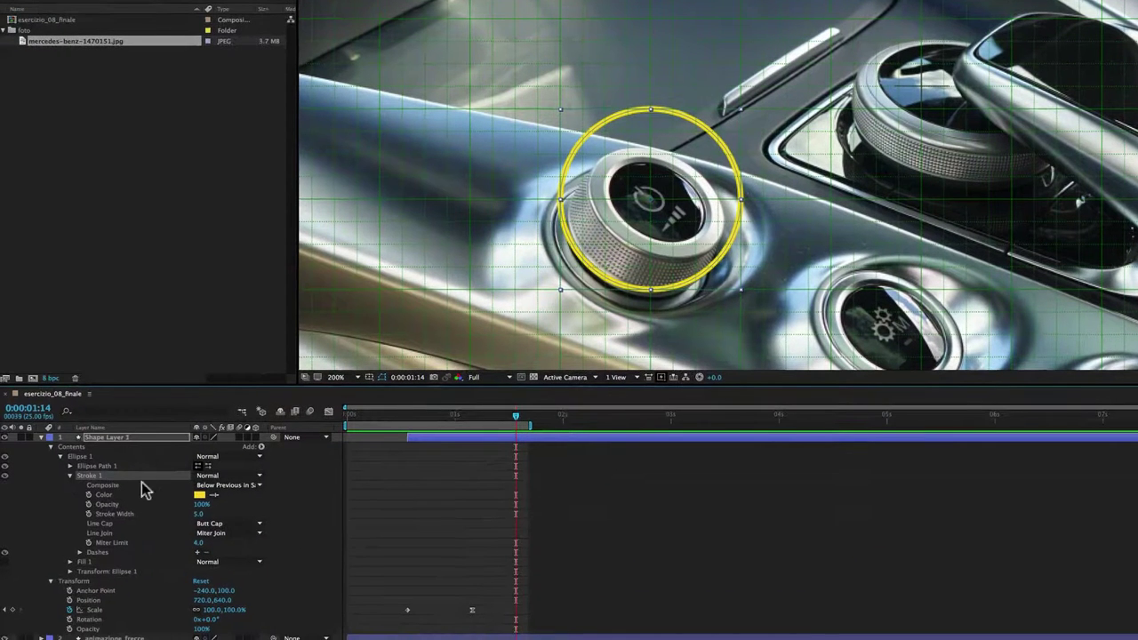
{"action": "left_click", "coordinate": [103, 552]}
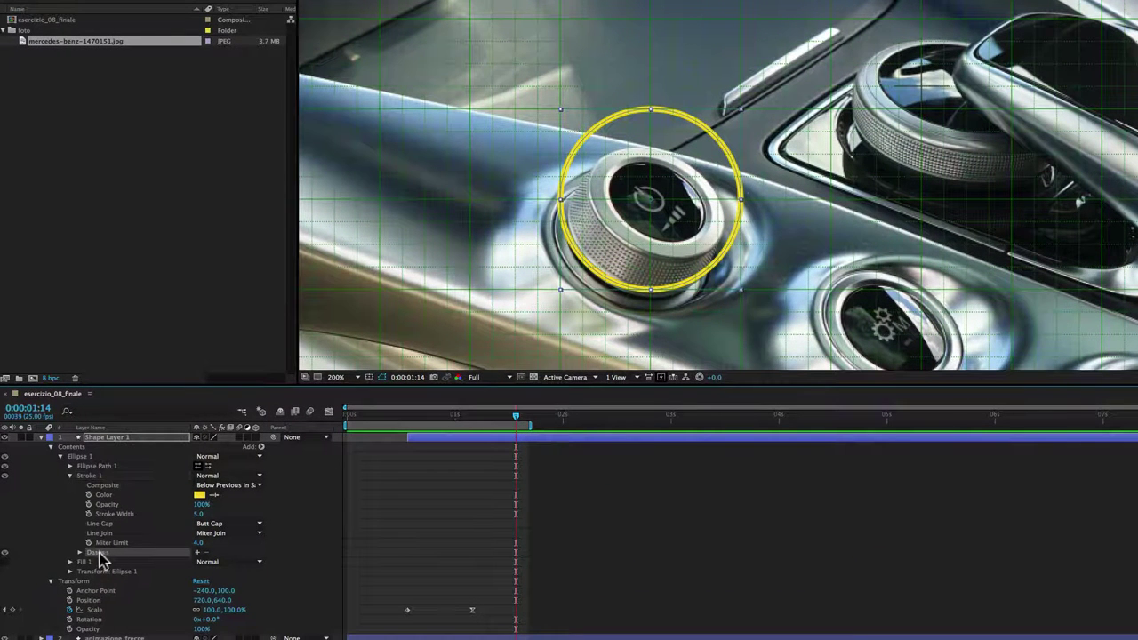
{"action": "left_click", "coordinate": [197, 552]}
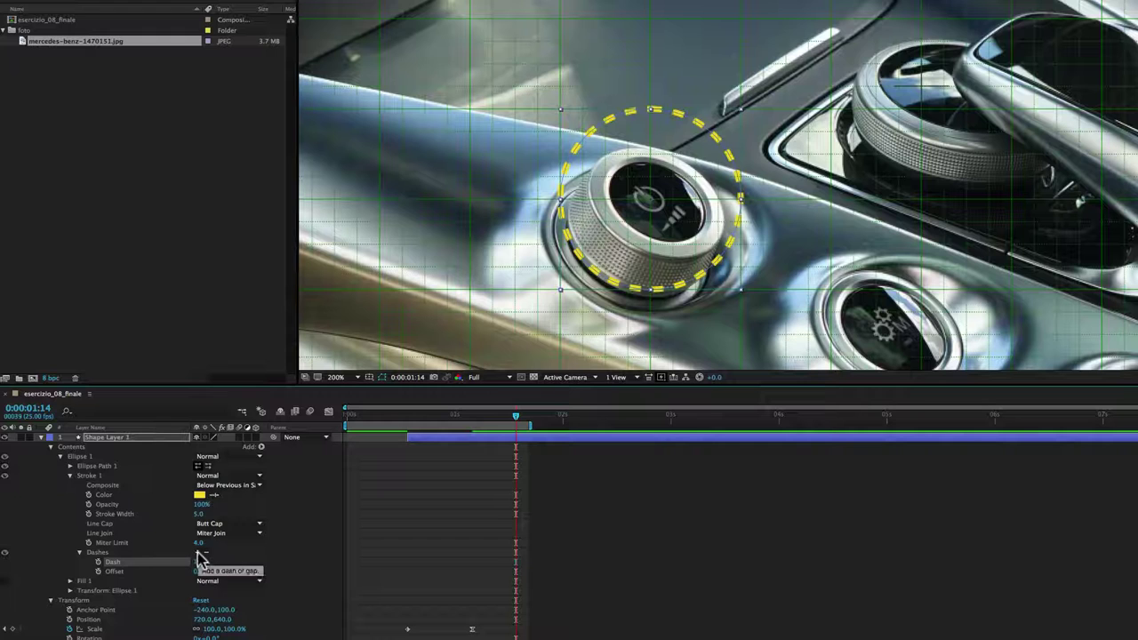
{"action": "left_click", "coordinate": [198, 555]}
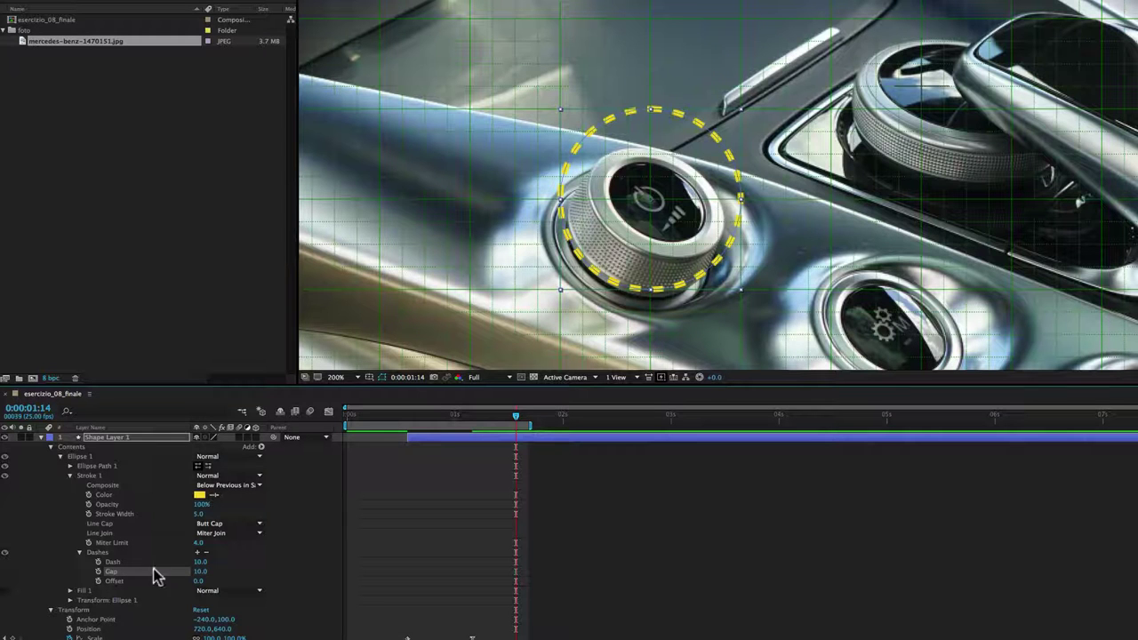
Set the ring's stroke to Dash 98, Gap 27 with Round Cap ends, then switch to the reference video
{"action": "mouse_move", "coordinate": [203, 567]}
{"action": "left_mouse_down"}
{"action": "mouse_move", "coordinate": [255, 561]}
{"action": "mouse_move", "coordinate": [200, 563]}
{"action": "left_mouse_up"}
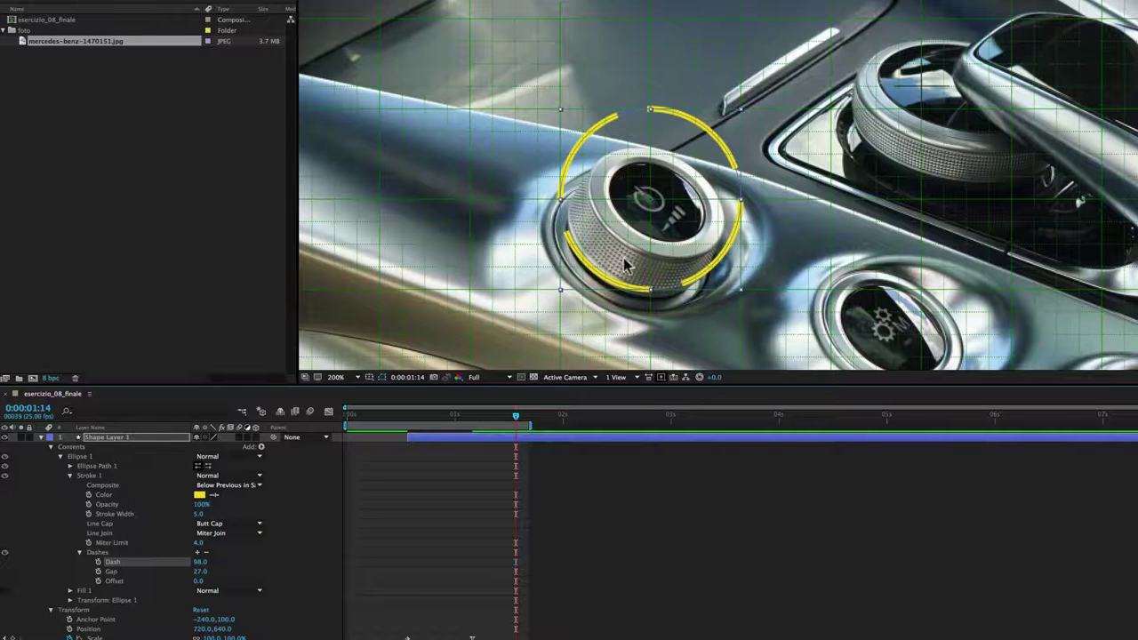
{"action": "left_click", "coordinate": [99, 524]}
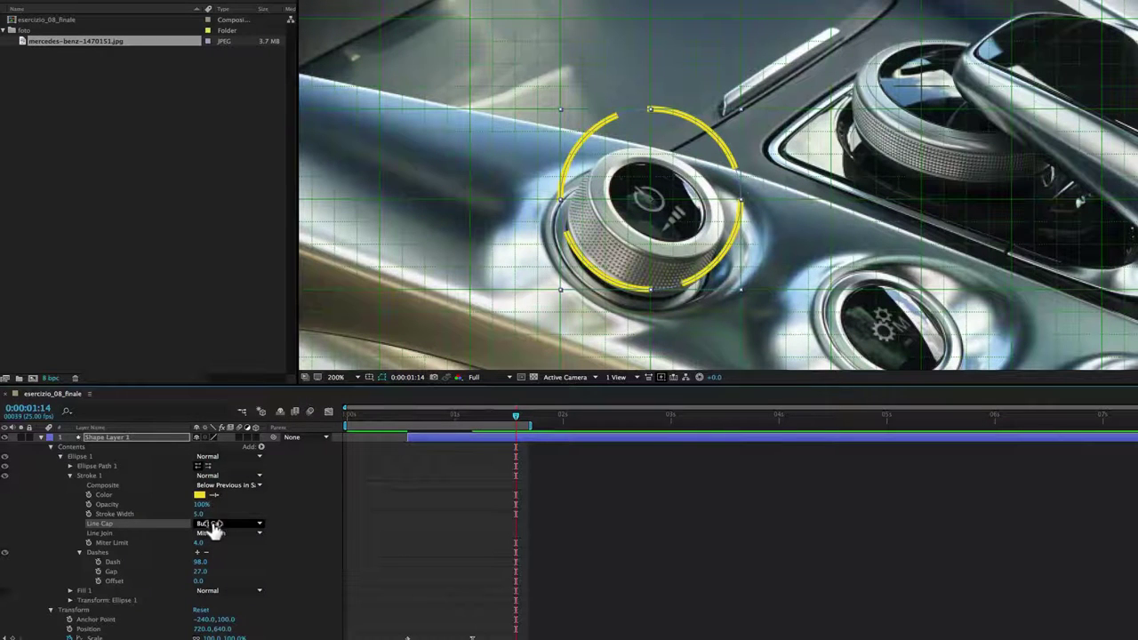
{"action": "left_click", "coordinate": [254, 525]}
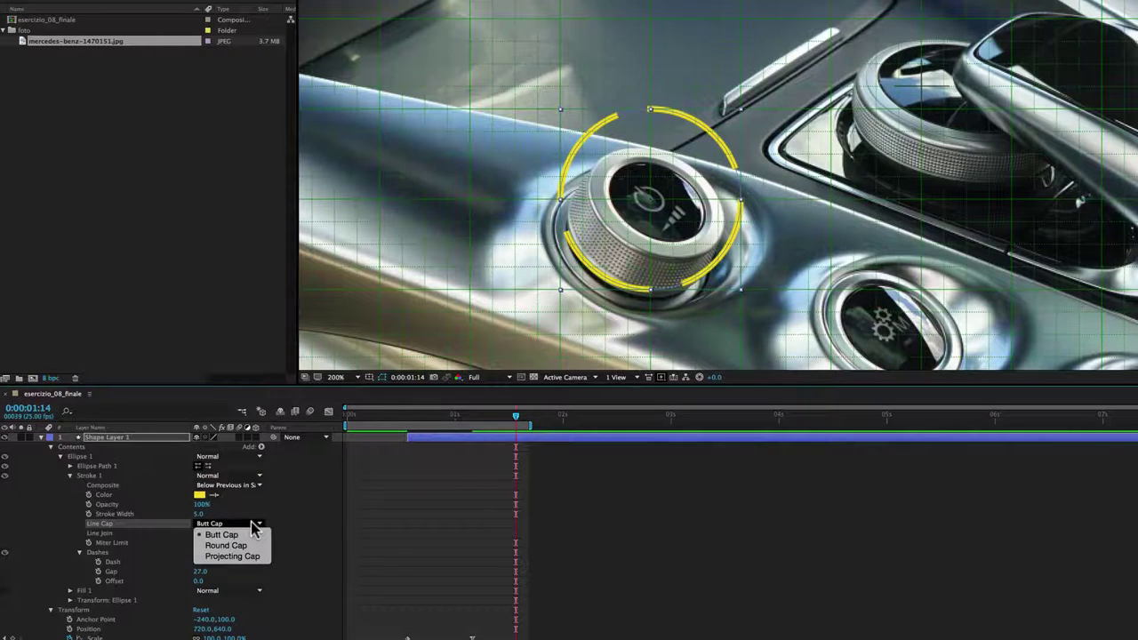
{"action": "left_click", "coordinate": [247, 544]}
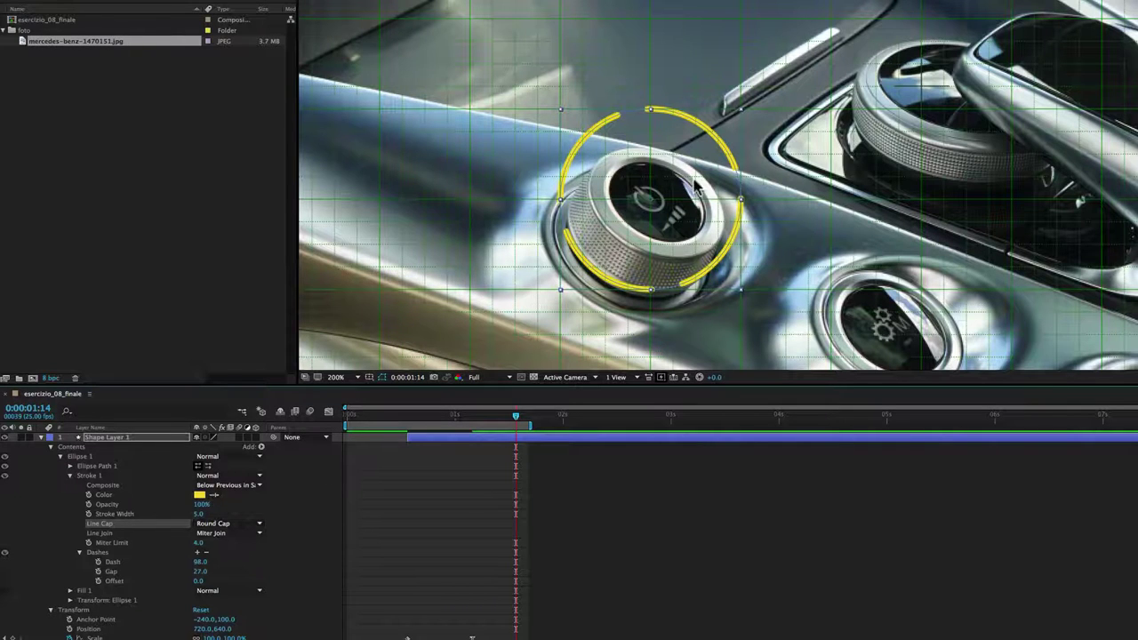
{"action": "scroll", "coordinate": [737, 173], "scroll_direction": "up", "scroll_amount": 2}
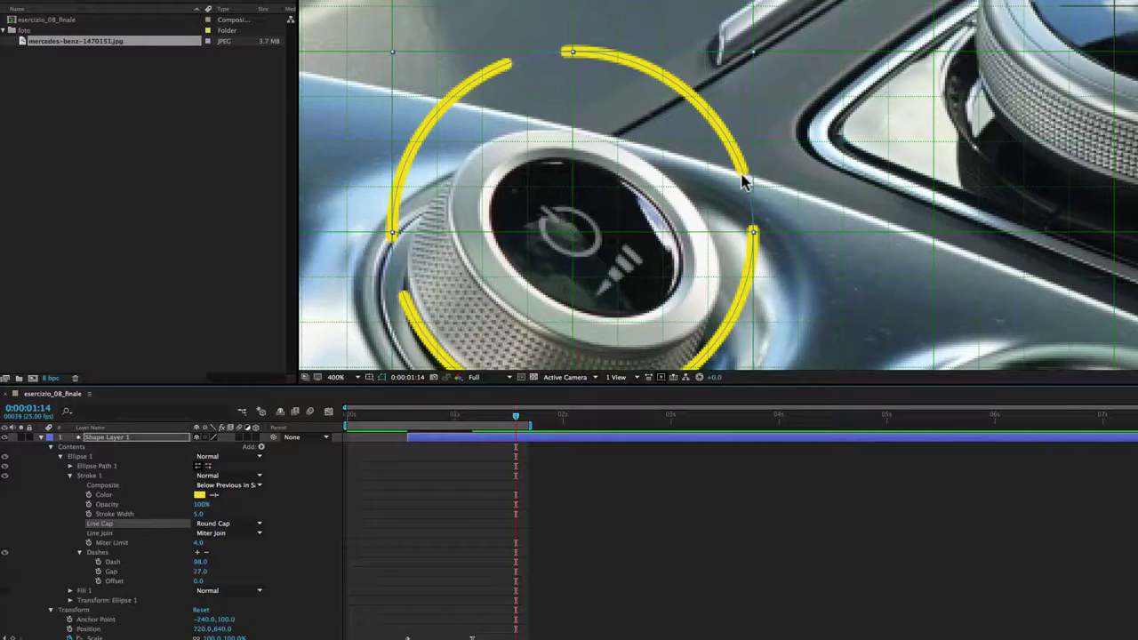
{"action": "scroll", "coordinate": [742, 182], "scroll_direction": "down", "scroll_amount": 2}
{"action": "key", "text": "super+Tab"}
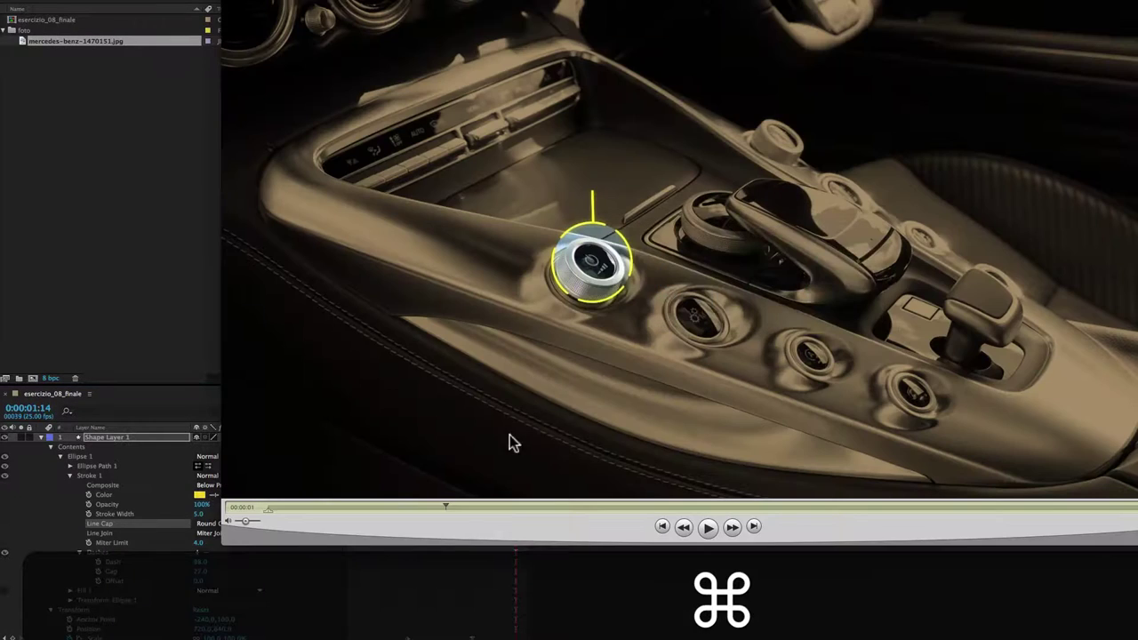
Scrub the QuickTime reference movie forward to the finished MOTION GRAPHICS callout with magnified knob inset
{"action": "mouse_move", "coordinate": [446, 508]}
{"action": "left_mouse_down"}
{"action": "mouse_move", "coordinate": [1024, 516]}
{"action": "mouse_move", "coordinate": [802, 511]}
{"action": "left_mouse_up"}
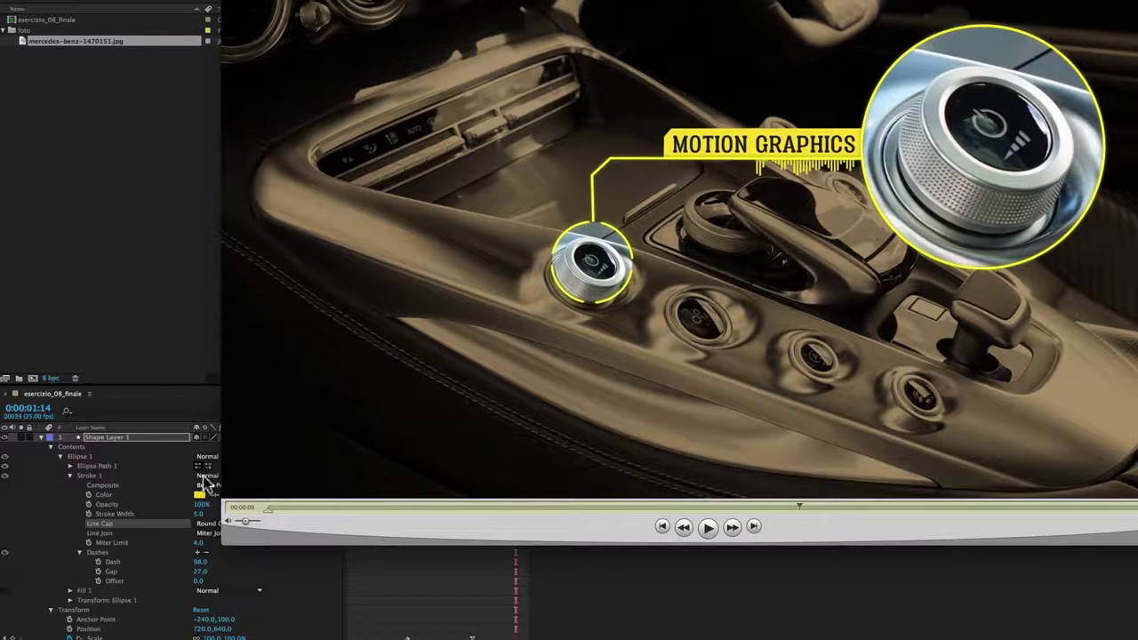
Add a Wiggle Transform to the ring shape layer's Contents
{"action": "left_click", "coordinate": [128, 435]}
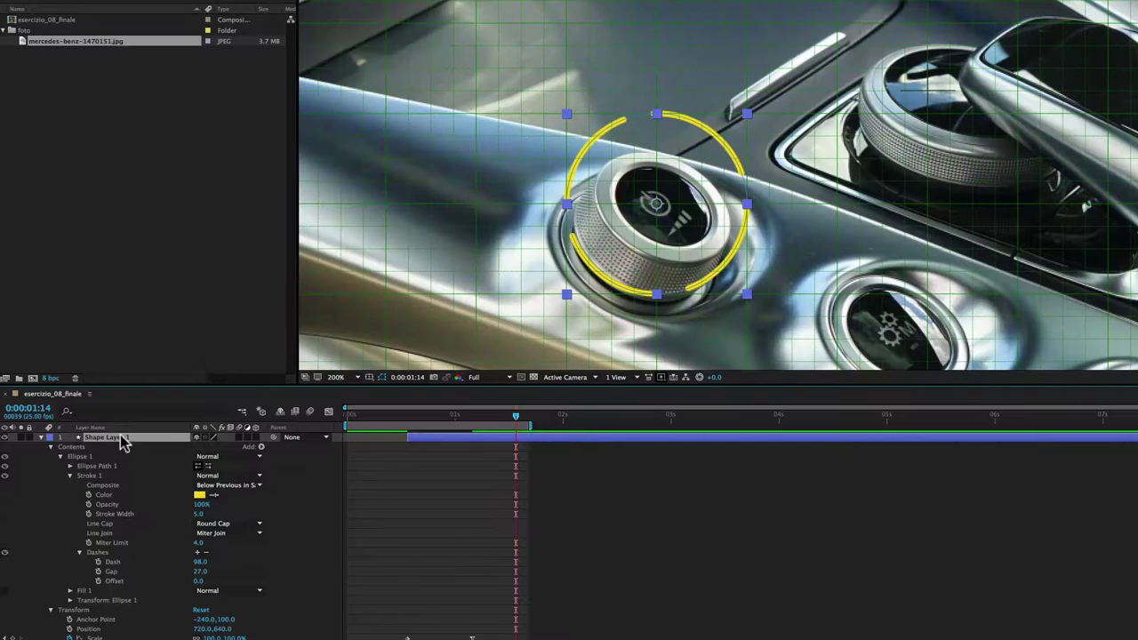
{"action": "left_click", "coordinate": [59, 456]}
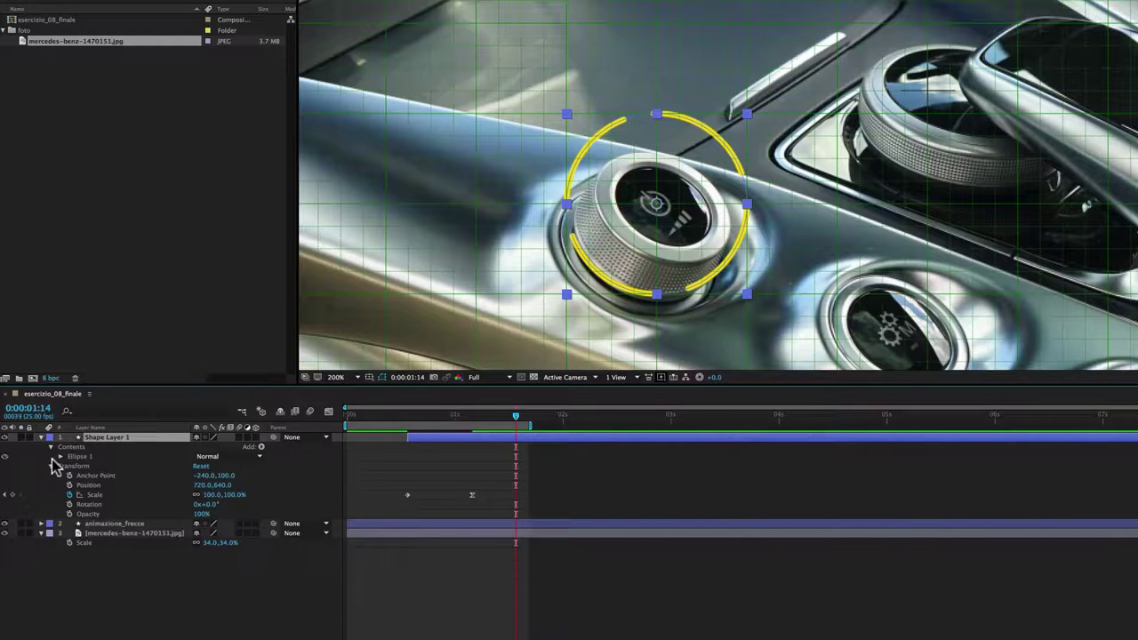
{"action": "left_click", "coordinate": [70, 448]}
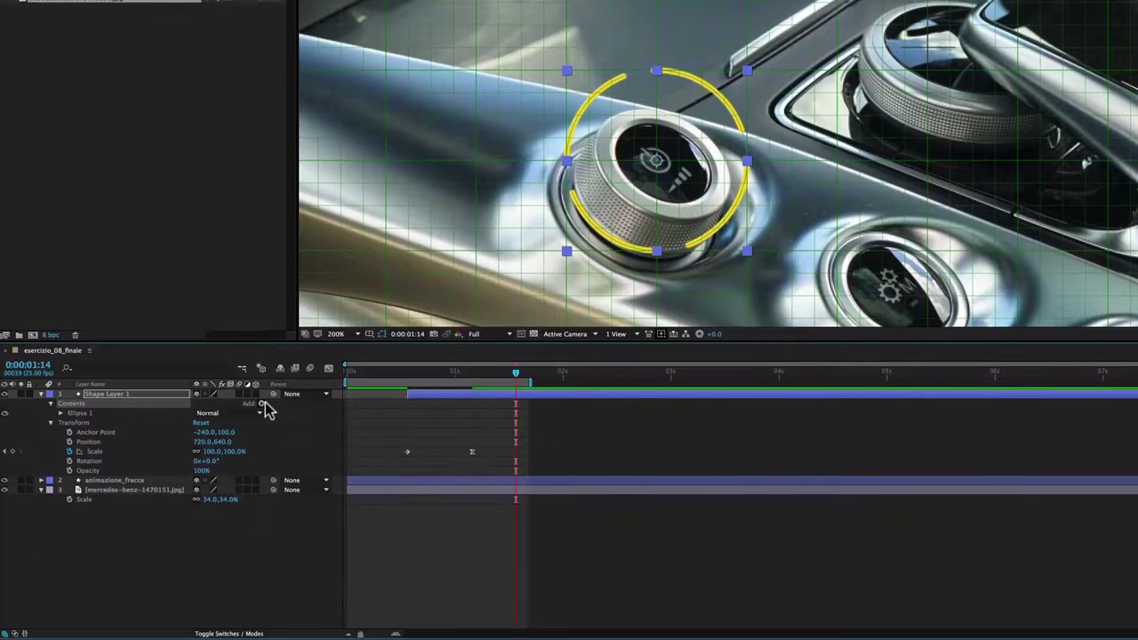
{"action": "left_click", "coordinate": [261, 447]}
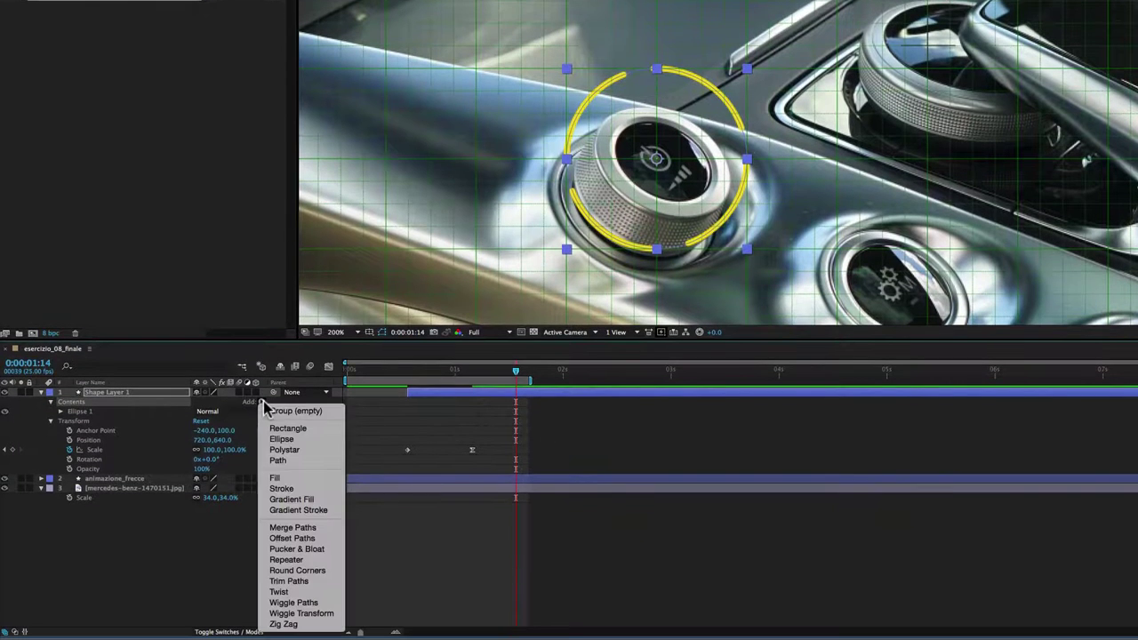
{"action": "left_click", "coordinate": [309, 615]}
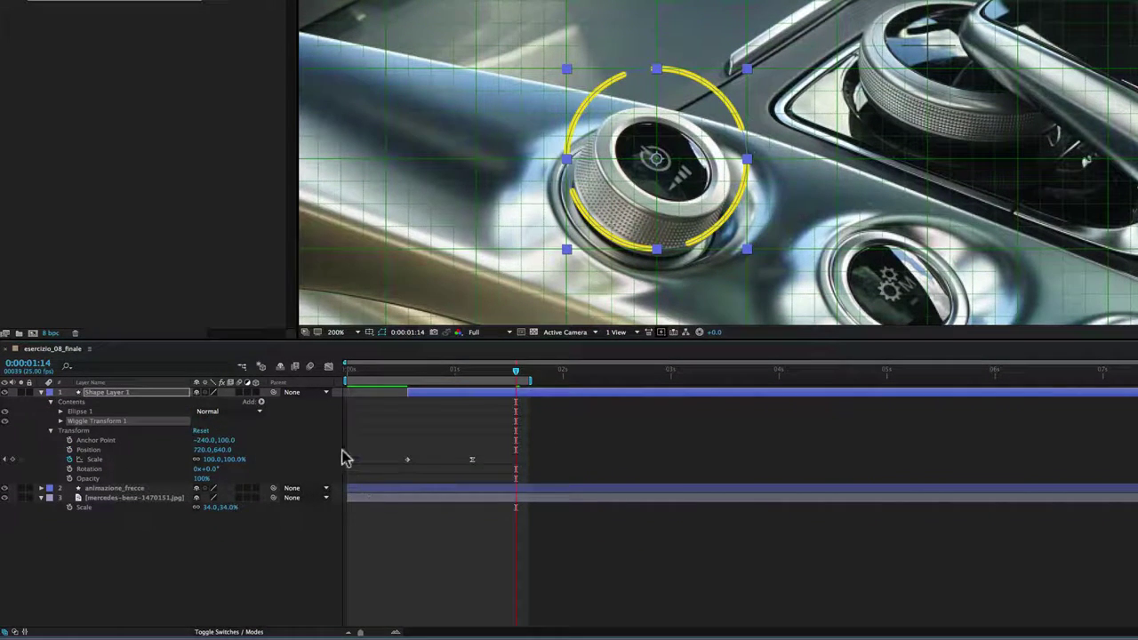
Set the wiggle's Transform Rotation to 0x+116.0° and preview over a two-second work area
{"action": "left_click", "coordinate": [60, 421]}
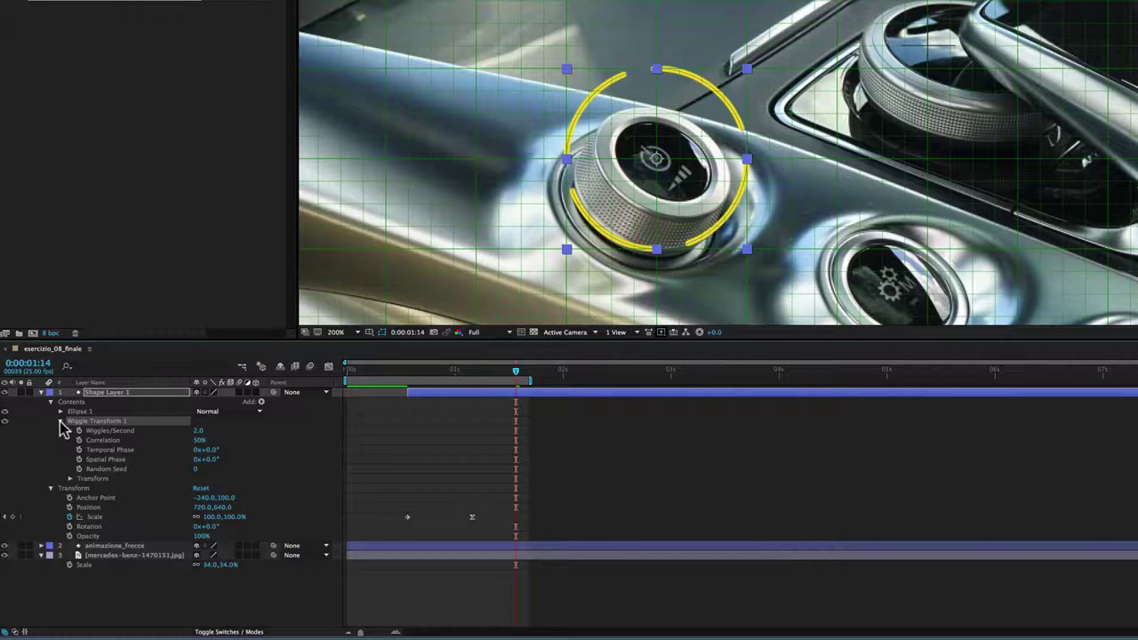
{"action": "left_click", "coordinate": [87, 480]}
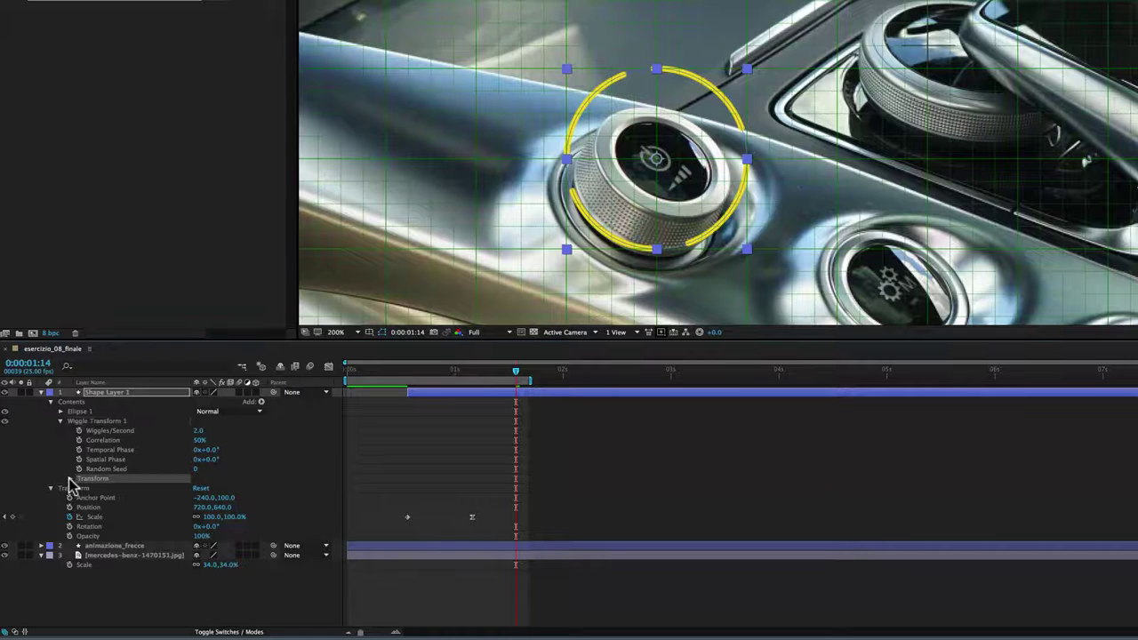
{"action": "left_click", "coordinate": [70, 480]}
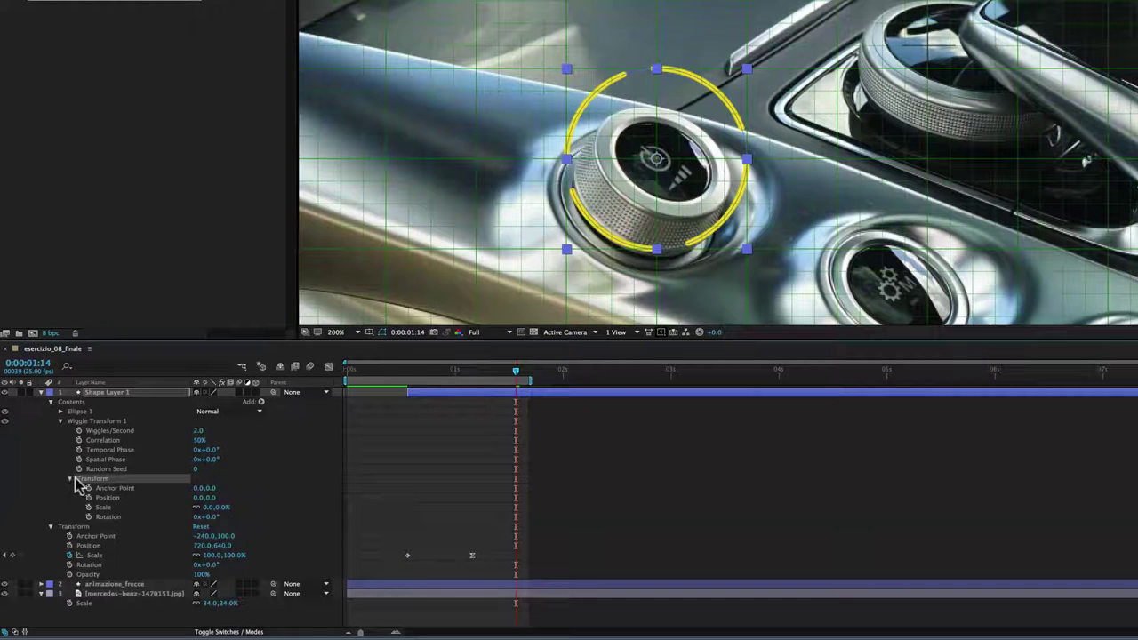
{"action": "left_click", "coordinate": [107, 517]}
{"action": "left_click_drag", "start_coordinate": [204, 517], "coordinate": [223, 519]}
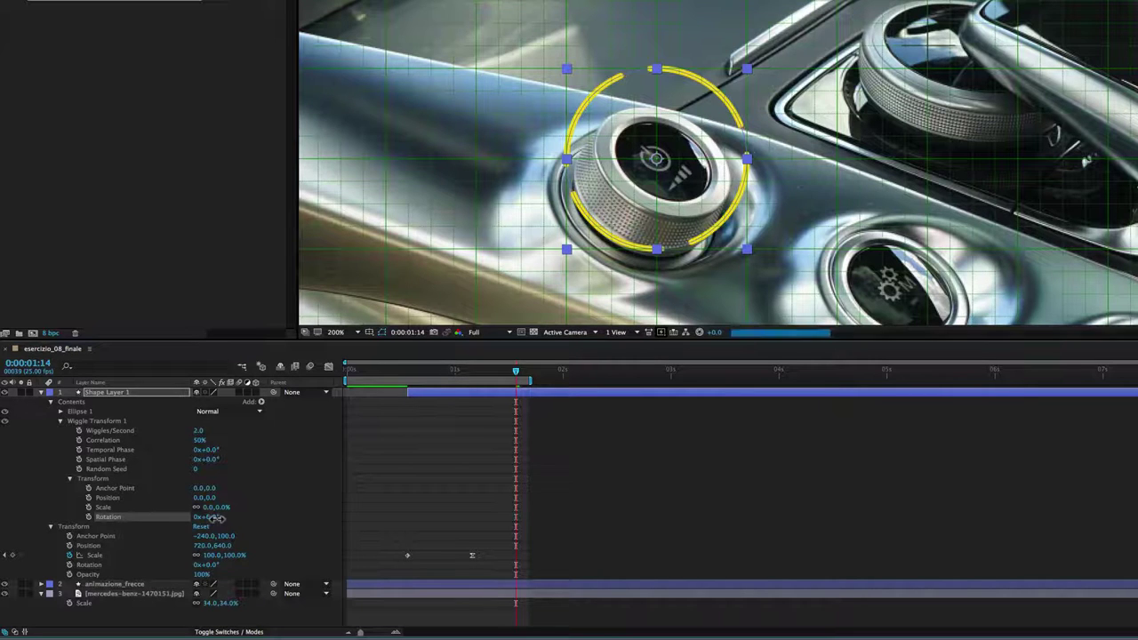
{"action": "left_click_drag", "start_coordinate": [222, 518], "coordinate": [276, 519]}
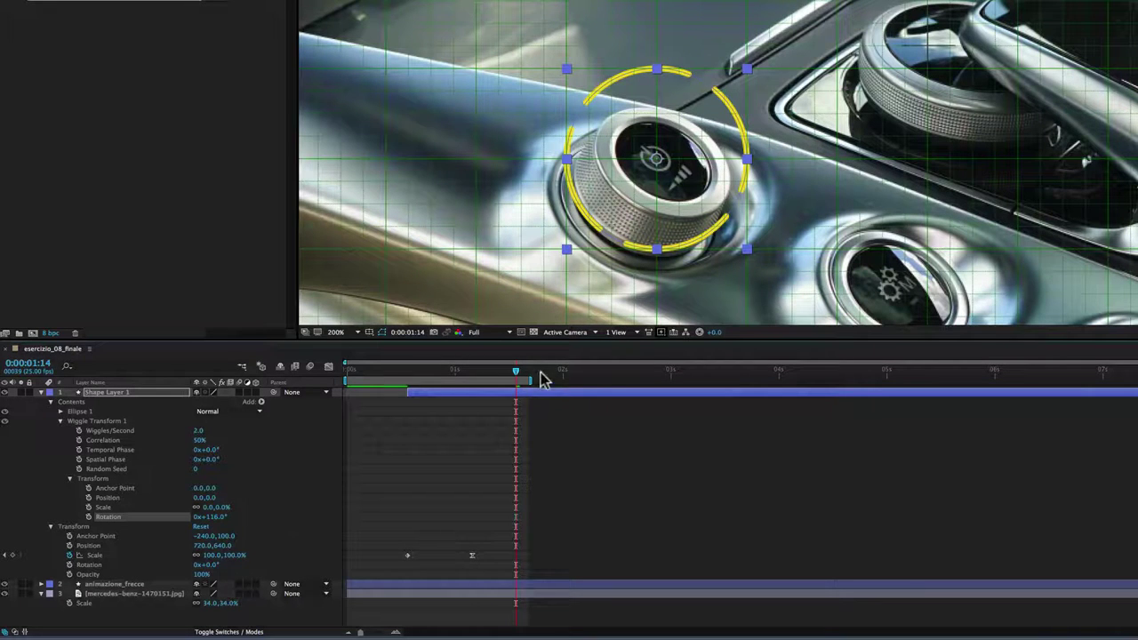
{"action": "left_click_drag", "start_coordinate": [527, 382], "coordinate": [562, 382]}
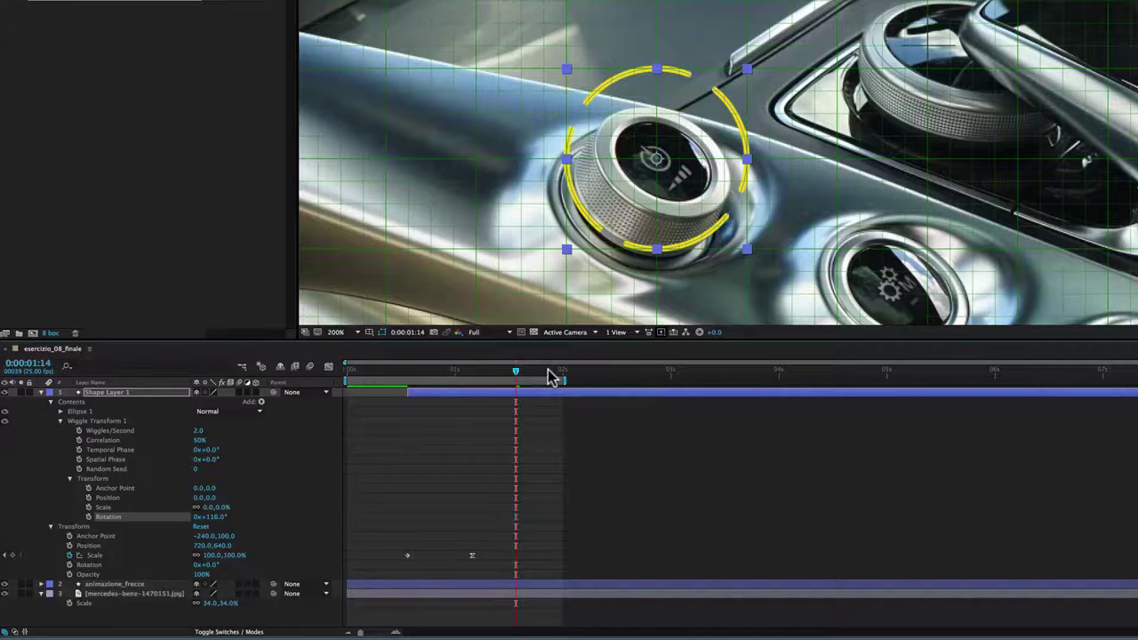
{"action": "key", "text": "space"}
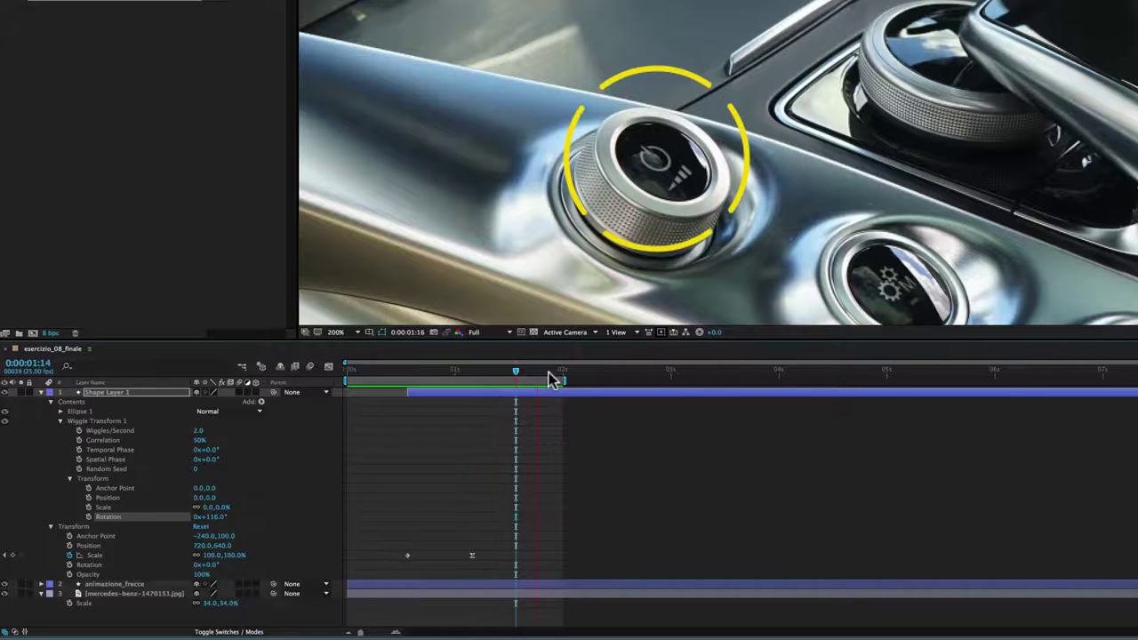
Lower Wiggle Transform 1's Wiggles/Second to 0.8 using fine Cmd-scrubbing
{"action": "left_click", "coordinate": [549, 379]}
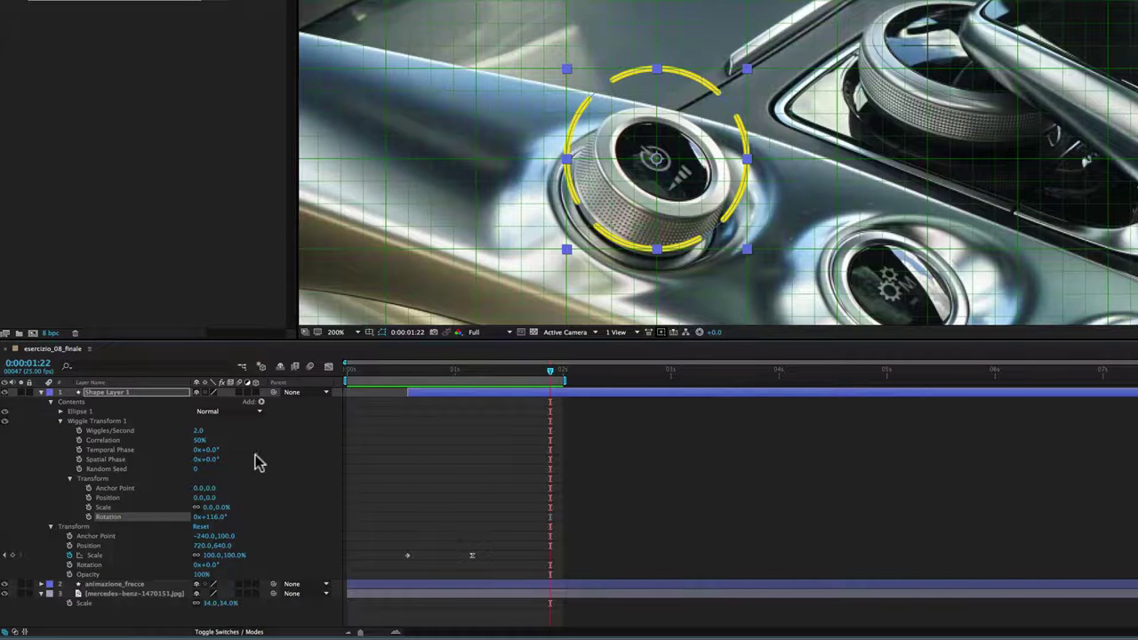
{"action": "left_click", "coordinate": [120, 433]}
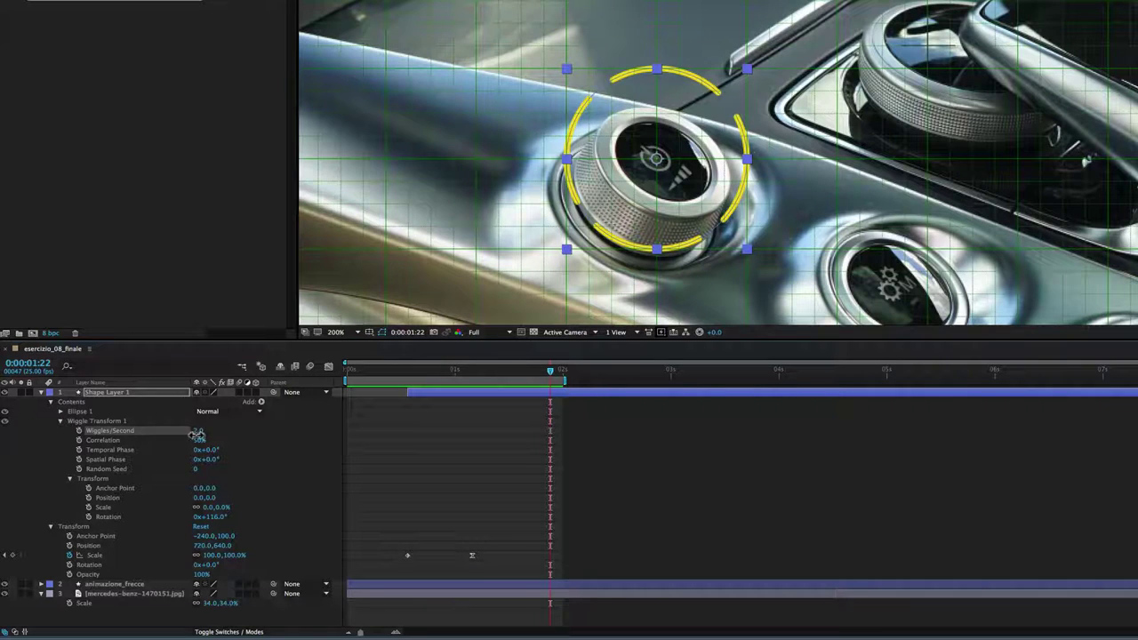
{"action": "left_click_drag", "start_coordinate": [197, 434], "coordinate": [198, 433]}
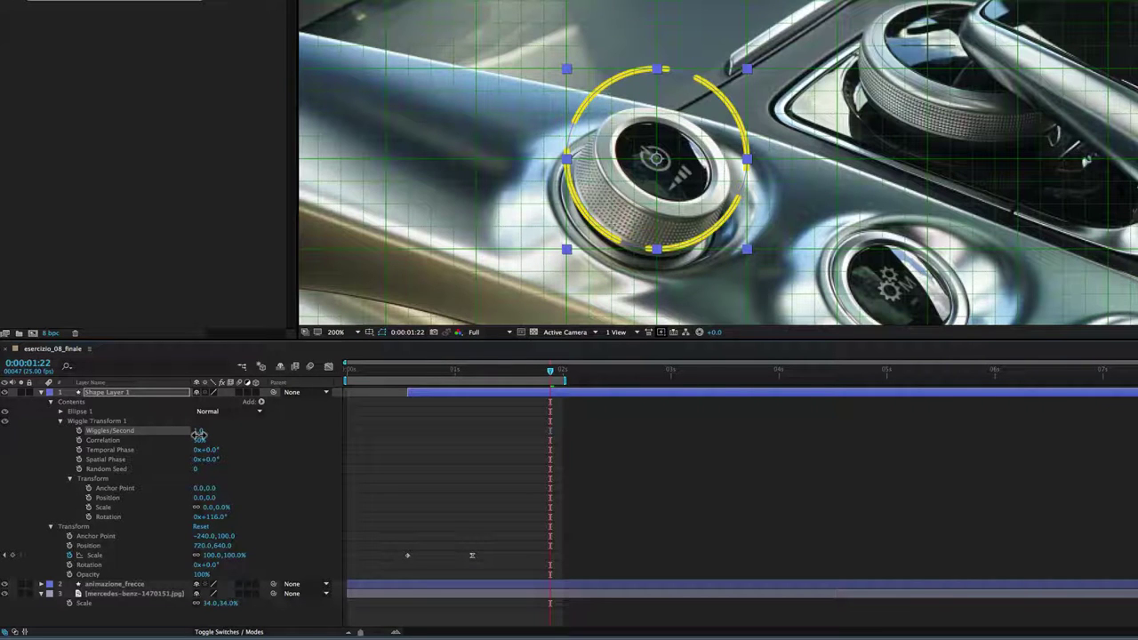
{"action": "key", "text": "super"}
{"action": "left_click_drag", "start_coordinate": [198, 434], "coordinate": [197, 434]}
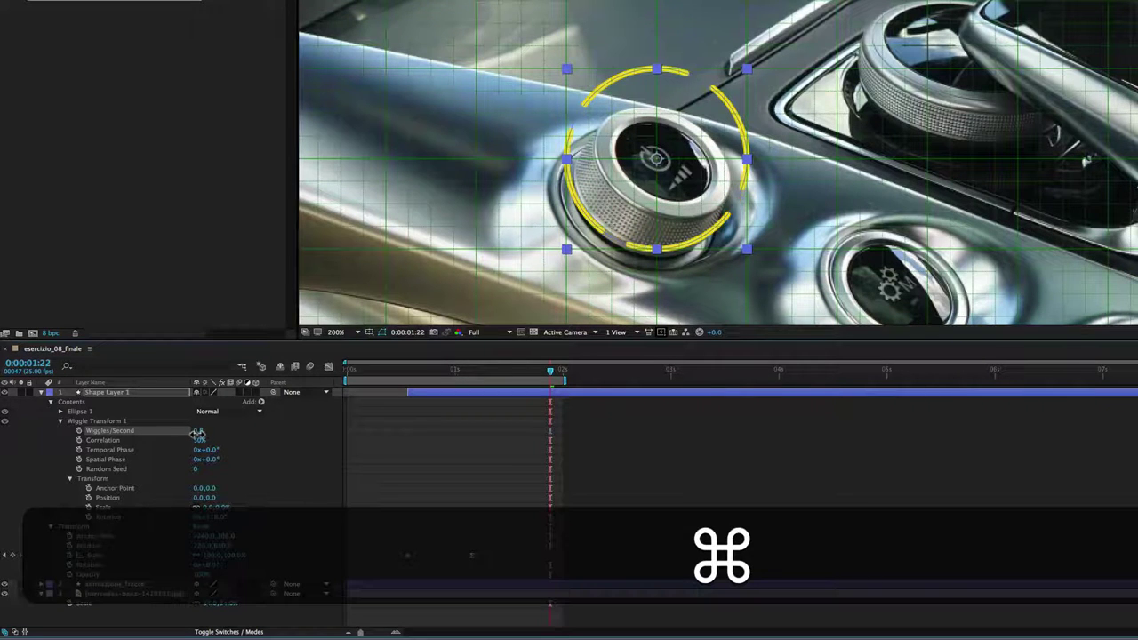
Preview the slower wiggle over a three-second work area, then select the ring layer for renaming
{"action": "left_click", "coordinate": [554, 374]}
{"action": "left_click_drag", "start_coordinate": [554, 377], "coordinate": [694, 377]}
{"action": "key", "text": "space"}
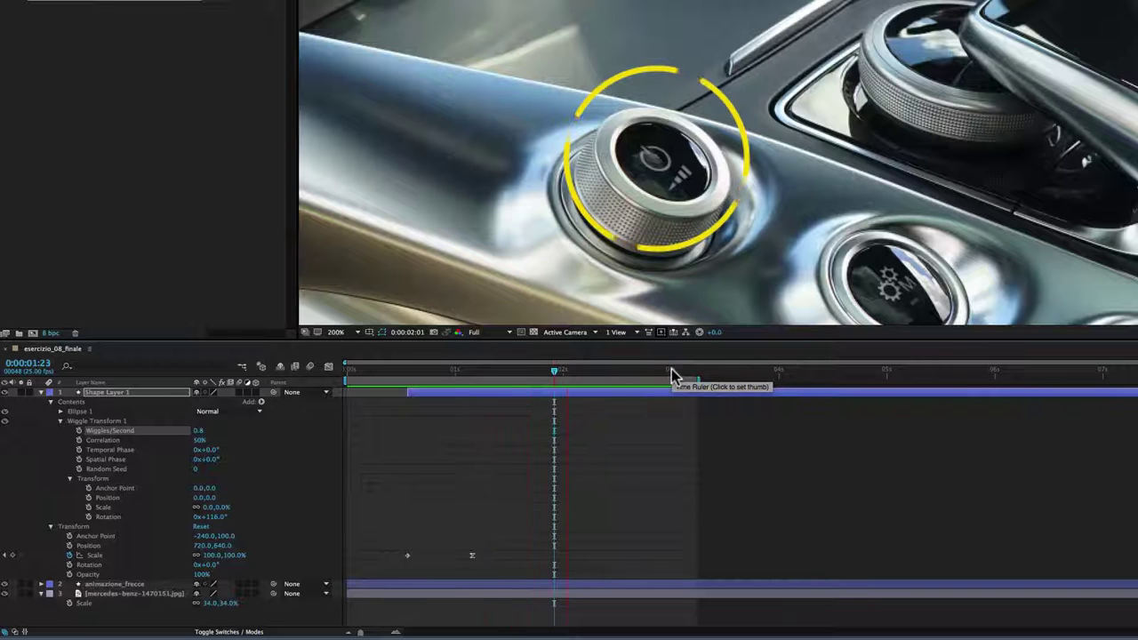
{"action": "left_click", "coordinate": [671, 369]}
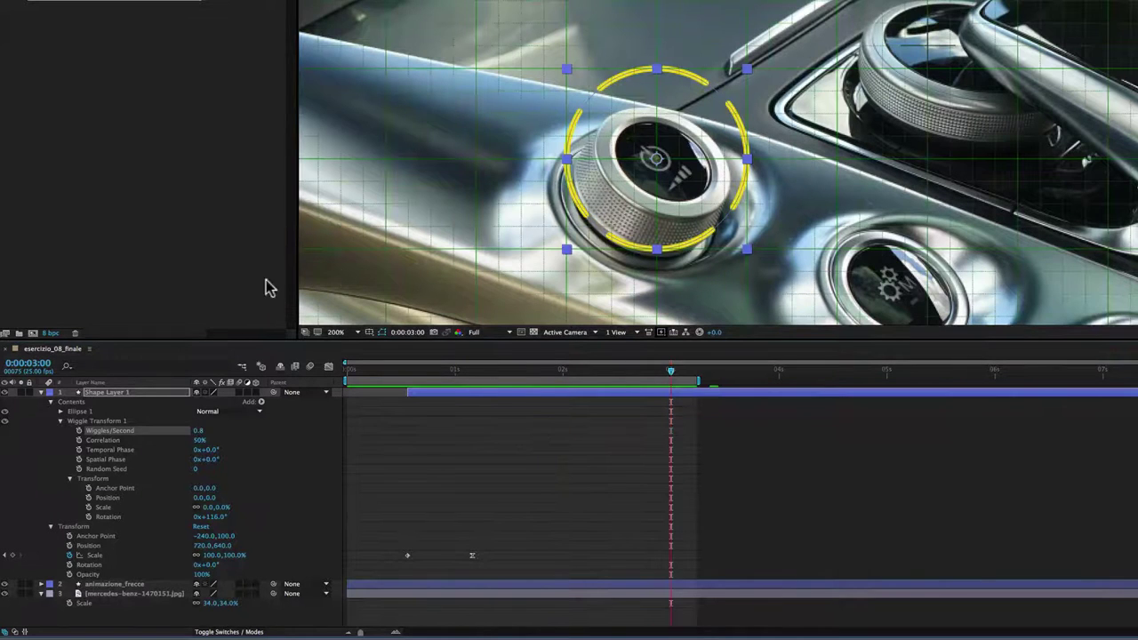
{"action": "left_click", "coordinate": [117, 393]}
{"action": "key", "text": "Return"}
Name the ring layer anello_dettaglio, collapse its properties, and step back to 0:00:02:23
{"action": "type", "text": "anello_dettaglio"}
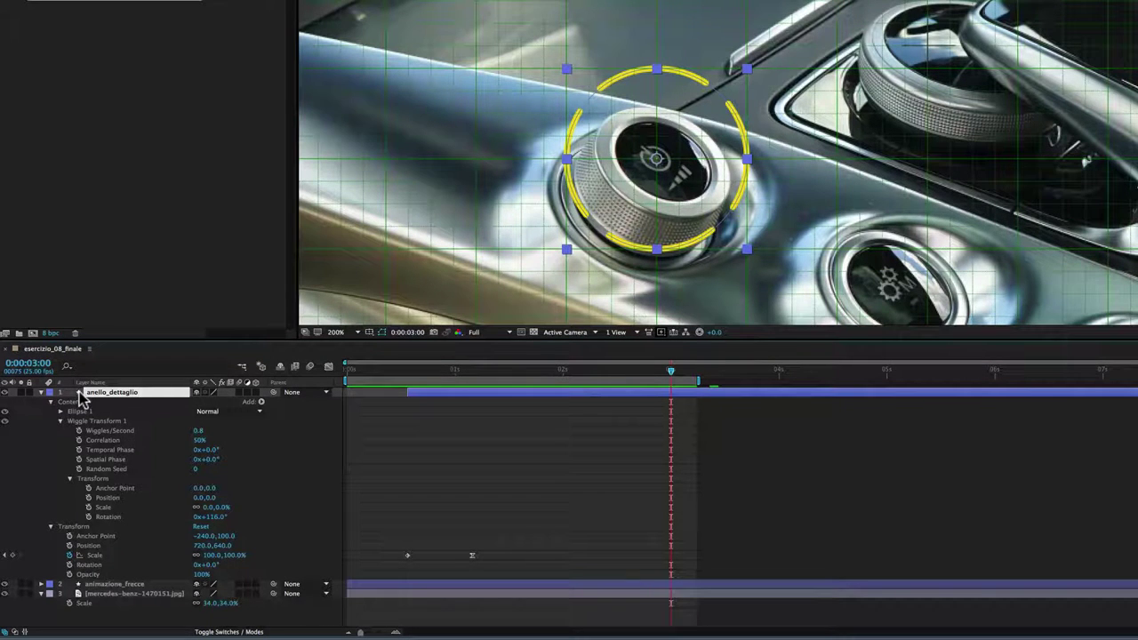
{"action": "key", "text": "Return"}
{"action": "left_click", "coordinate": [41, 393]}
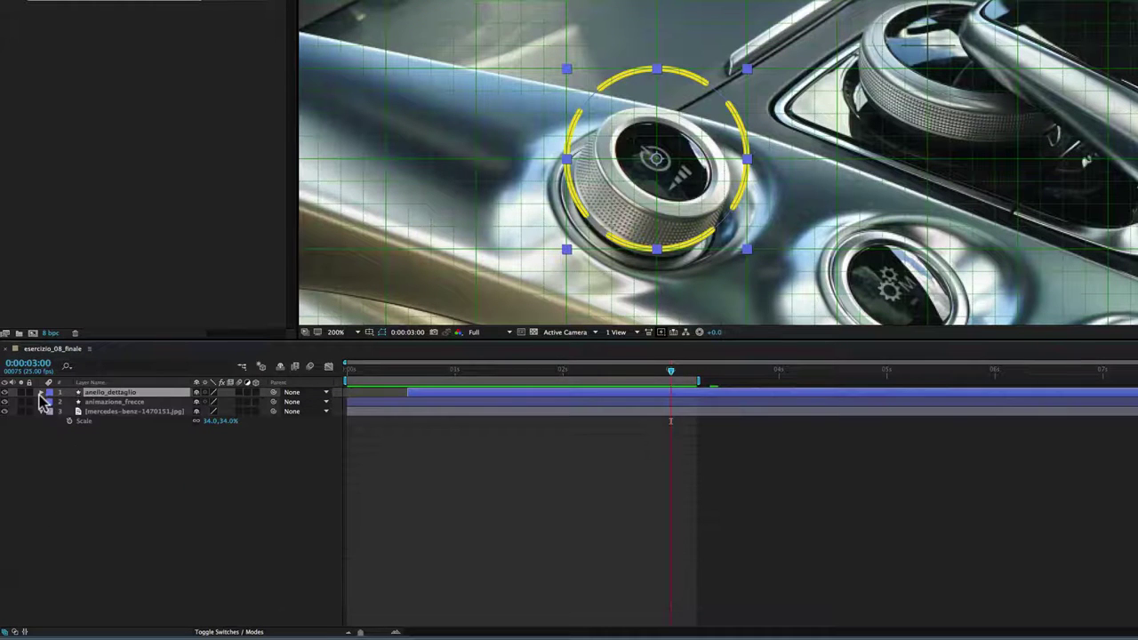
{"action": "left_click", "coordinate": [662, 371]}
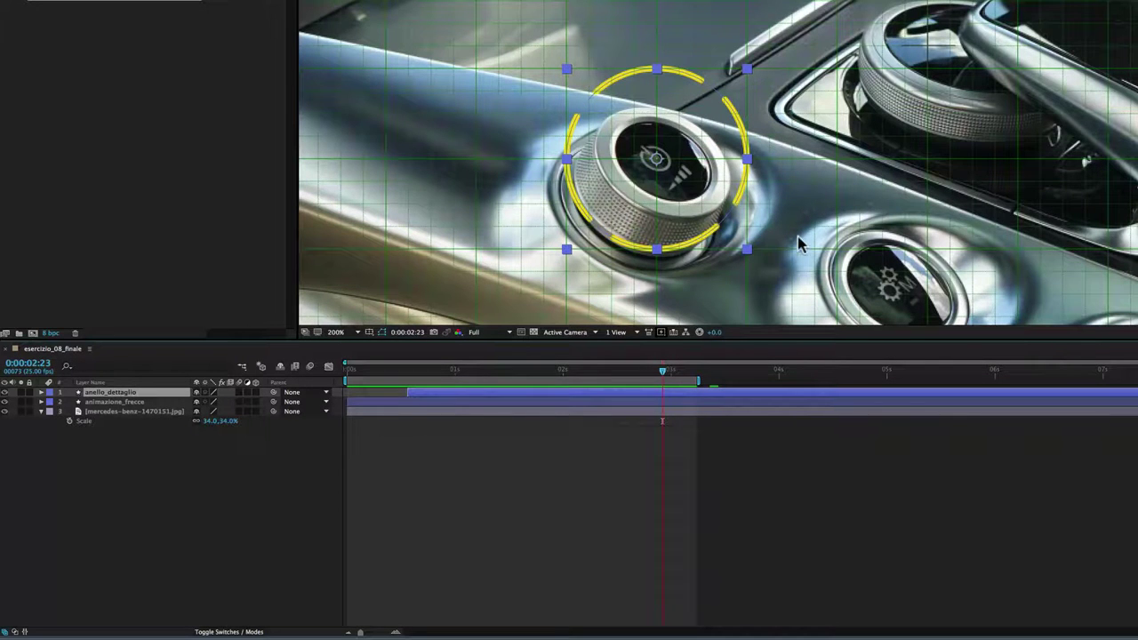
{"action": "scroll", "coordinate": [796, 241], "scroll_direction": "down", "scroll_amount": 2}
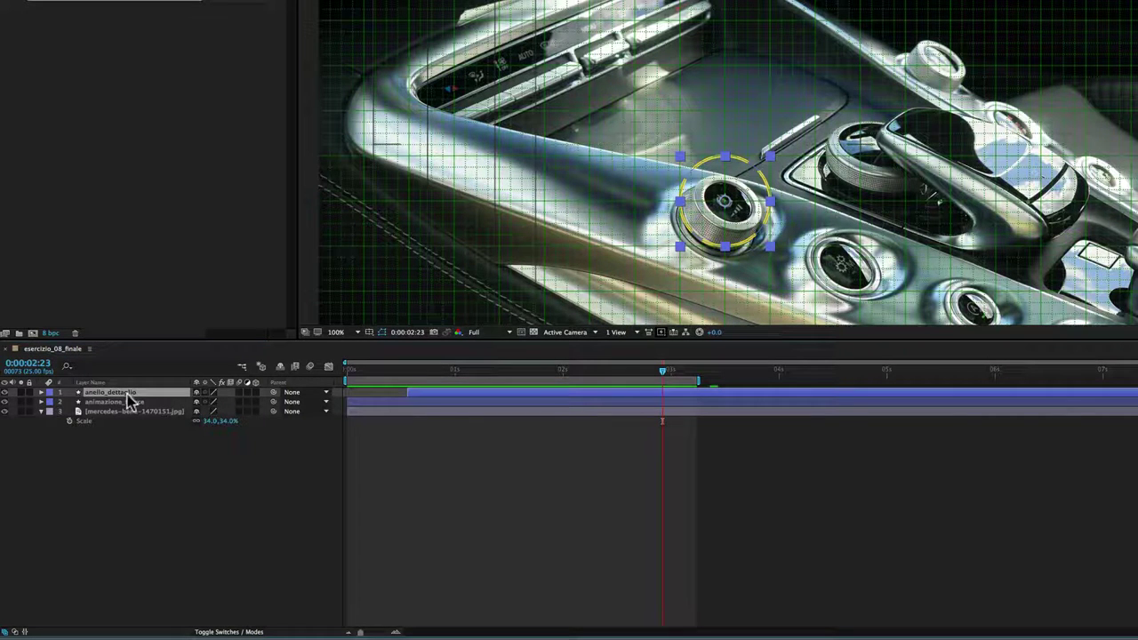
Duplicate anello_dettaglio, move the copy below animazione_frecce, and rename it maschera_dettaglio
{"action": "key", "text": "super"}
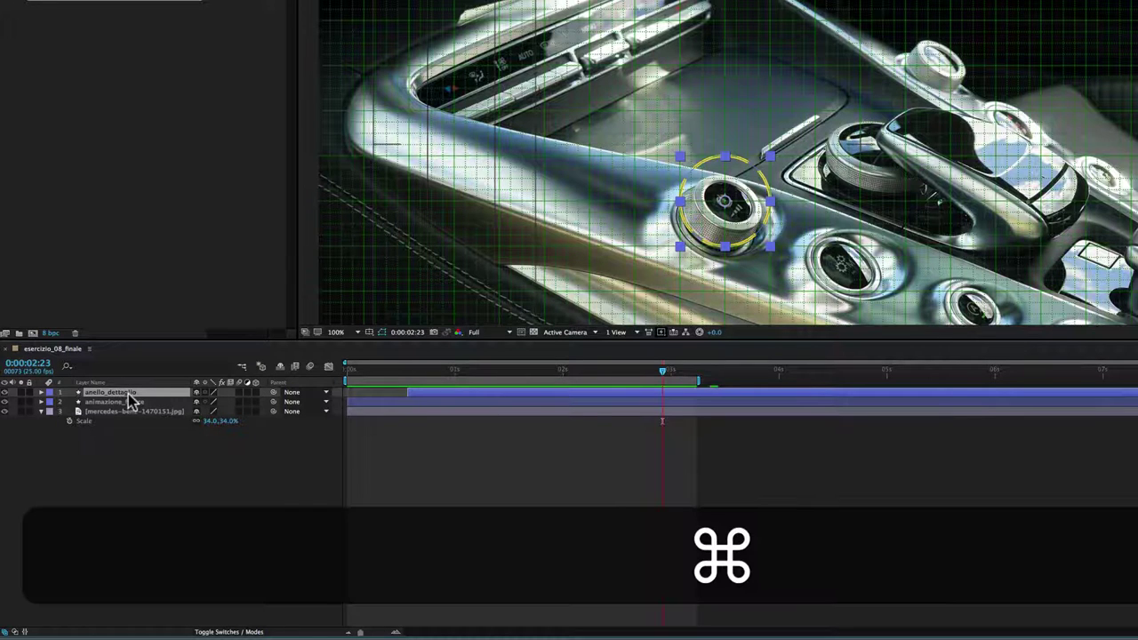
{"action": "key", "text": "super+d"}
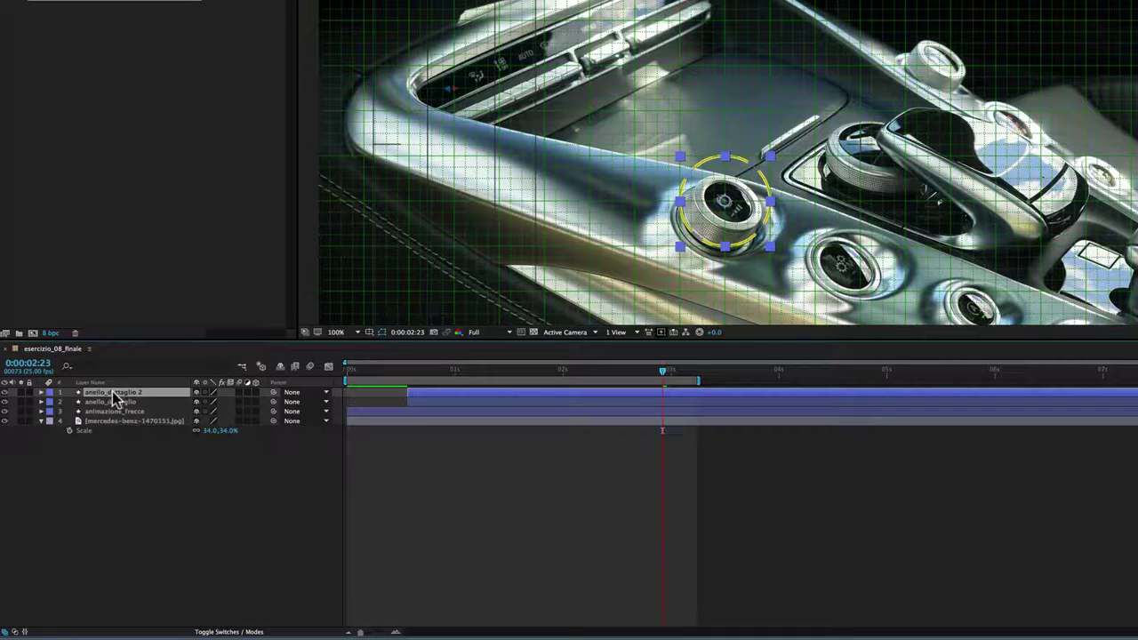
{"action": "left_click_drag", "start_coordinate": [114, 398], "coordinate": [132, 418]}
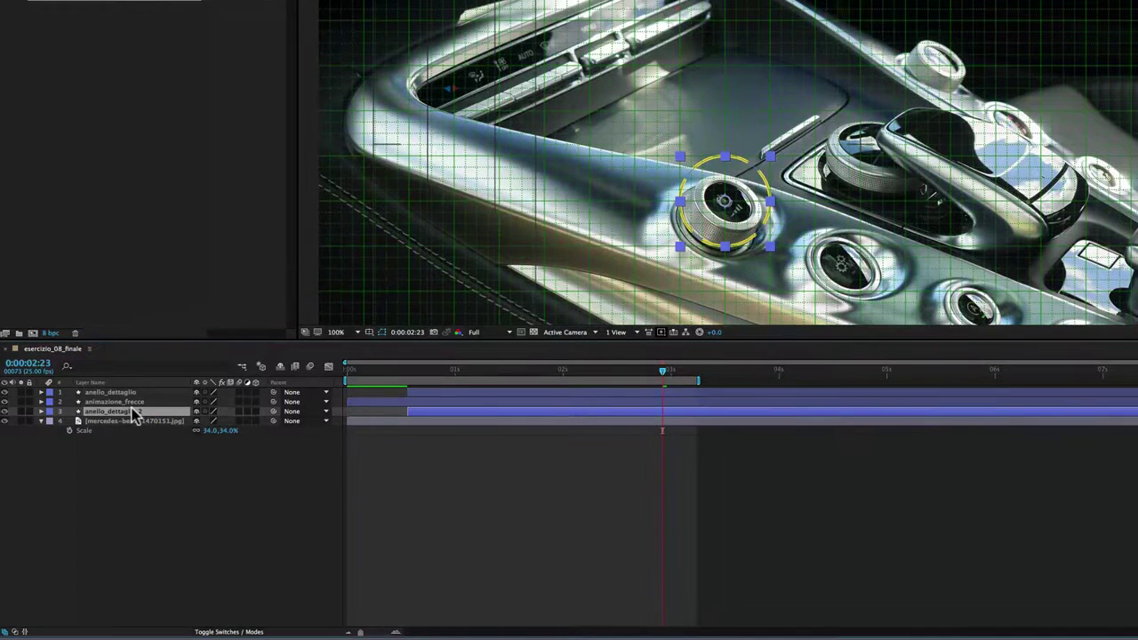
{"action": "key", "text": "Return"}
{"action": "type", "text": "maschera_dettaglio"}
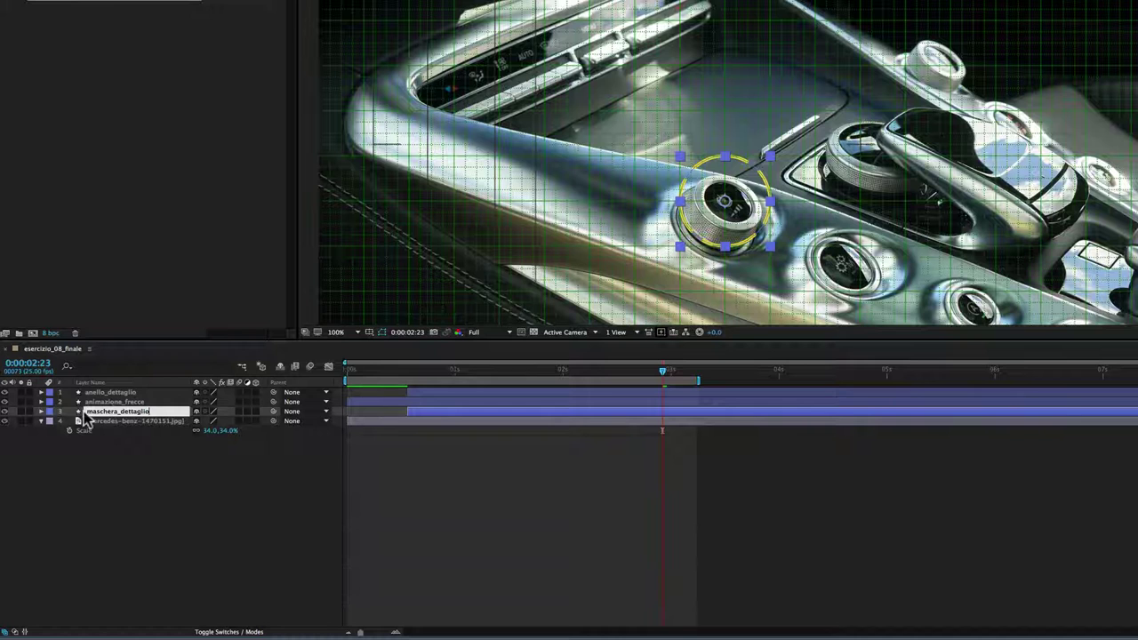
{"action": "key", "text": "Return"}
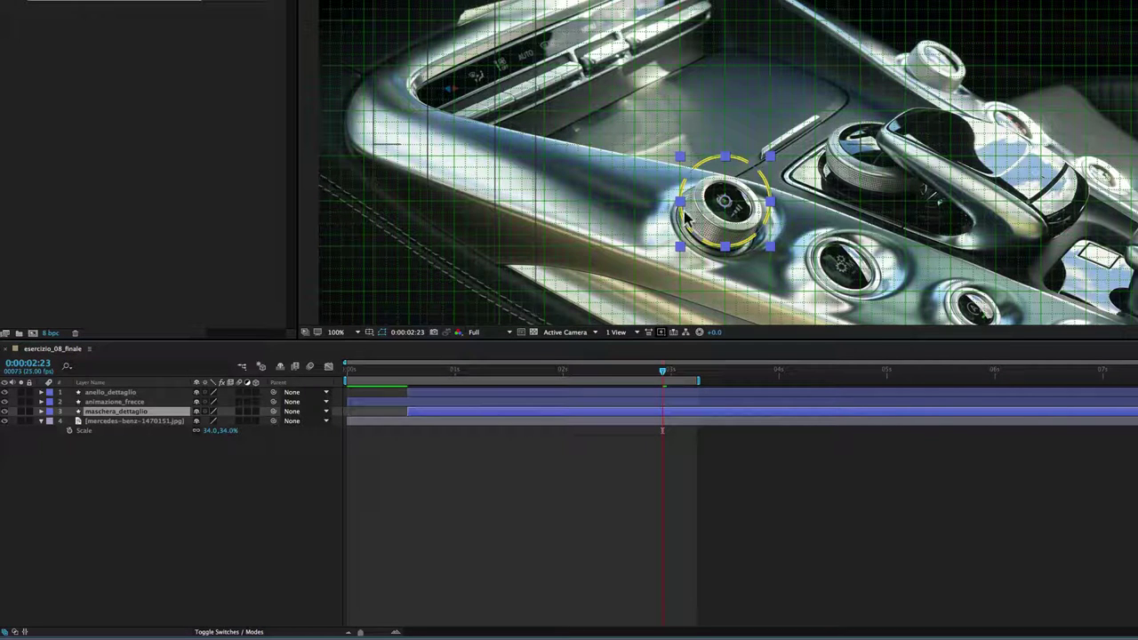
Enable Fill 1 in maschera_dettaglio's ellipse so a red disc covers the knob, then select the photo layer
{"action": "left_click", "coordinate": [41, 413]}
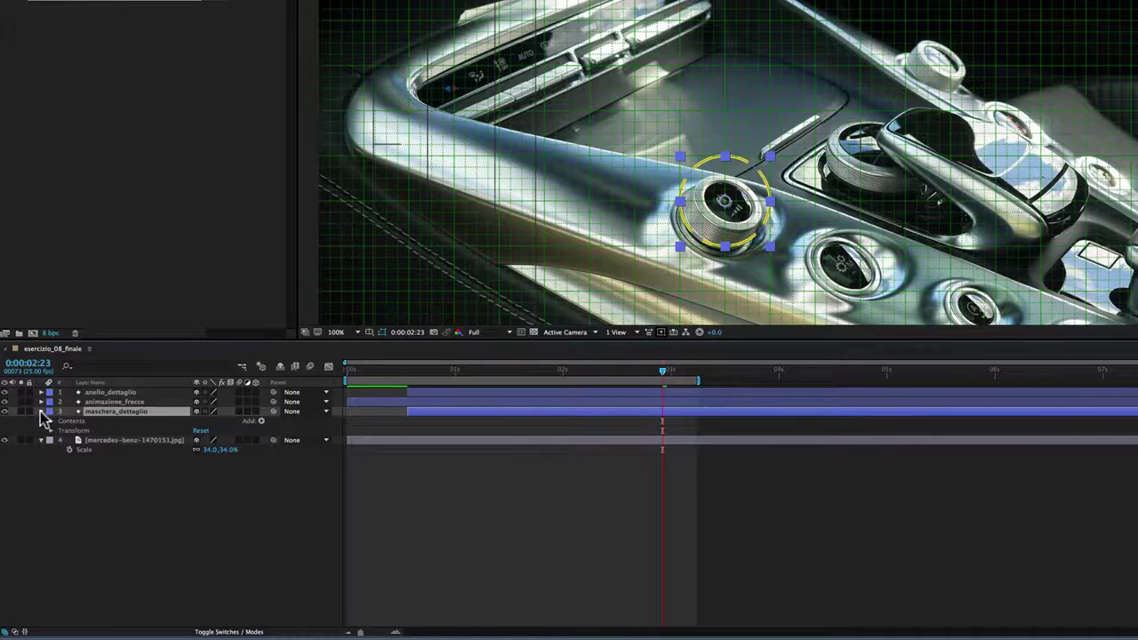
{"action": "left_click", "coordinate": [51, 421]}
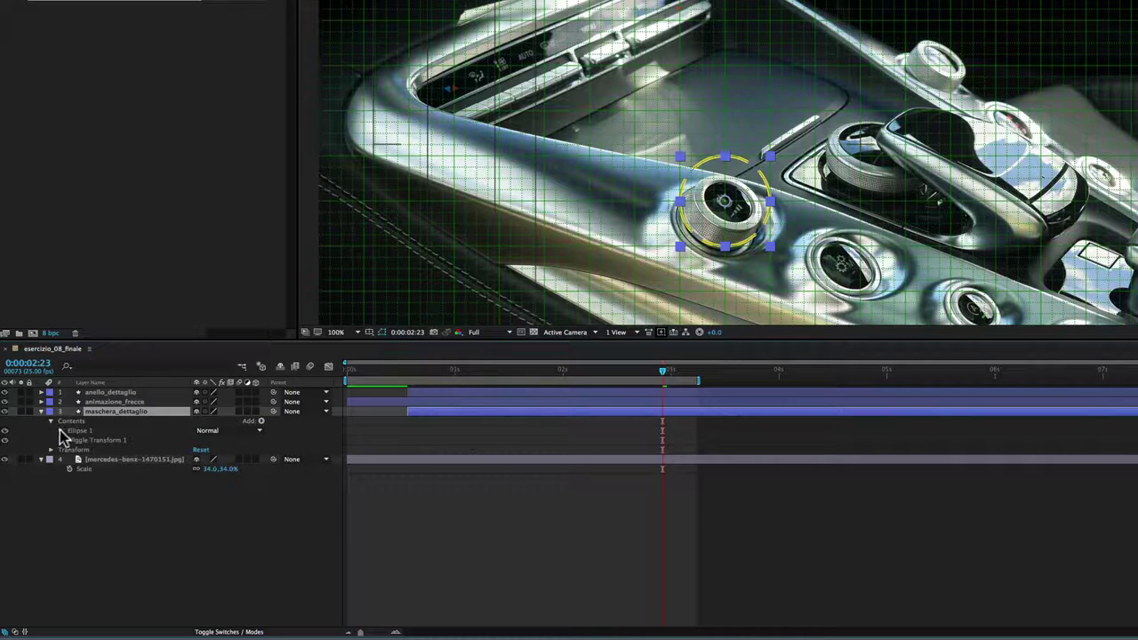
{"action": "left_click", "coordinate": [61, 431]}
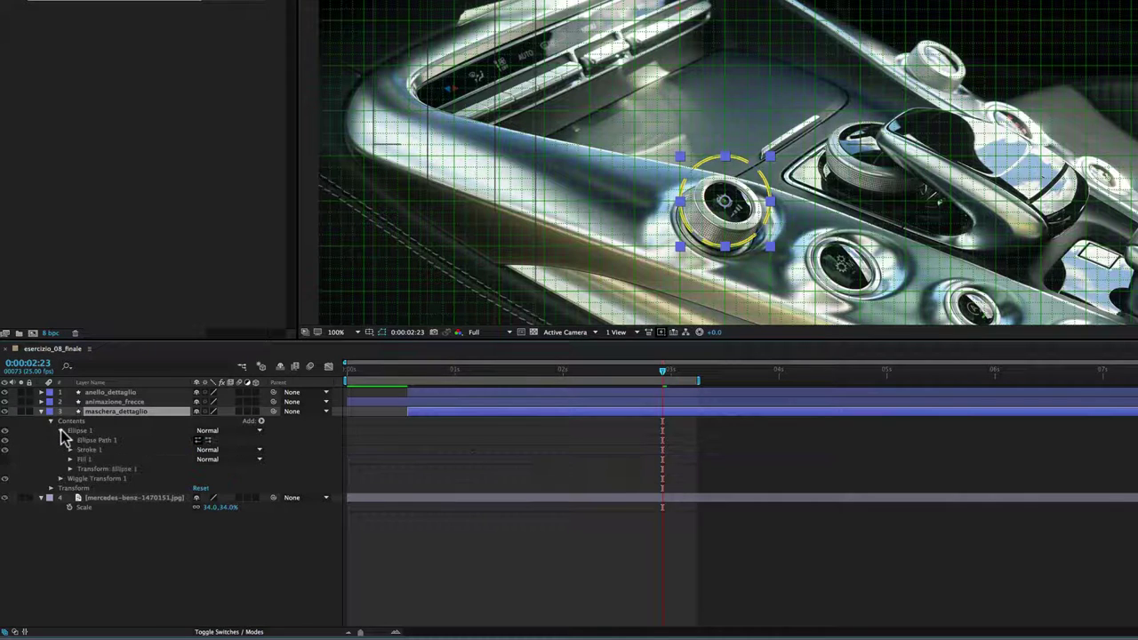
{"action": "left_click", "coordinate": [4, 459]}
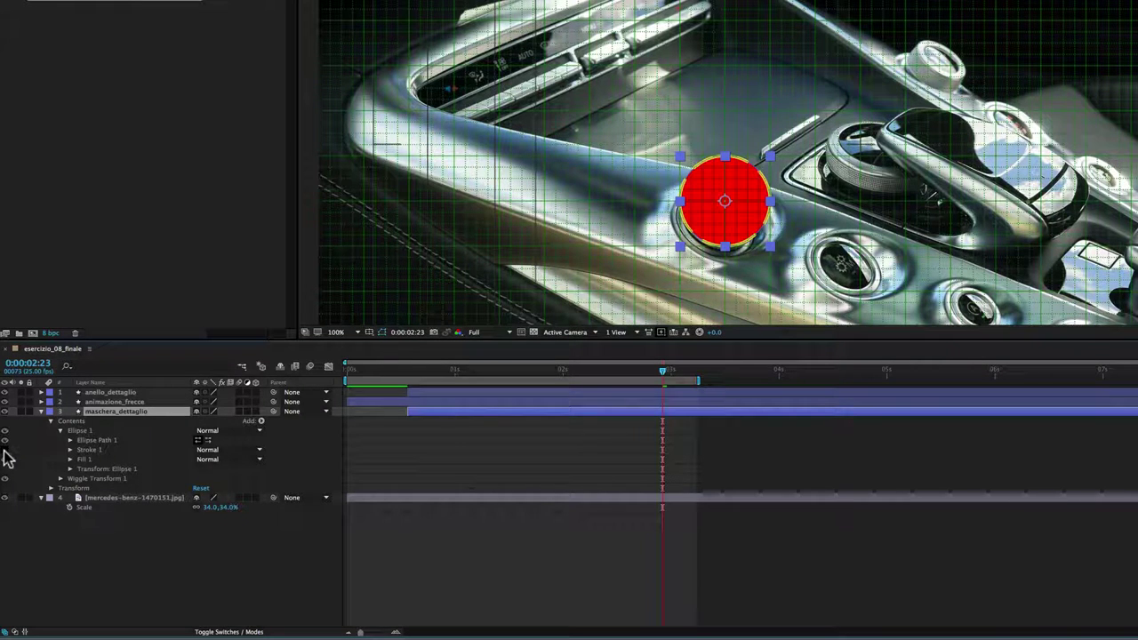
{"action": "left_click", "coordinate": [41, 413]}
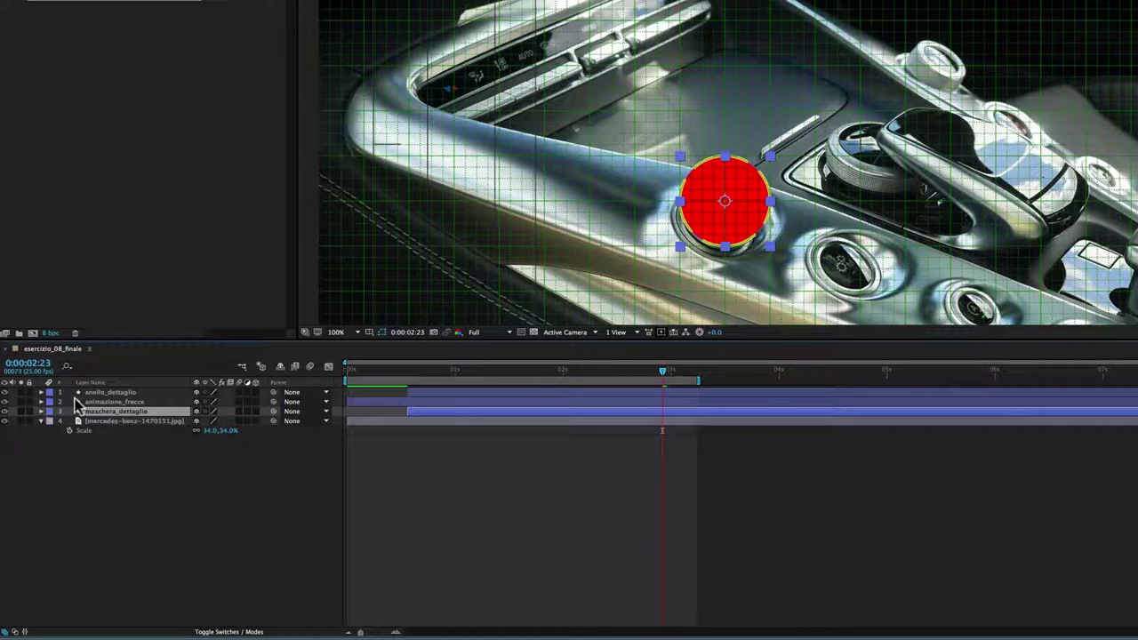
{"action": "left_click", "coordinate": [116, 421]}
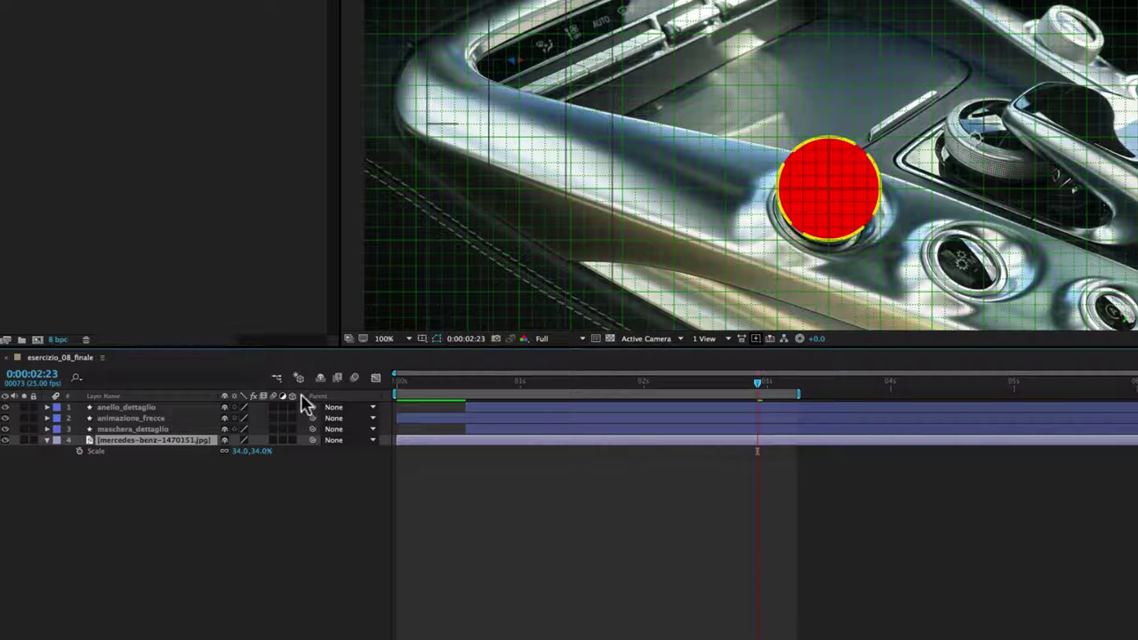
Show the Modes columns and set the Mercedes photo's TrkMat to Alpha Matte "maschera_dettaglio"
{"action": "right_click", "coordinate": [301, 397]}
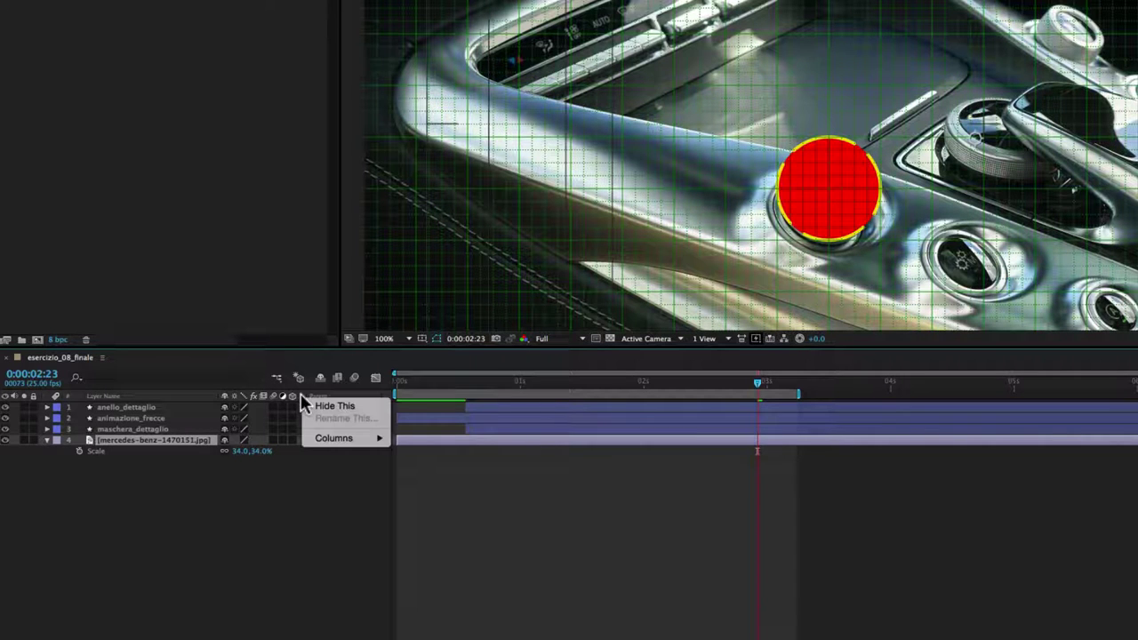
{"action": "mouse_move", "coordinate": [330, 440]}
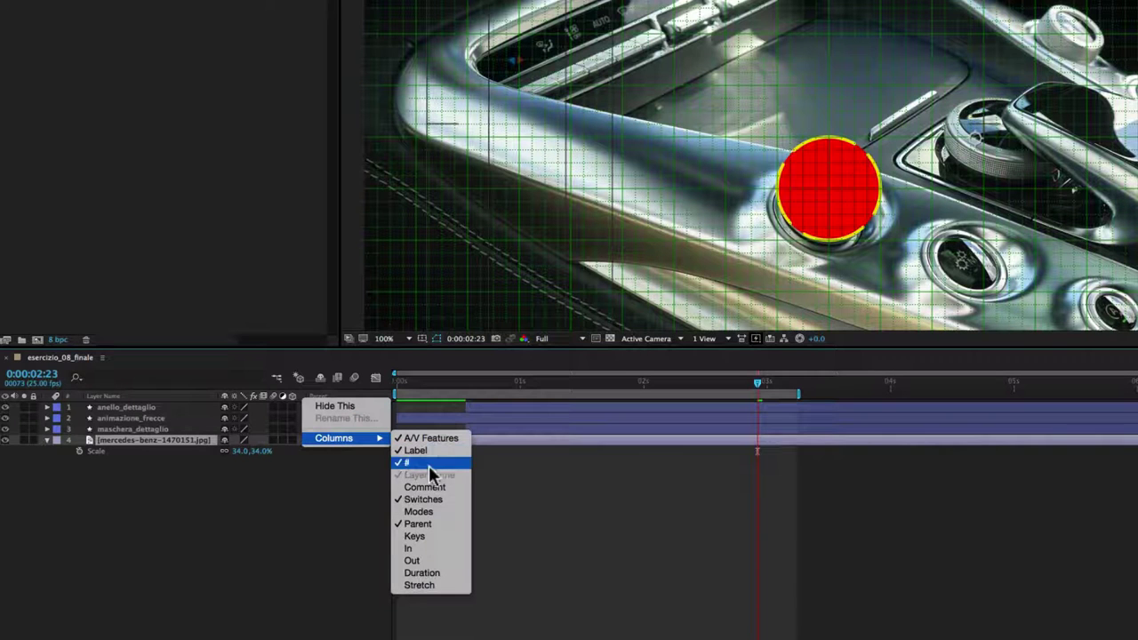
{"action": "left_click", "coordinate": [431, 514]}
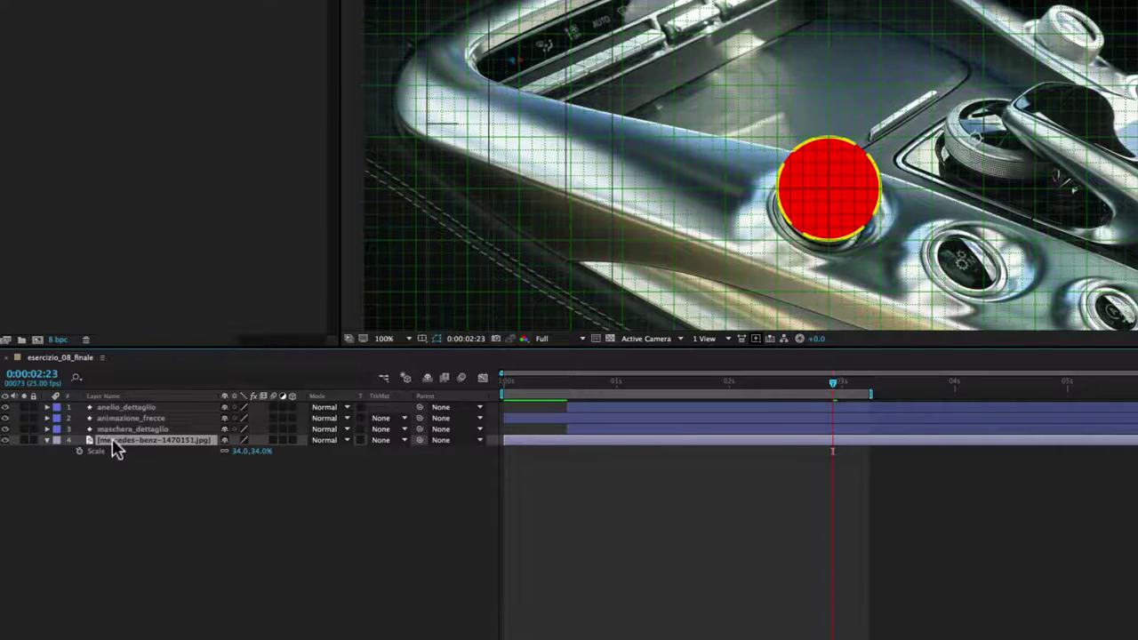
{"action": "left_click", "coordinate": [400, 441]}
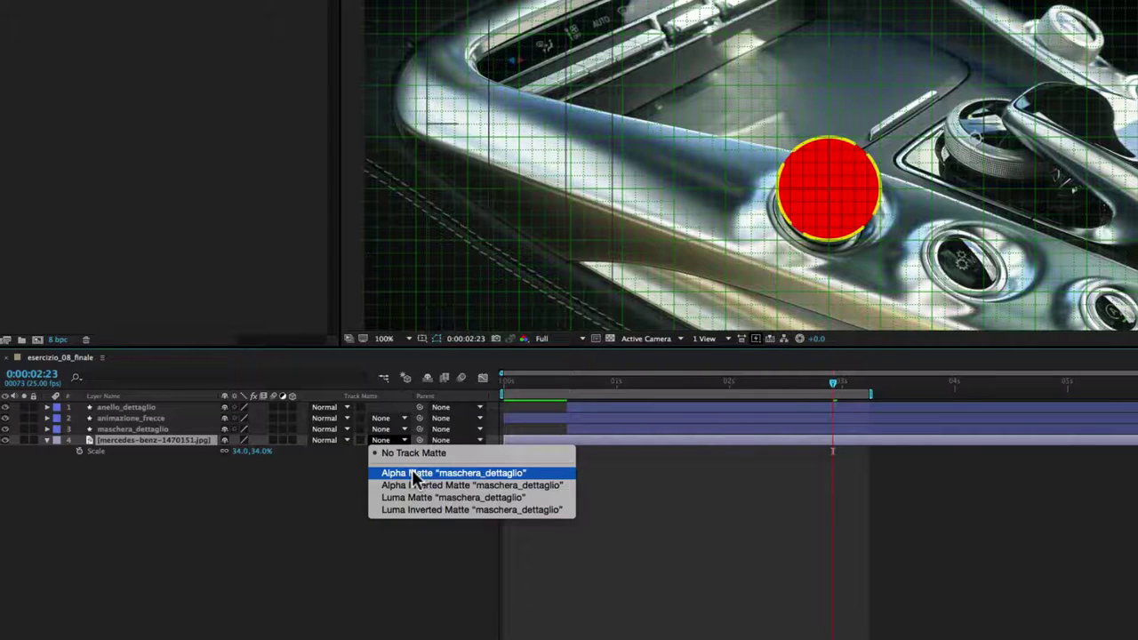
{"action": "left_click", "coordinate": [412, 474]}
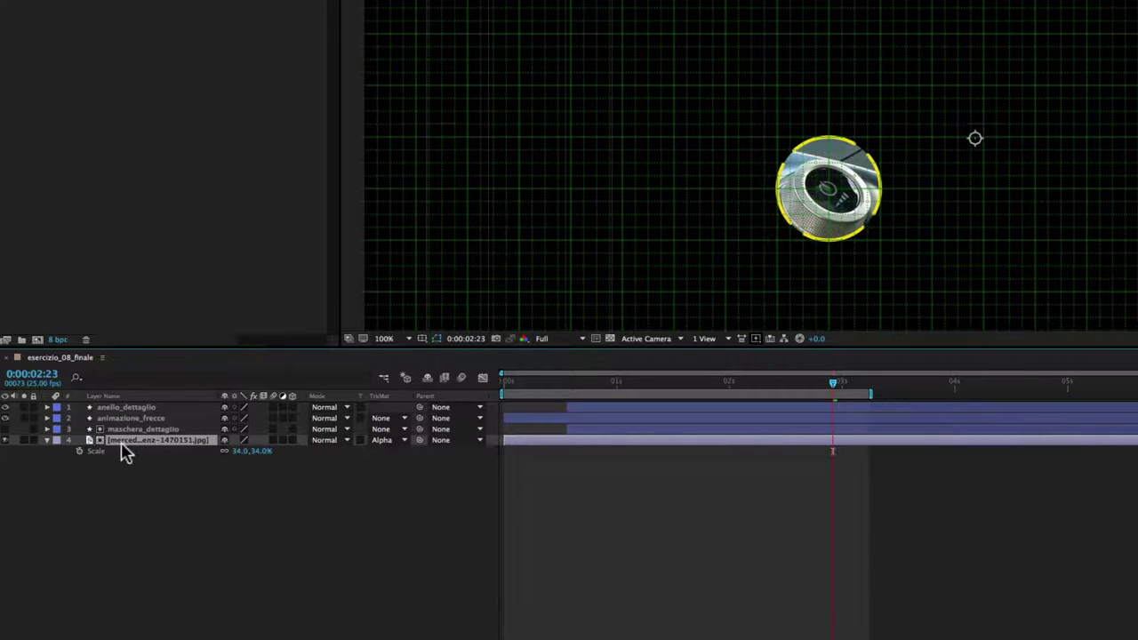
{"action": "left_click", "coordinate": [145, 441]}
{"action": "left_click_drag", "start_coordinate": [825, 392], "coordinate": [788, 395]}
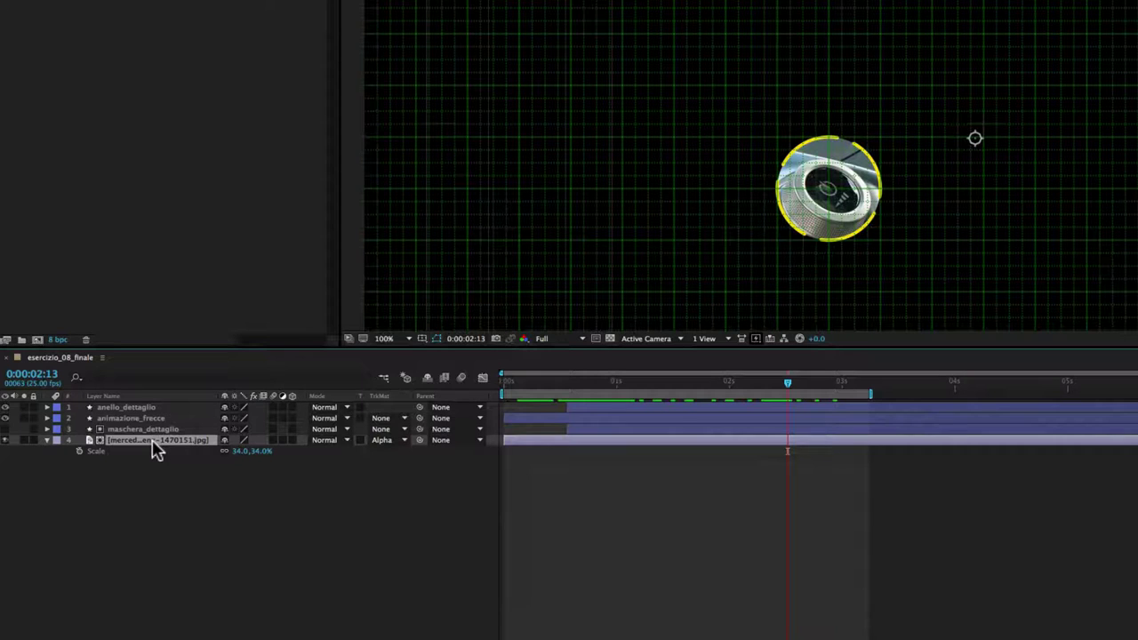
Duplicate the matted photo layer, move the copy to the bottom, and set it to No Track Matte
{"action": "key", "text": "super+d"}
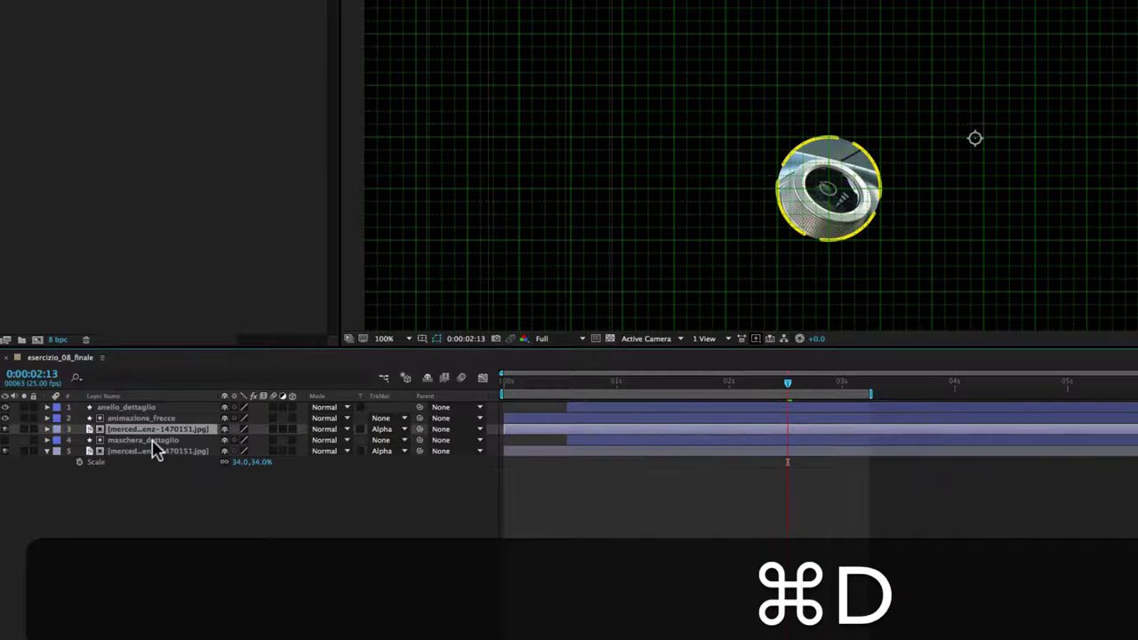
{"action": "left_click_drag", "start_coordinate": [176, 428], "coordinate": [148, 482]}
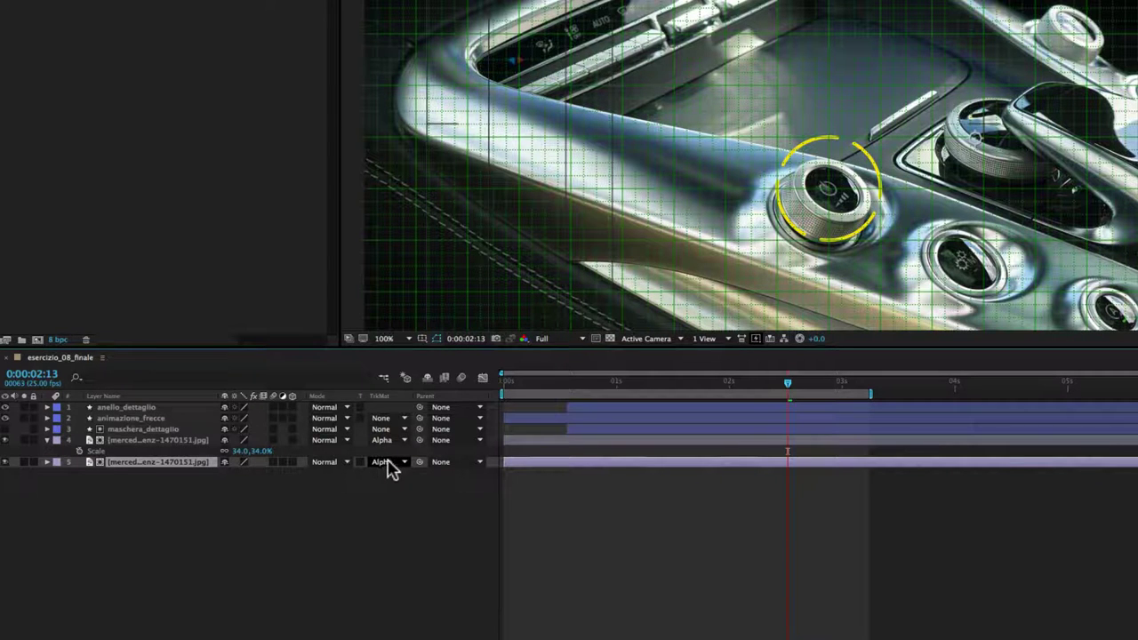
{"action": "left_click", "coordinate": [391, 464]}
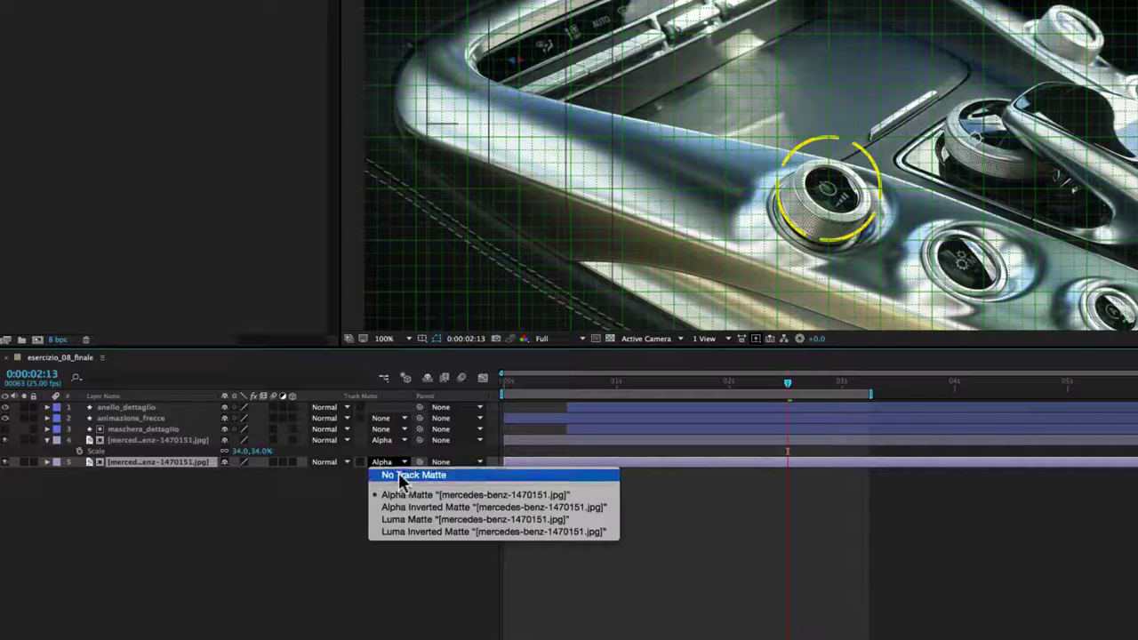
{"action": "left_click", "coordinate": [405, 476]}
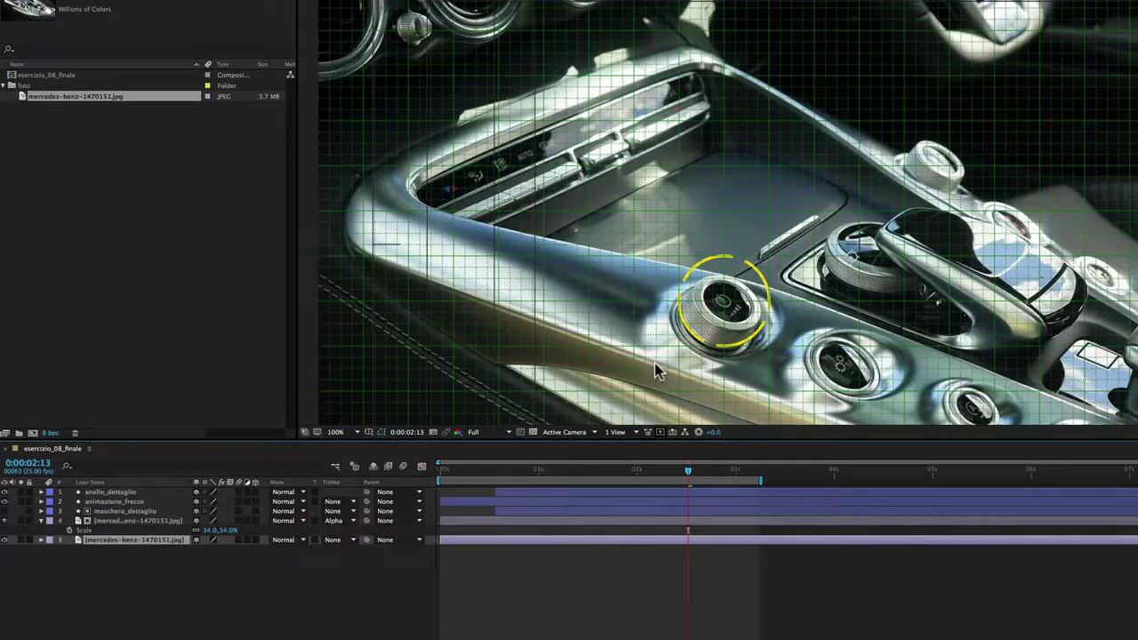
{"action": "scroll", "coordinate": [654, 372], "scroll_direction": "down", "scroll_amount": 2}
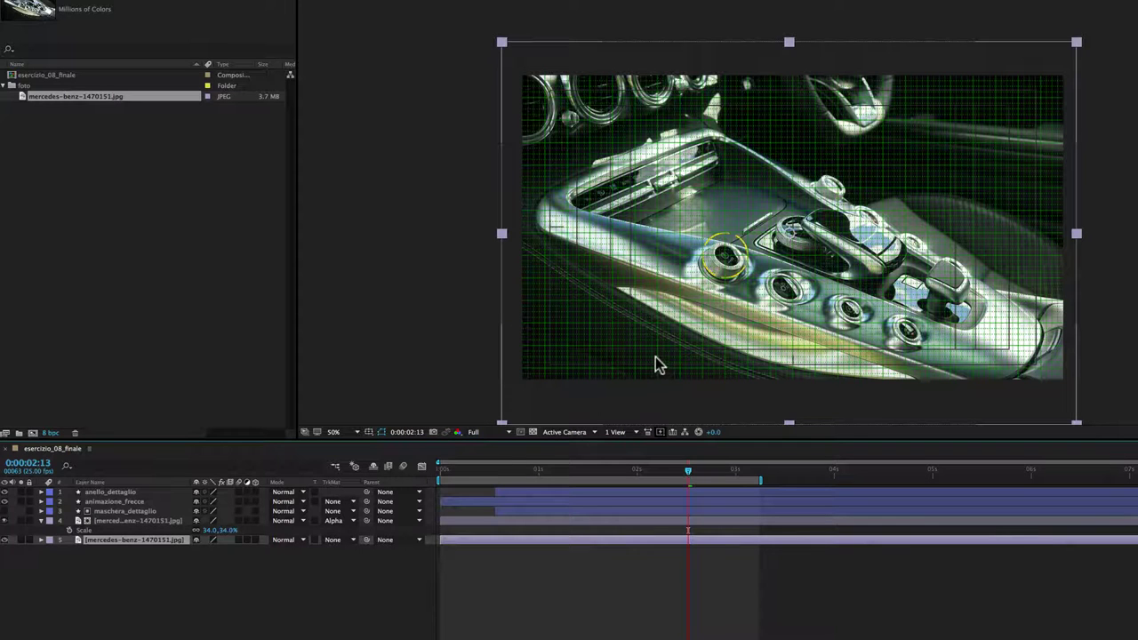
Turn off the viewer's Grid and Title/Action Safe overlays
{"action": "left_click", "coordinate": [369, 433]}
{"action": "left_click", "coordinate": [385, 471]}
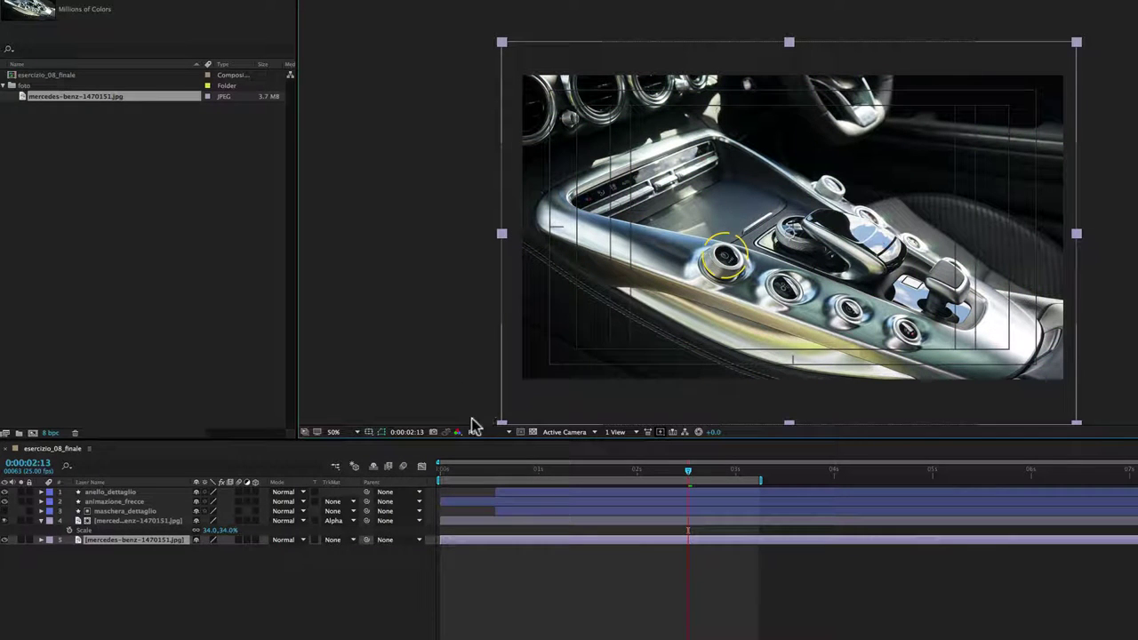
{"action": "left_click", "coordinate": [370, 433]}
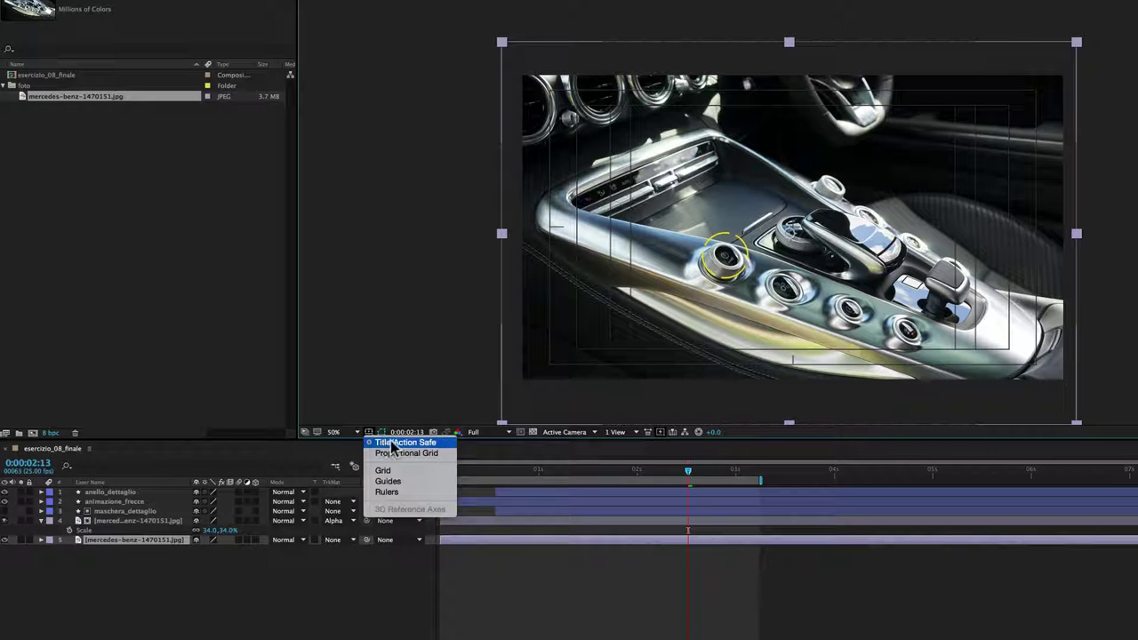
{"action": "left_click", "coordinate": [391, 443]}
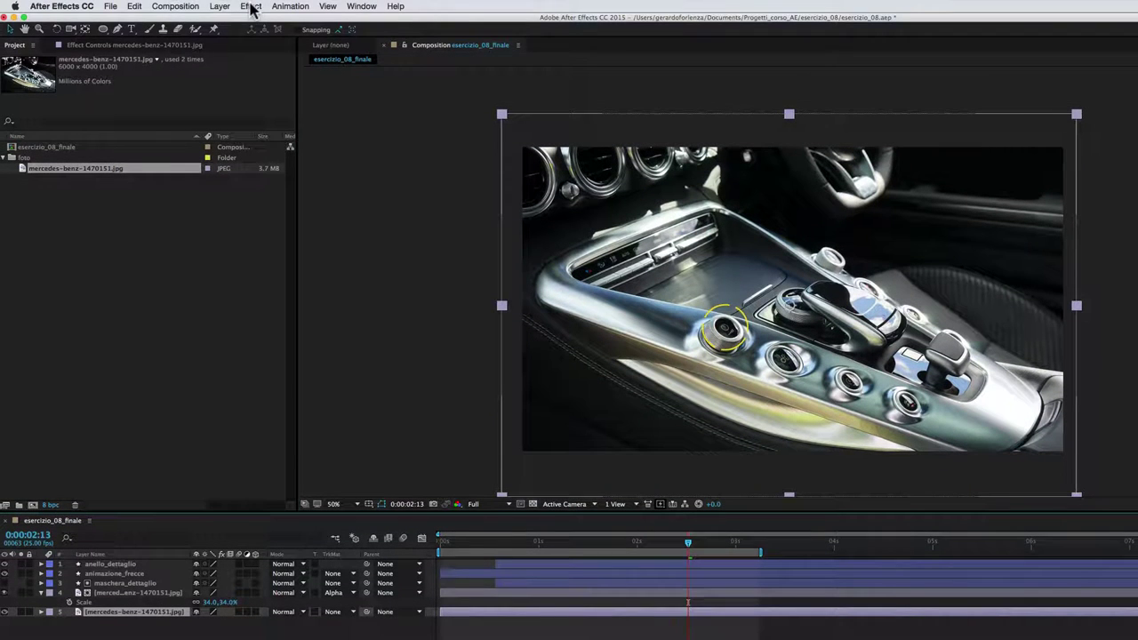
Apply Color Correction > Hue/Saturation to the bottom Mercedes photo layer
{"action": "left_click", "coordinate": [252, 8]}
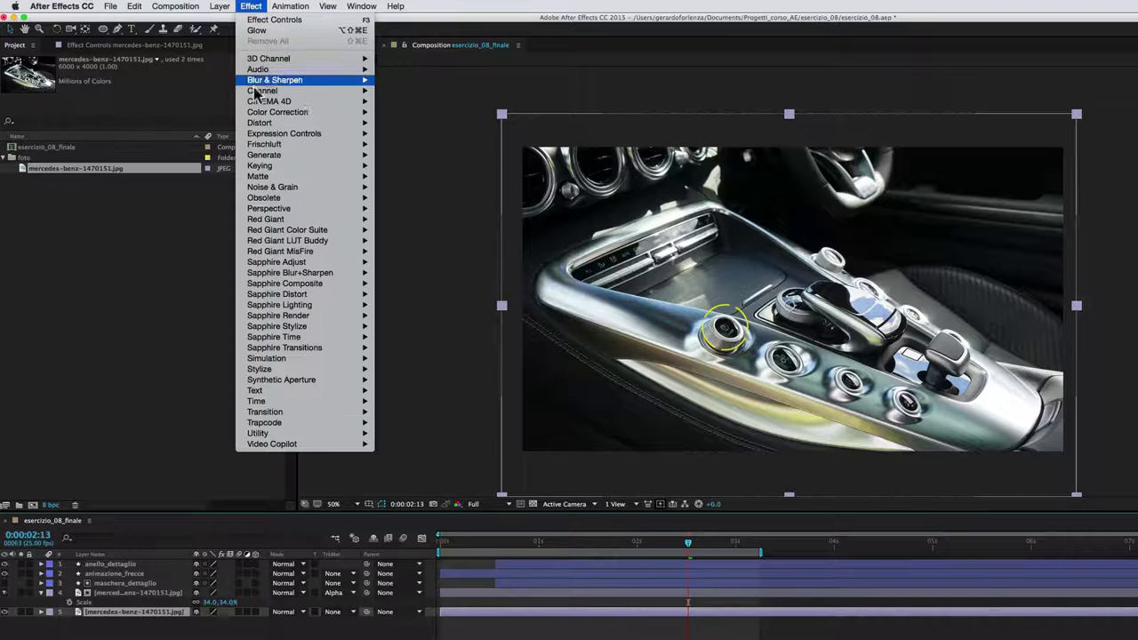
{"action": "mouse_move", "coordinate": [260, 116]}
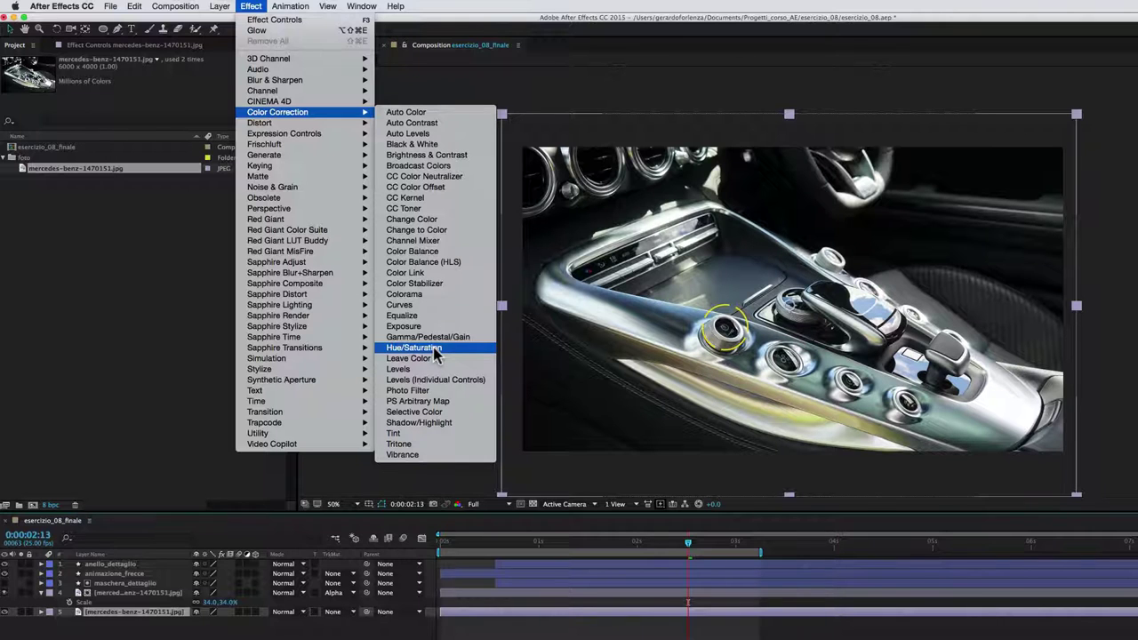
{"action": "left_click", "coordinate": [434, 351]}
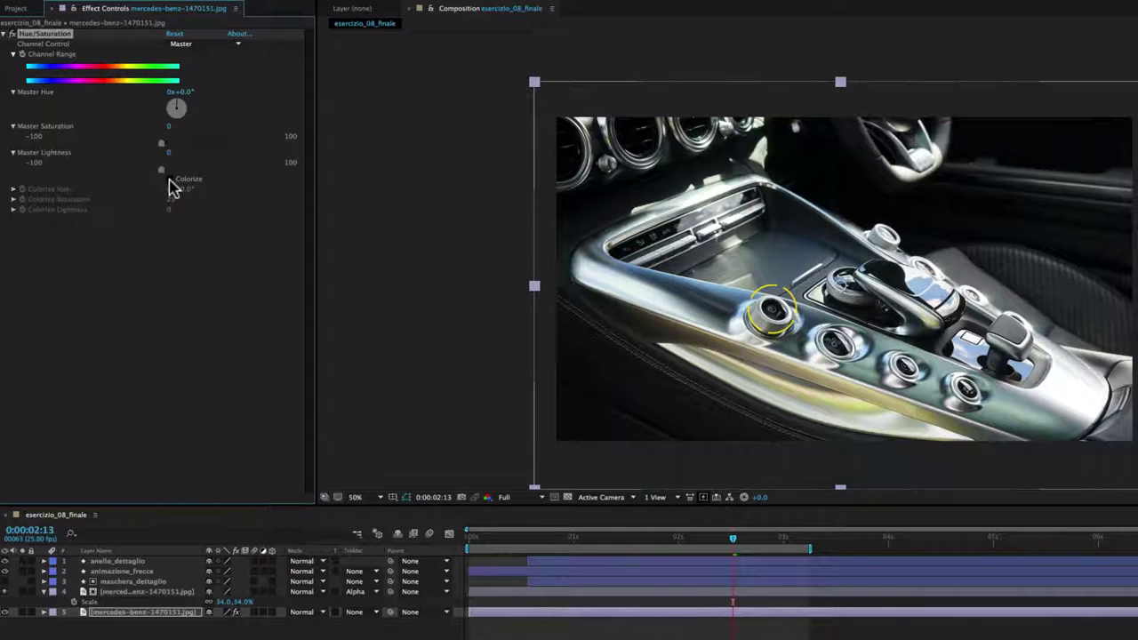
Turn on Colorize and set hue 37°, saturation 38 and lightness -21 for a sepia tint
{"action": "left_click", "coordinate": [170, 179]}
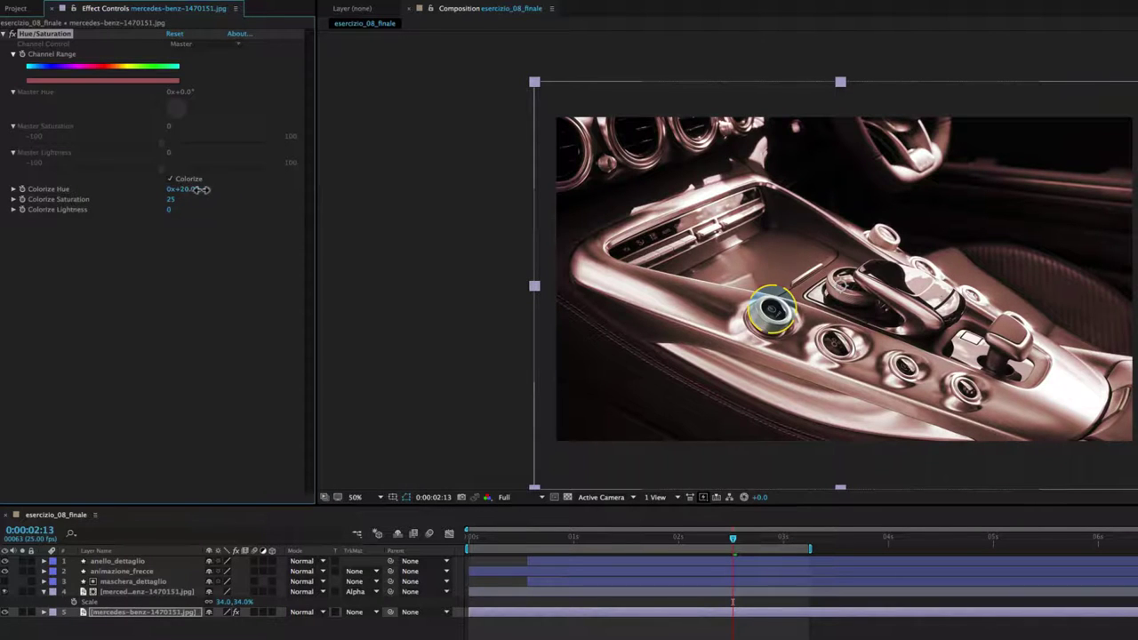
{"action": "left_click_drag", "start_coordinate": [207, 189], "coordinate": [211, 189]}
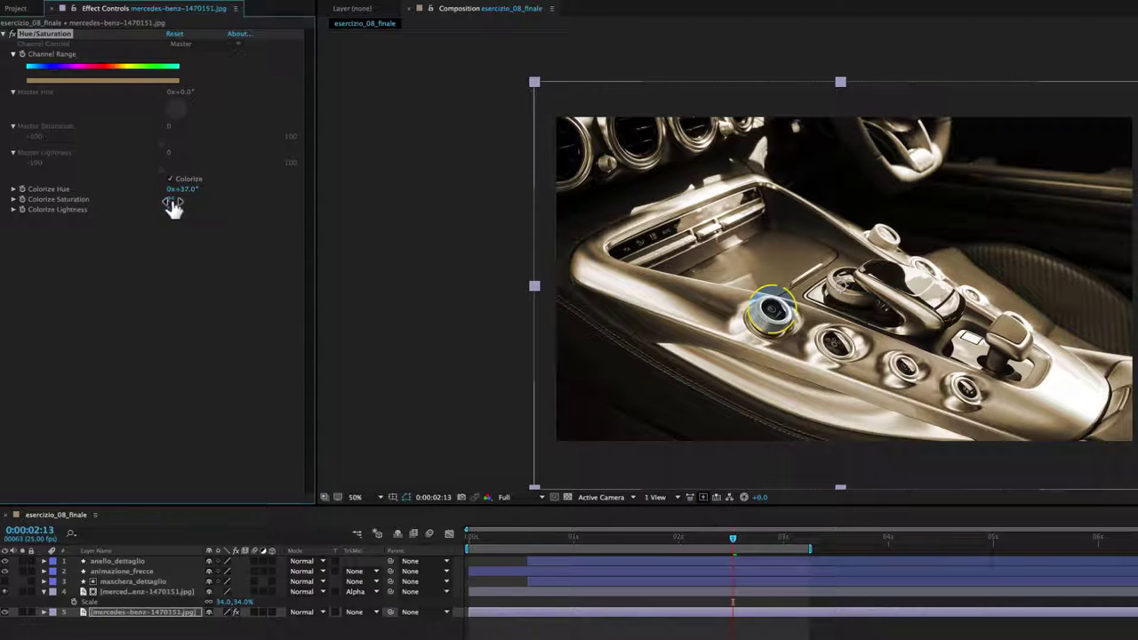
{"action": "left_click_drag", "start_coordinate": [172, 201], "coordinate": [177, 199]}
{"action": "left_click_drag", "start_coordinate": [168, 212], "coordinate": [152, 210]}
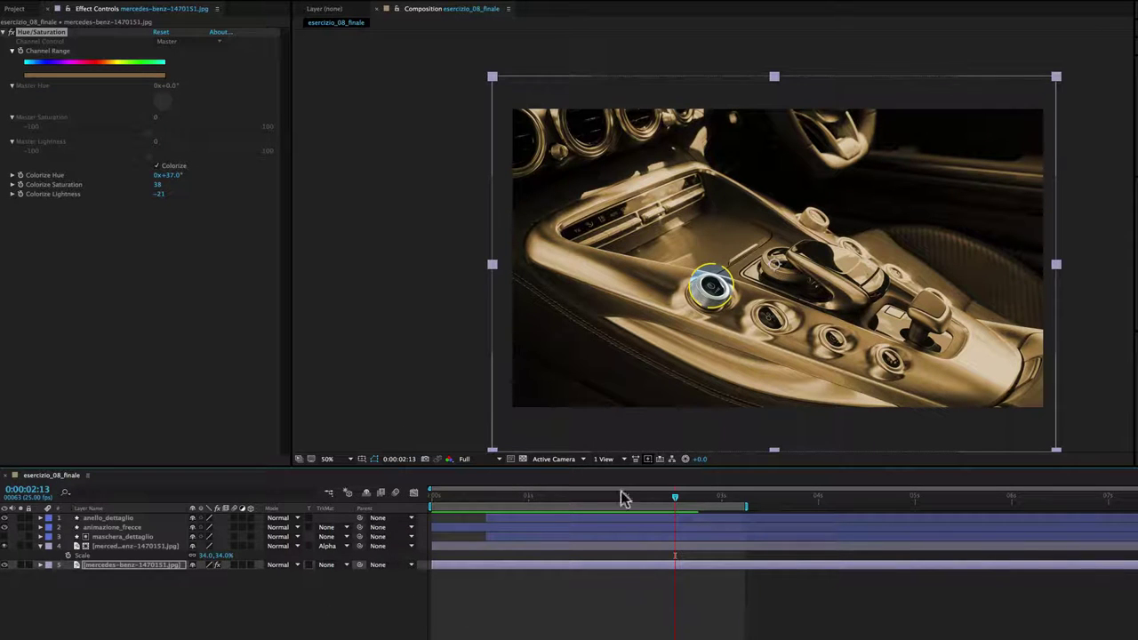
Show the grid over the composition and zoom in on the knob
{"action": "left_click", "coordinate": [362, 463]}
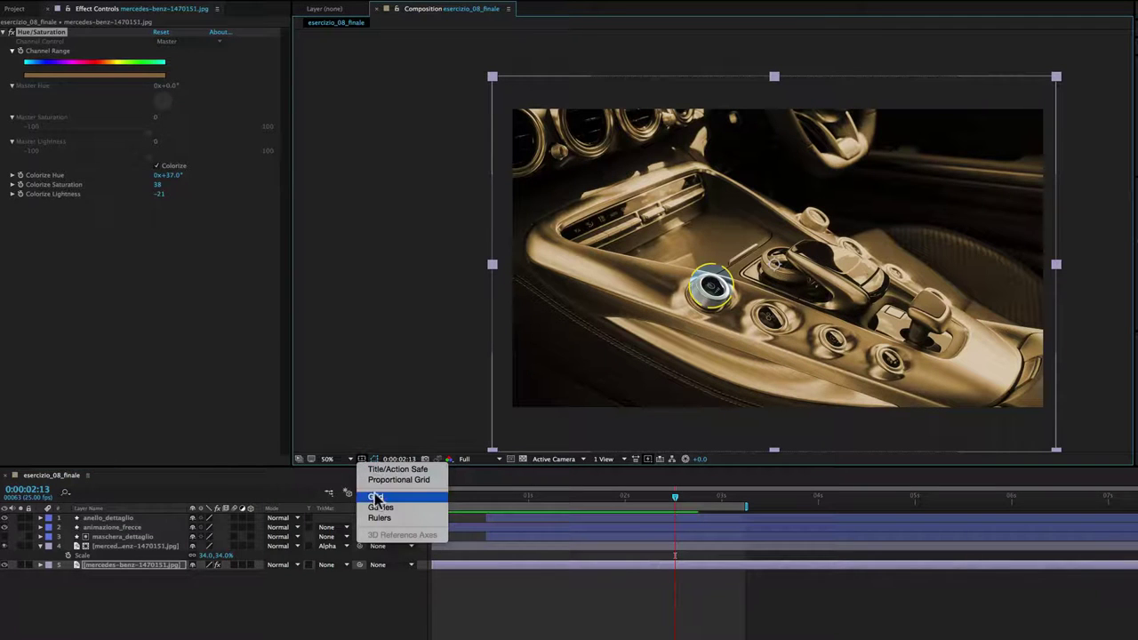
{"action": "left_click", "coordinate": [378, 499]}
{"action": "scroll", "coordinate": [711, 267], "scroll_direction": "up", "scroll_amount": 2}
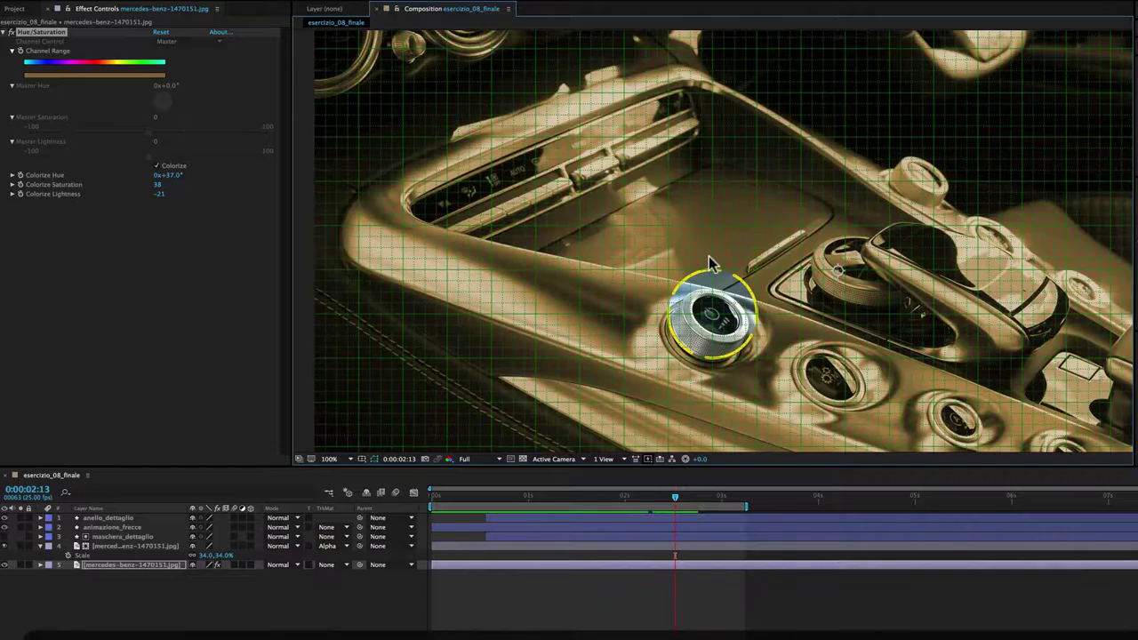
{"action": "left_click_drag", "start_coordinate": [803, 281], "coordinate": [660, 252]}
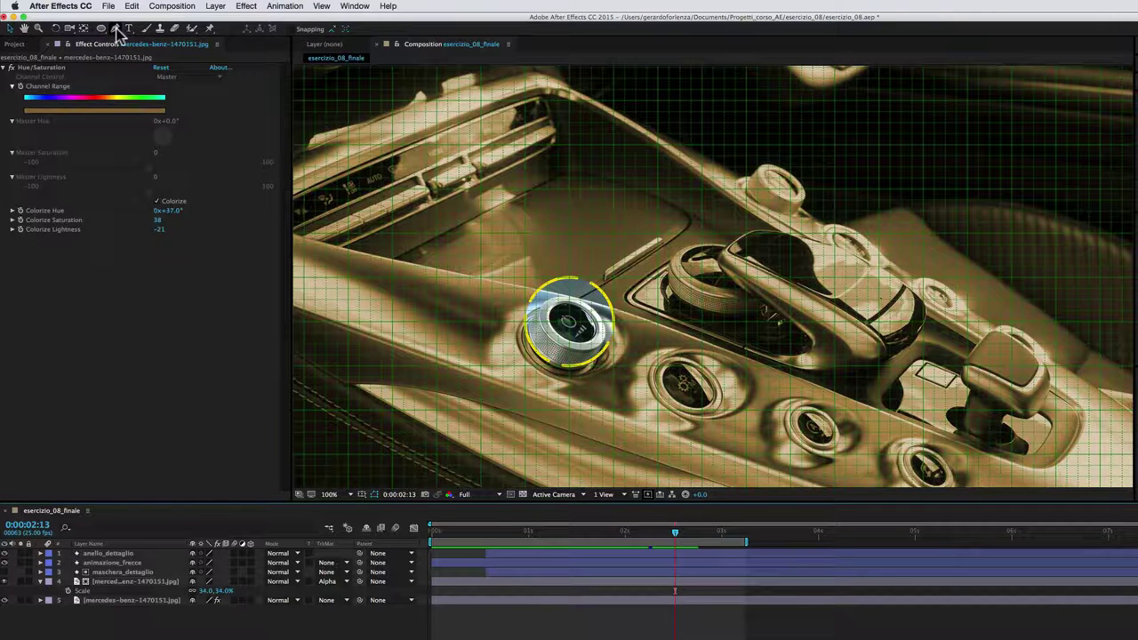
Pen a callout line from the knob ring straight up, then right across the console
{"action": "left_click", "coordinate": [117, 29]}
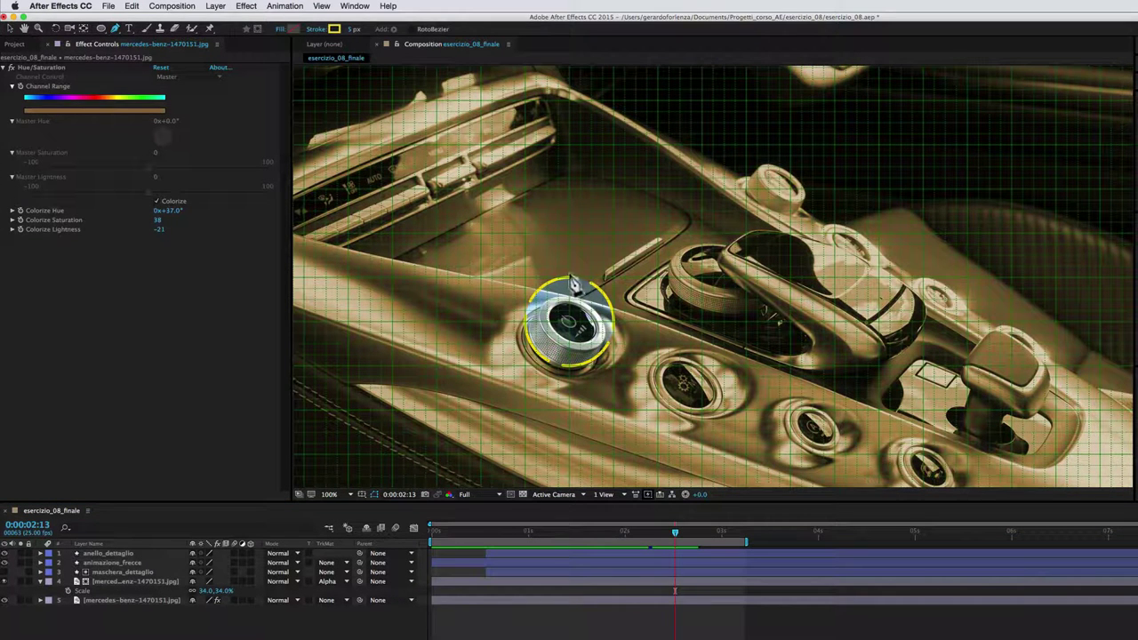
{"action": "left_click", "coordinate": [569, 278]}
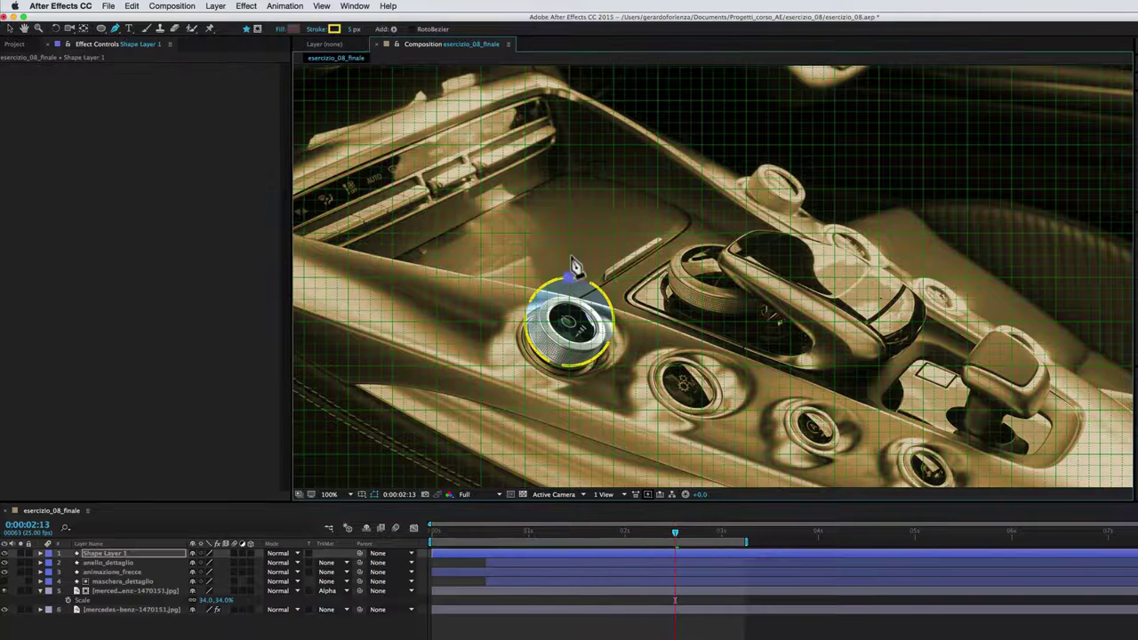
{"action": "left_click", "coordinate": [569, 213]}
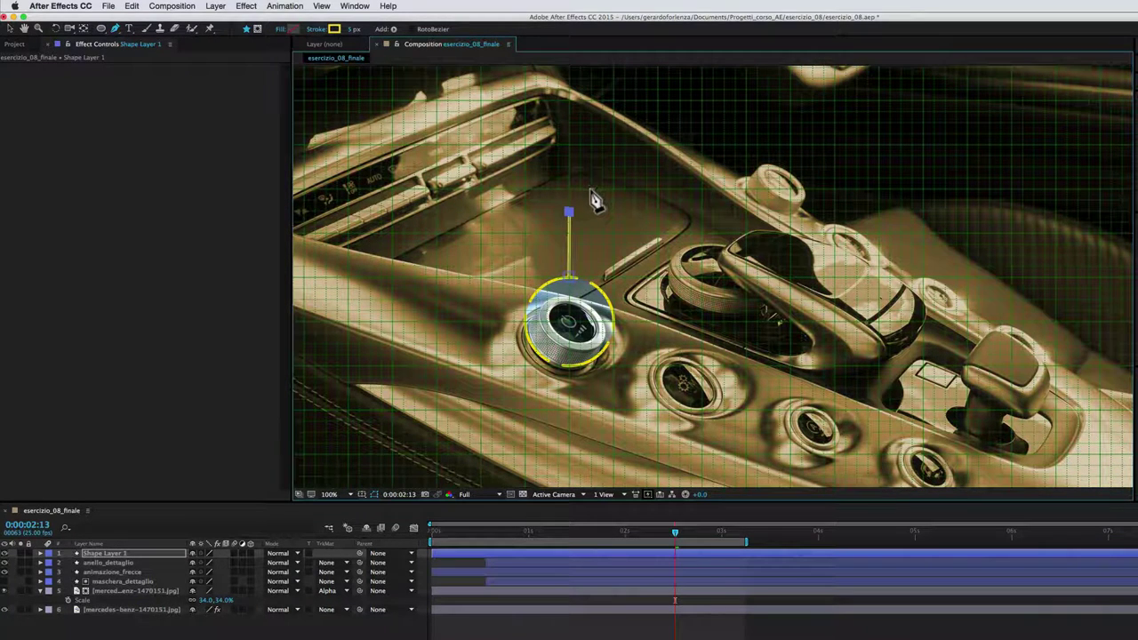
{"action": "left_click", "coordinate": [592, 194], "text": "super"}
{"action": "left_click", "coordinate": [878, 190]}
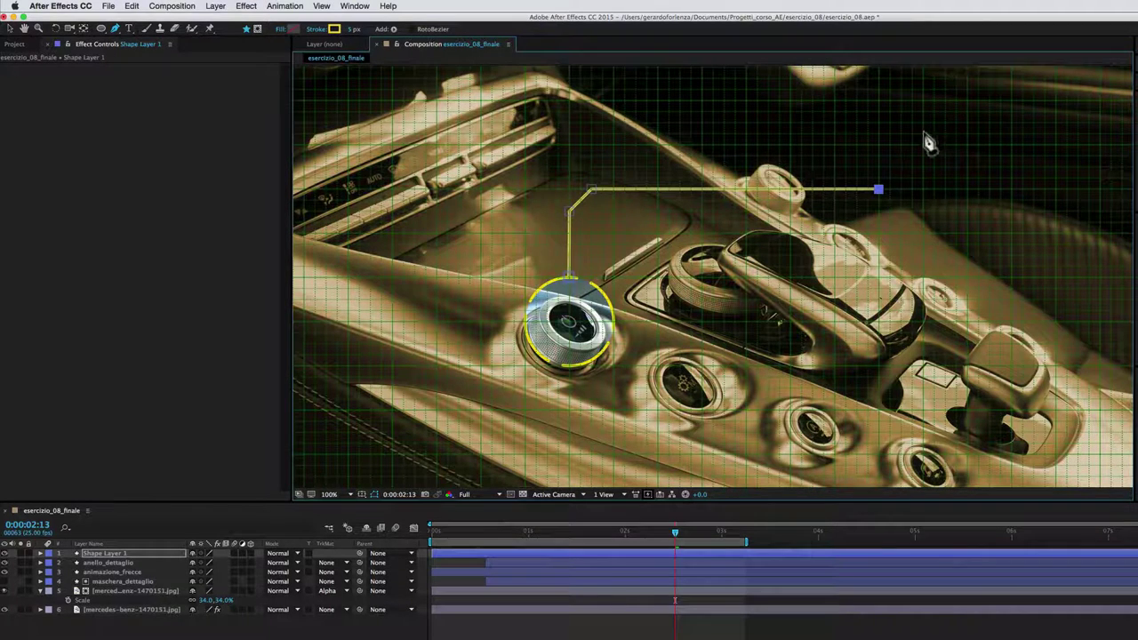
{"action": "left_click", "coordinate": [122, 555]}
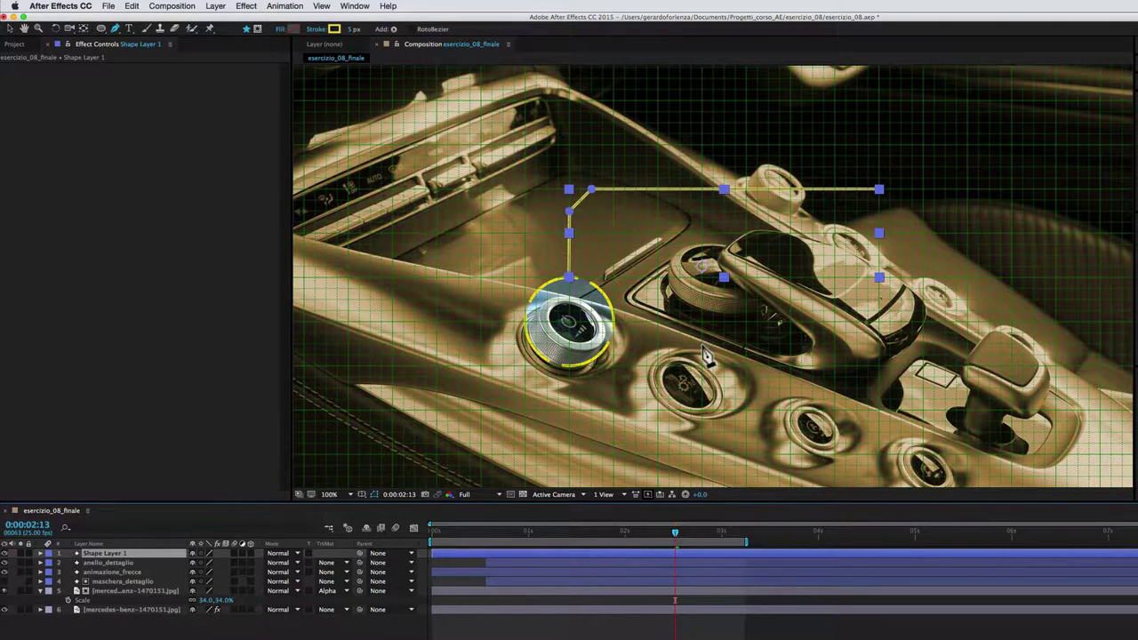
{"action": "scroll", "coordinate": [706, 356], "scroll_direction": "down", "scroll_amount": 2}
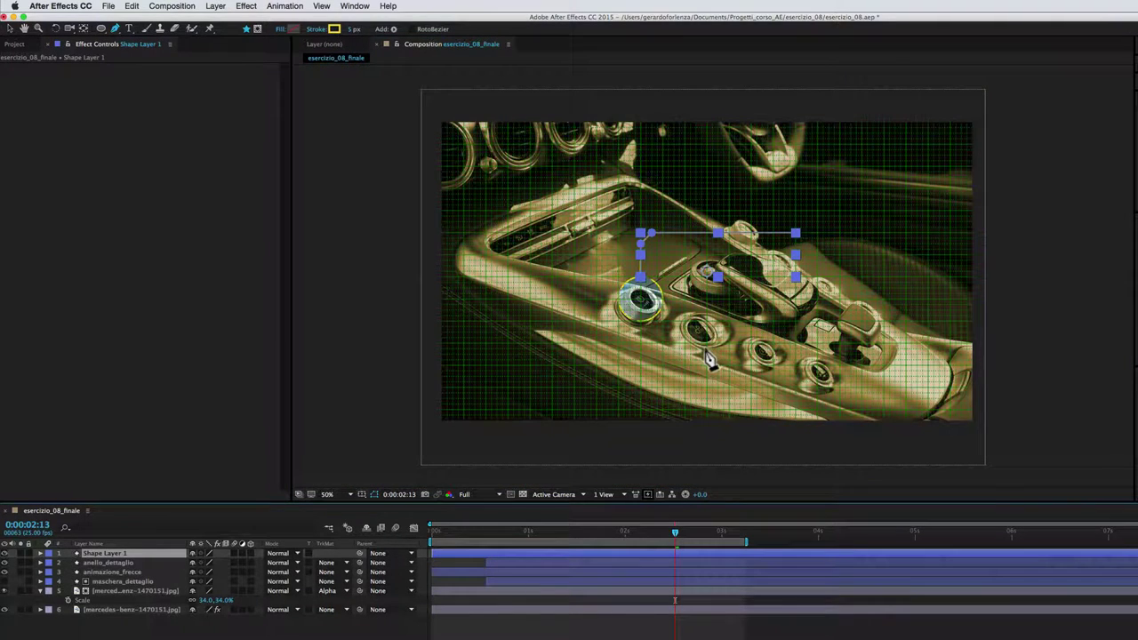
Draw a large circle with the Ellipse tool at the callout line's right end
{"action": "left_click", "coordinate": [103, 30]}
{"action": "left_click", "coordinate": [129, 53]}
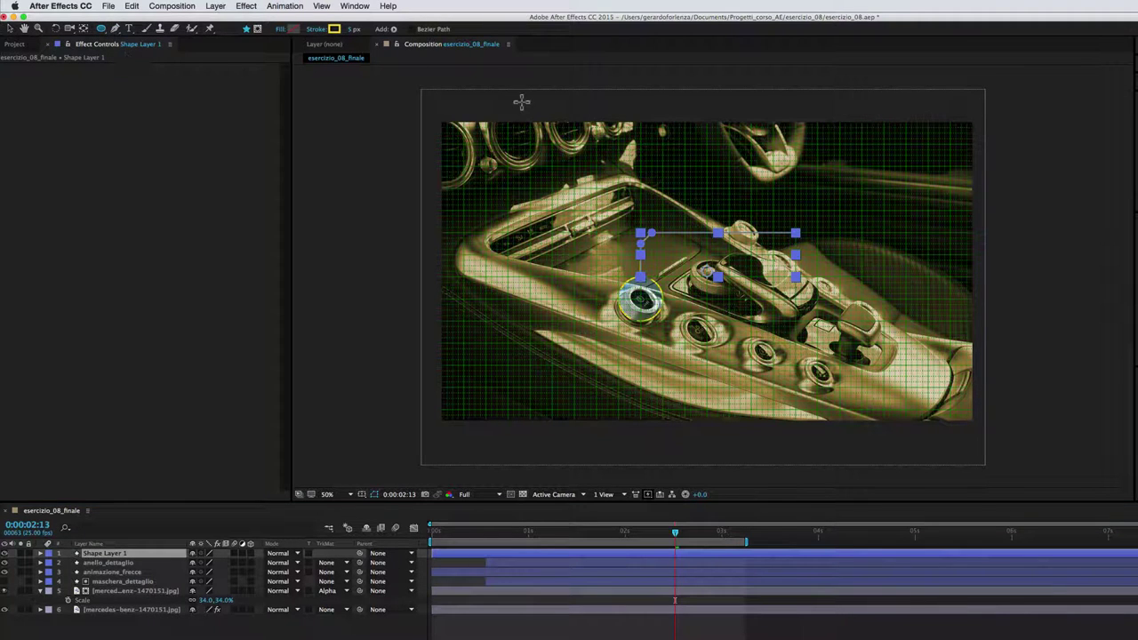
{"action": "left_click_drag", "start_coordinate": [798, 168], "coordinate": [928, 293]}
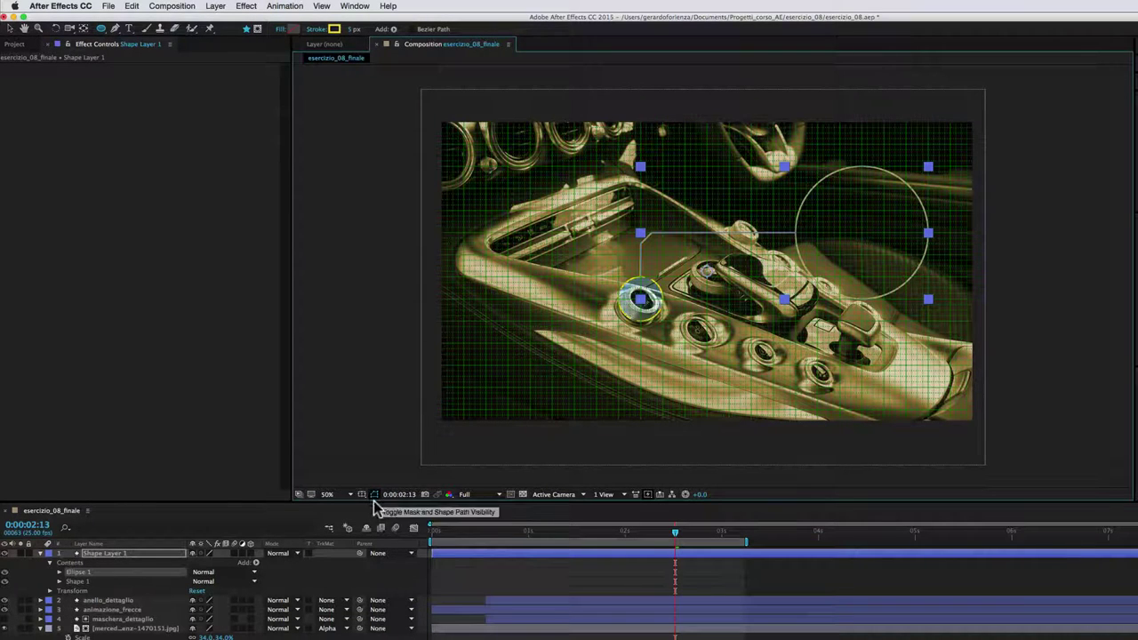
Hide the grid overlay and return the viewer to 100%, framing the knob and circle
{"action": "left_click", "coordinate": [361, 495]}
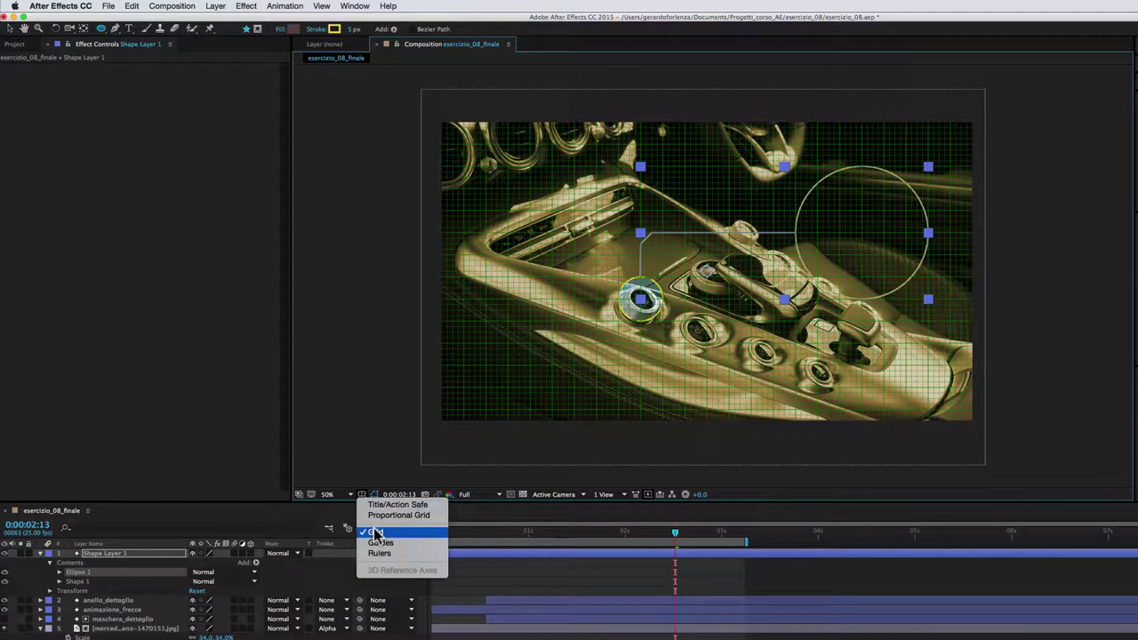
{"action": "left_click", "coordinate": [376, 532]}
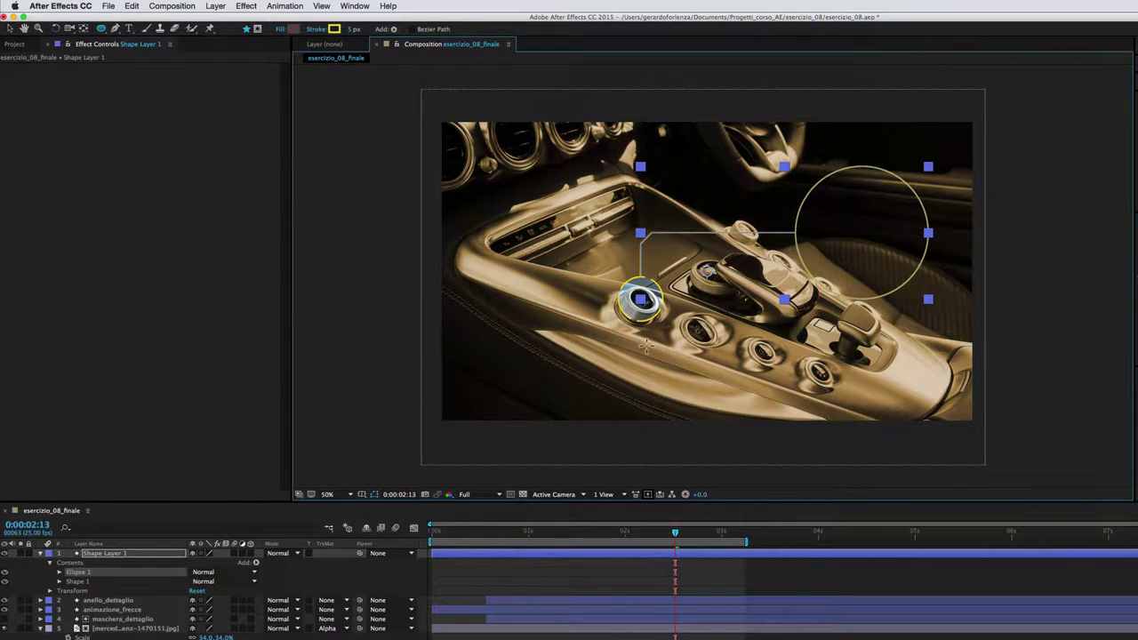
{"action": "key", "text": "period"}
{"action": "left_click_drag", "start_coordinate": [721, 340], "coordinate": [646, 392]}
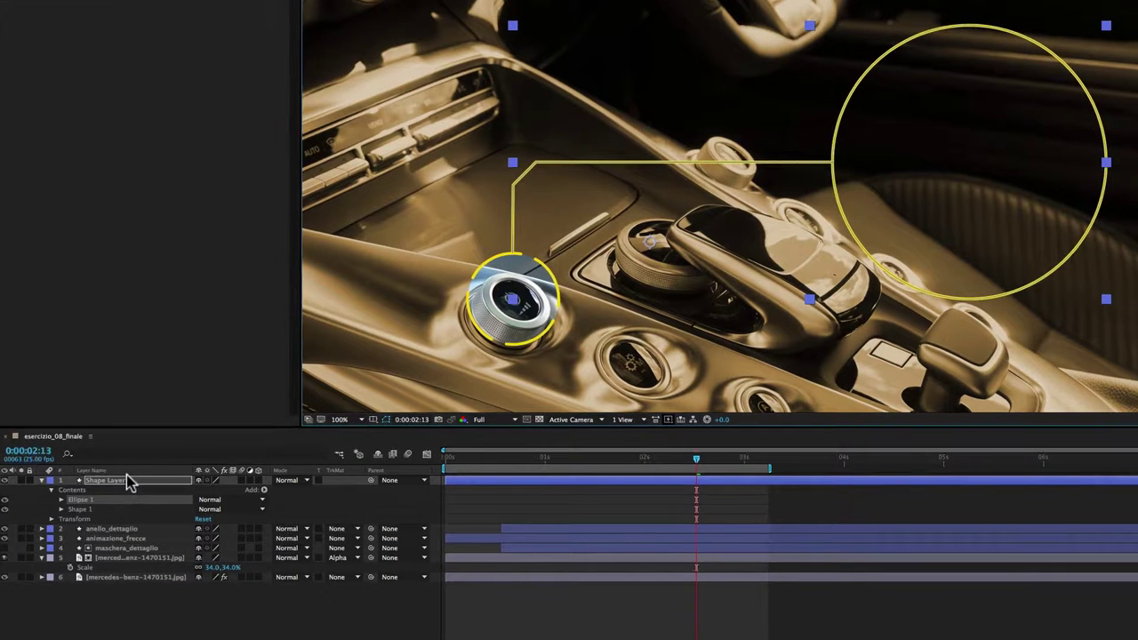
Add Trim Paths to Shape Layer 1 with Trim Multiple Shapes set to Individually
{"action": "left_click", "coordinate": [75, 498]}
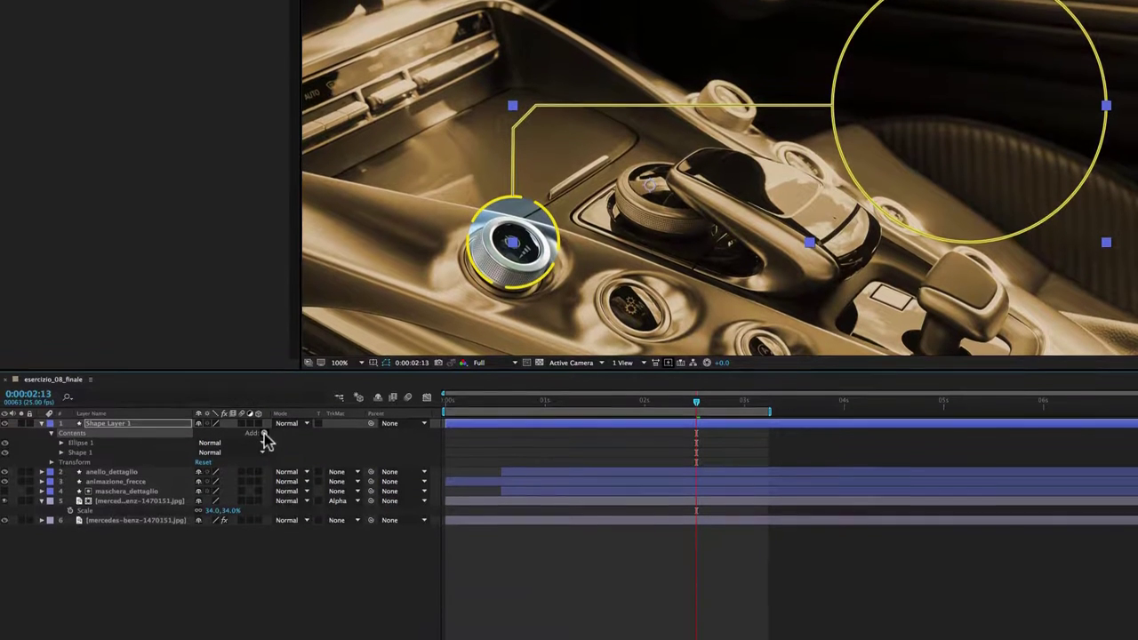
{"action": "left_click", "coordinate": [264, 433]}
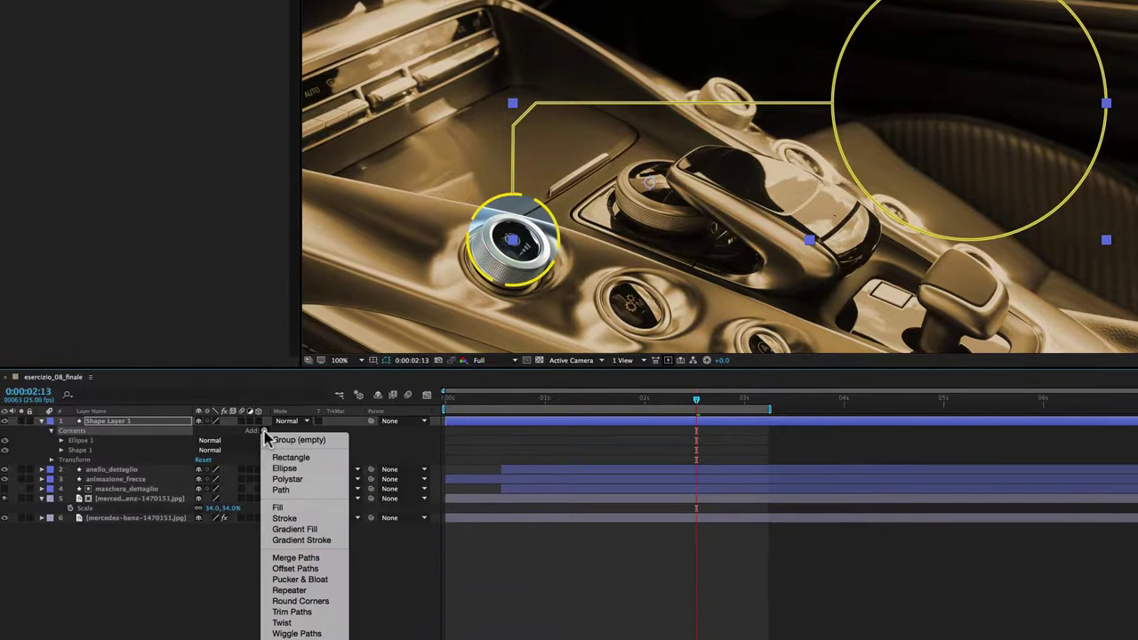
{"action": "left_click", "coordinate": [303, 613]}
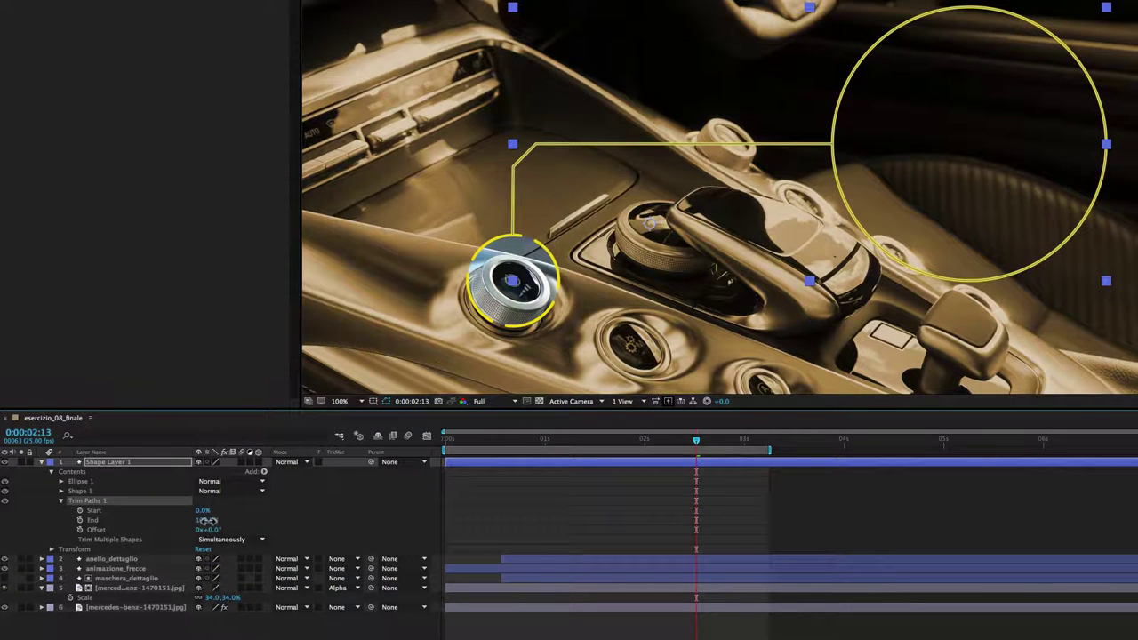
{"action": "mouse_move", "coordinate": [207, 520]}
{"action": "left_mouse_down"}
{"action": "mouse_move", "coordinate": [151, 514]}
{"action": "mouse_move", "coordinate": [190, 519]}
{"action": "left_mouse_up"}
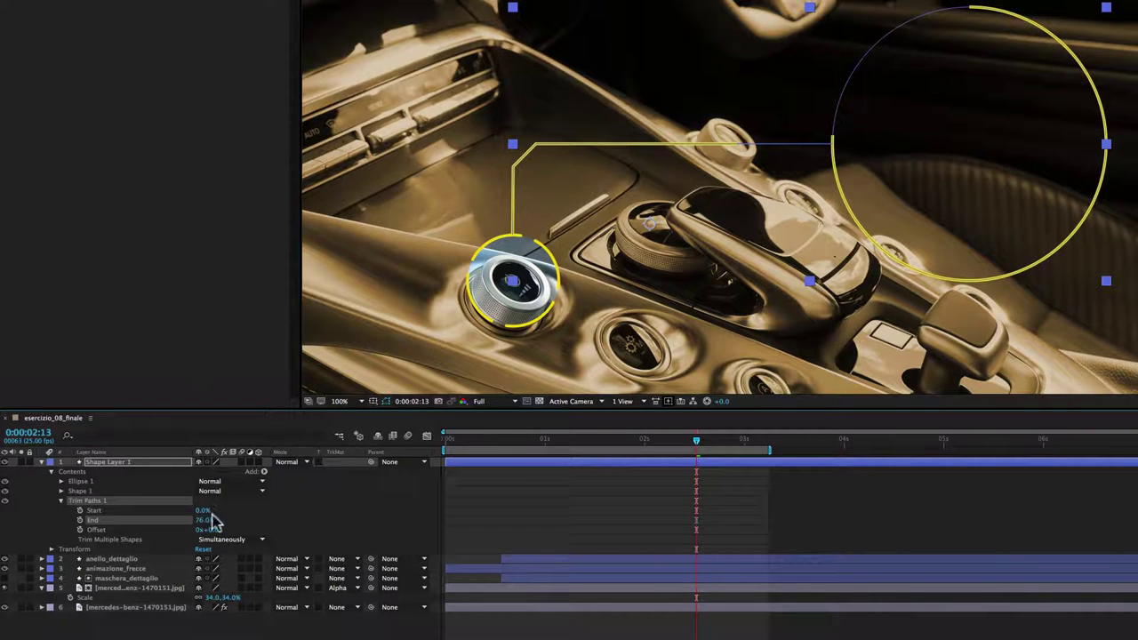
{"action": "left_click", "coordinate": [111, 538]}
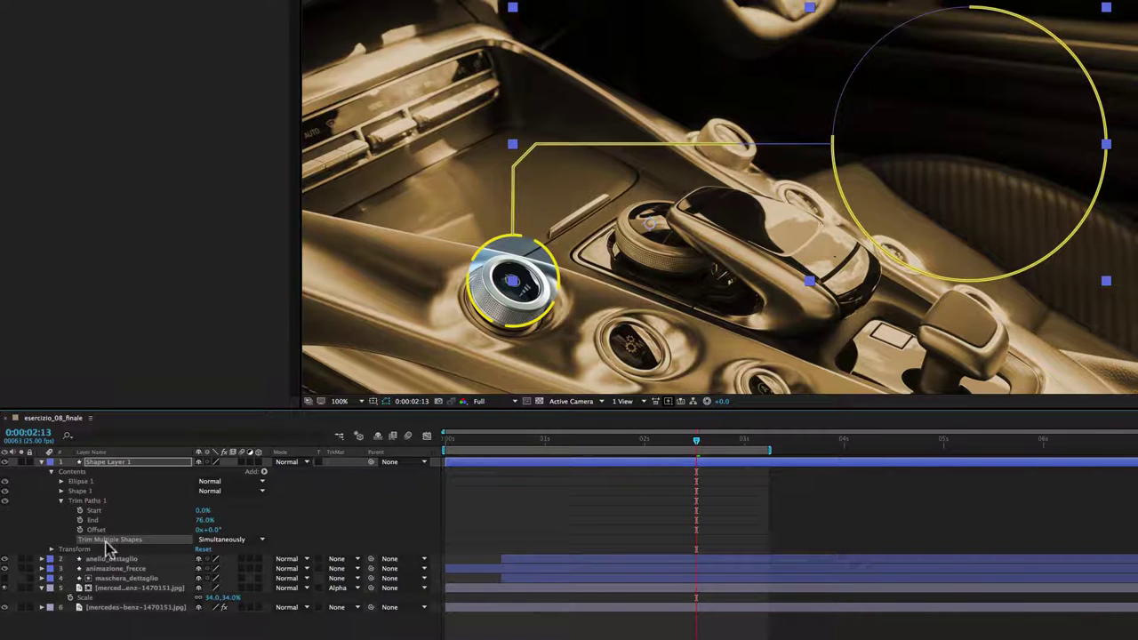
{"action": "left_click", "coordinate": [261, 540]}
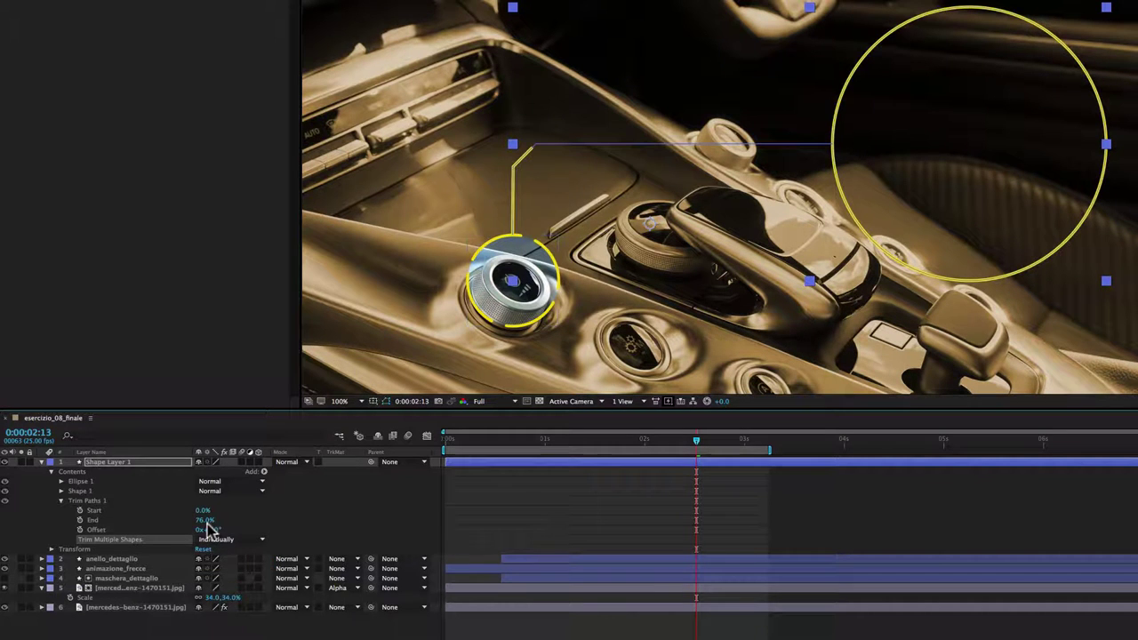
{"action": "mouse_move", "coordinate": [204, 528]}
{"action": "left_mouse_down"}
{"action": "mouse_move", "coordinate": [158, 522]}
{"action": "mouse_move", "coordinate": [214, 522]}
{"action": "left_mouse_up"}
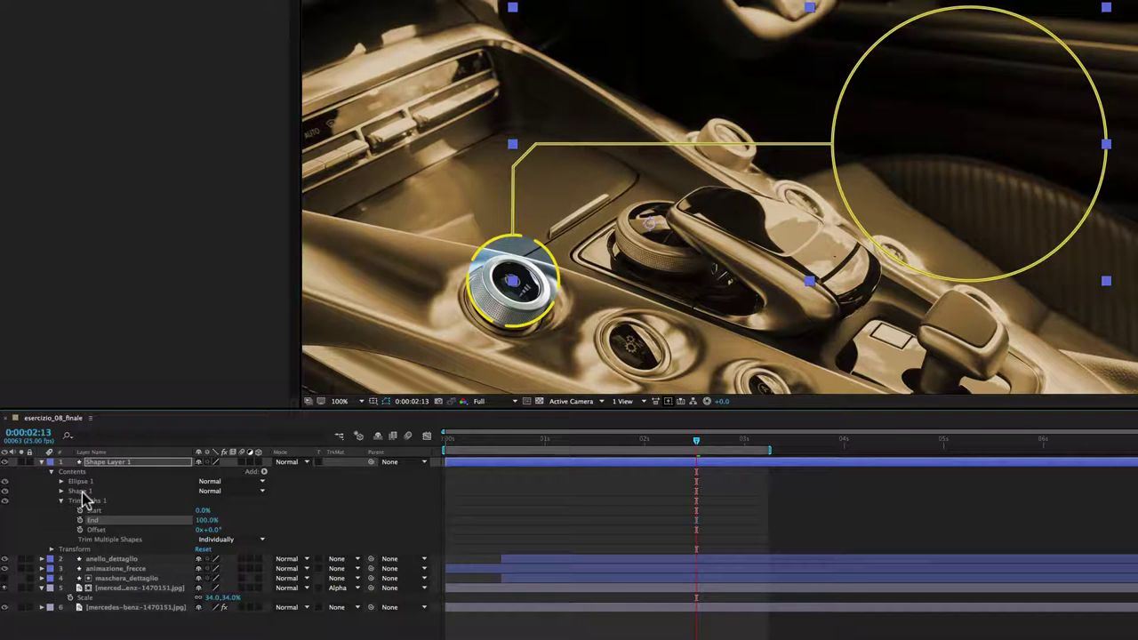
Move Shape 1 above Ellipse 1 in the layer contents, checking with End at 67%
{"action": "left_click_drag", "start_coordinate": [78, 490], "coordinate": [100, 489]}
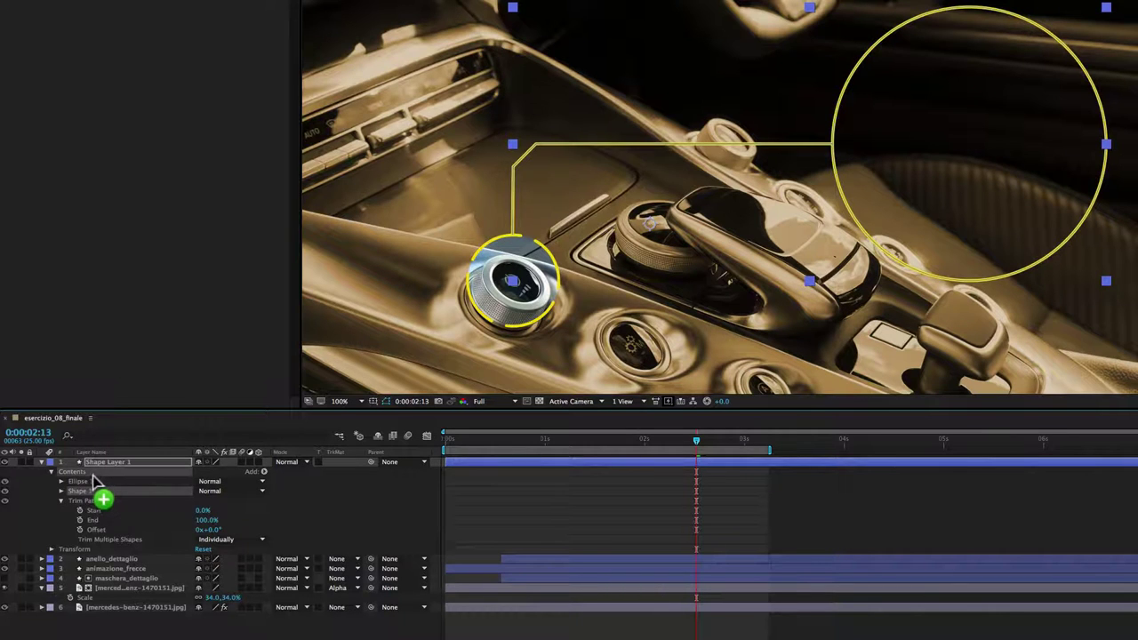
{"action": "left_click_drag", "start_coordinate": [100, 489], "coordinate": [95, 482]}
{"action": "mouse_move", "coordinate": [207, 520]}
{"action": "left_mouse_down"}
{"action": "mouse_move", "coordinate": [148, 504]}
{"action": "mouse_move", "coordinate": [171, 504]}
{"action": "left_mouse_up"}
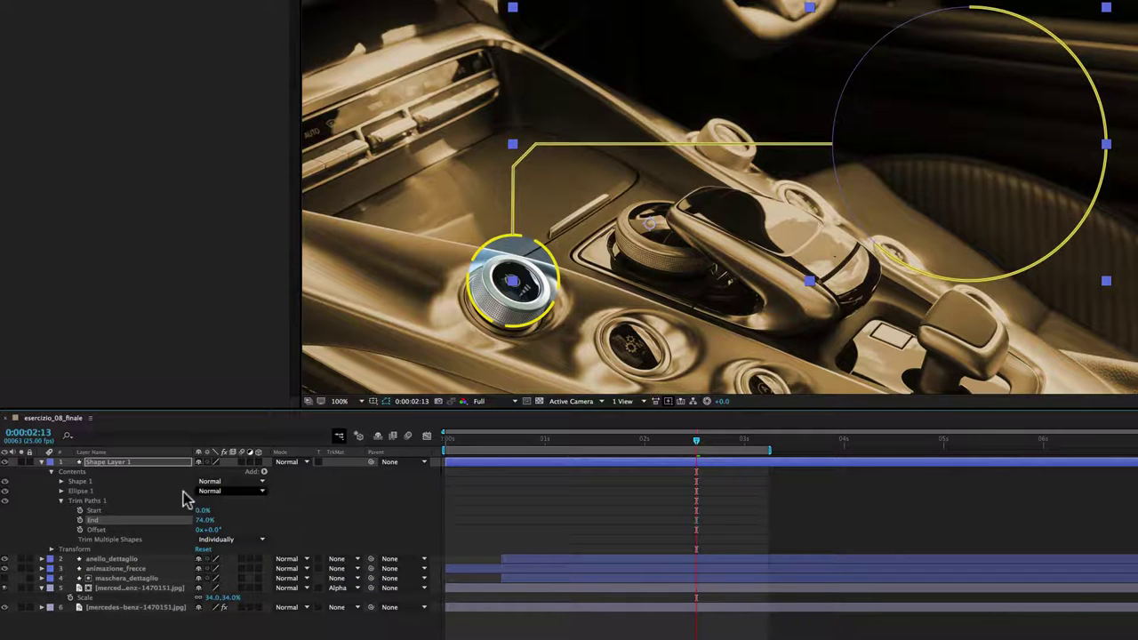
Set Ellipse 1's transform Rotation to -90° and move the playhead to about 1 second
{"action": "left_click", "coordinate": [78, 490]}
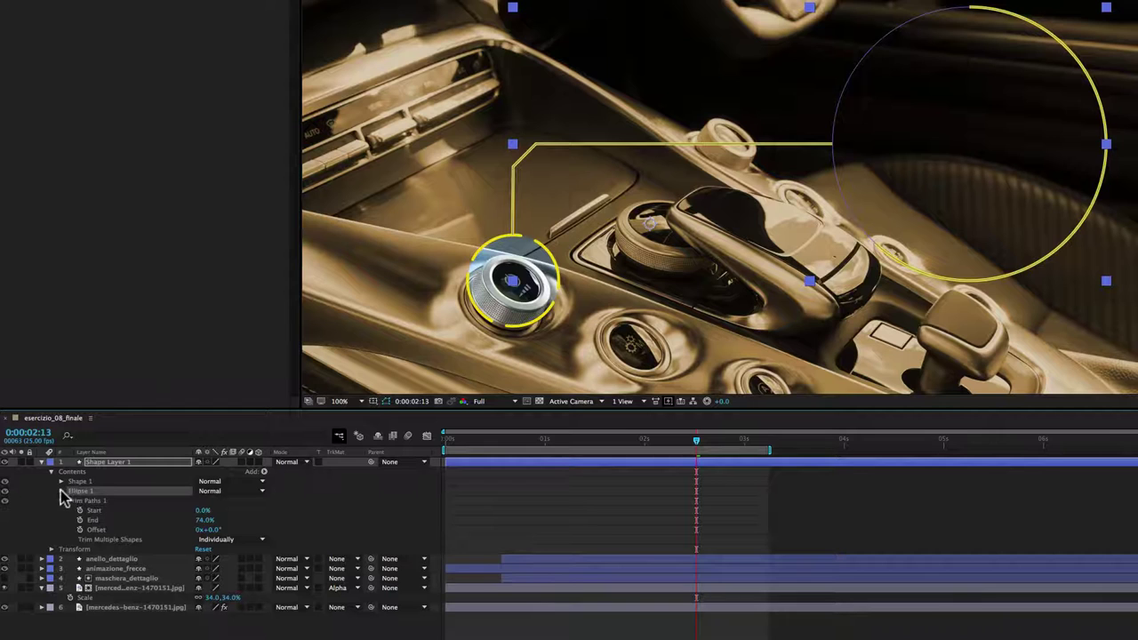
{"action": "left_click", "coordinate": [60, 490]}
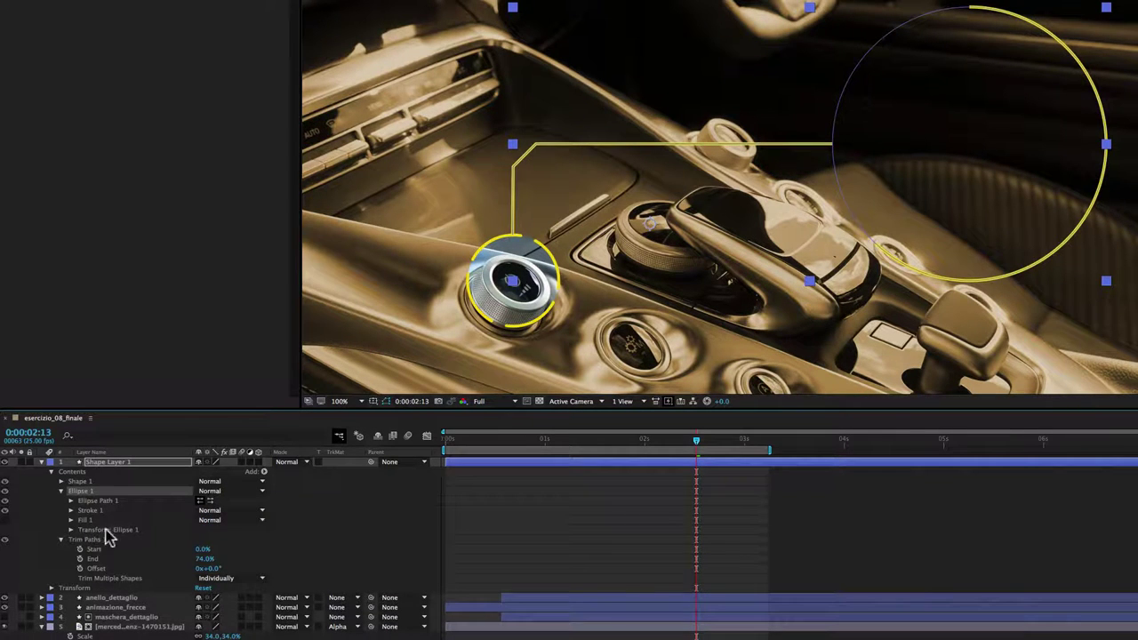
{"action": "left_click", "coordinate": [71, 531]}
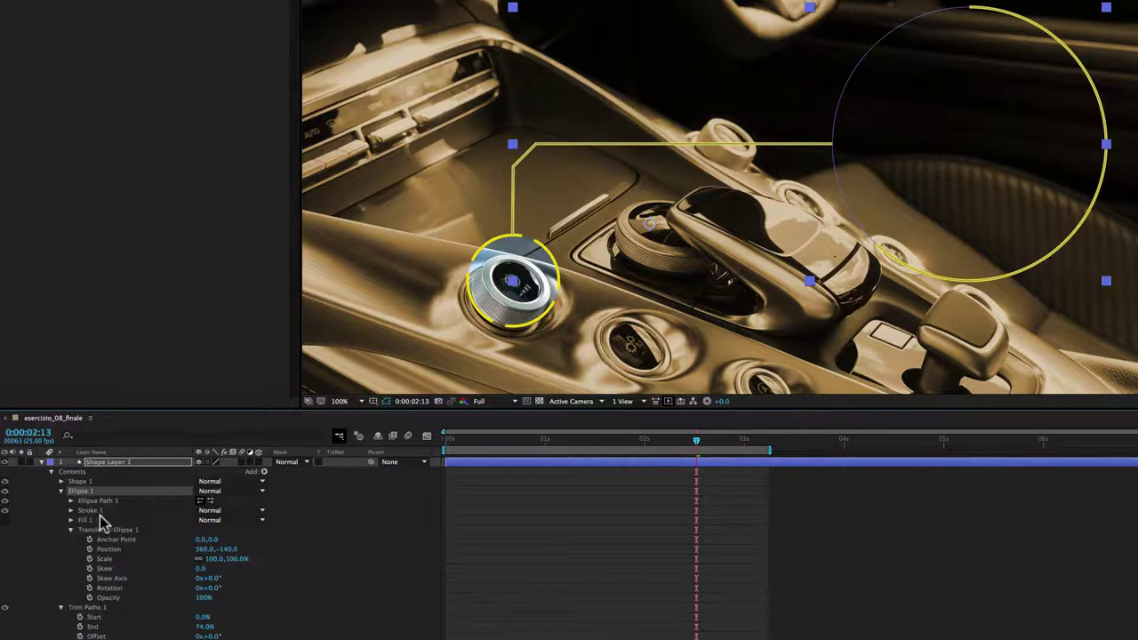
{"action": "left_click_drag", "start_coordinate": [203, 588], "coordinate": [184, 589]}
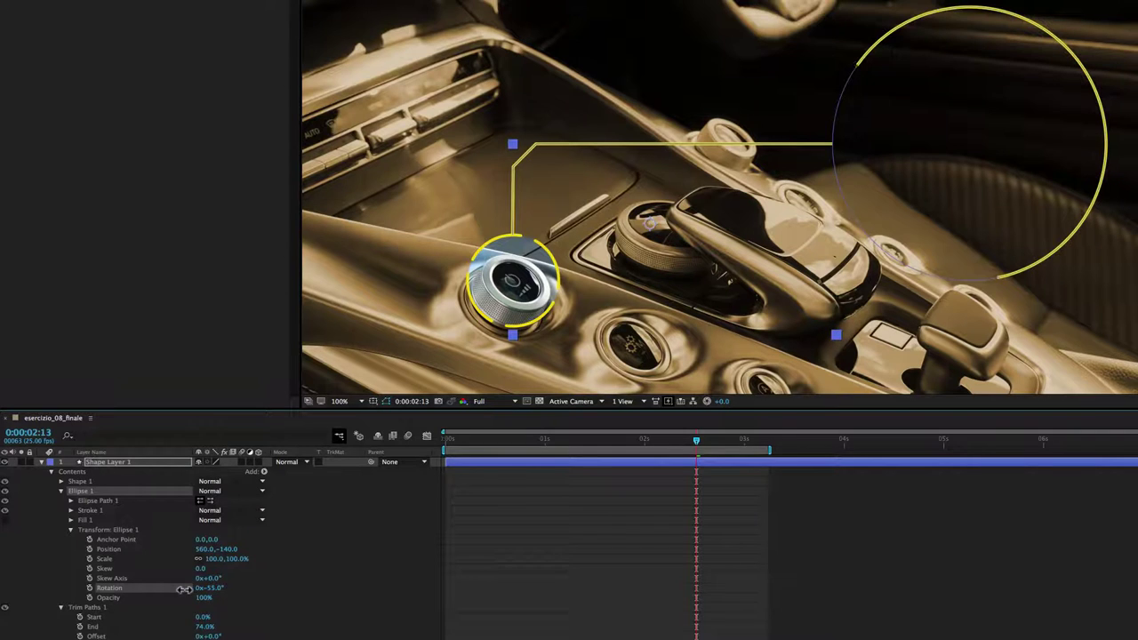
{"action": "left_click_drag", "start_coordinate": [181, 589], "coordinate": [181, 590]}
{"action": "left_click", "coordinate": [213, 587]}
{"action": "type", "text": "90"}
{"action": "key", "text": "Return"}
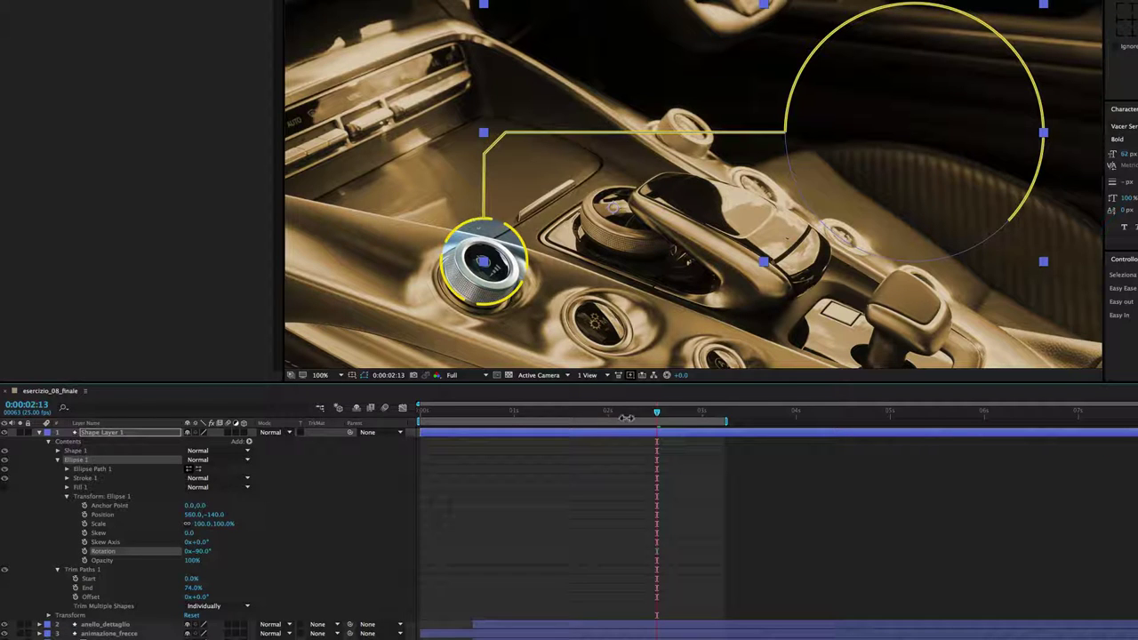
{"action": "mouse_move", "coordinate": [657, 413]}
{"action": "left_mouse_down"}
{"action": "mouse_move", "coordinate": [490, 412]}
{"action": "mouse_move", "coordinate": [528, 421]}
{"action": "left_mouse_up"}
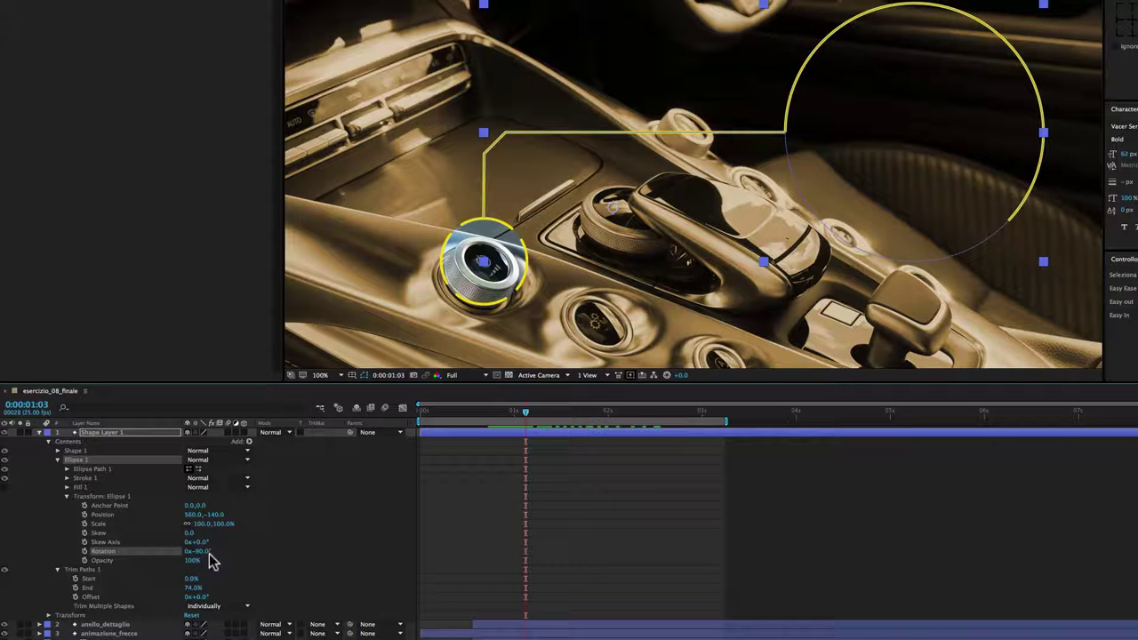
Keyframe Trim Paths End from 0% to 100% over about a second, with Easy Ease
{"action": "left_click_drag", "start_coordinate": [192, 588], "coordinate": [152, 592]}
{"action": "left_click", "coordinate": [142, 592]}
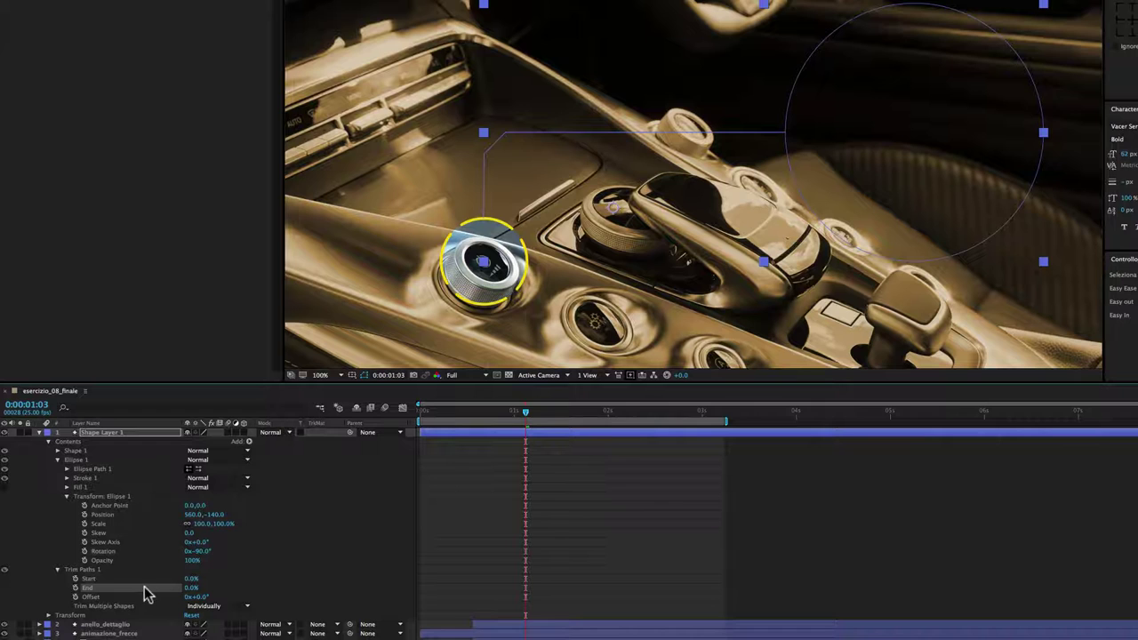
{"action": "left_click", "coordinate": [76, 589]}
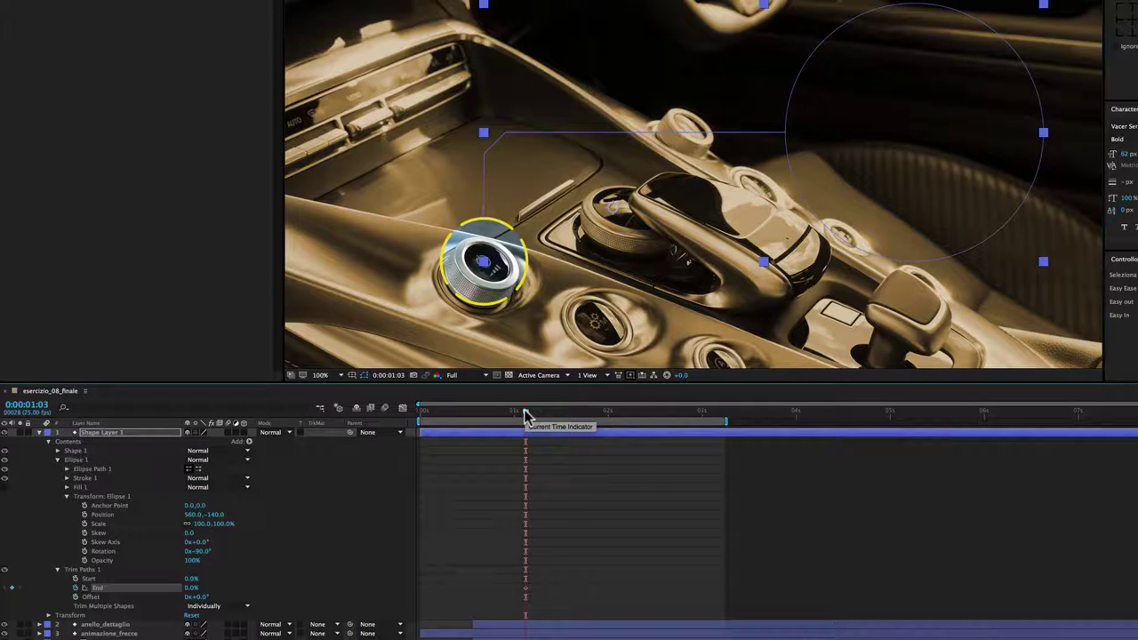
{"action": "left_click_drag", "start_coordinate": [526, 414], "coordinate": [691, 433]}
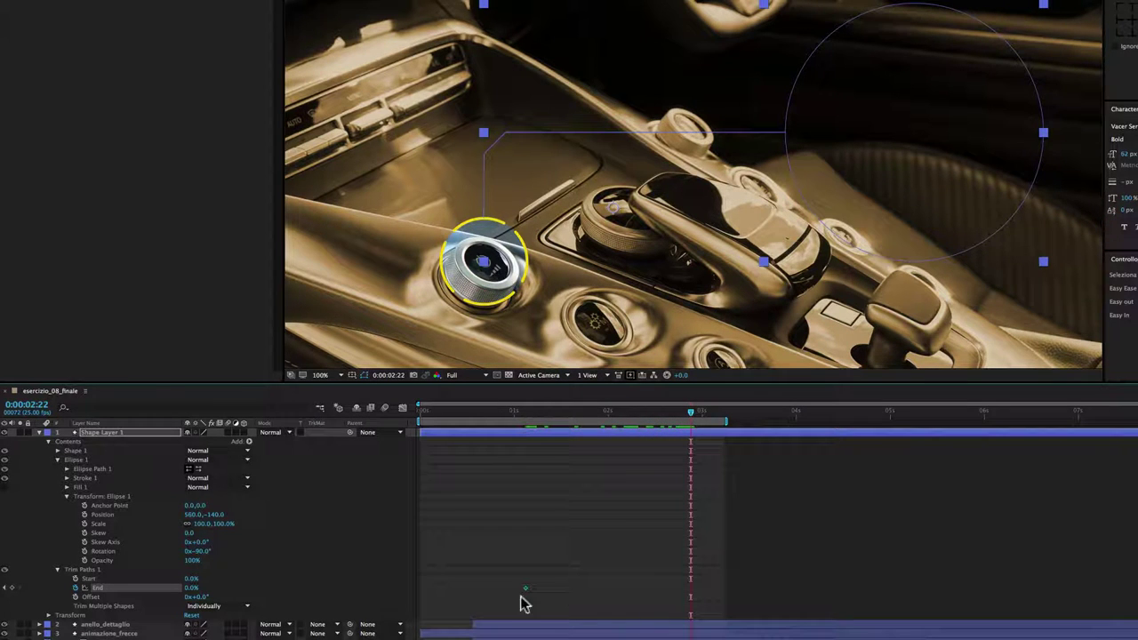
{"action": "left_click_drag", "start_coordinate": [190, 588], "coordinate": [507, 574]}
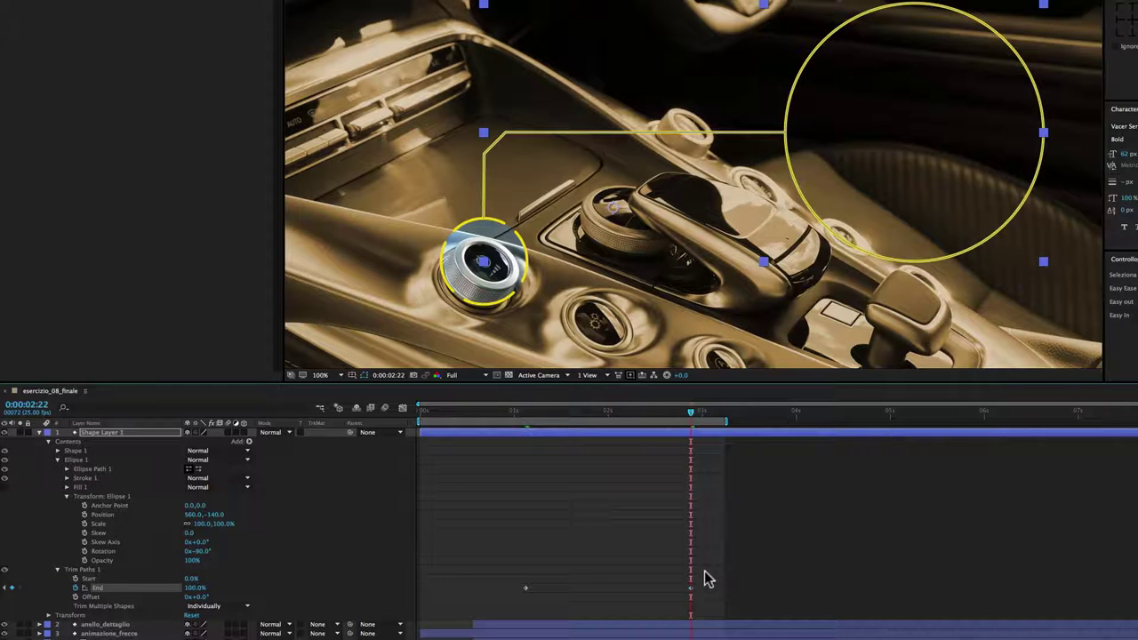
{"action": "left_click_drag", "start_coordinate": [704, 571], "coordinate": [514, 602]}
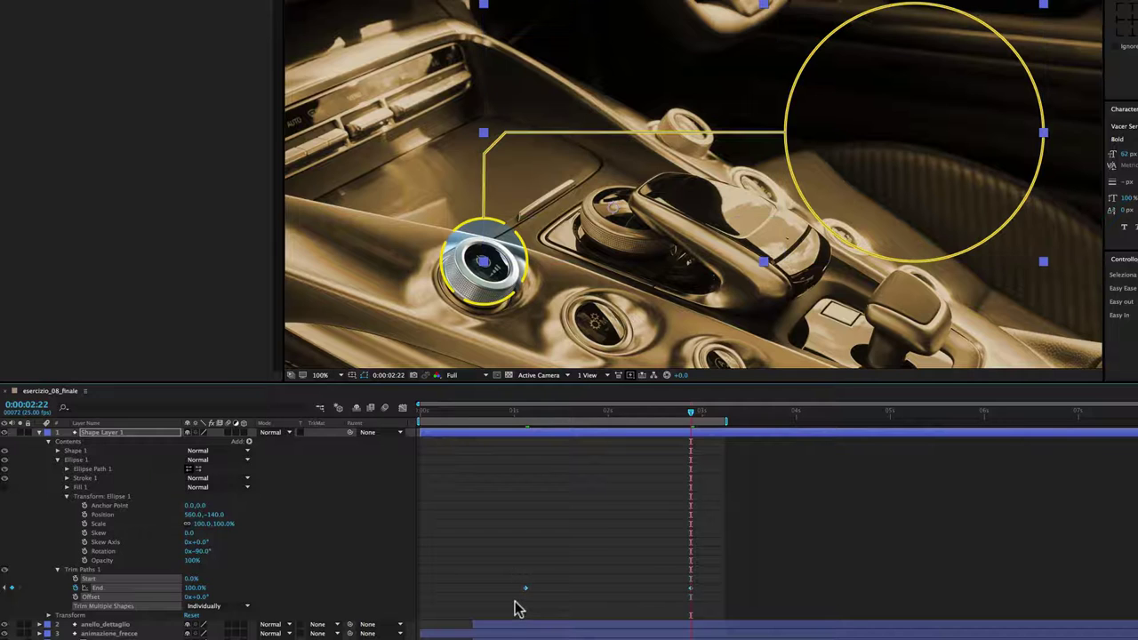
{"action": "key", "text": "F9"}
Preview the draw-on animation and make the shape layer start at 1 second
{"action": "left_click", "coordinate": [713, 415]}
{"action": "key", "text": "space"}
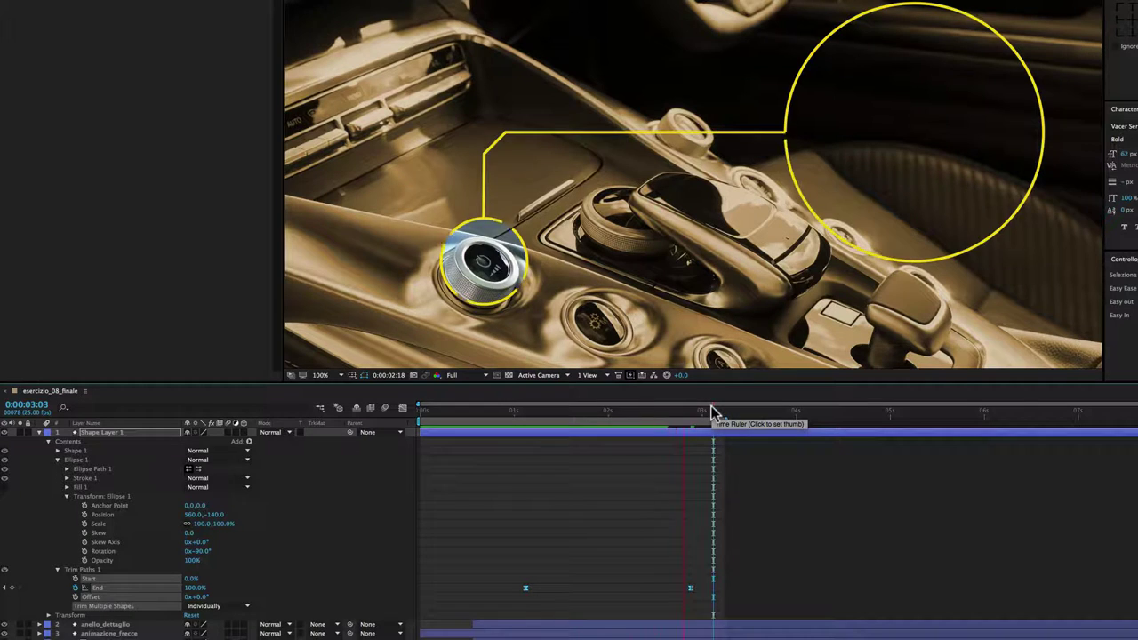
{"action": "key", "text": "space"}
{"action": "key", "text": "space"}
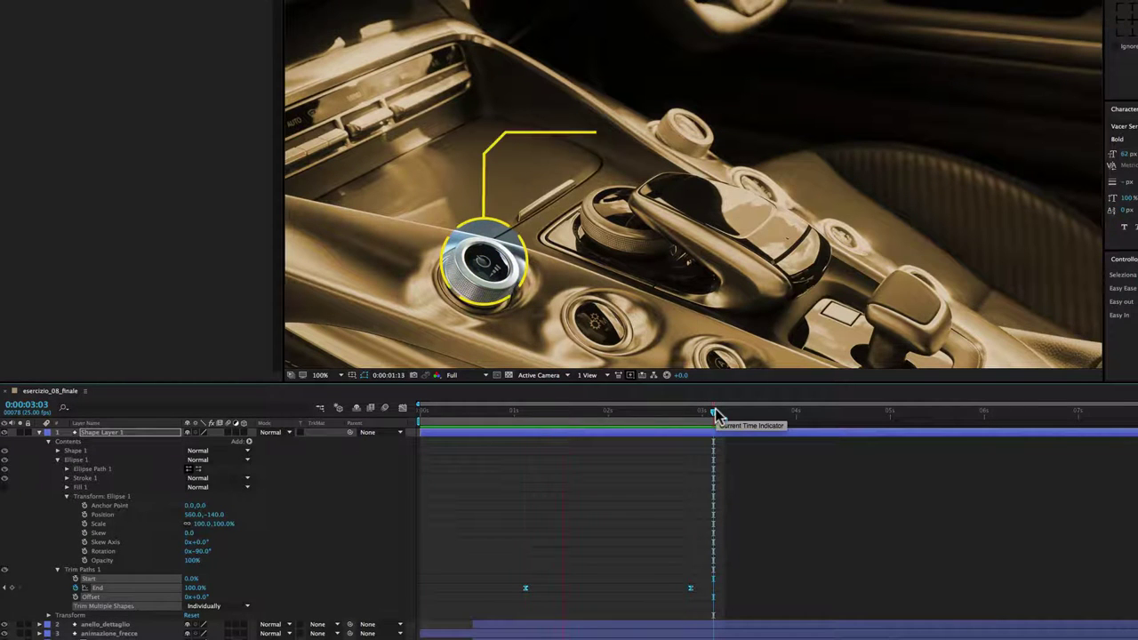
{"action": "key", "text": "space"}
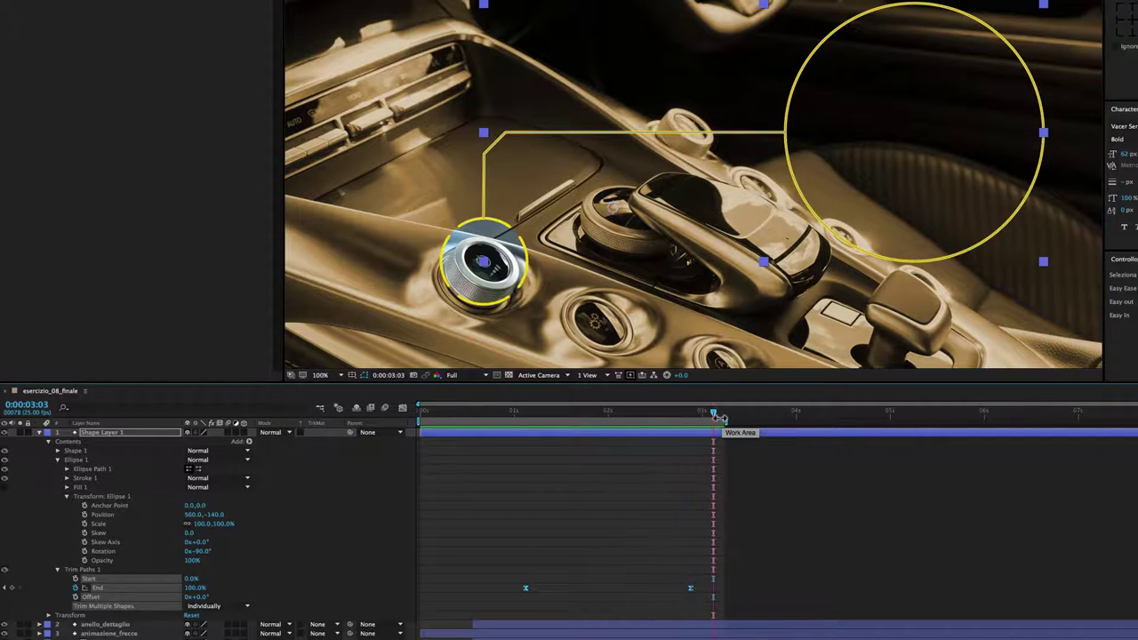
{"action": "left_click", "coordinate": [104, 433]}
{"action": "left_click", "coordinate": [525, 414]}
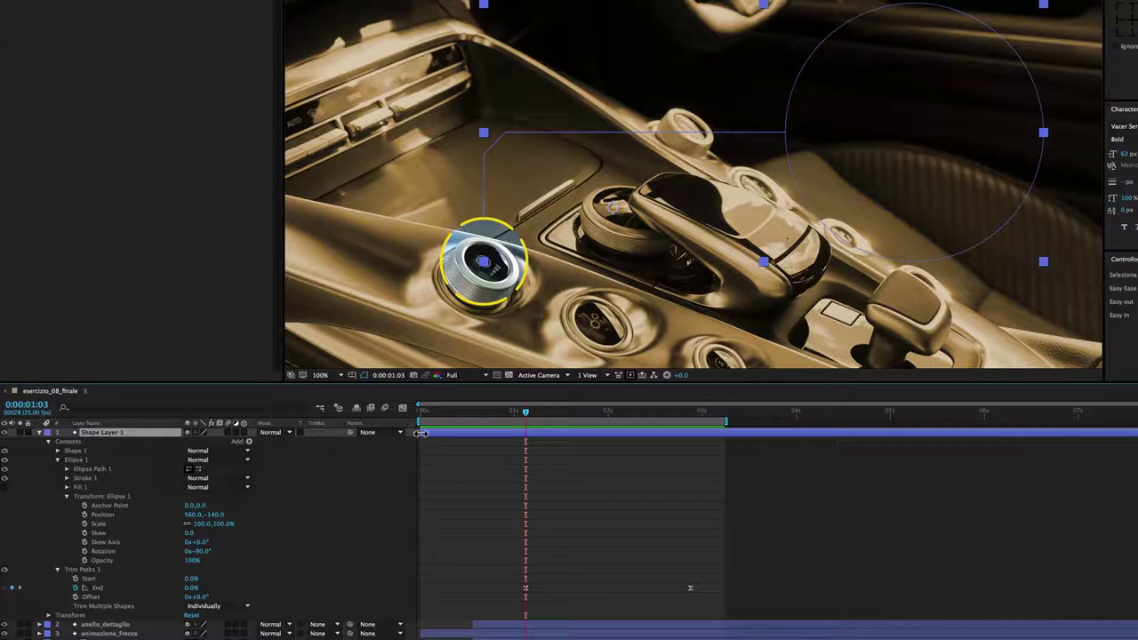
{"action": "left_click_drag", "start_coordinate": [423, 432], "coordinate": [526, 437]}
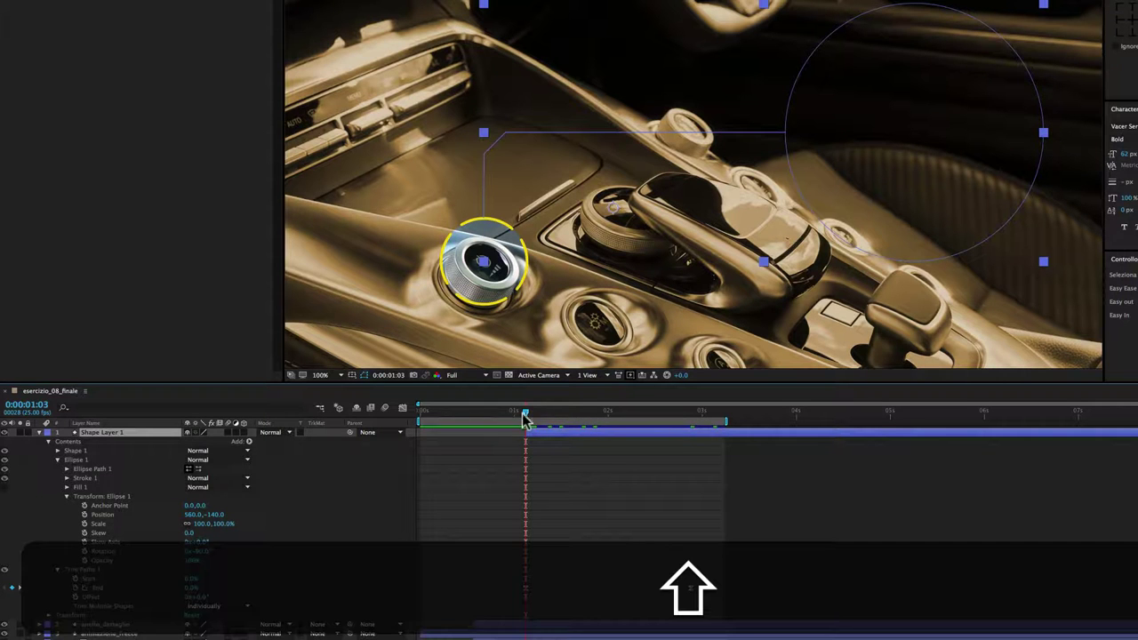
{"action": "left_click_drag", "start_coordinate": [525, 417], "coordinate": [627, 416]}
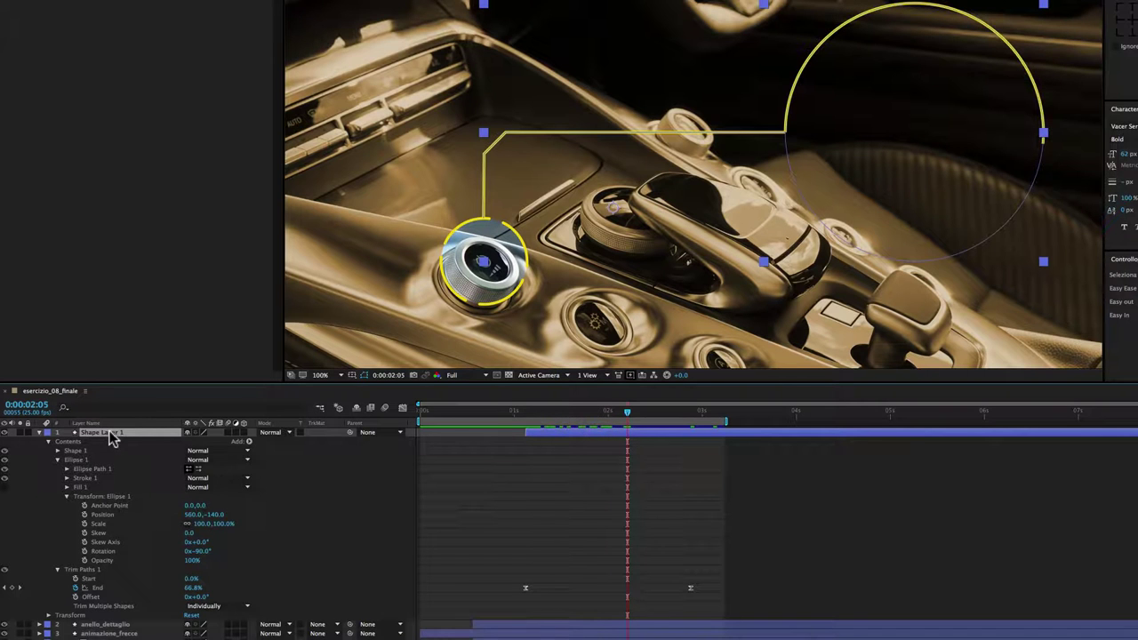
Rename Shape Layer 1 to 'linea+anello ingrandimento' and collapse its properties
{"action": "key", "text": "Return"}
{"action": "type", "text": "linea+anello ingrandimento"}
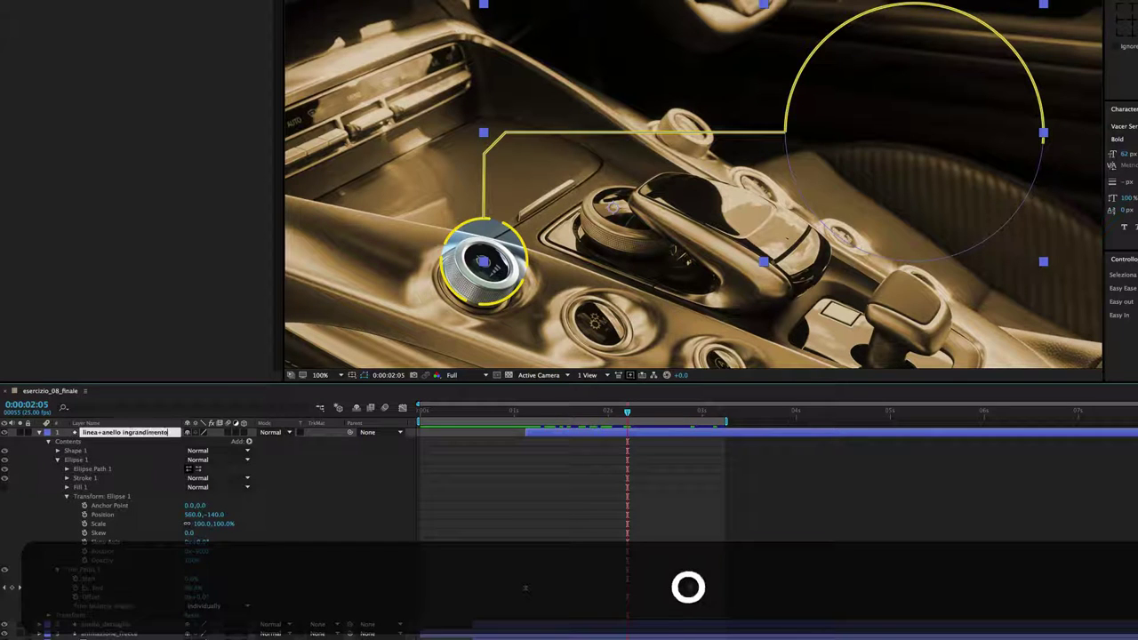
{"action": "key", "text": "Return"}
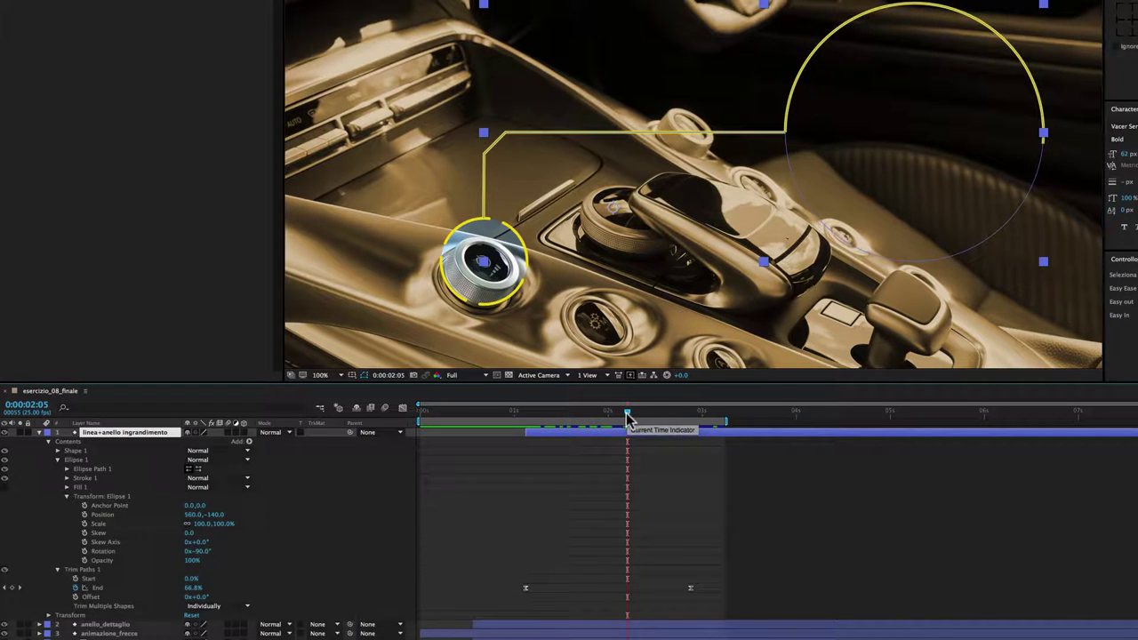
{"action": "key", "text": "Return"}
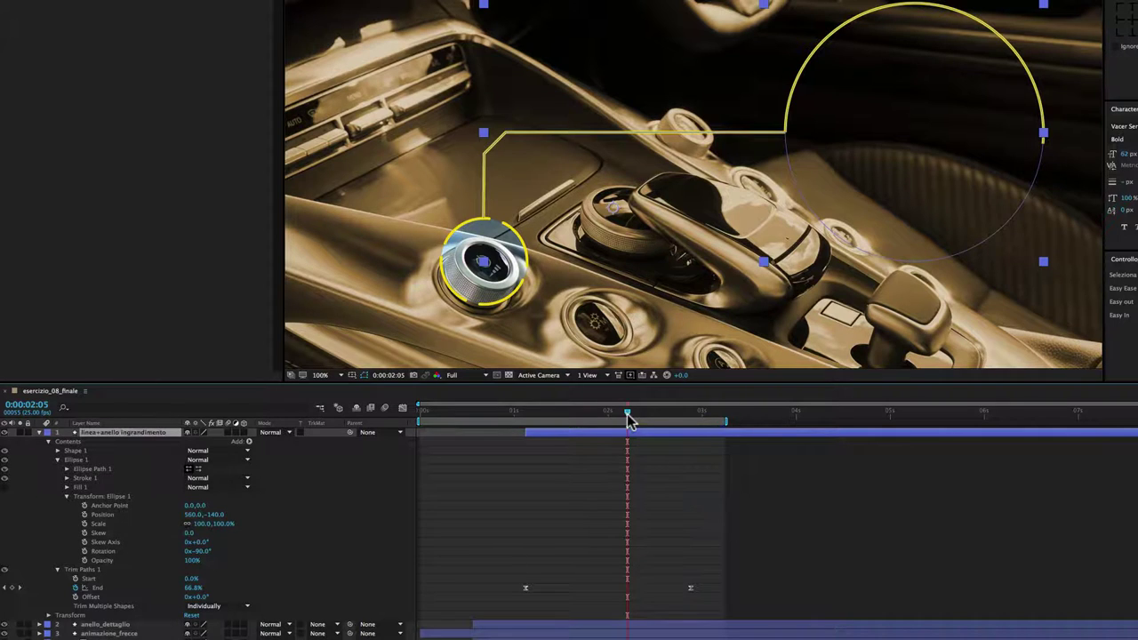
{"action": "left_click", "coordinate": [40, 432]}
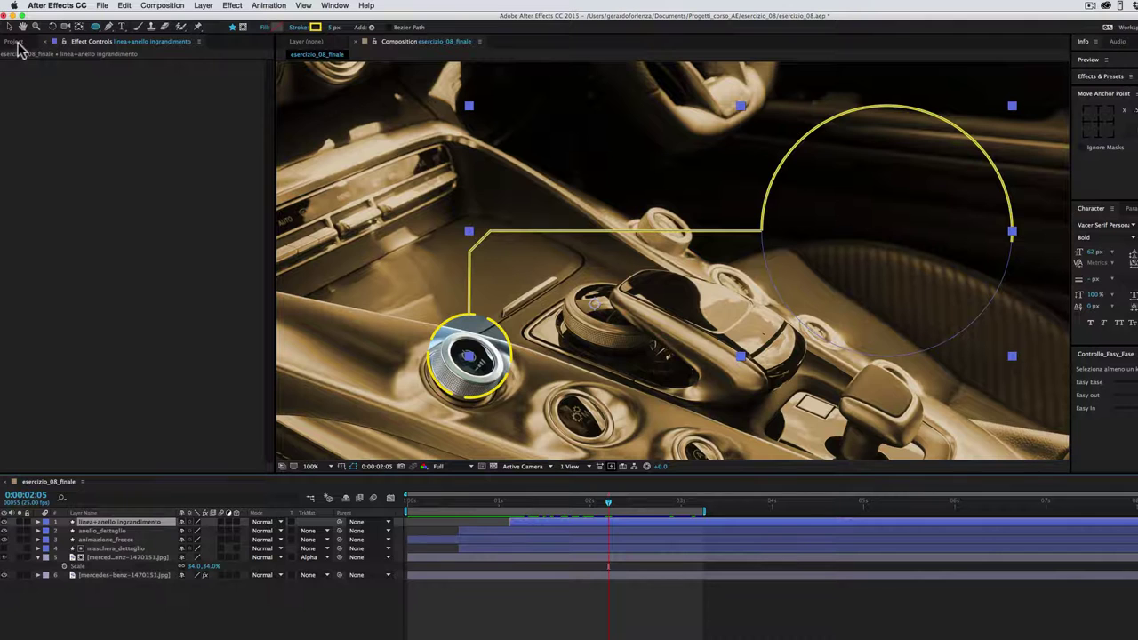
Add mercedes-benz-1470151.jpg below the callout layer, positioned so the knob sits inside the circle
{"action": "left_click", "coordinate": [20, 43]}
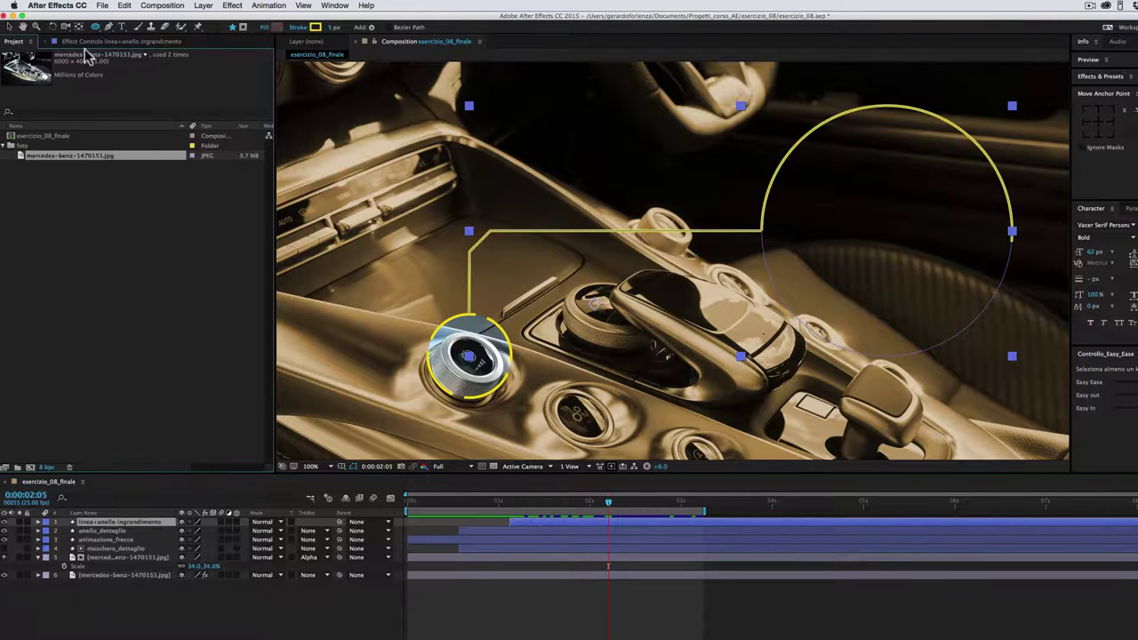
{"action": "left_click_drag", "start_coordinate": [22, 160], "coordinate": [130, 529]}
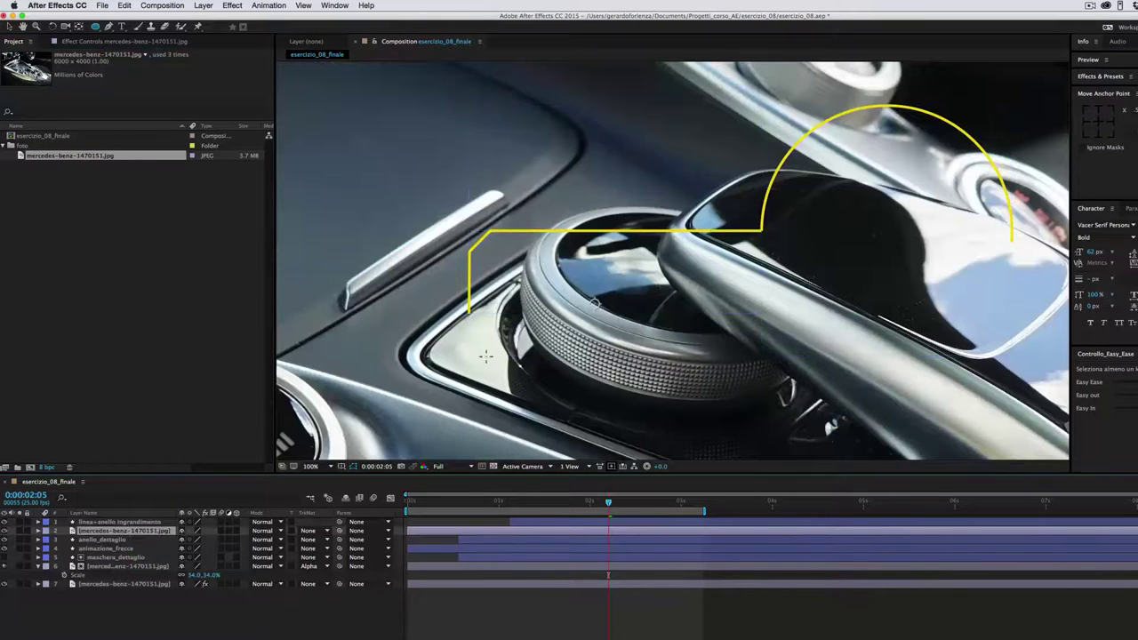
{"action": "scroll", "coordinate": [605, 353], "scroll_direction": "down", "scroll_amount": 2}
{"action": "left_click_drag", "start_coordinate": [468, 377], "coordinate": [797, 268]}
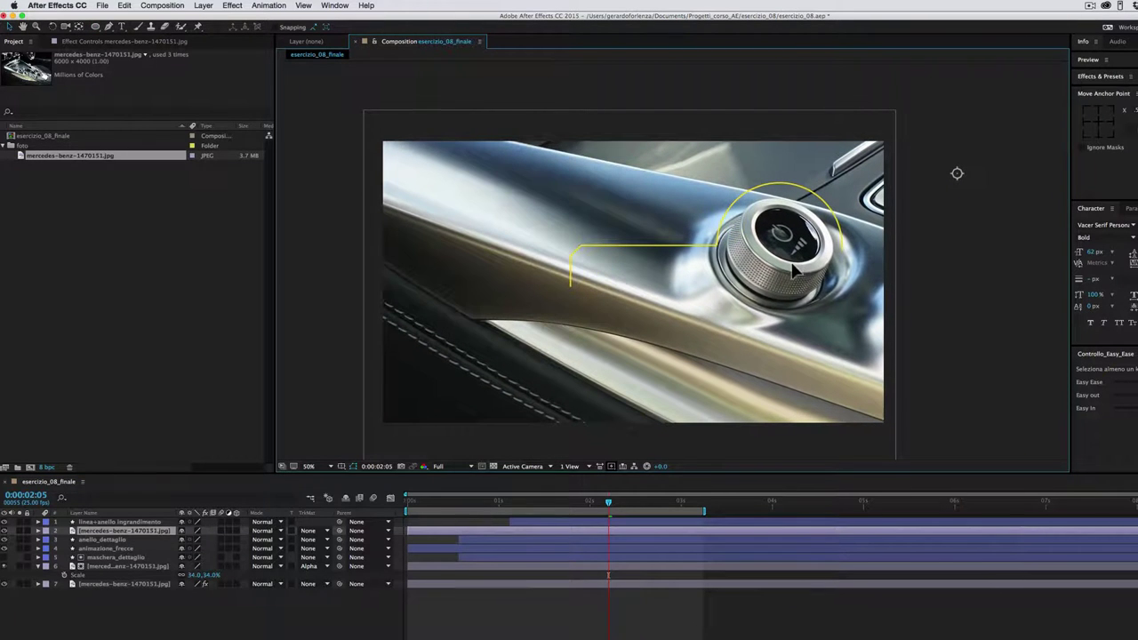
{"action": "left_click_drag", "start_coordinate": [605, 496], "coordinate": [635, 499]}
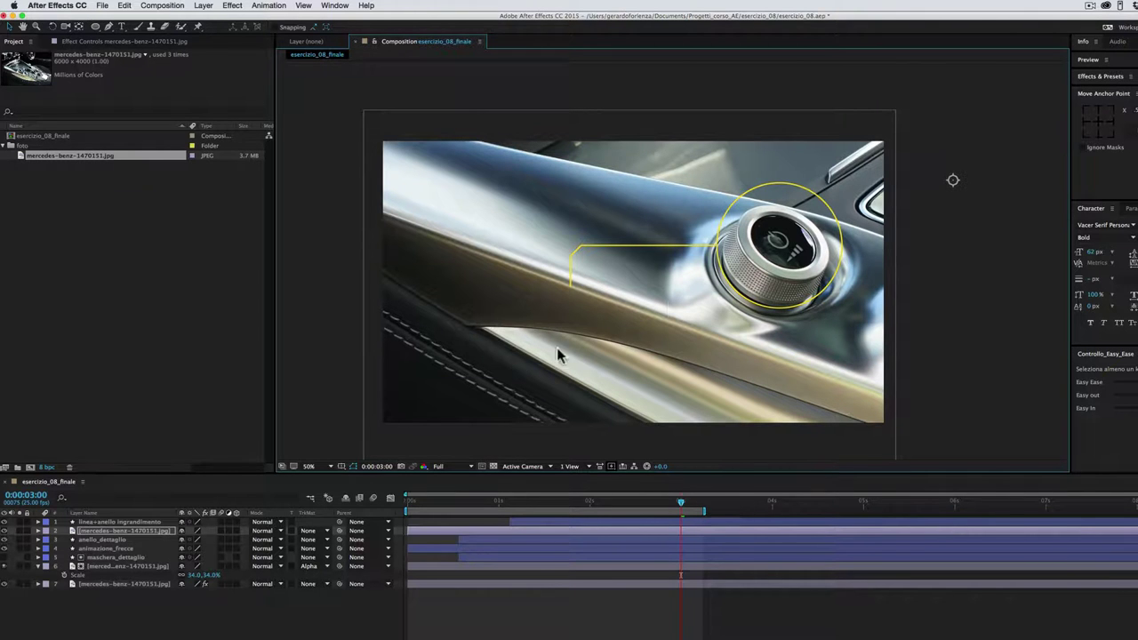
{"action": "left_click", "coordinate": [138, 525]}
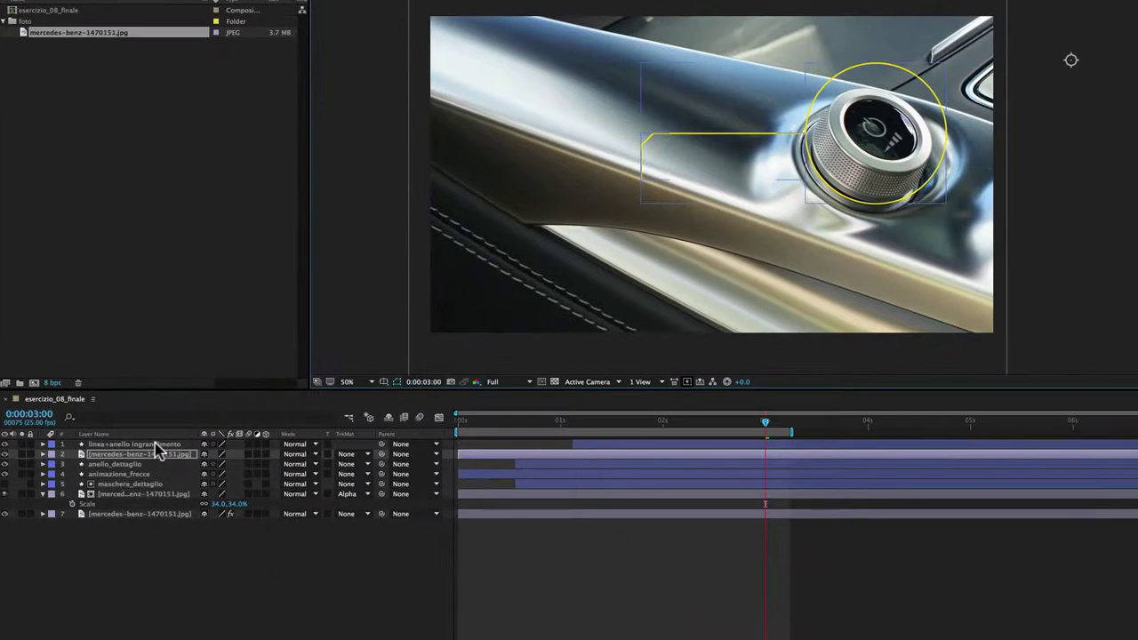
{"action": "left_click", "coordinate": [156, 444]}
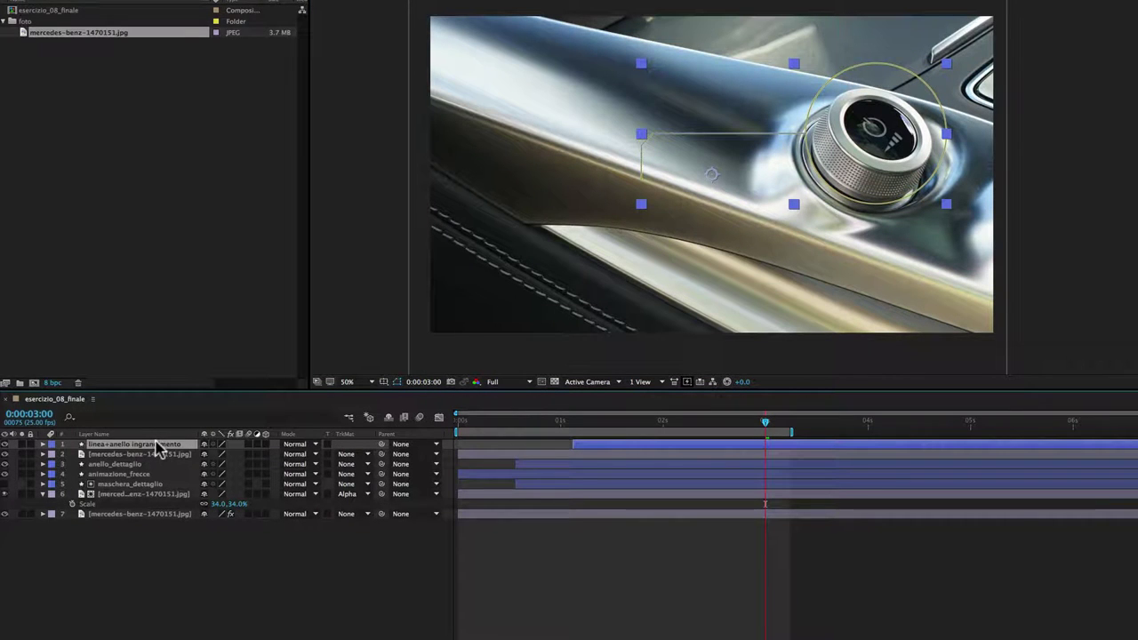
Duplicate the callout layer below the original and rename it maschera_foto_ingrandimento
{"action": "key", "text": "super"}
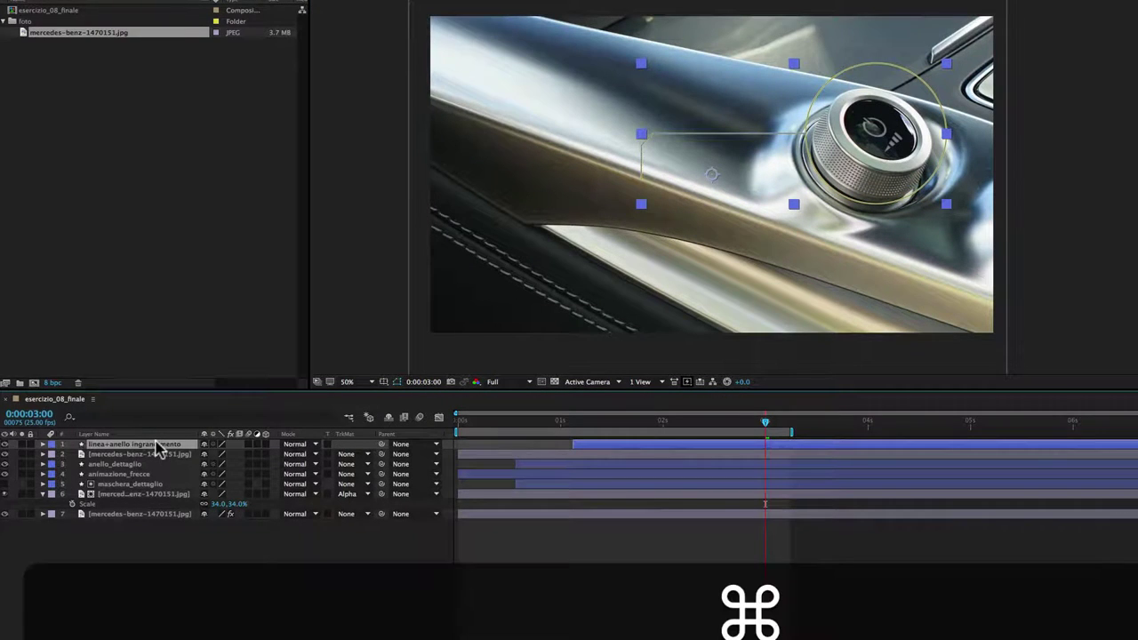
{"action": "key", "text": "super+d"}
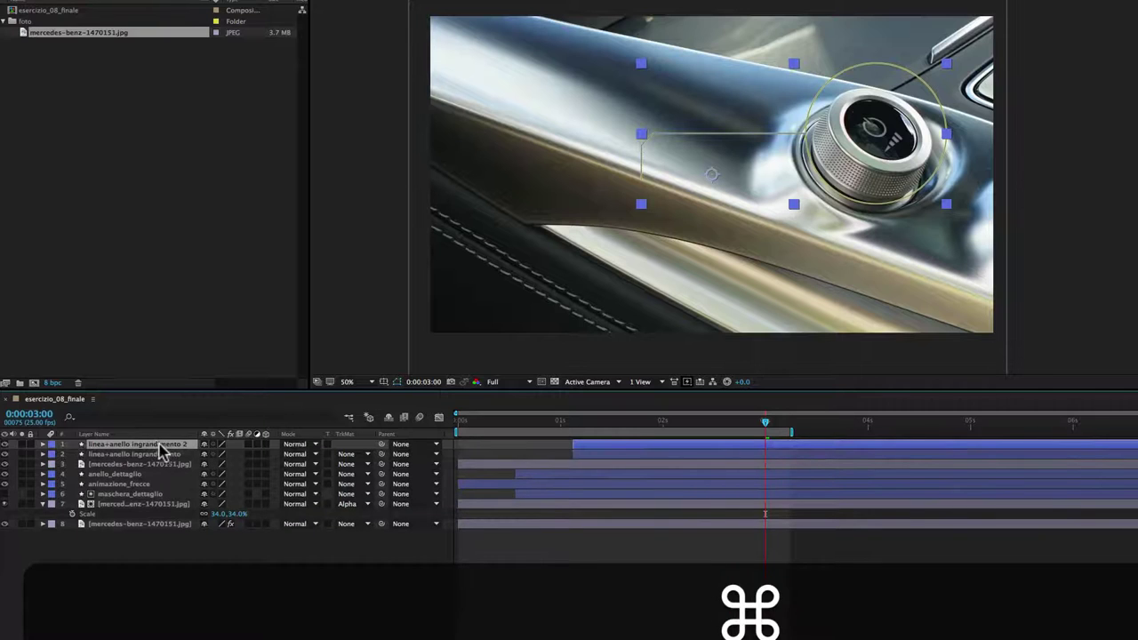
{"action": "left_click_drag", "start_coordinate": [176, 469], "coordinate": [173, 463]}
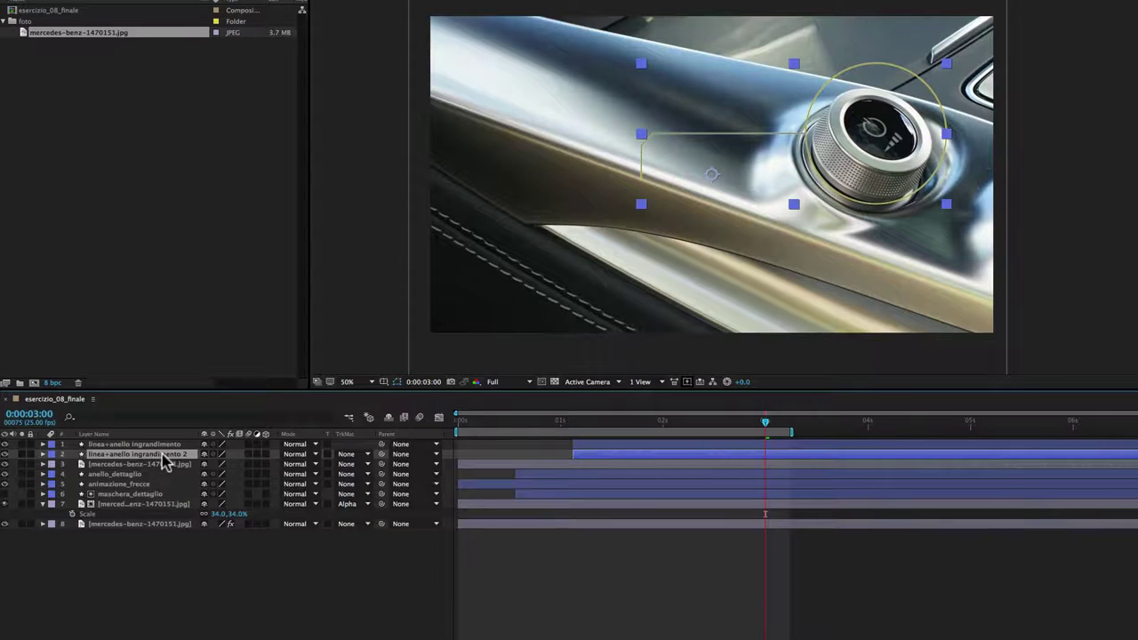
{"action": "key", "text": "Return"}
{"action": "type", "text": "maschera_foto_ingrandimen"}
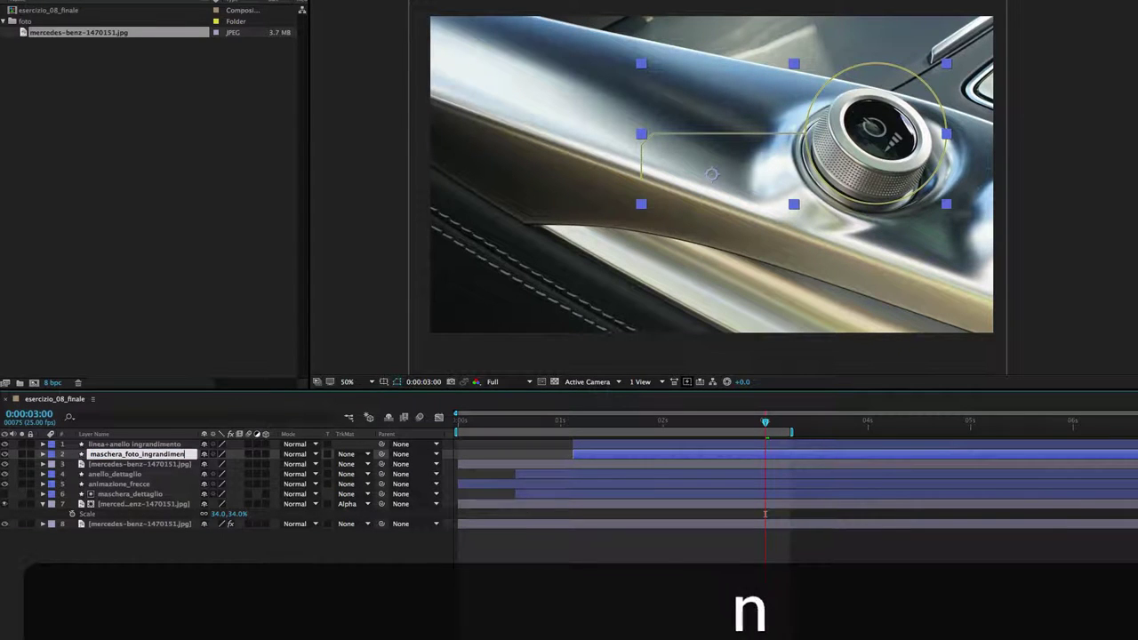
{"action": "type", "text": "to"}
{"action": "key", "text": "Return"}
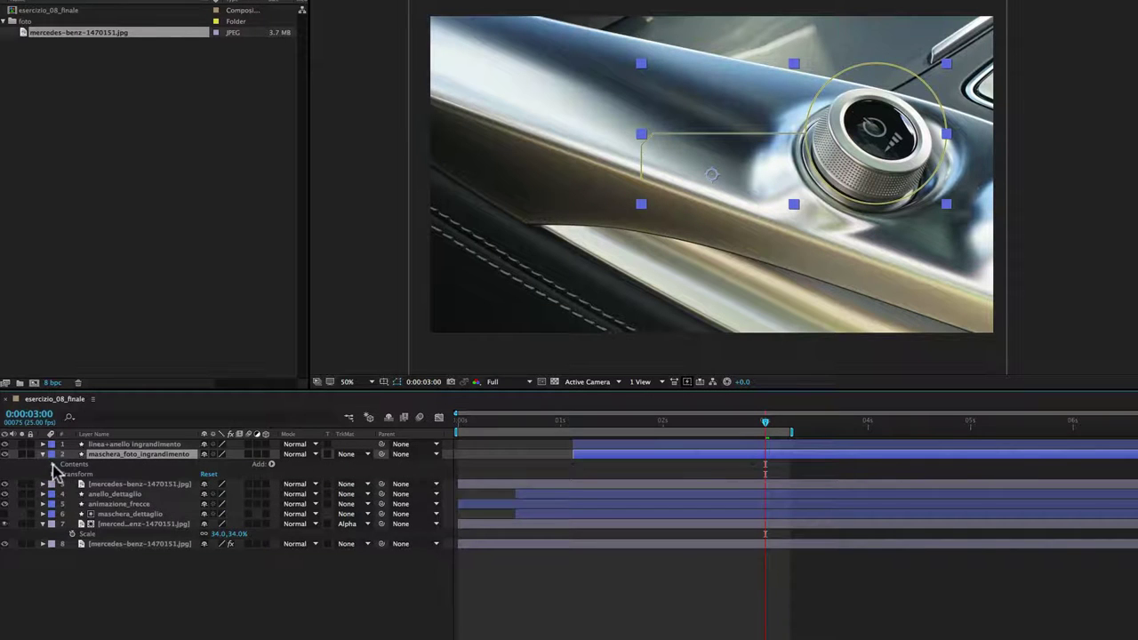
Delete Shape 1 and Trim Paths 1 from the copy and enable Ellipse 1's fill
{"action": "left_click", "coordinate": [42, 453]}
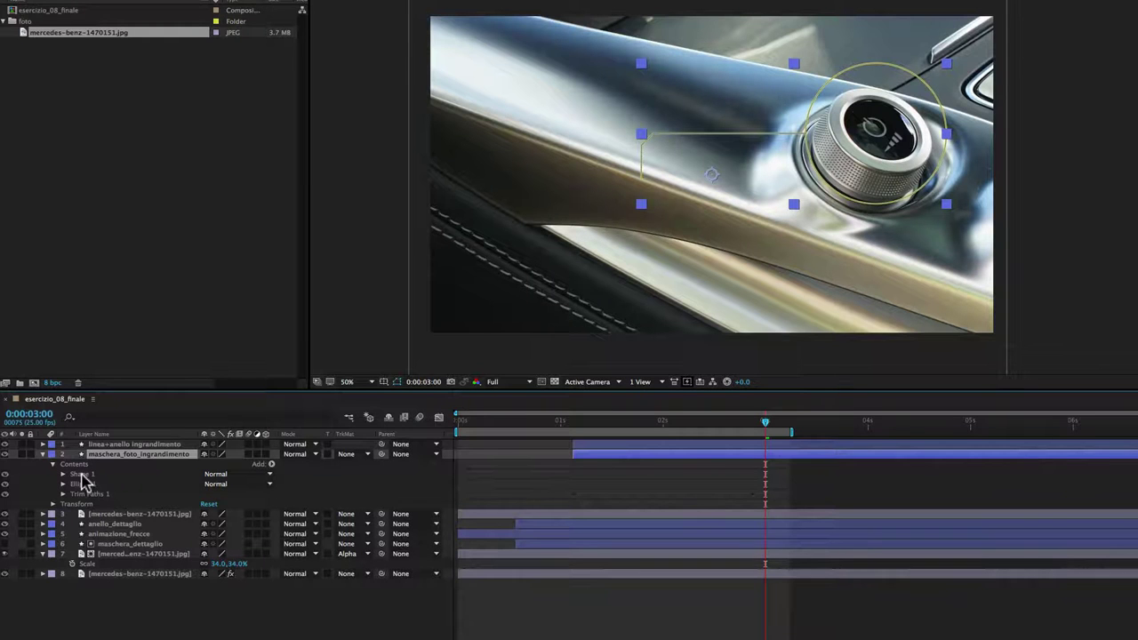
{"action": "left_click", "coordinate": [81, 475]}
{"action": "key", "text": "BackSpace"}
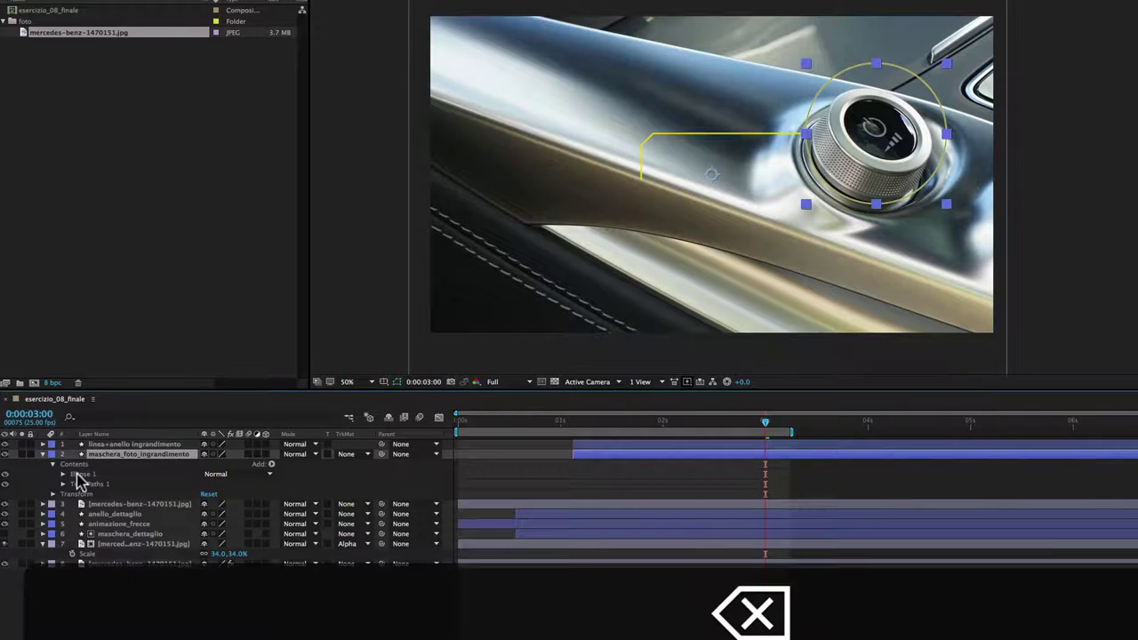
{"action": "left_click", "coordinate": [89, 486]}
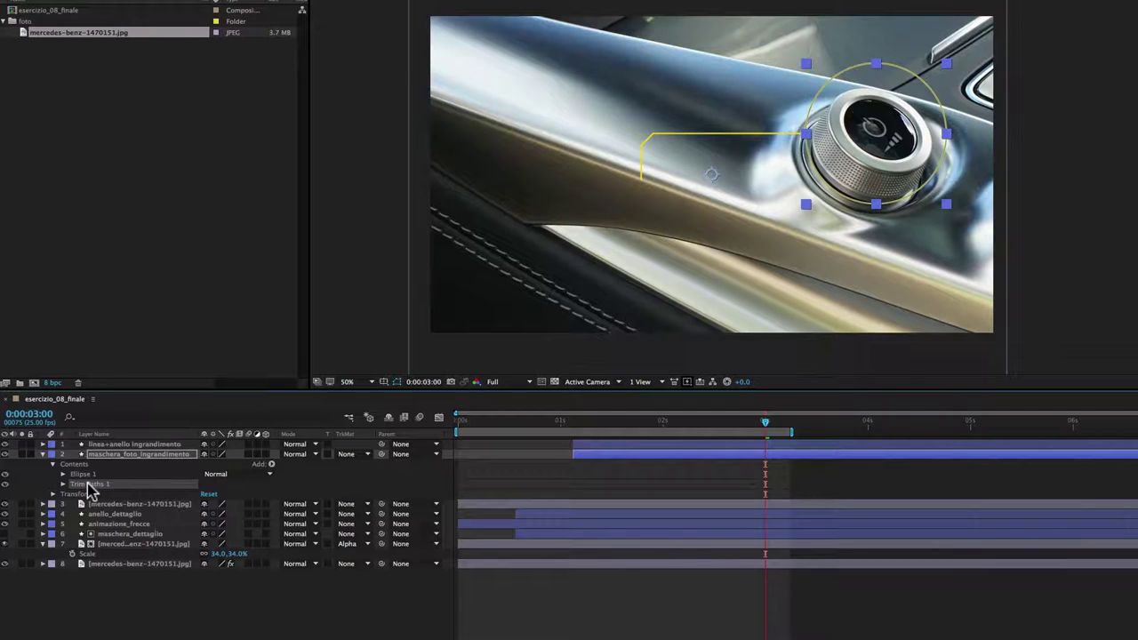
{"action": "key", "text": "BackSpace"}
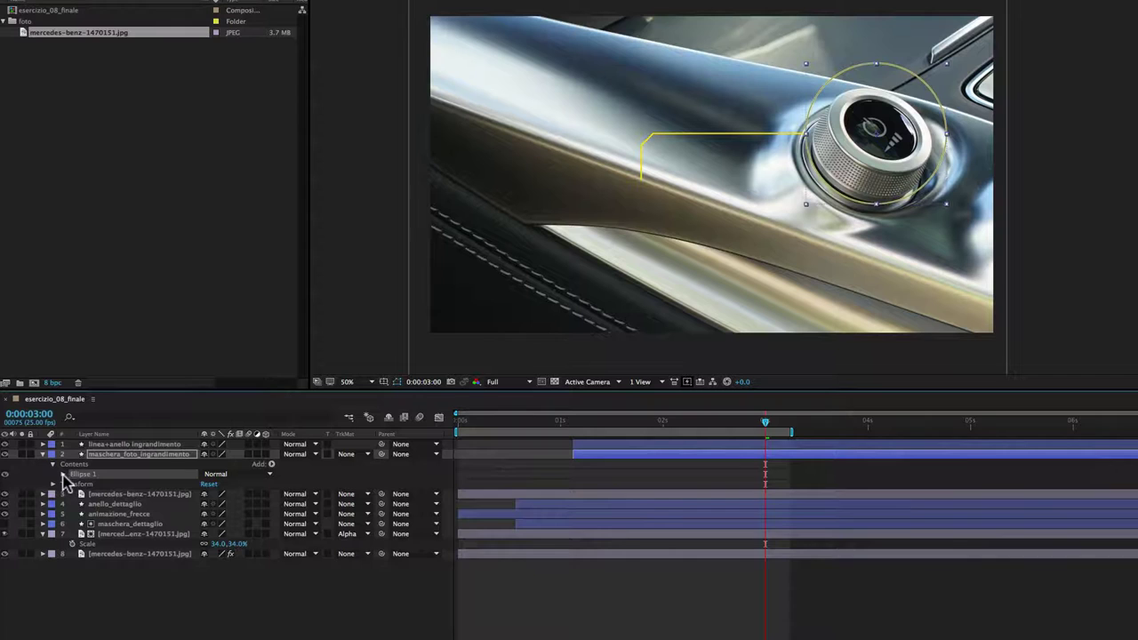
{"action": "left_click", "coordinate": [63, 475]}
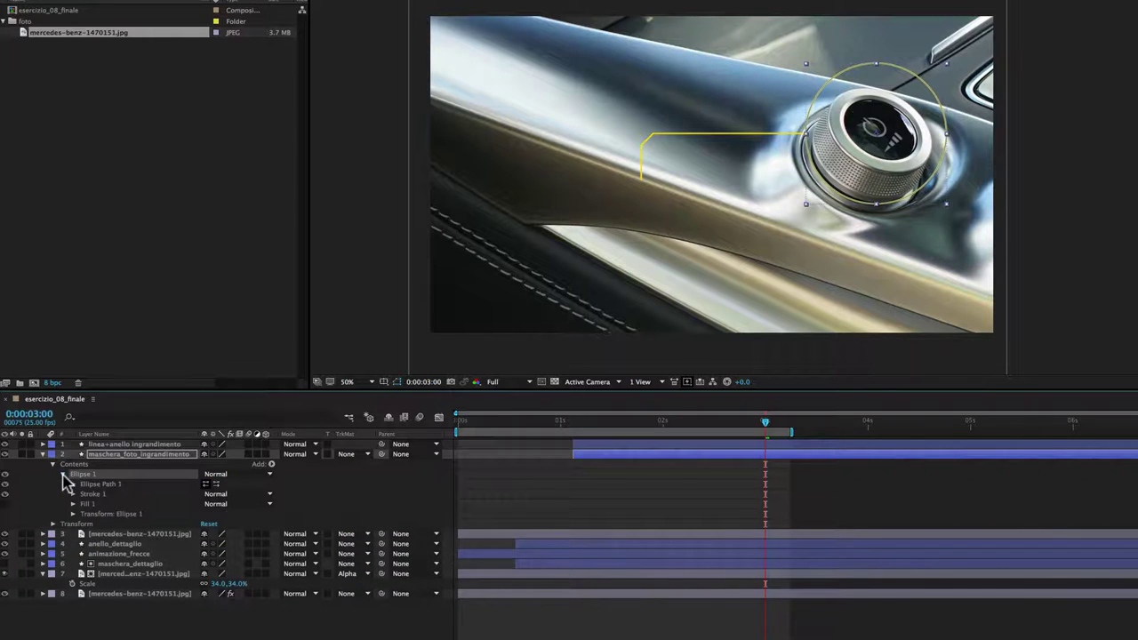
{"action": "left_click", "coordinate": [5, 504]}
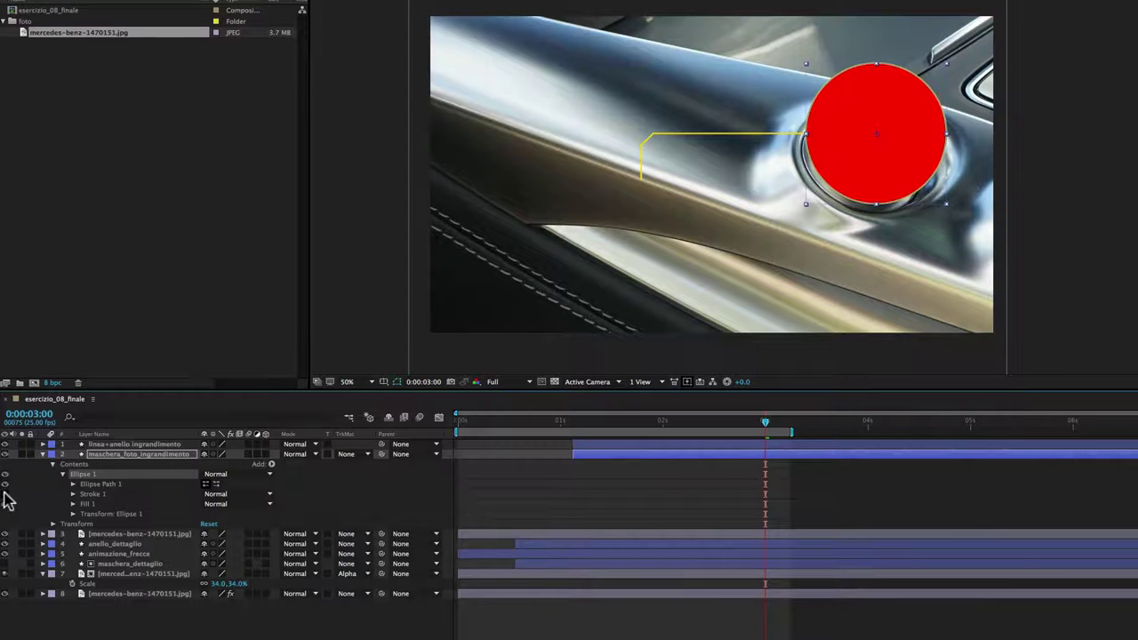
Set the enlarged Mercedes photo layer's track matte to Alpha Matte 'maschera_foto_ingrandimento' and preview the inset
{"action": "left_click", "coordinate": [43, 454]}
{"action": "left_click", "coordinate": [123, 464]}
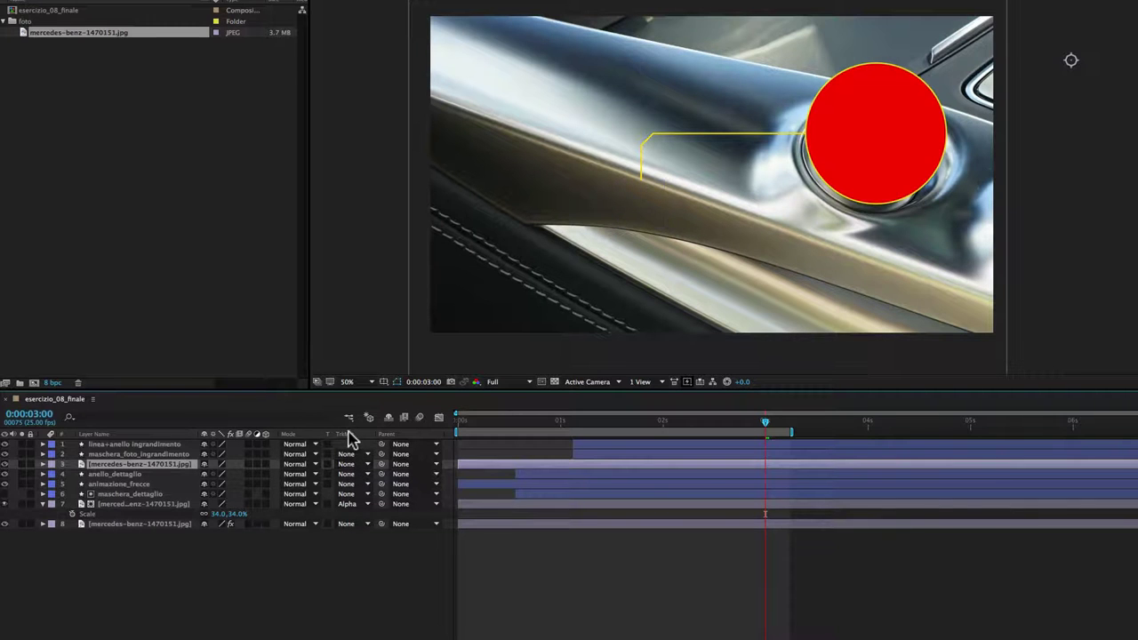
{"action": "left_click", "coordinate": [351, 468]}
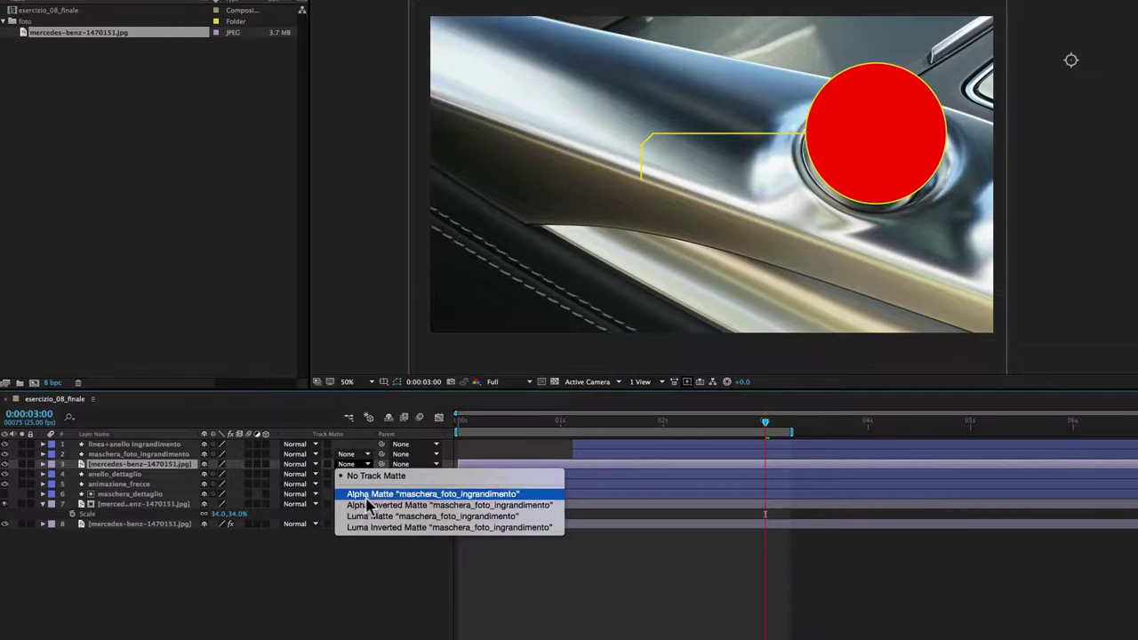
{"action": "left_click", "coordinate": [370, 496]}
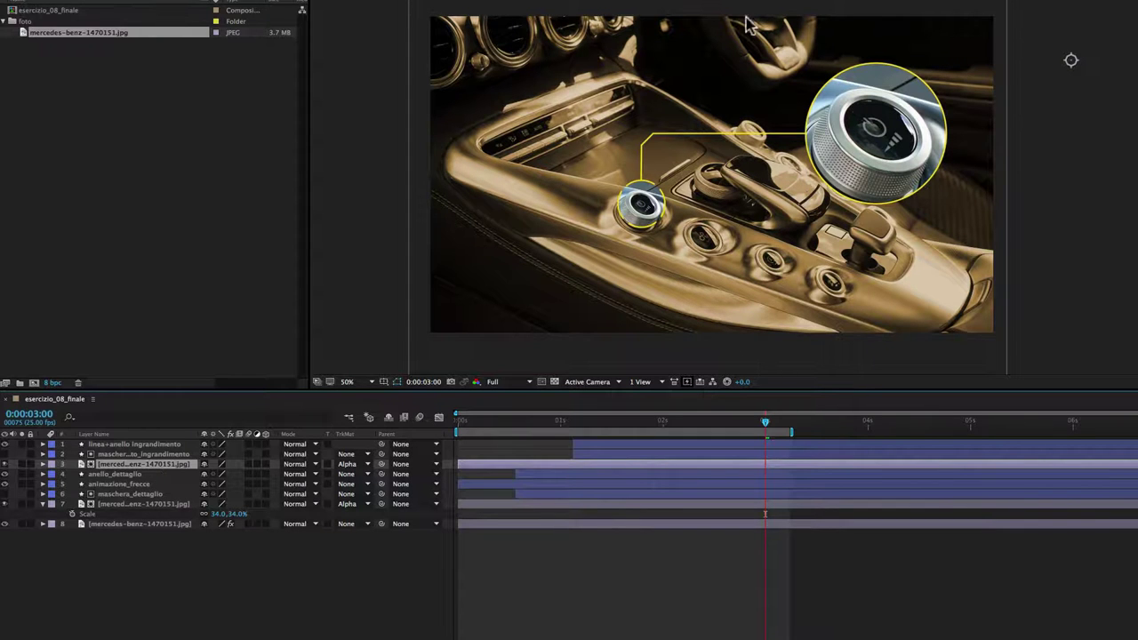
{"action": "left_click_drag", "start_coordinate": [766, 423], "coordinate": [743, 426]}
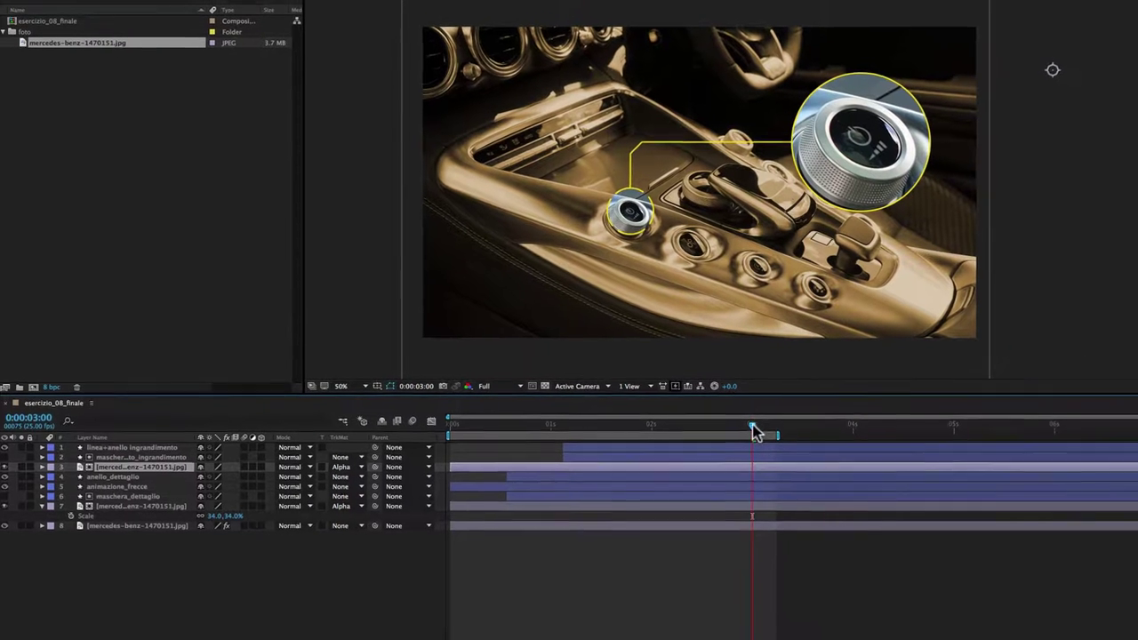
Rewind the reference video in QuickTime Player 7 to where the inset circle is drawing on
{"action": "key", "text": "super+Tab"}
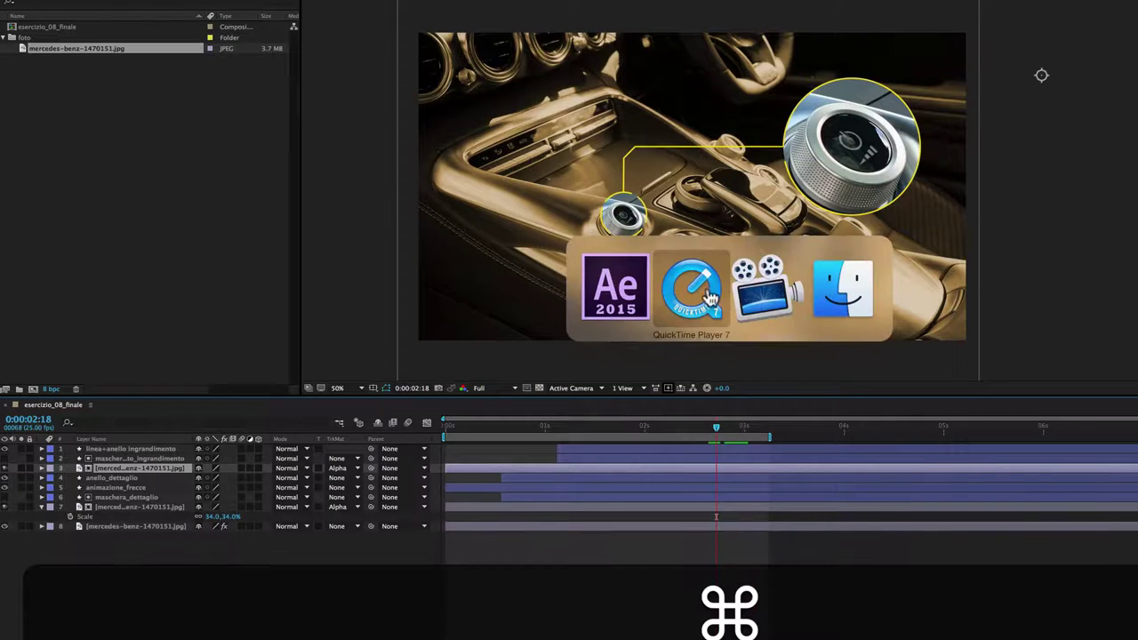
{"action": "mouse_move", "coordinate": [805, 524]}
{"action": "left_mouse_down"}
{"action": "mouse_move", "coordinate": [496, 525]}
{"action": "mouse_move", "coordinate": [521, 526]}
{"action": "left_mouse_up"}
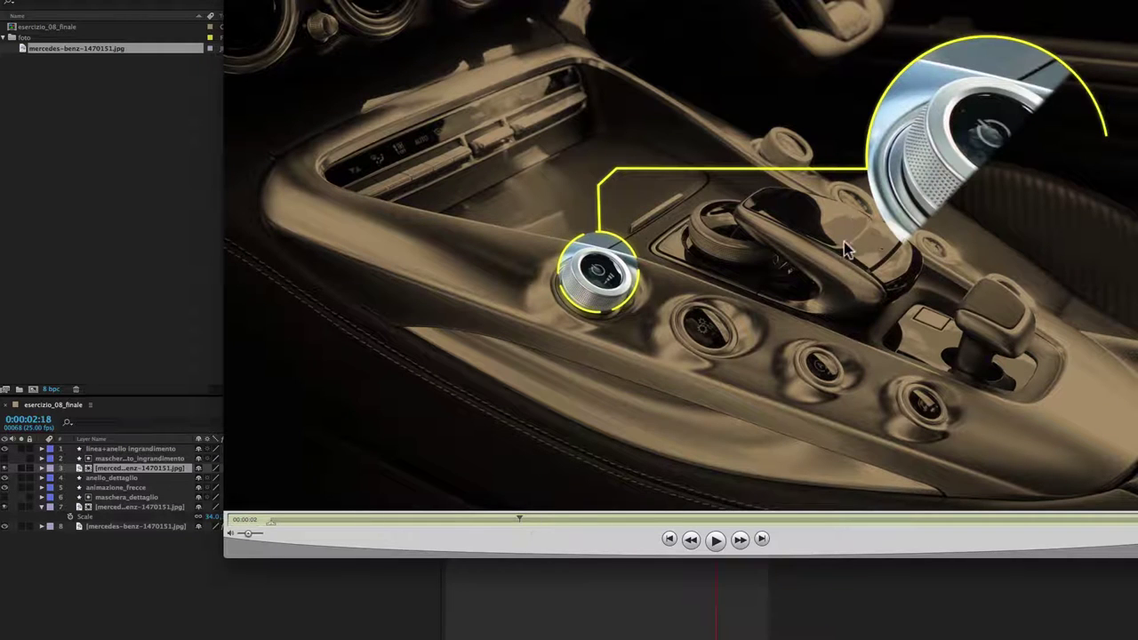
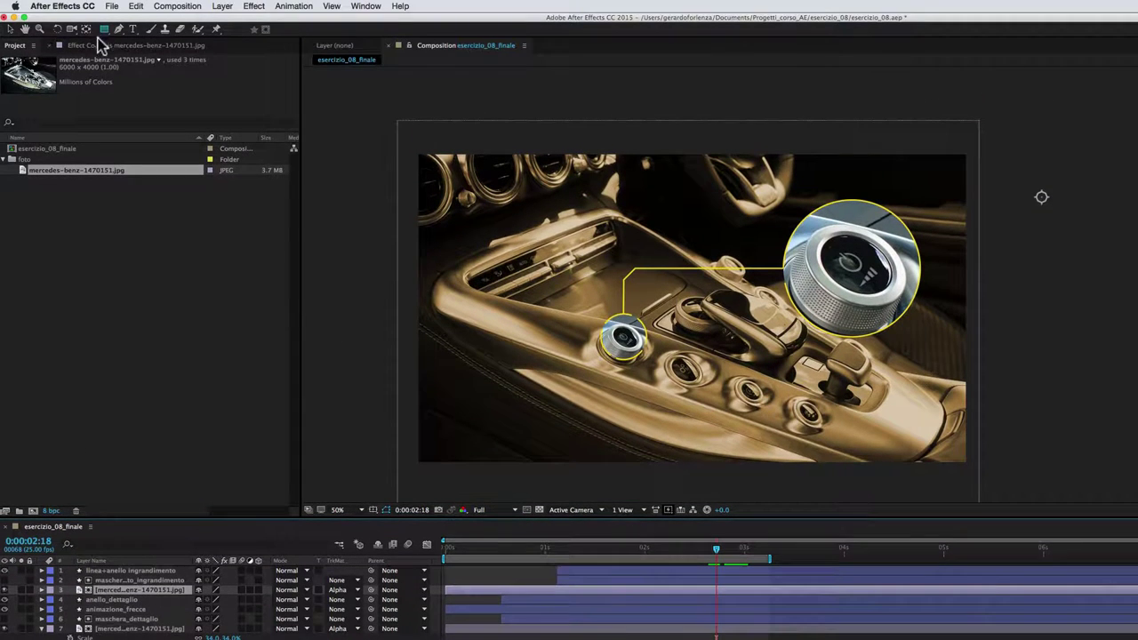
Draw a rectangular mask across the ring on the magnified knob photo
{"action": "left_click", "coordinate": [103, 29]}
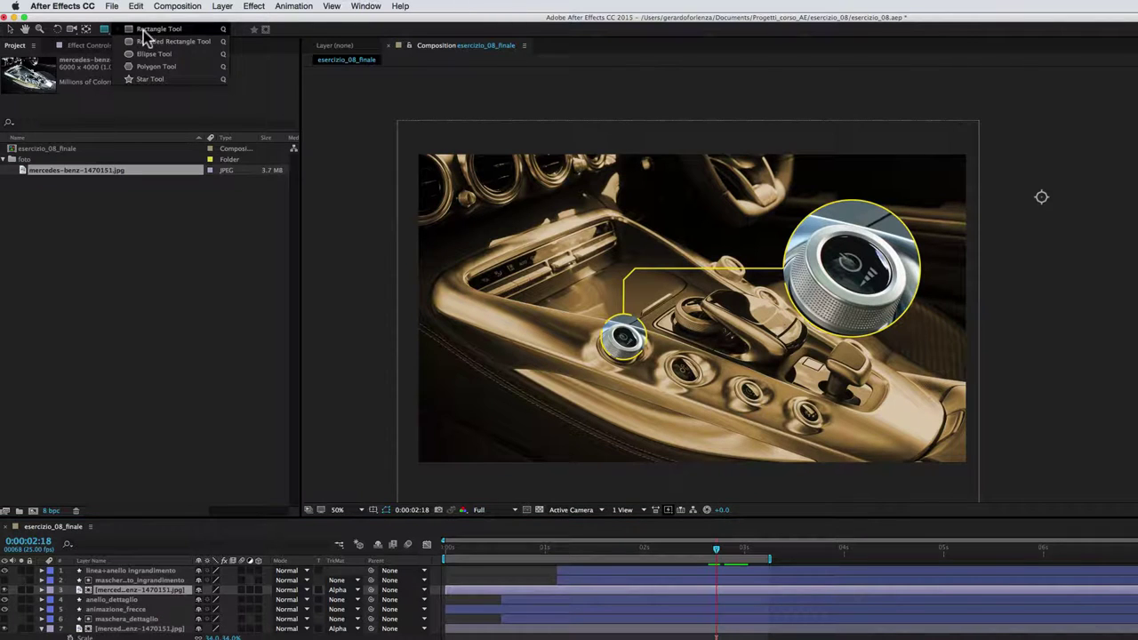
{"action": "left_click", "coordinate": [147, 30]}
{"action": "left_click_drag", "start_coordinate": [718, 221], "coordinate": [992, 299]}
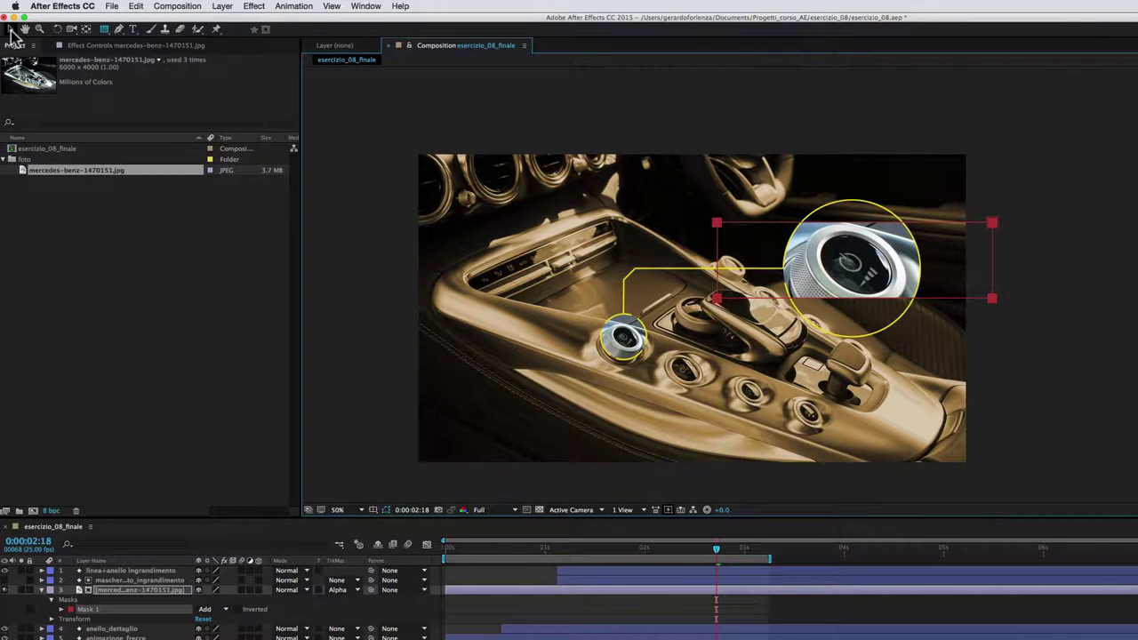
Rotate Mask 1 counter-clockwise and shift it up-left so the ring is empty
{"action": "left_click", "coordinate": [11, 30]}
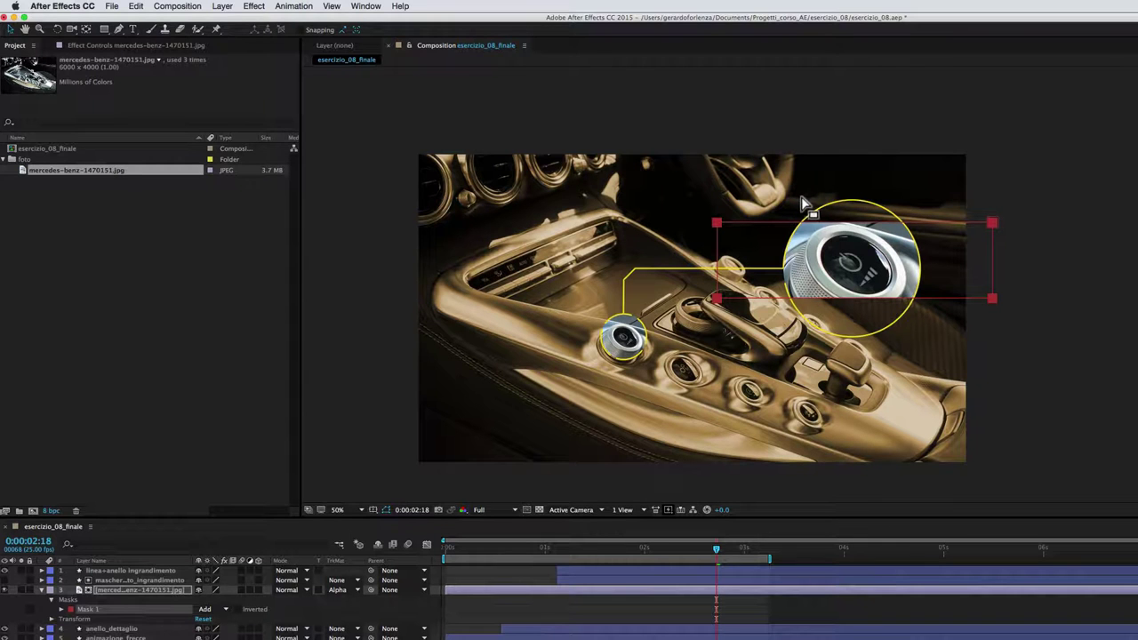
{"action": "left_click", "coordinate": [992, 299]}
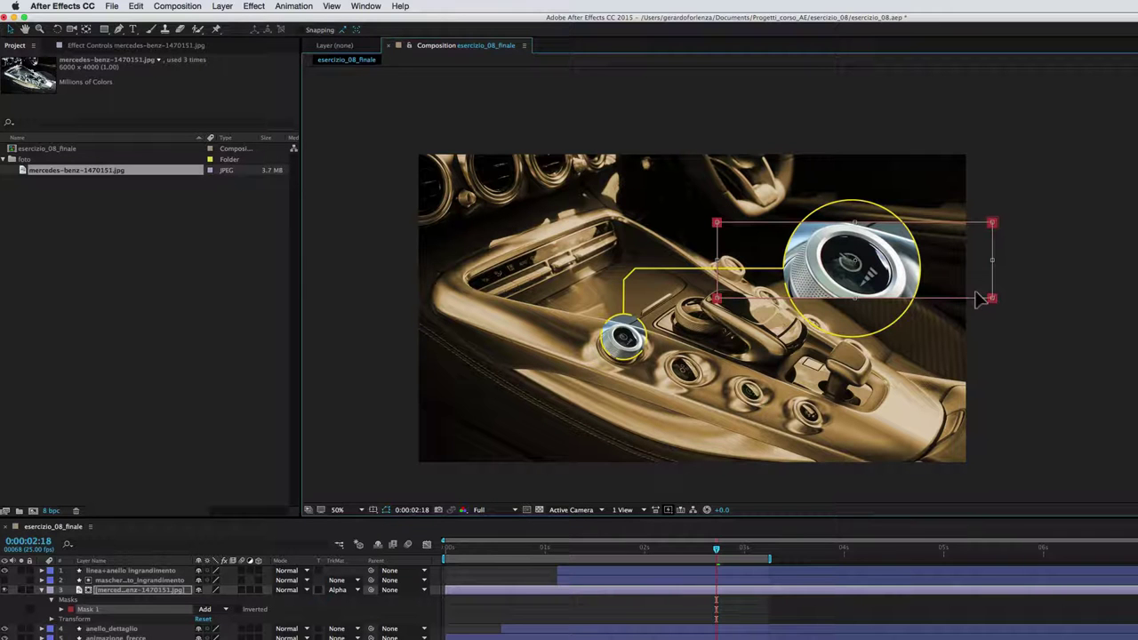
{"action": "left_click_drag", "start_coordinate": [1002, 307], "coordinate": [982, 227]}
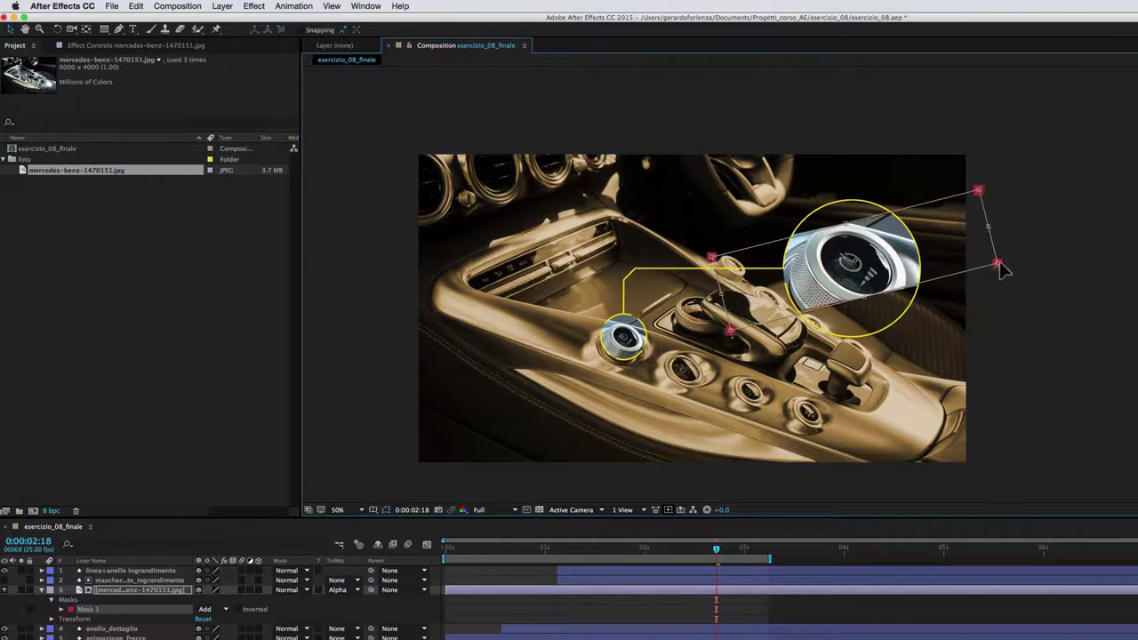
{"action": "left_click_drag", "start_coordinate": [881, 273], "coordinate": [805, 189]}
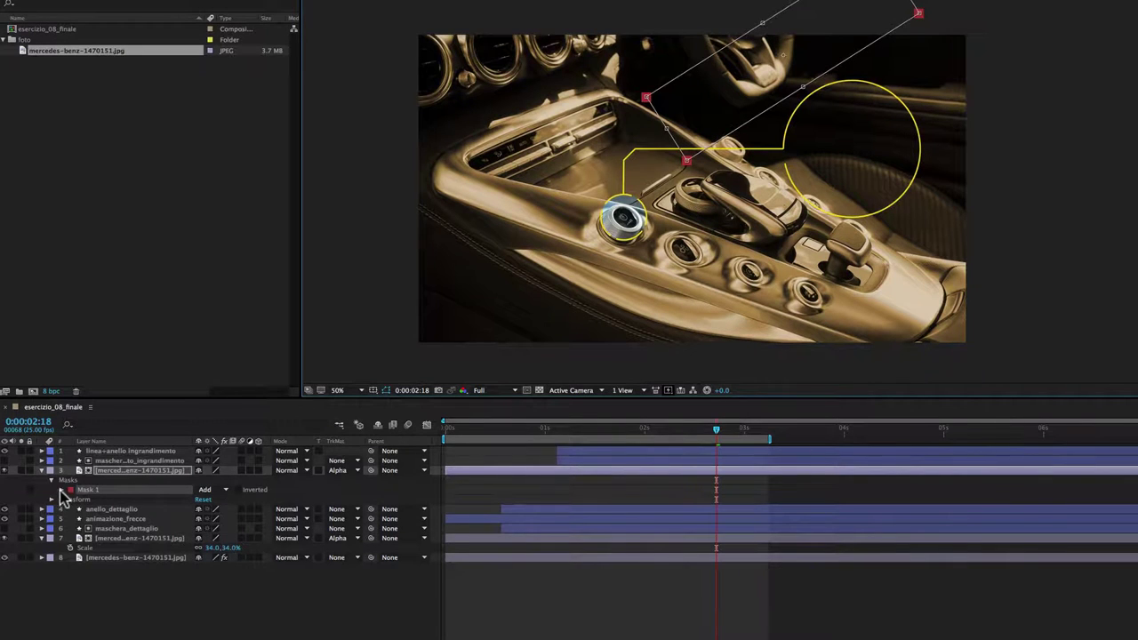
Set a Mask Path keyframe for Mask 1 at 0:00:01:22
{"action": "left_click", "coordinate": [60, 490]}
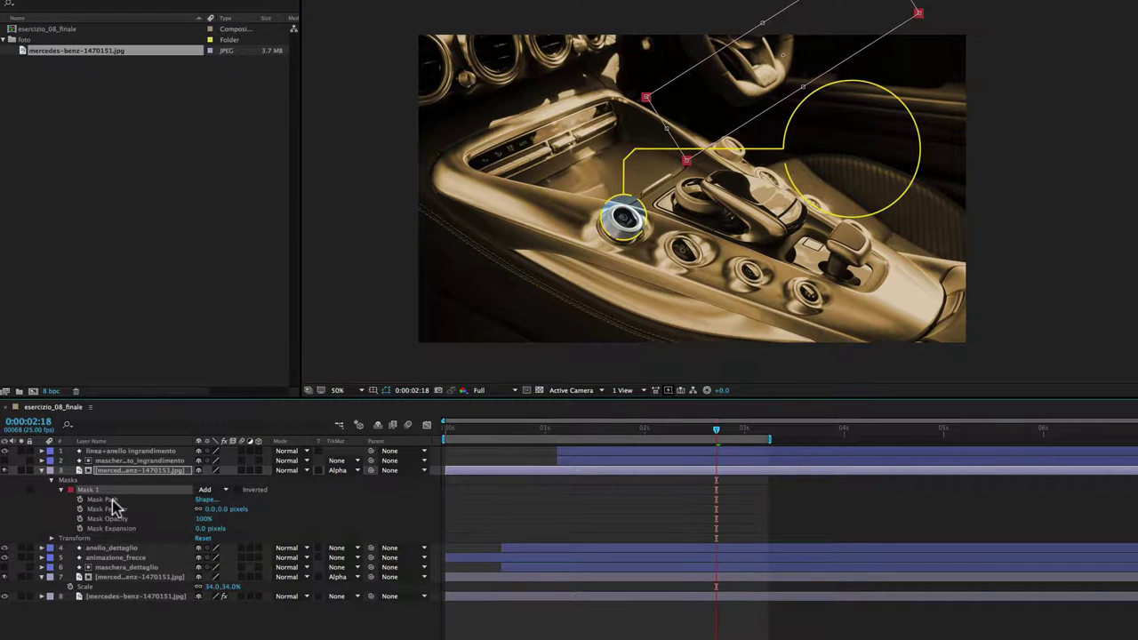
{"action": "left_click", "coordinate": [108, 500]}
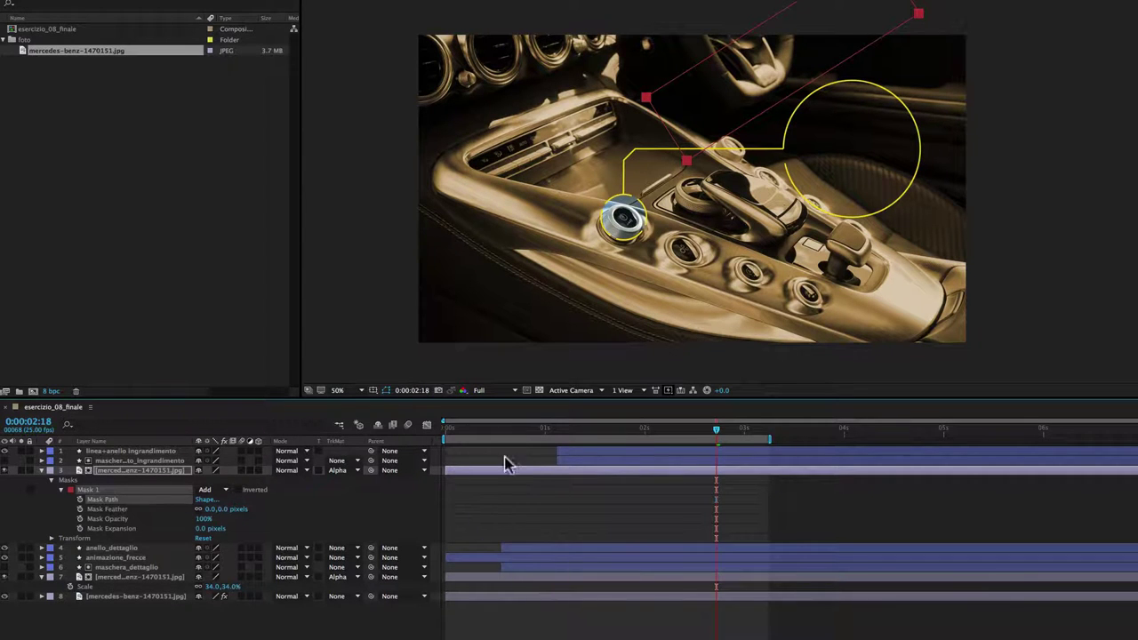
{"action": "left_click_drag", "start_coordinate": [717, 433], "coordinate": [630, 435]}
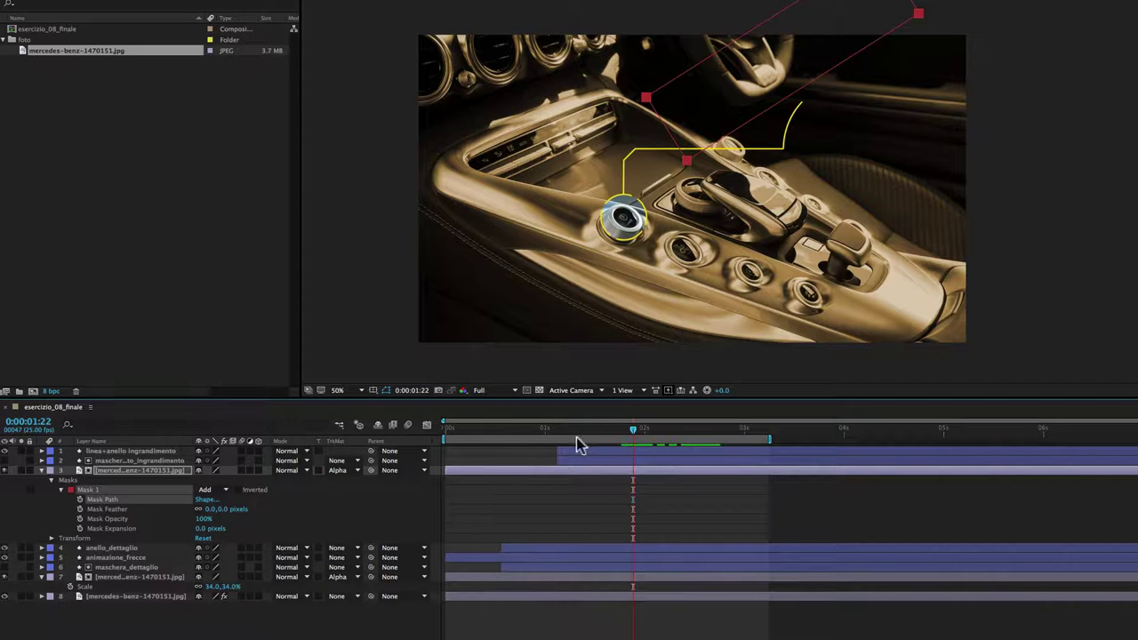
{"action": "left_click", "coordinate": [80, 500]}
At 0:00:02:14, slide the mask down-right so the magnified knob shows
{"action": "left_click", "coordinate": [636, 436]}
{"action": "left_click_drag", "start_coordinate": [636, 444], "coordinate": [701, 446]}
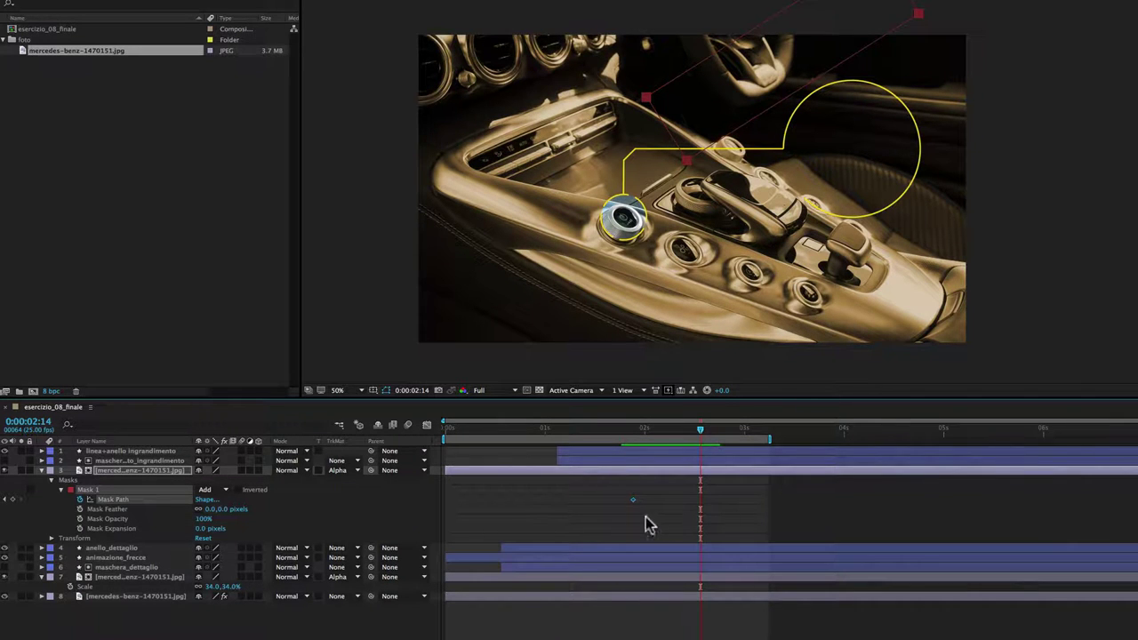
{"action": "left_click", "coordinate": [805, 88]}
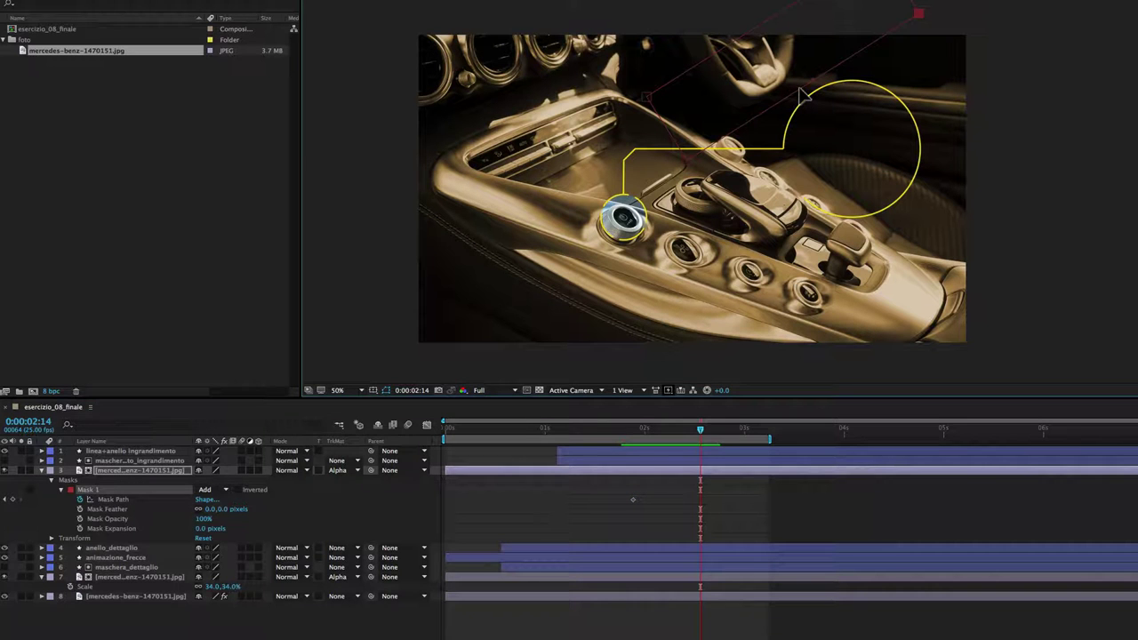
{"action": "left_click_drag", "start_coordinate": [801, 89], "coordinate": [898, 225]}
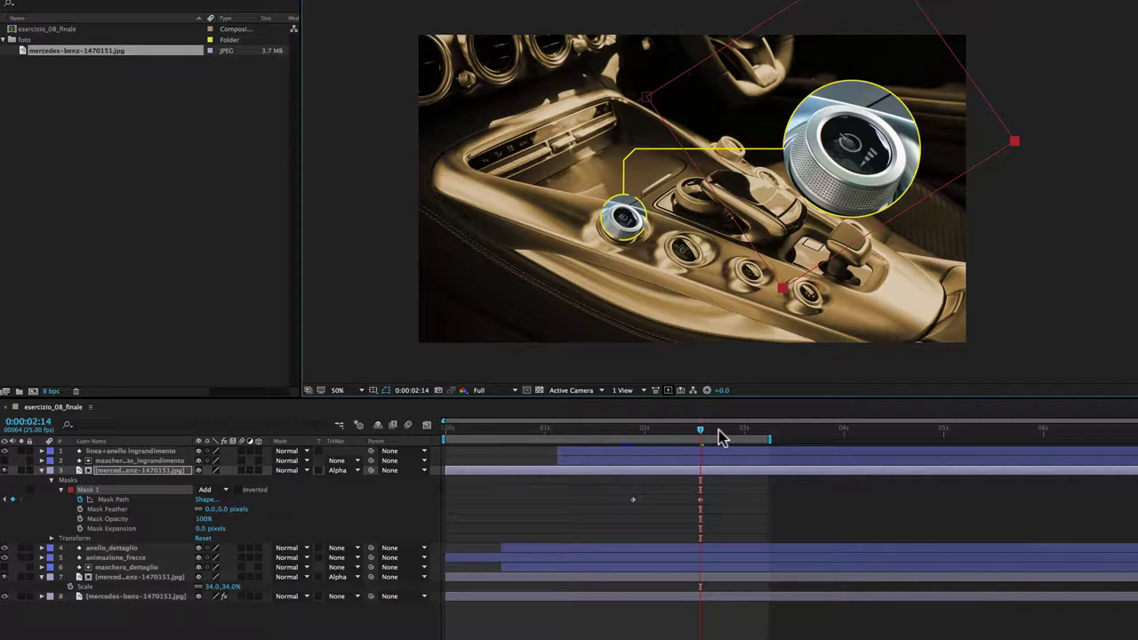
Preview the mask wipe and compare it against the finished reference video
{"action": "key", "text": "space"}
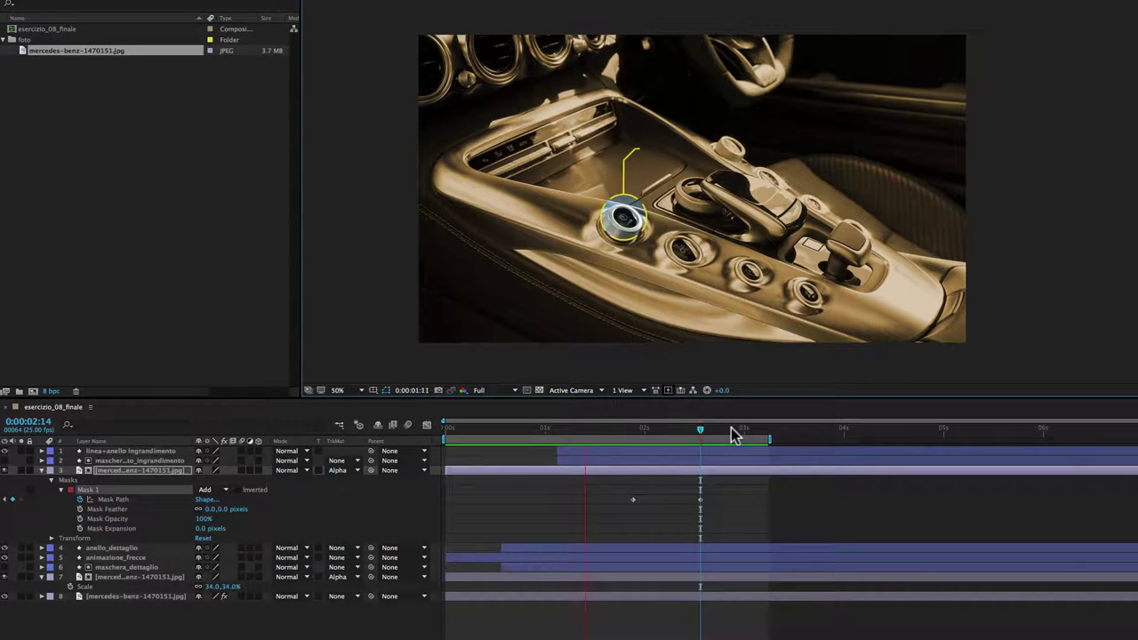
{"action": "left_click", "coordinate": [728, 430]}
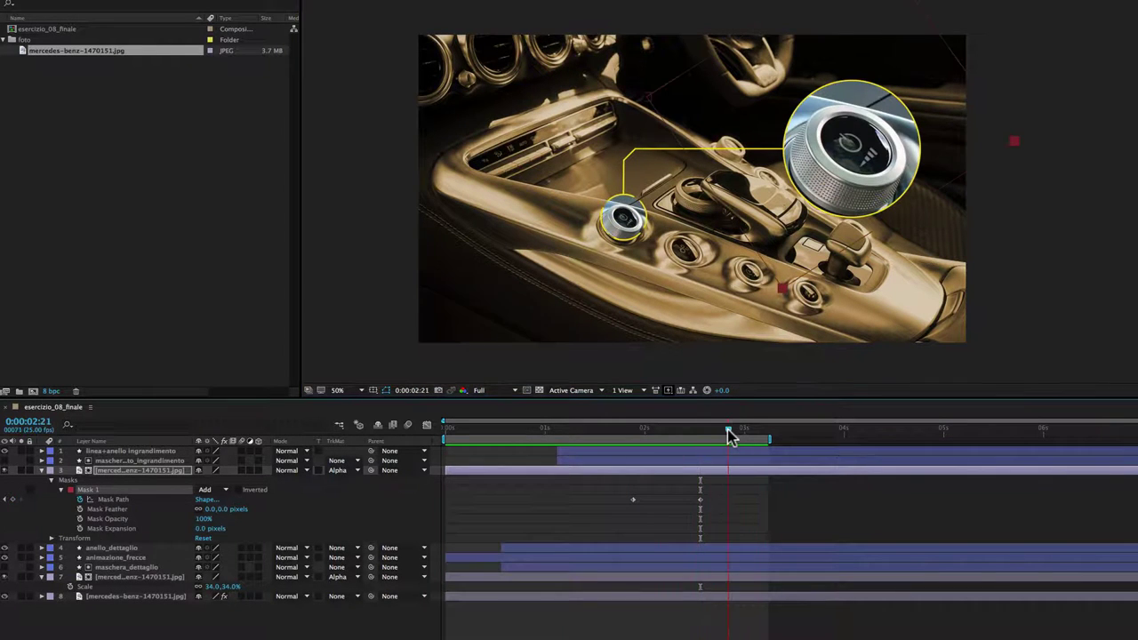
{"action": "key", "text": "super+Tab"}
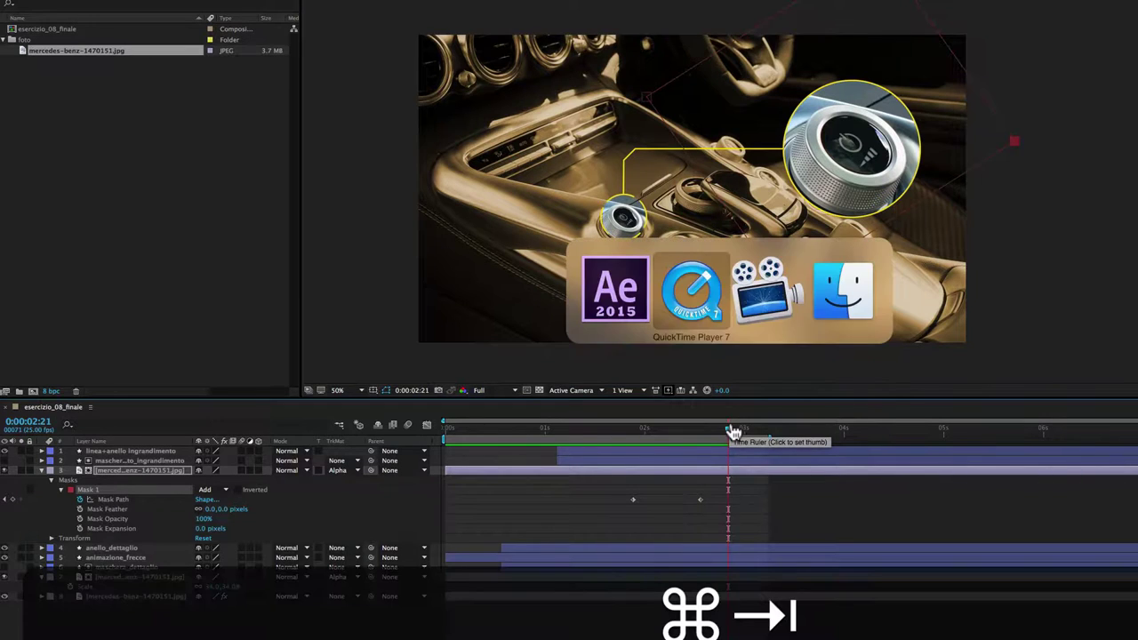
{"action": "left_click_drag", "start_coordinate": [520, 522], "coordinate": [546, 523]}
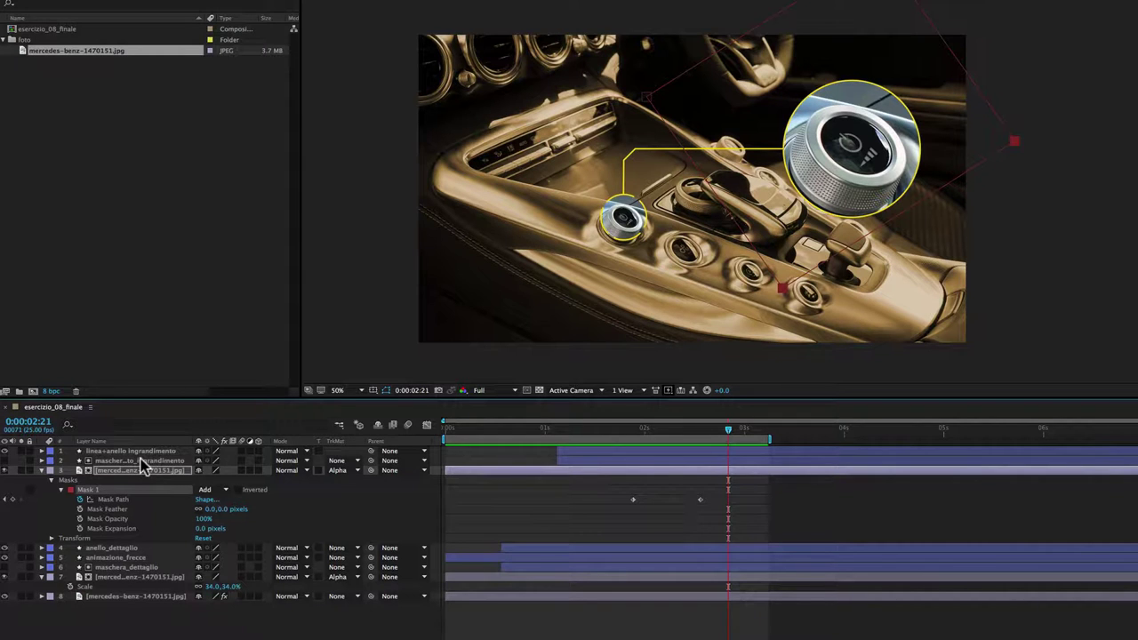
Duplicate the magnifier mask layer, rename the copy riflesso_giallo and make it visible
{"action": "left_click", "coordinate": [139, 460]}
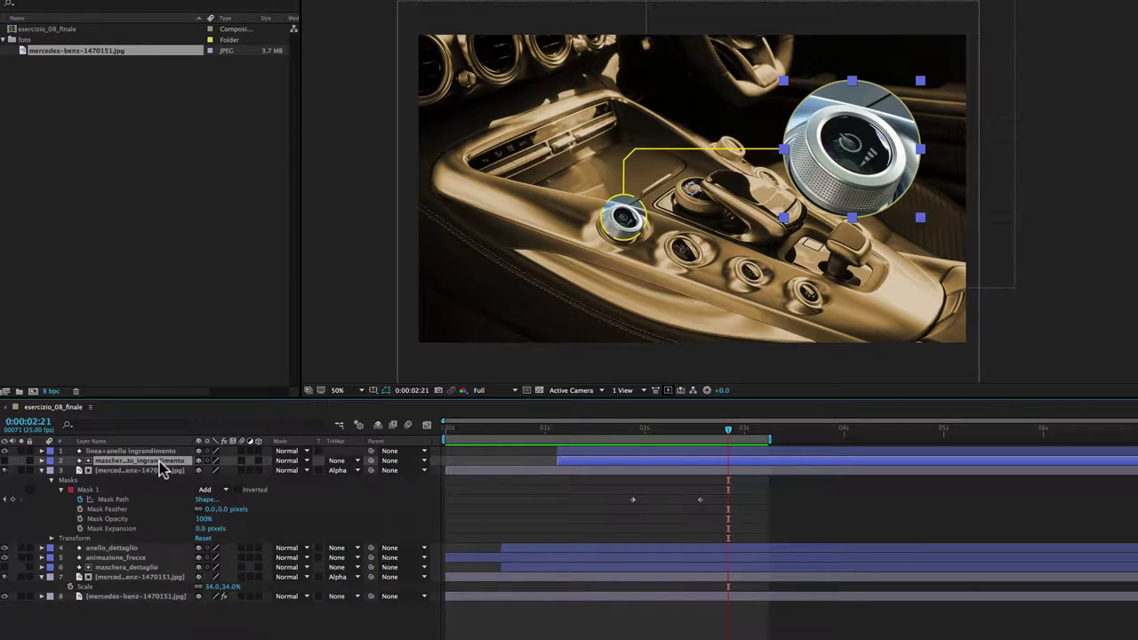
{"action": "key", "text": "super"}
{"action": "key", "text": "super+d"}
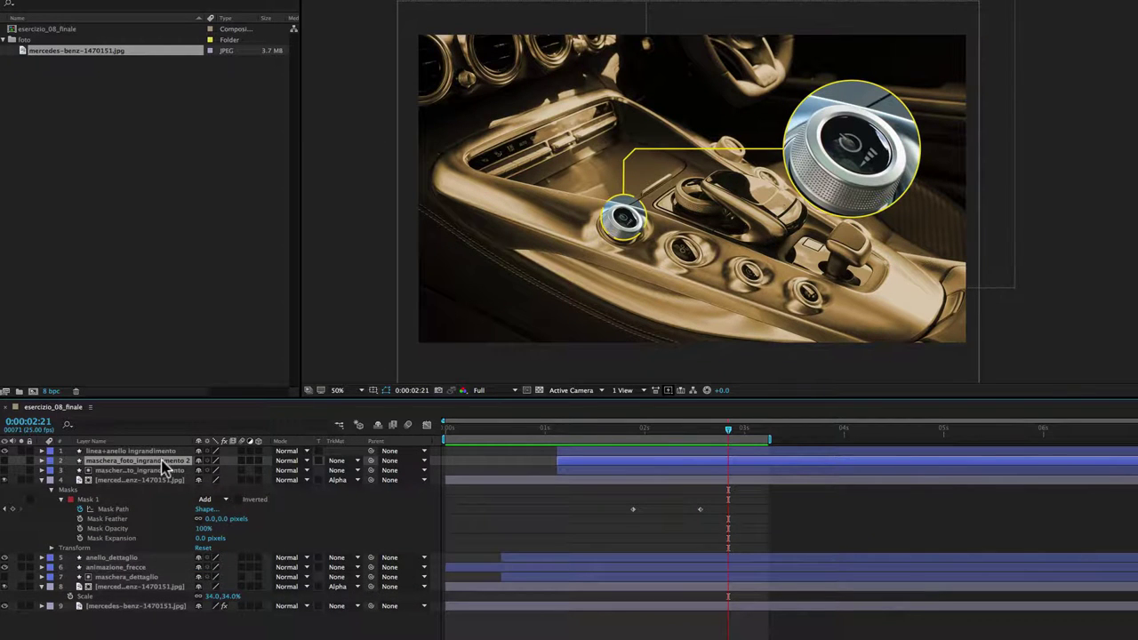
{"action": "key", "text": "Return"}
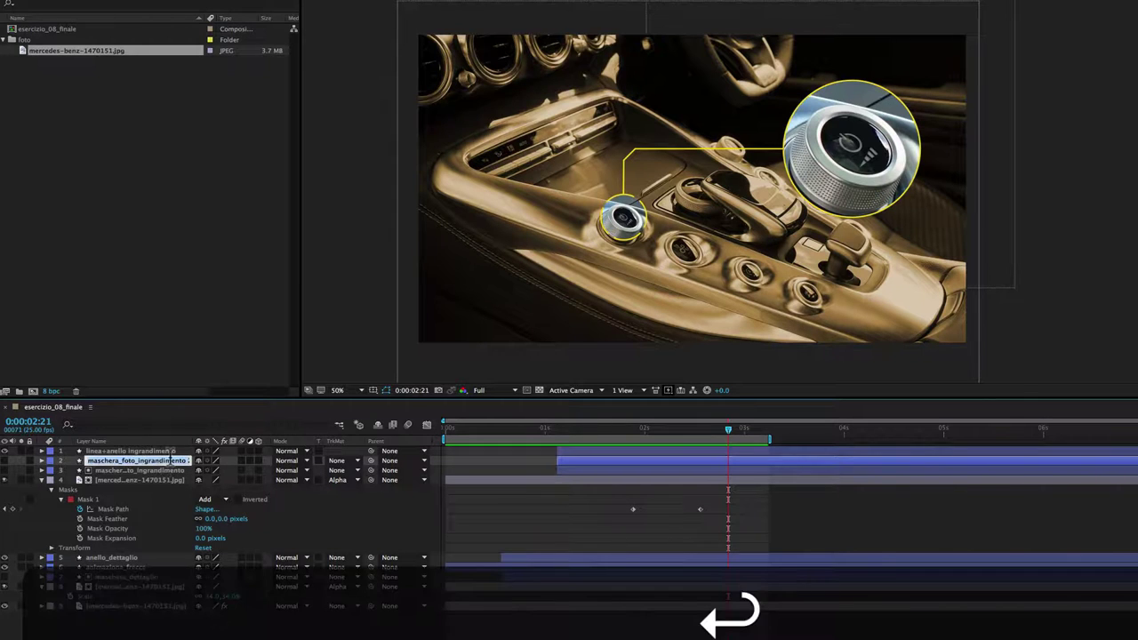
{"action": "type", "text": "riflesso_giallo"}
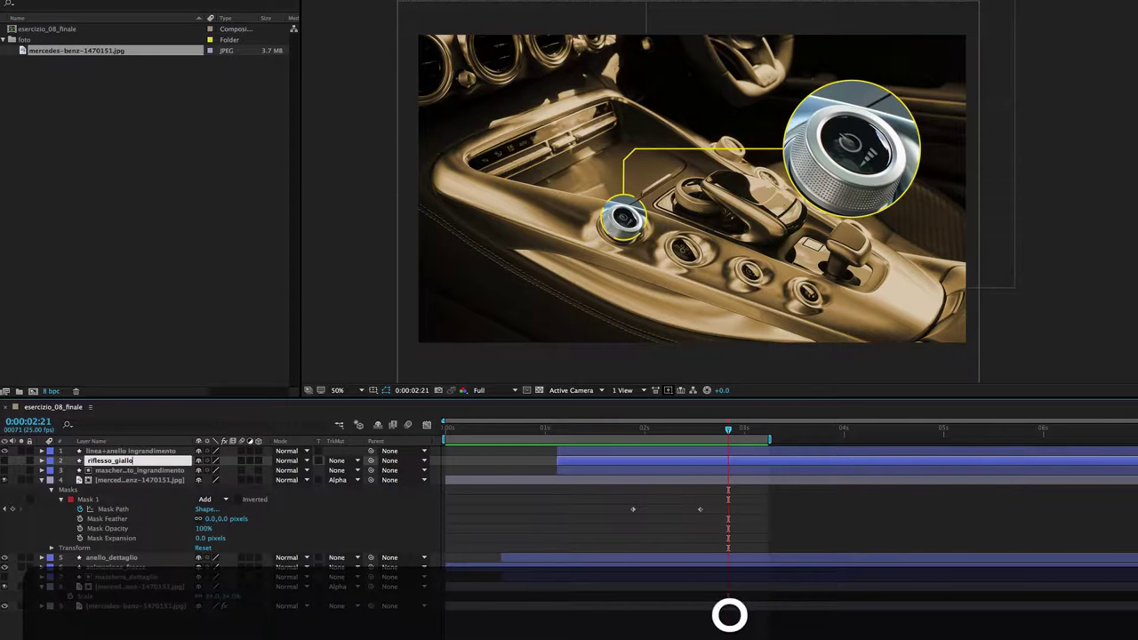
{"action": "left_click", "coordinate": [98, 464]}
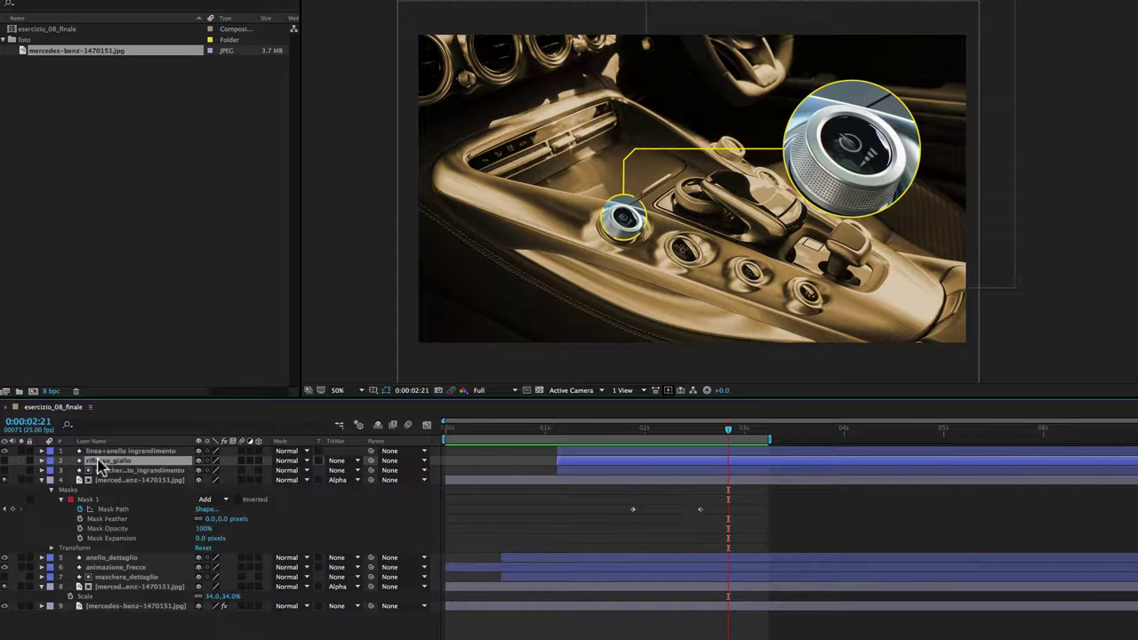
{"action": "left_click", "coordinate": [3, 460]}
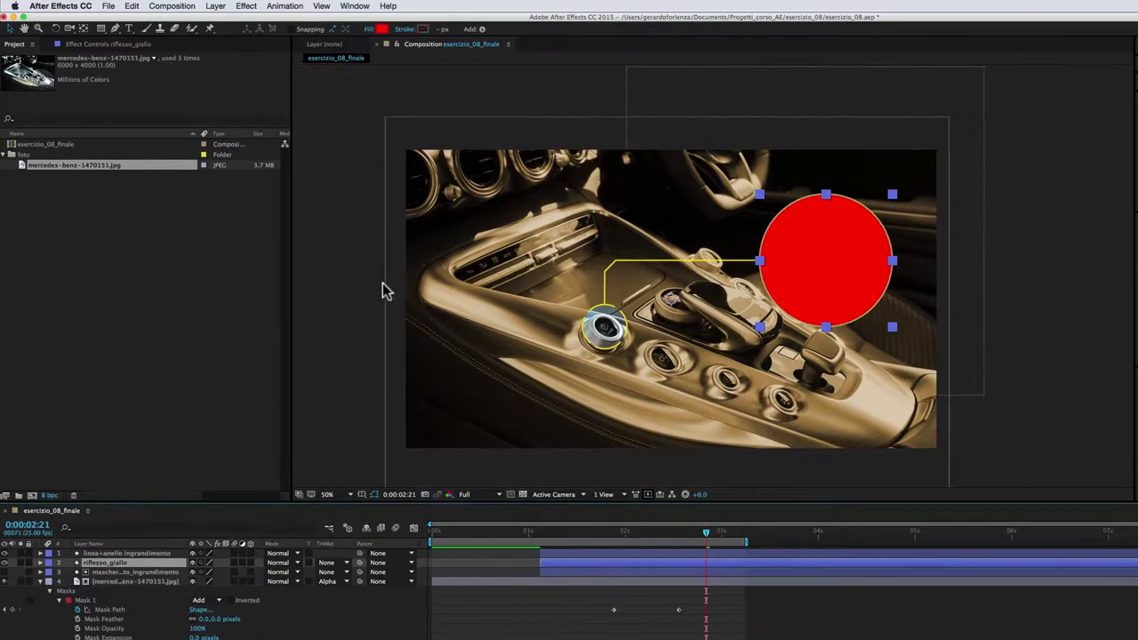
Fill the riflesso_giallo circle with yellow sampled from the callout line
{"action": "left_click", "coordinate": [381, 30]}
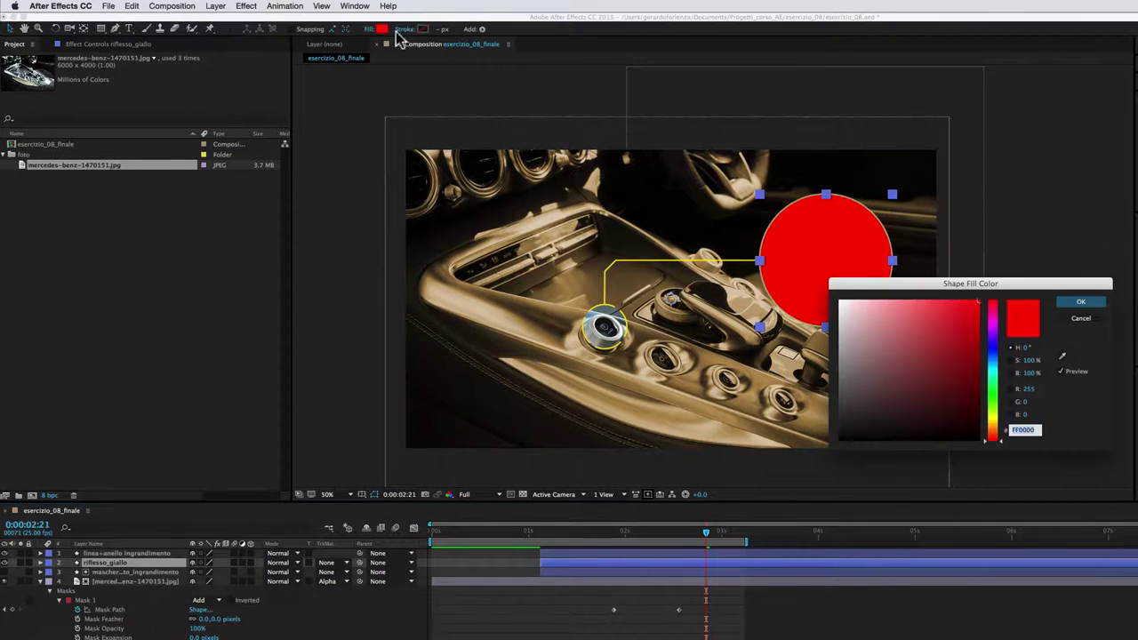
{"action": "left_click", "coordinate": [1062, 357]}
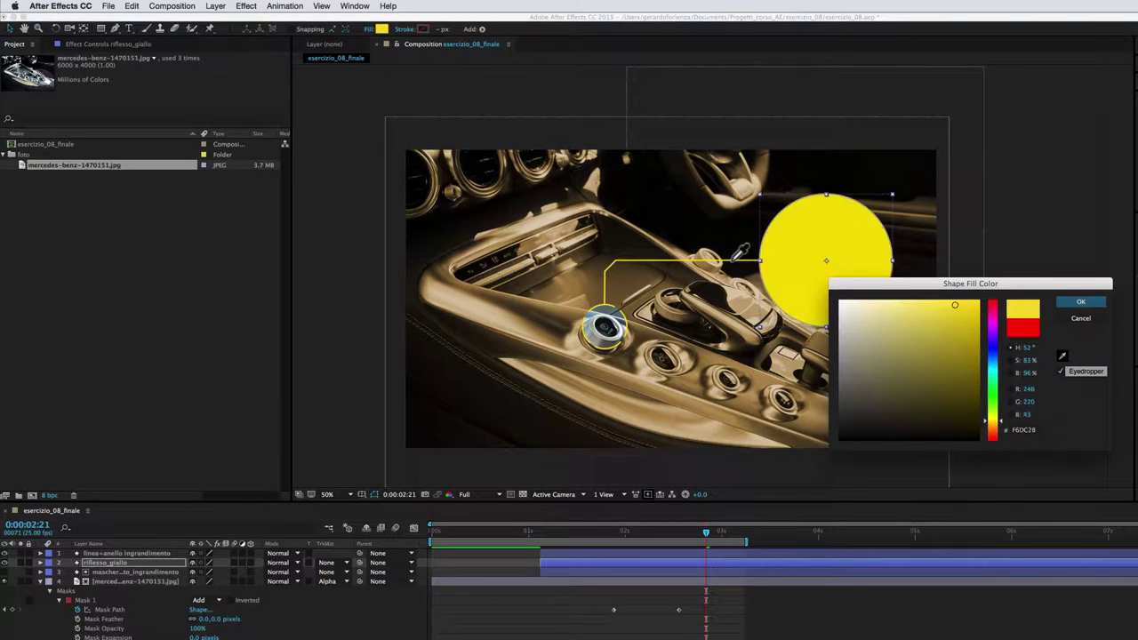
{"action": "left_click", "coordinate": [733, 260]}
{"action": "left_click", "coordinate": [1088, 301]}
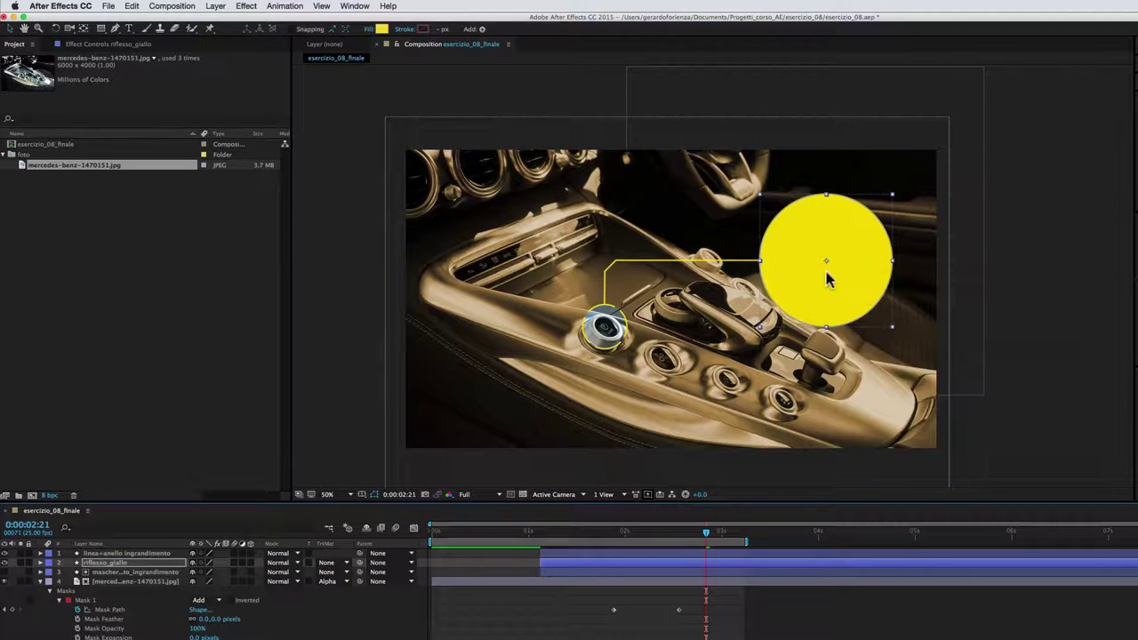
{"action": "left_click", "coordinate": [117, 562]}
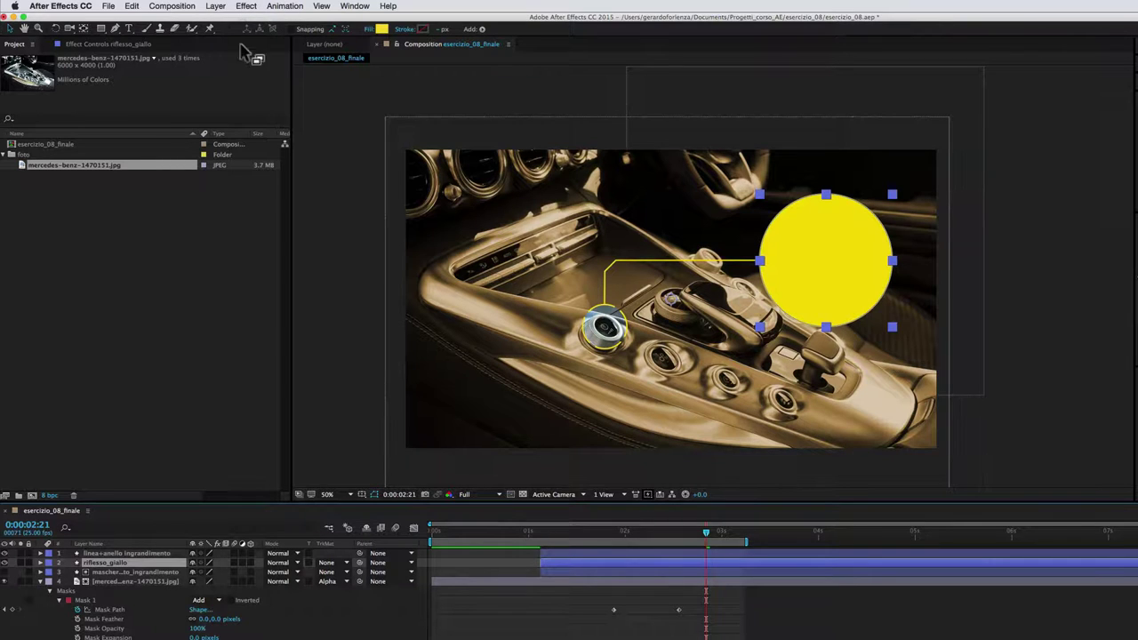
Draw a yellow rectangle across the circle in riflesso_giallo
{"action": "left_click", "coordinate": [100, 29]}
{"action": "left_click_drag", "start_coordinate": [103, 31], "coordinate": [142, 34]}
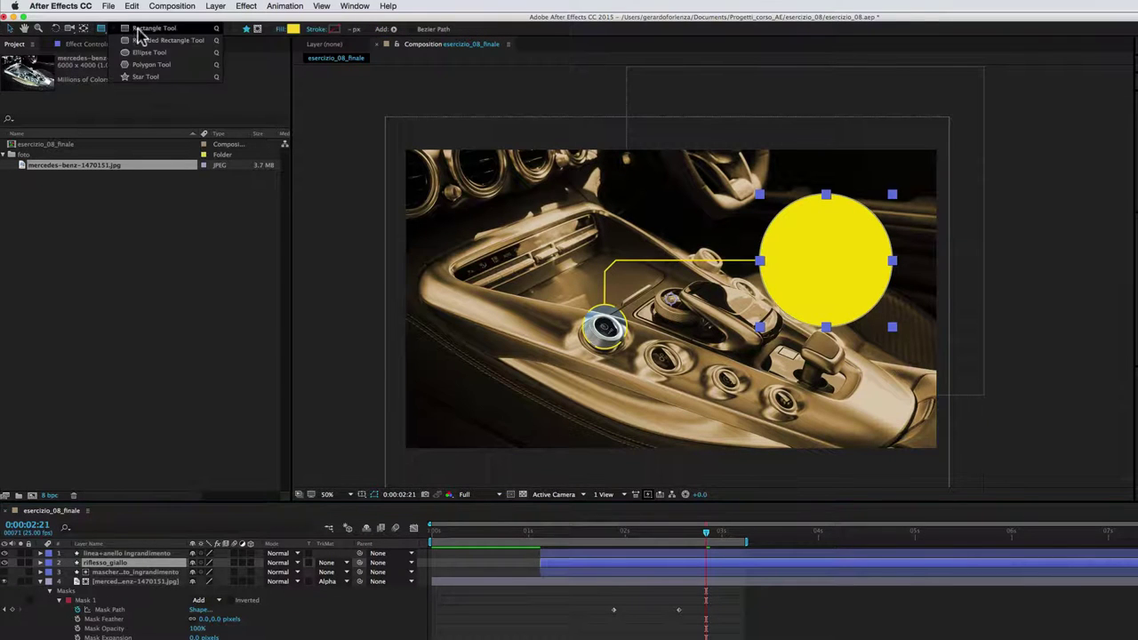
{"action": "left_click_drag", "start_coordinate": [721, 235], "coordinate": [940, 291]}
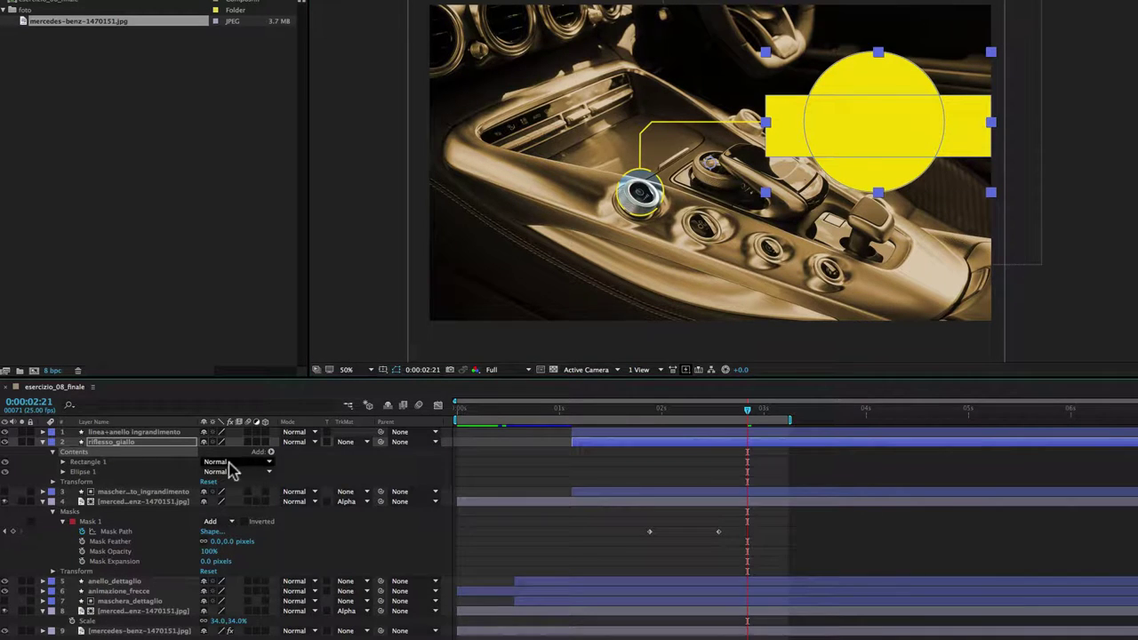
Add Merge Paths with Mode set to Intersect, then select Rectangle 1
{"action": "left_click", "coordinate": [271, 452]}
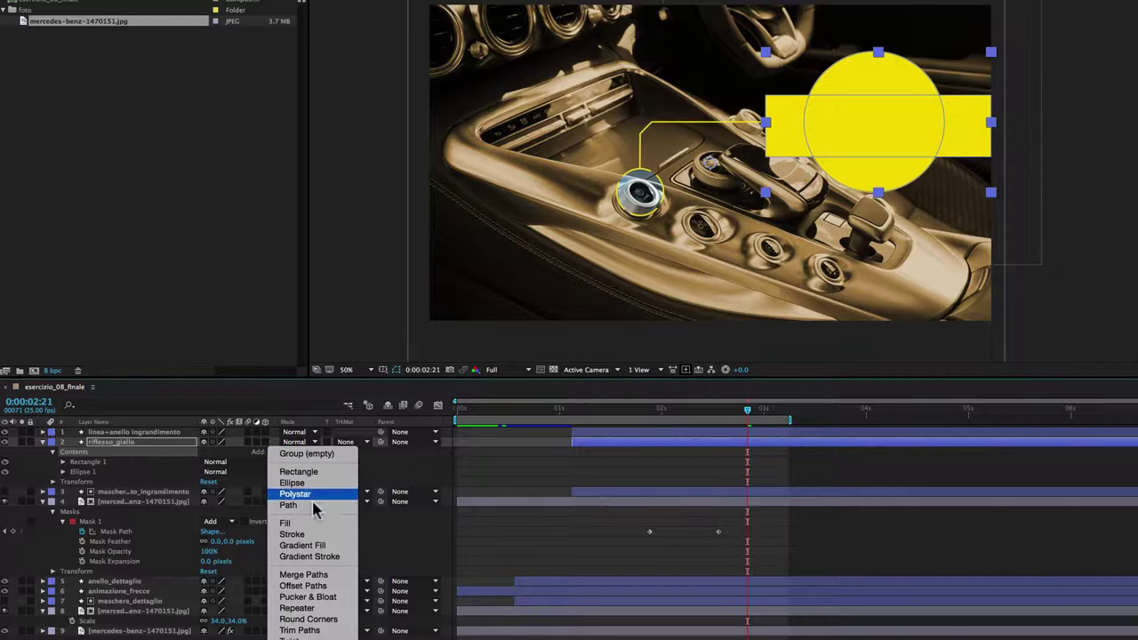
{"action": "left_click", "coordinate": [304, 576]}
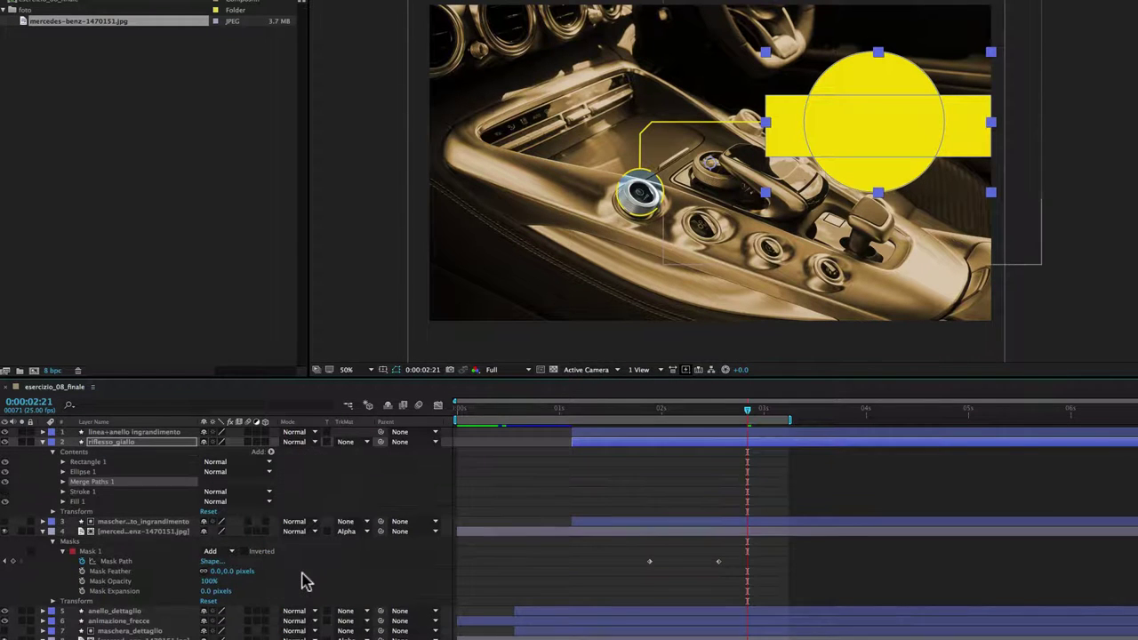
{"action": "left_click", "coordinate": [63, 482]}
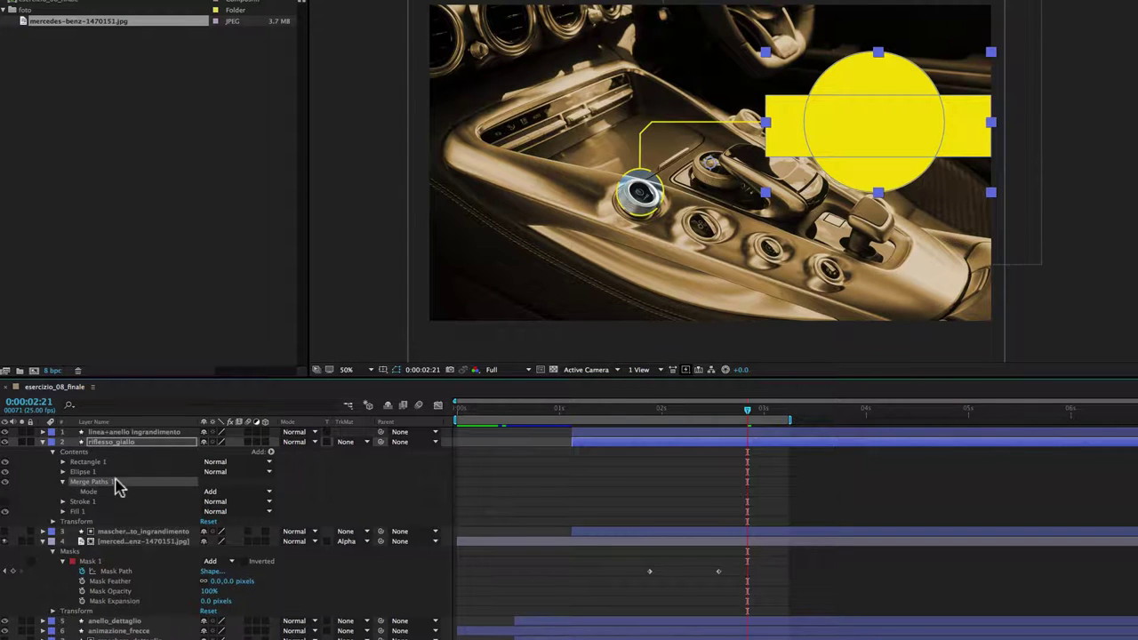
{"action": "left_click", "coordinate": [232, 494]}
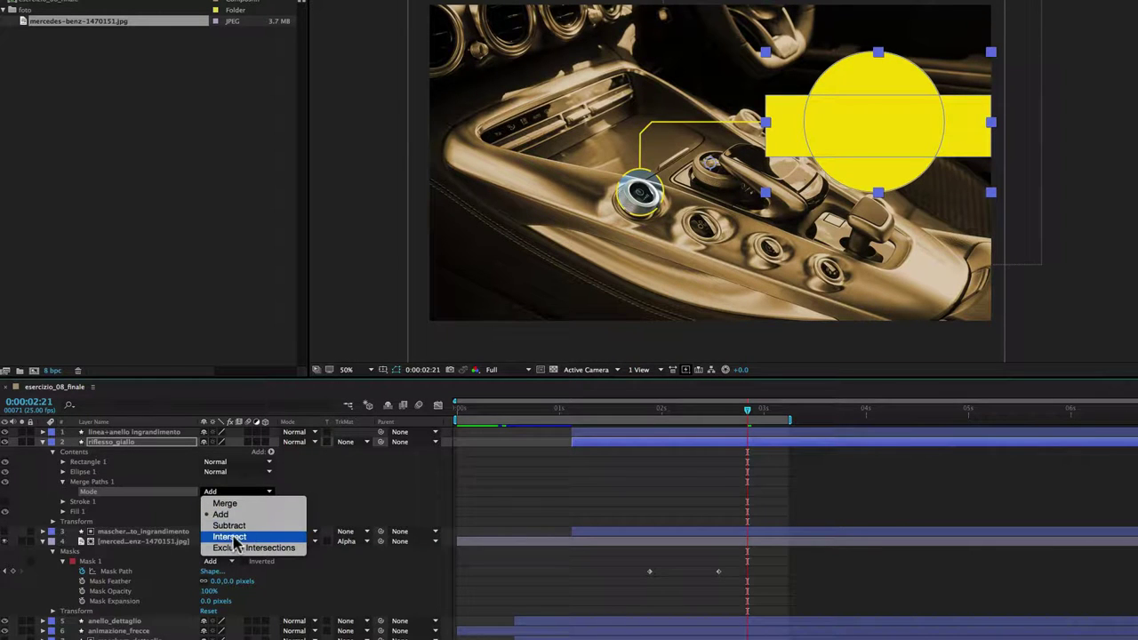
{"action": "left_click", "coordinate": [230, 537]}
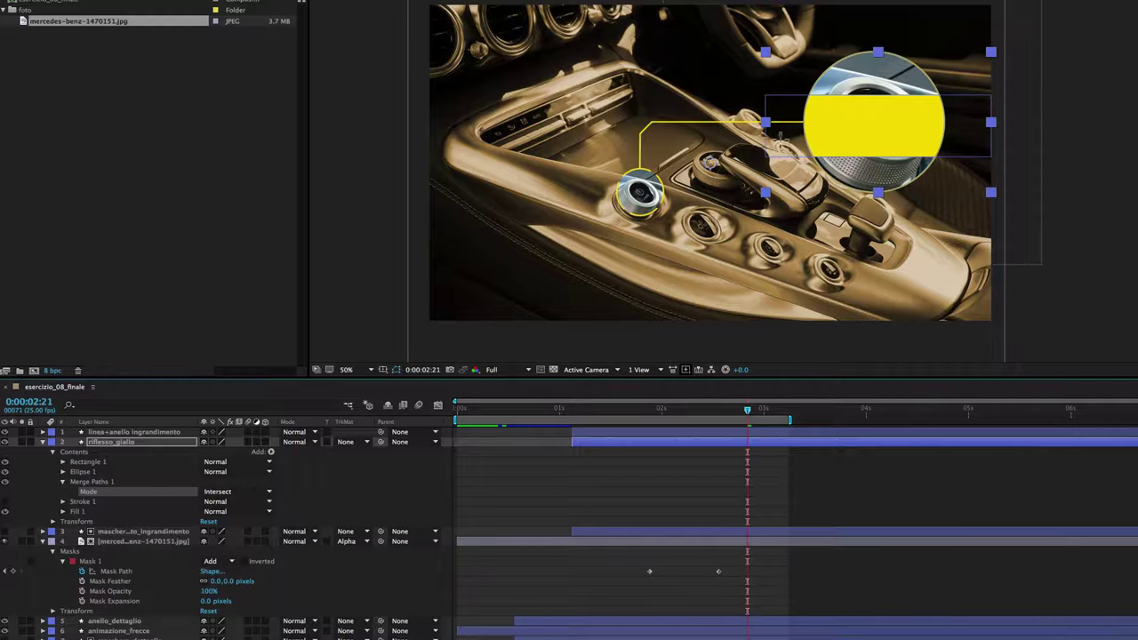
{"action": "left_click", "coordinate": [94, 464]}
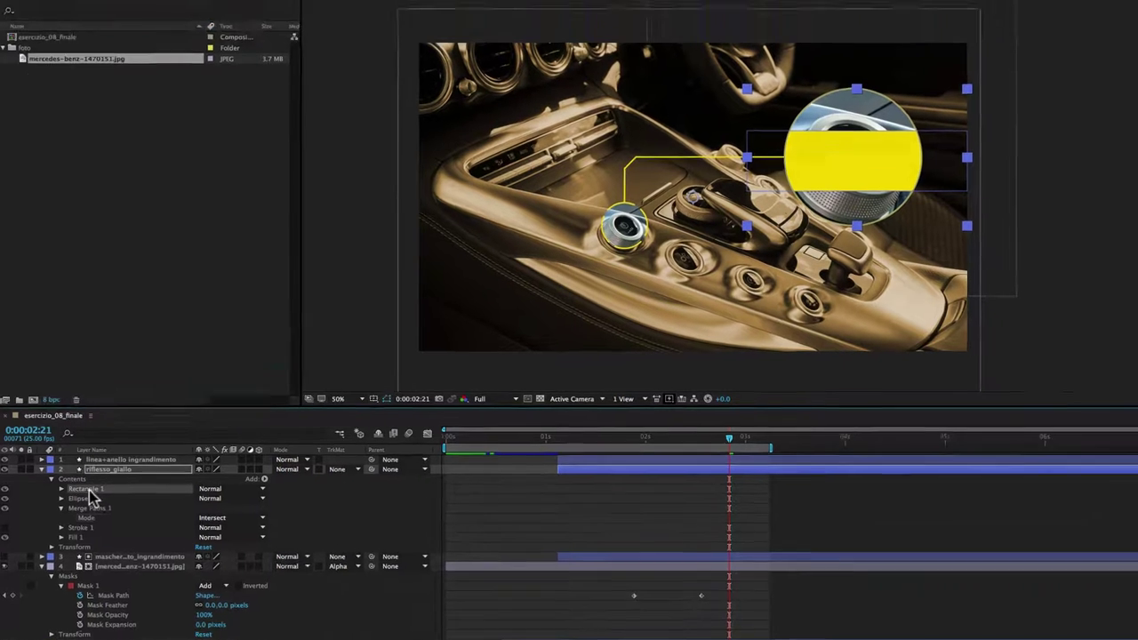
Tilt the yellow band to -31.9° and move it out of the circle to 333.4,-438.0
{"action": "left_click", "coordinate": [14, 20]}
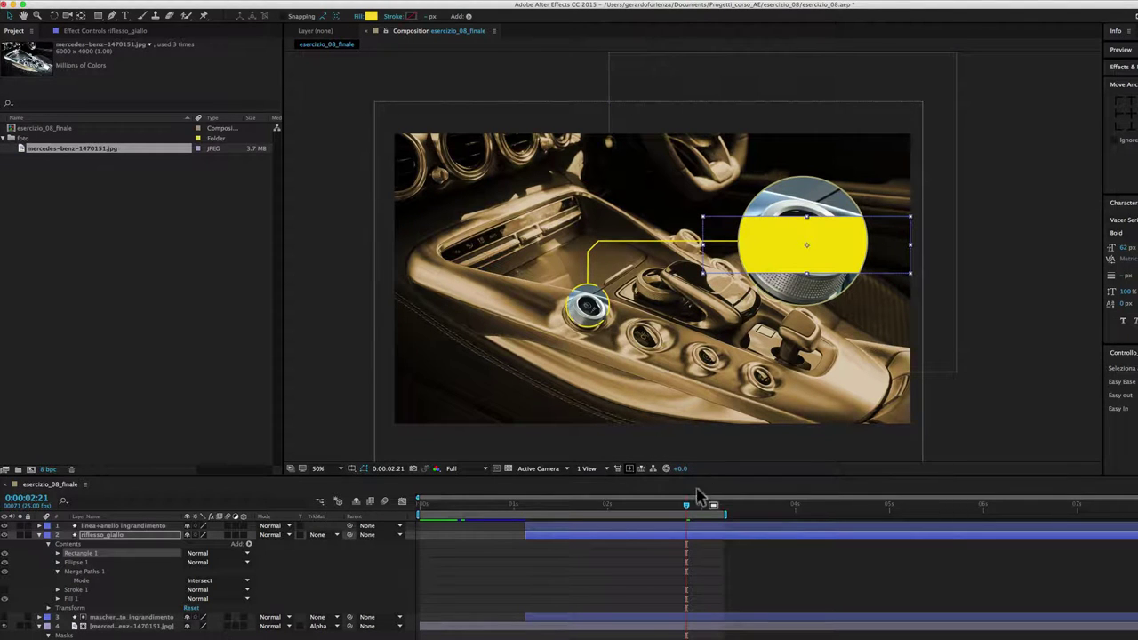
{"action": "mouse_move", "coordinate": [685, 508]}
{"action": "left_mouse_down"}
{"action": "mouse_move", "coordinate": [625, 509]}
{"action": "mouse_move", "coordinate": [635, 510]}
{"action": "left_mouse_up"}
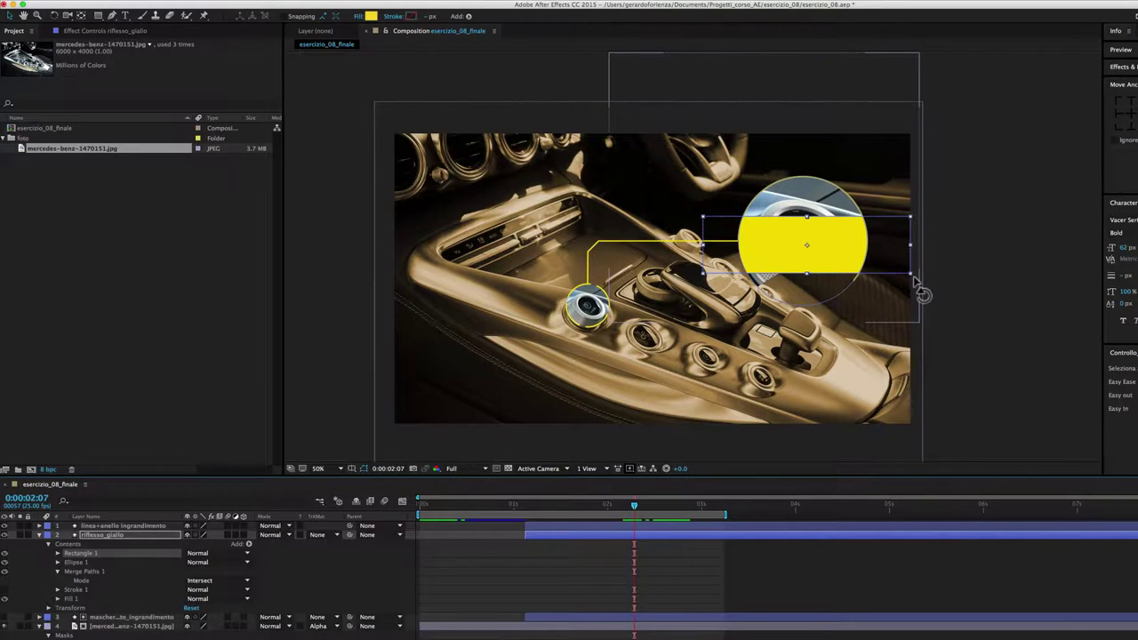
{"action": "left_click_drag", "start_coordinate": [921, 289], "coordinate": [910, 222]}
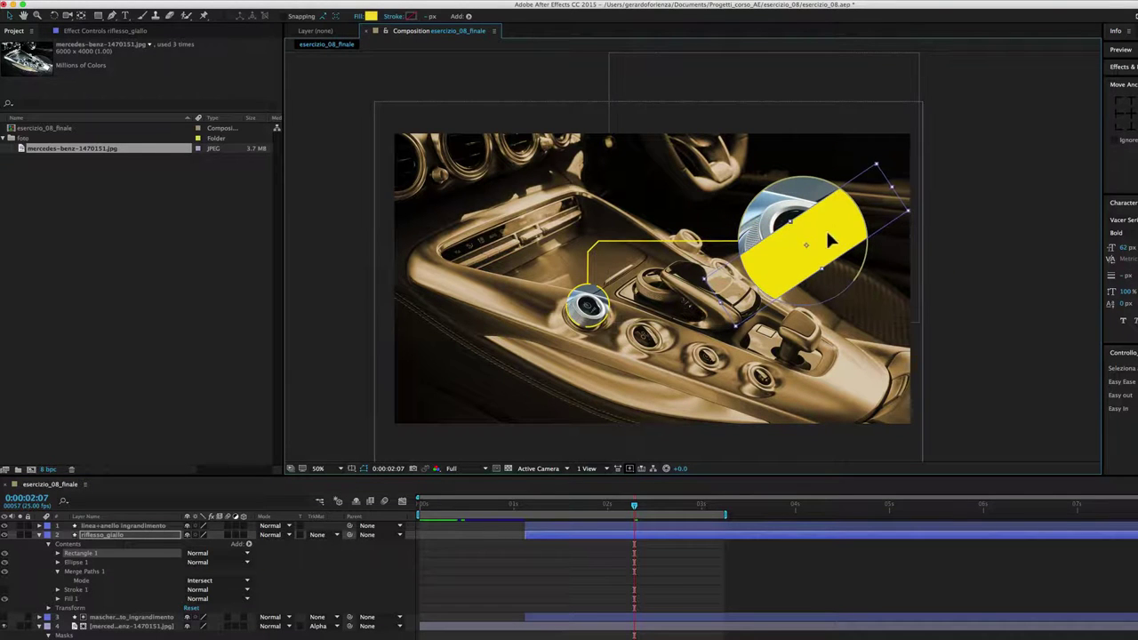
{"action": "left_click_drag", "start_coordinate": [831, 240], "coordinate": [808, 207]}
{"action": "left_click_drag", "start_coordinate": [897, 191], "coordinate": [898, 201]}
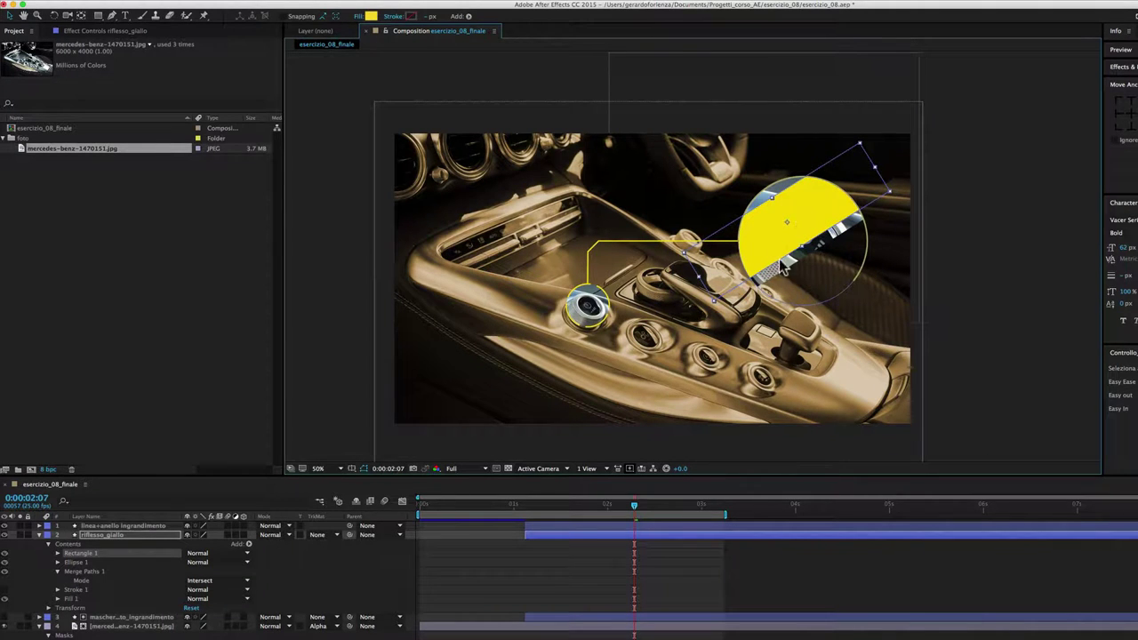
{"action": "mouse_move", "coordinate": [805, 229]}
{"action": "left_mouse_down"}
{"action": "mouse_move", "coordinate": [764, 166]}
{"action": "mouse_move", "coordinate": [879, 332]}
{"action": "mouse_move", "coordinate": [766, 165]}
{"action": "left_mouse_up"}
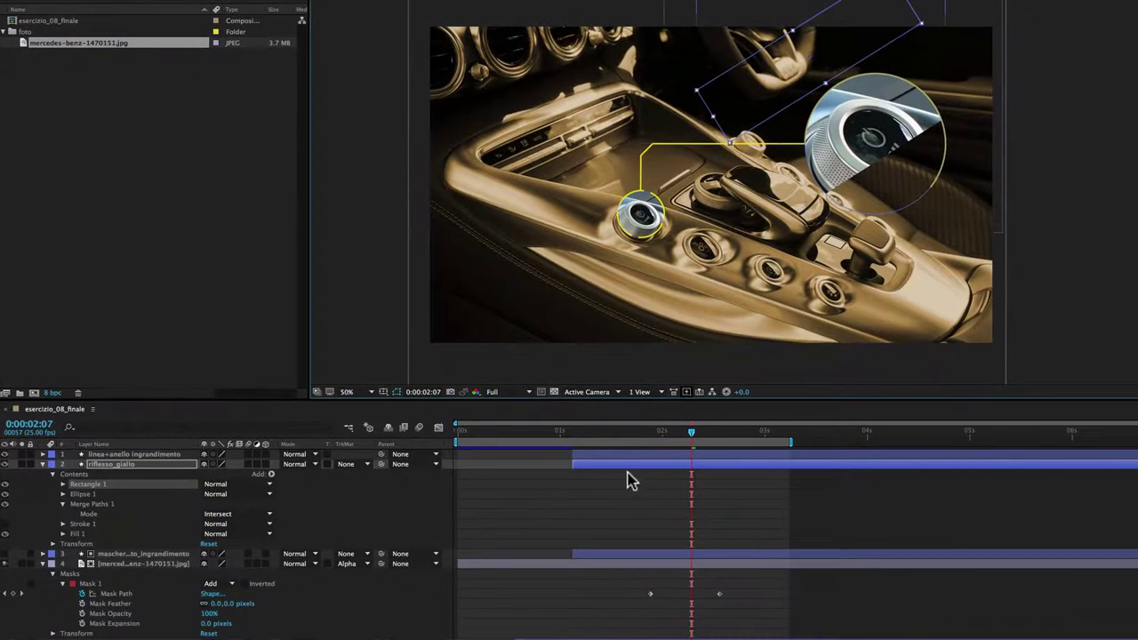
Expand Transform: Rectangle 1 and select its Position property
{"action": "left_click", "coordinate": [63, 484]}
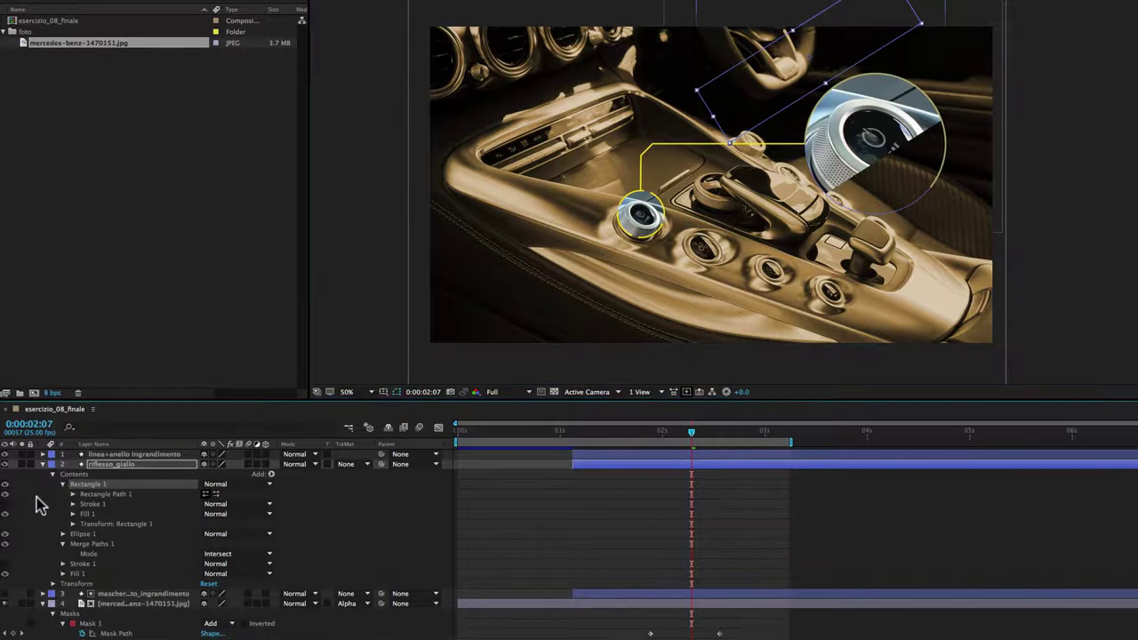
{"action": "left_click", "coordinate": [105, 525]}
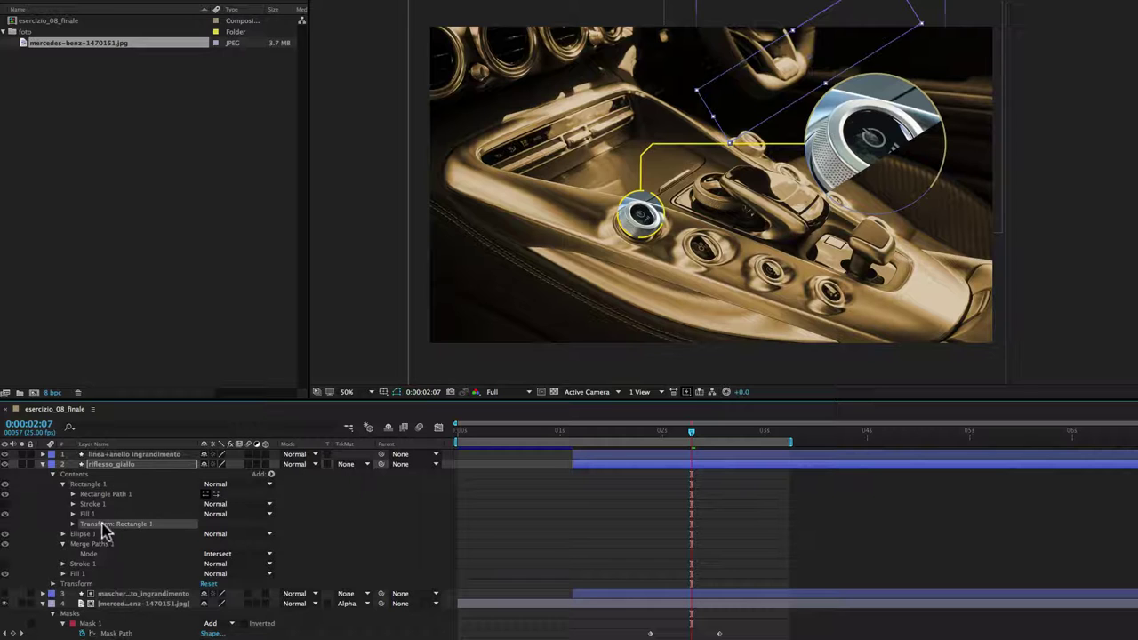
{"action": "left_click", "coordinate": [73, 523]}
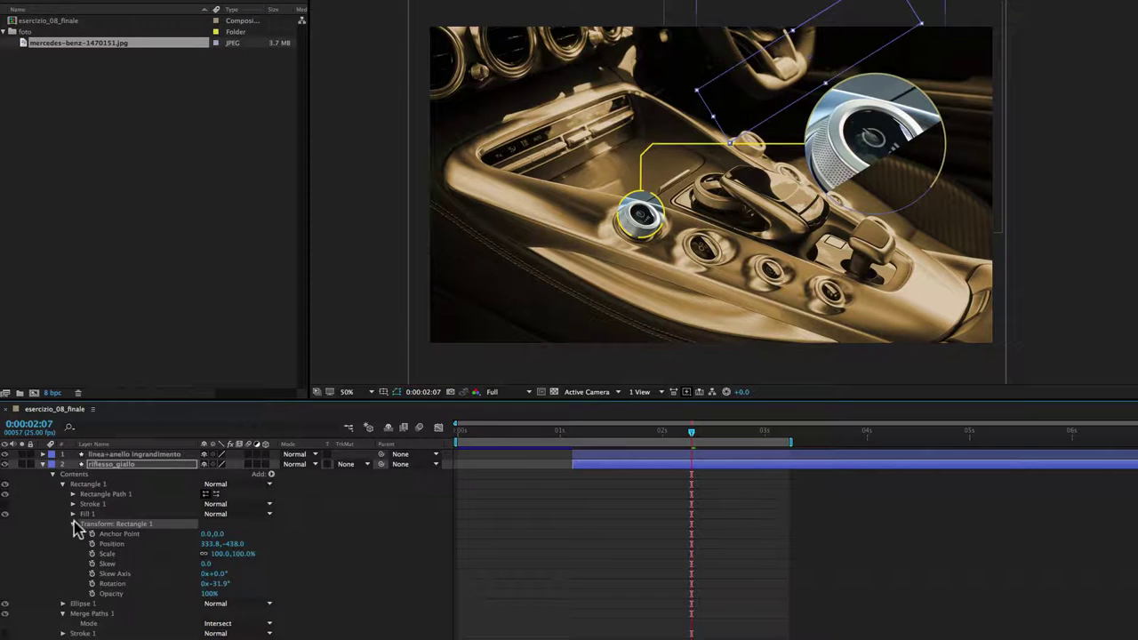
{"action": "left_click", "coordinate": [114, 544]}
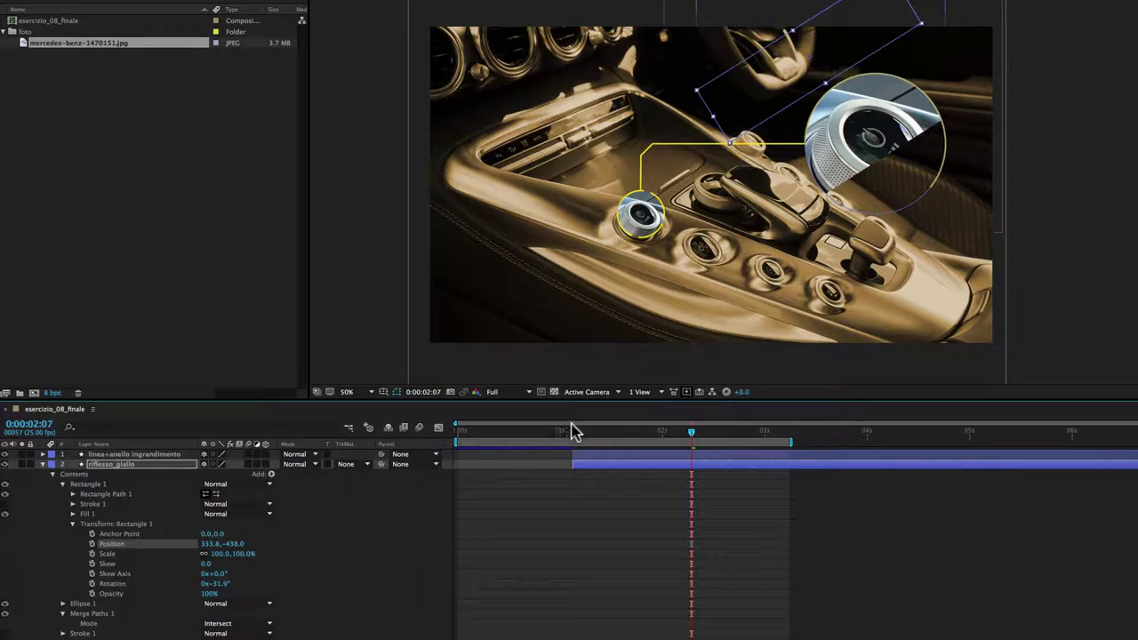
Key the band's start Position, then drag it across the circle at about three seconds
{"action": "left_click", "coordinate": [678, 436]}
{"action": "left_click_drag", "start_coordinate": [677, 436], "coordinate": [704, 438]}
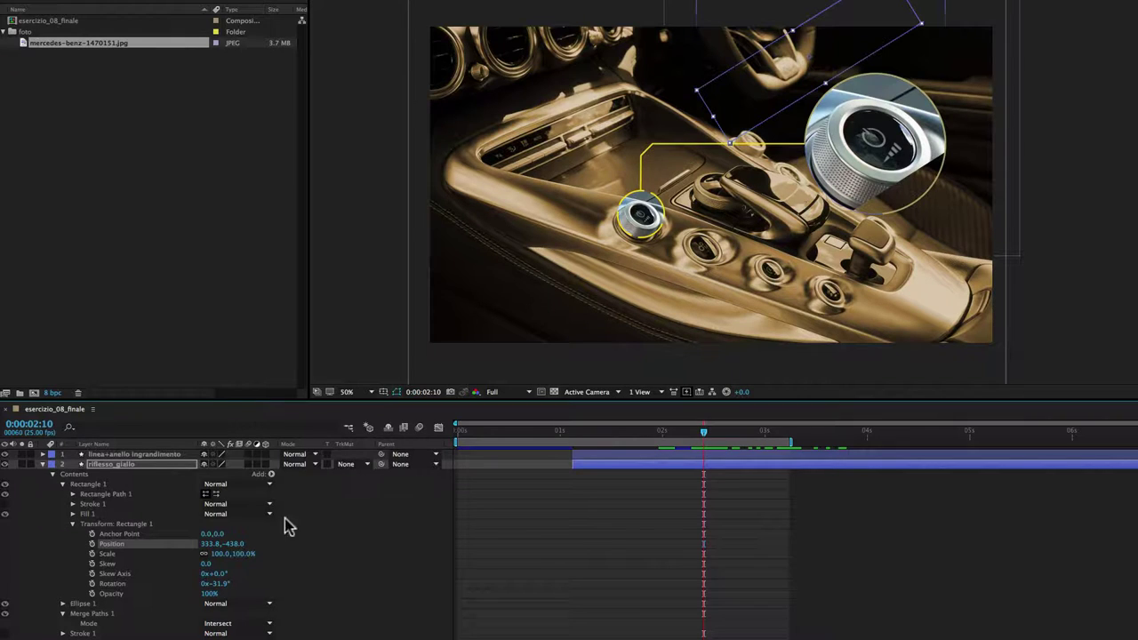
{"action": "left_click", "coordinate": [92, 544]}
{"action": "left_click_drag", "start_coordinate": [707, 438], "coordinate": [785, 450]}
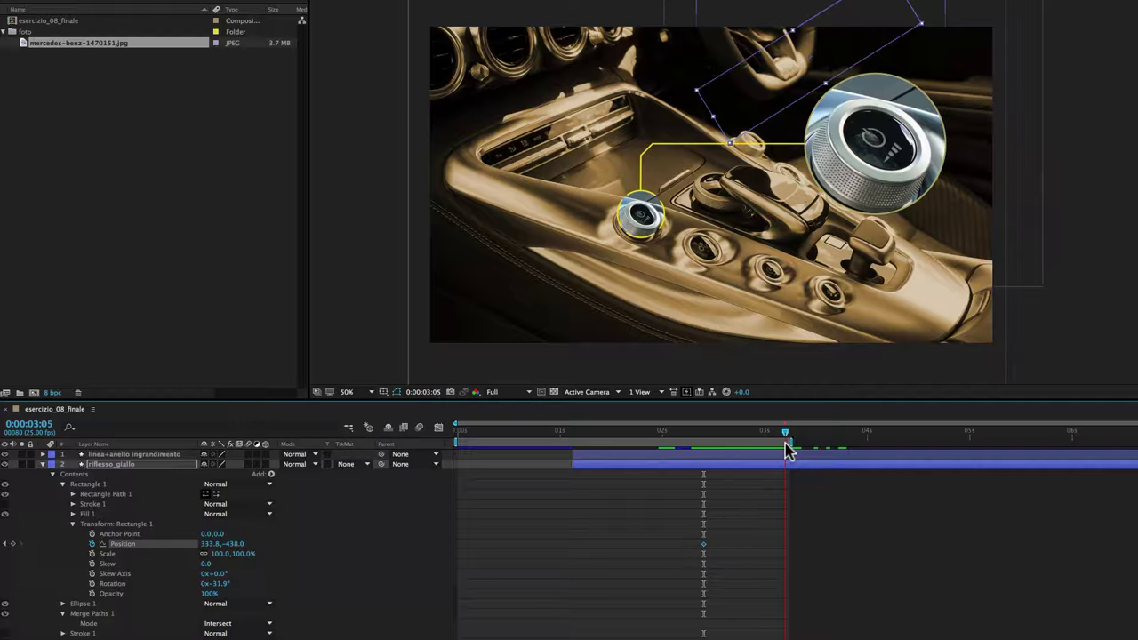
{"action": "left_click_drag", "start_coordinate": [811, 66], "coordinate": [925, 238]}
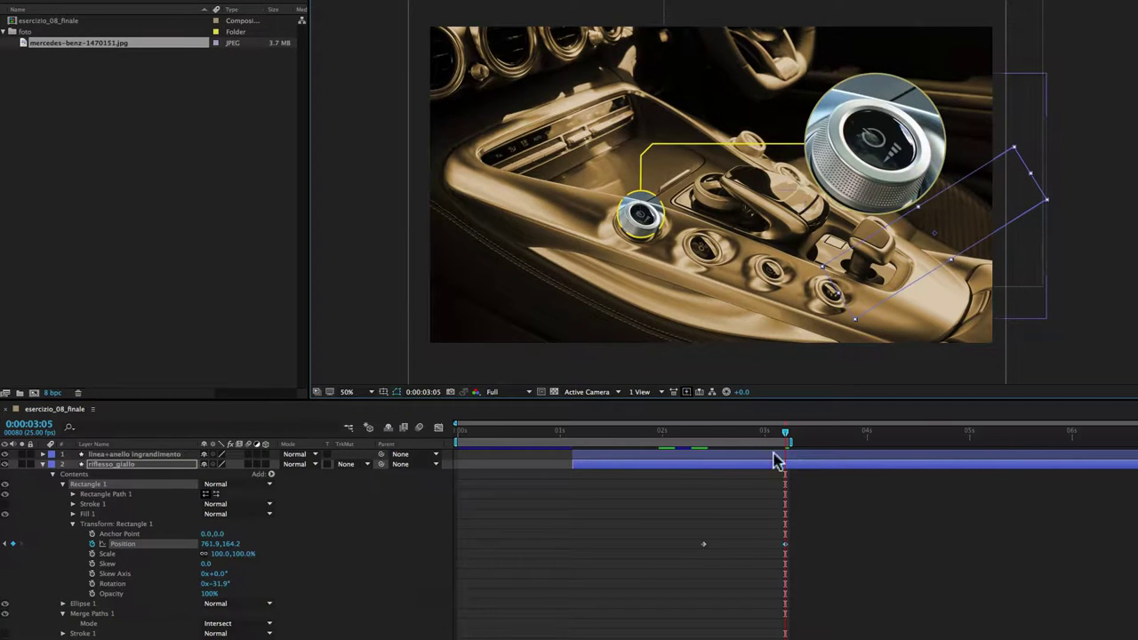
Preview the band's sweep across the magnifier up to three seconds
{"action": "left_click_drag", "start_coordinate": [696, 441], "coordinate": [762, 459]}
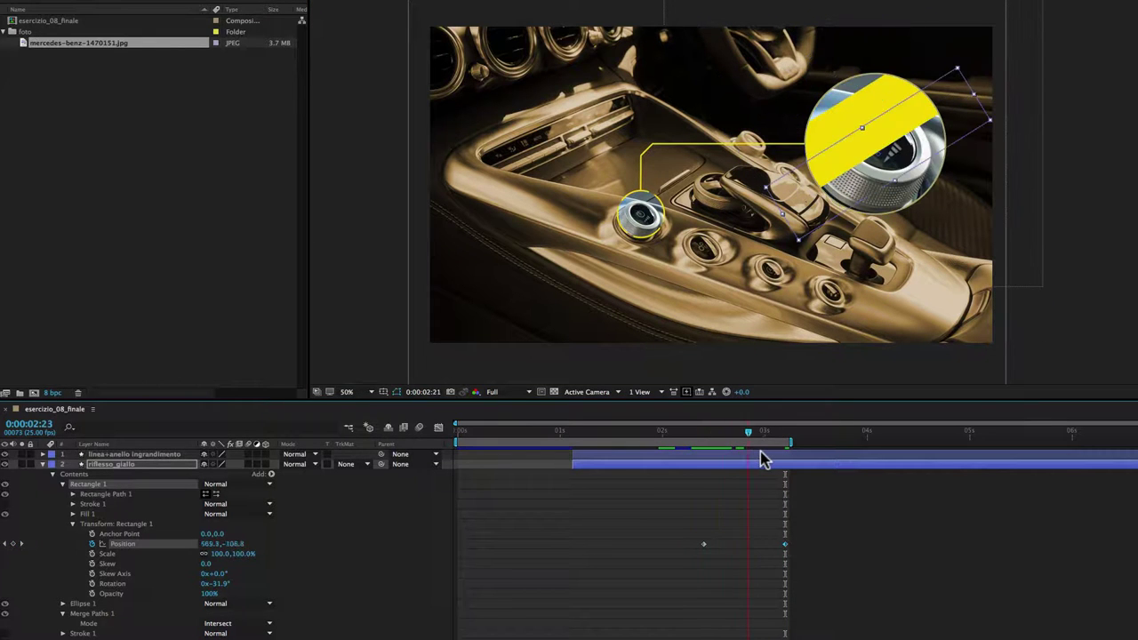
{"action": "left_click_drag", "start_coordinate": [789, 441], "coordinate": [825, 442]}
{"action": "key", "text": "space"}
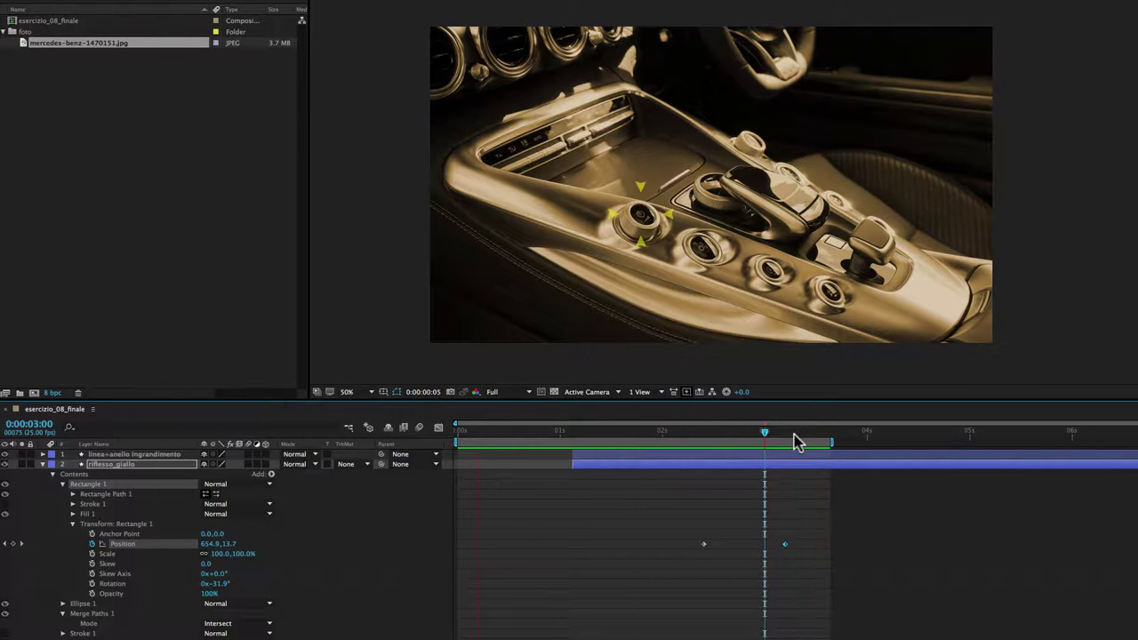
{"action": "left_click", "coordinate": [765, 436]}
{"action": "left_click_drag", "start_coordinate": [764, 437], "coordinate": [671, 435]}
Move the end keyframe earlier, re-preview, and trim riflesso_giallo to the sweep
{"action": "left_click_drag", "start_coordinate": [784, 544], "coordinate": [695, 544]}
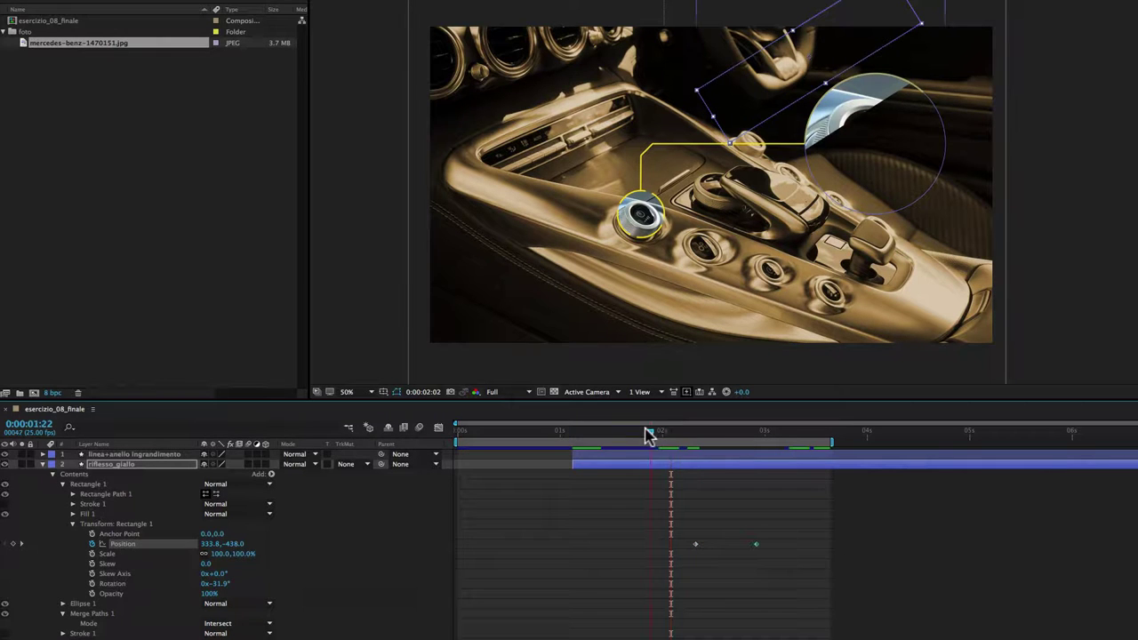
{"action": "left_click_drag", "start_coordinate": [647, 434], "coordinate": [634, 434]}
{"action": "key", "text": "space"}
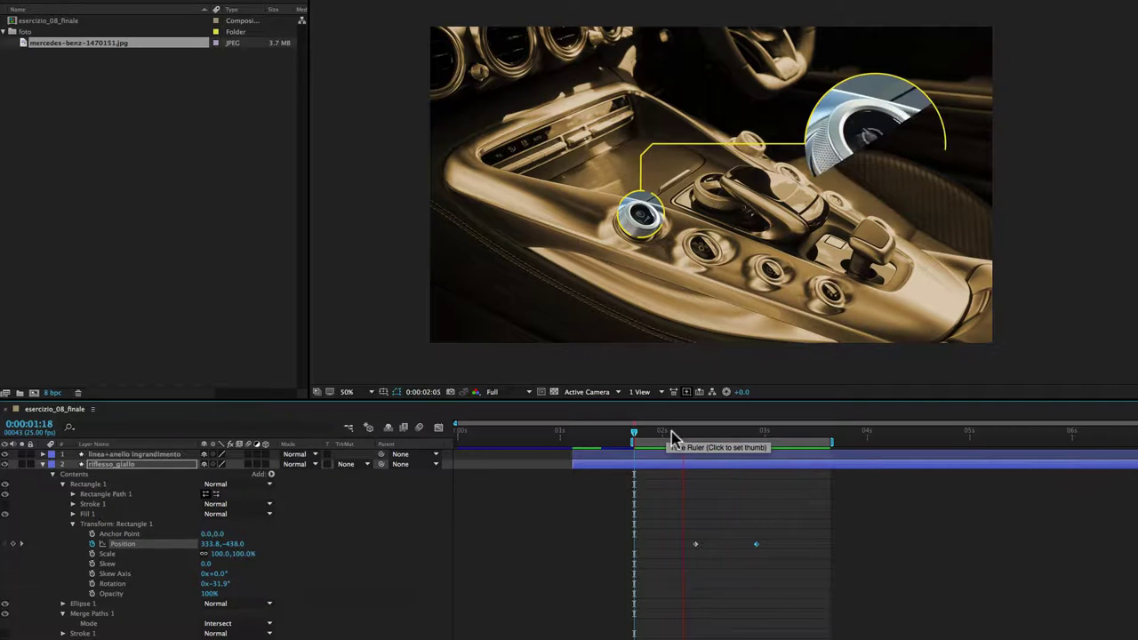
{"action": "left_click", "coordinate": [696, 437]}
{"action": "left_click_drag", "start_coordinate": [696, 442], "coordinate": [731, 436]}
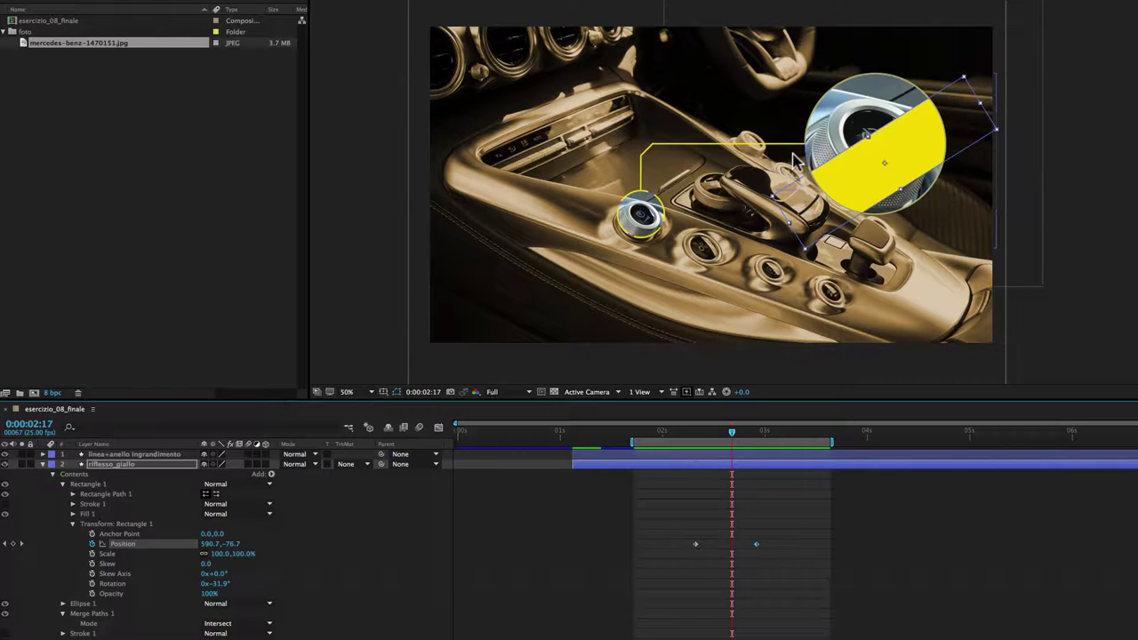
{"action": "left_click", "coordinate": [736, 435]}
{"action": "left_click_drag", "start_coordinate": [736, 436], "coordinate": [740, 435]}
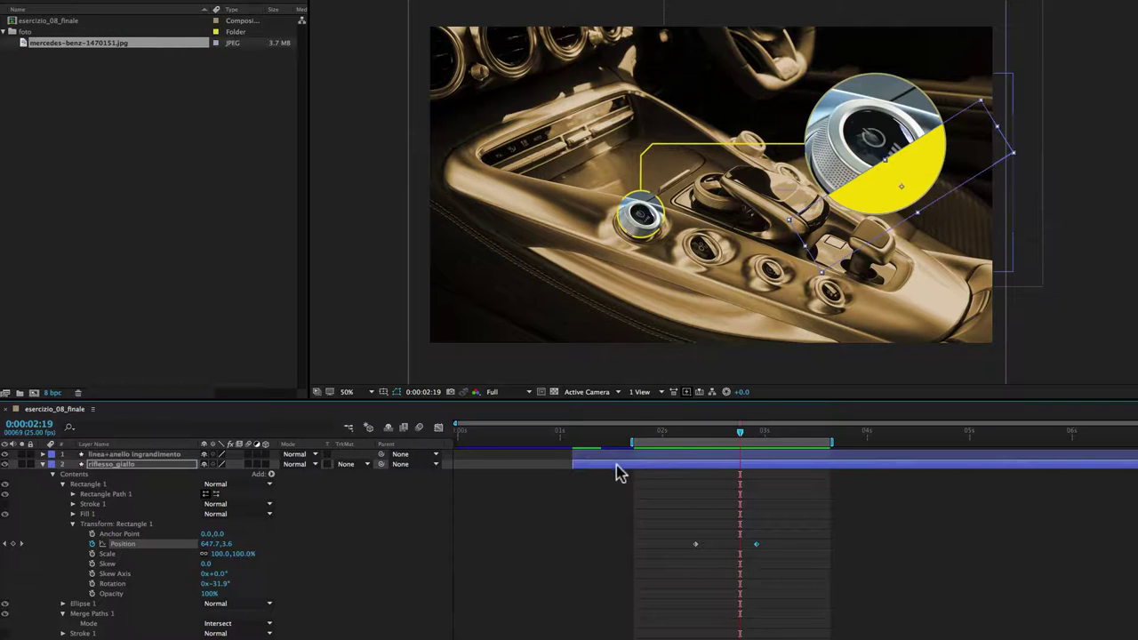
{"action": "left_click_drag", "start_coordinate": [574, 465], "coordinate": [695, 466]}
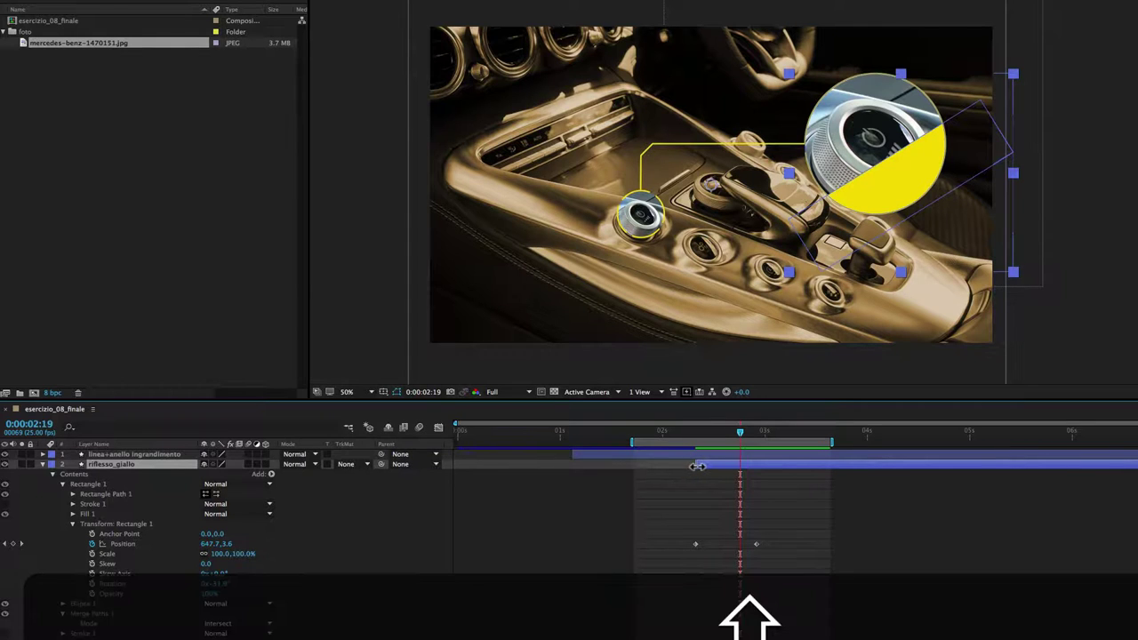
{"action": "mouse_move", "coordinate": [1136, 464]}
{"action": "left_mouse_down"}
{"action": "mouse_move", "coordinate": [755, 470]}
{"action": "mouse_move", "coordinate": [760, 433]}
{"action": "mouse_move", "coordinate": [785, 442]}
{"action": "left_mouse_up"}
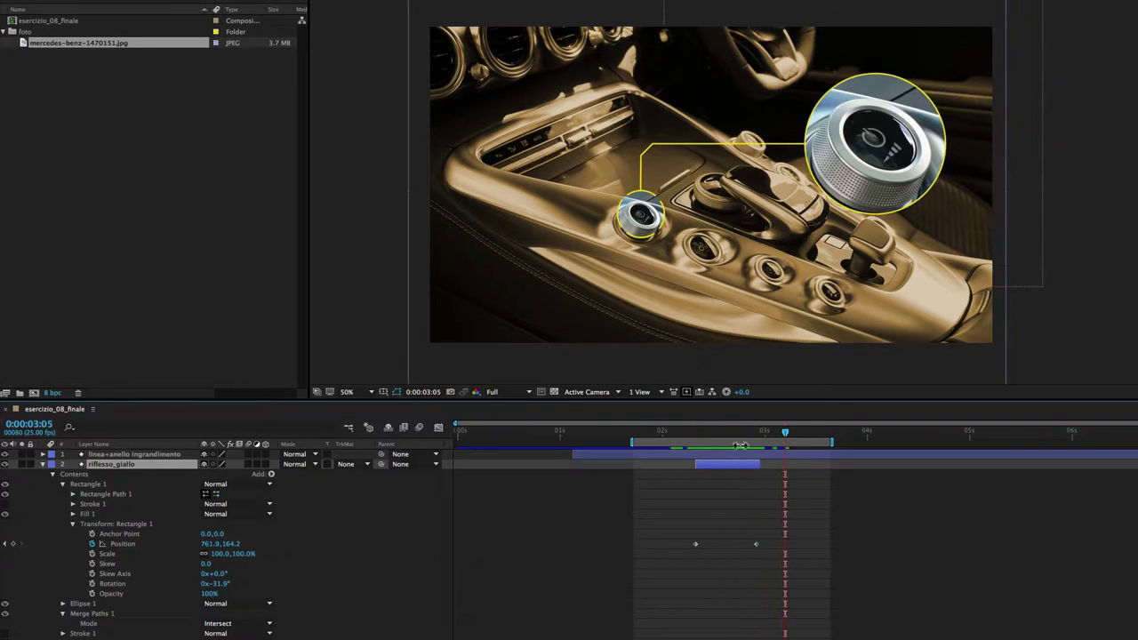
Collapse the layer properties and hide mask and shape outlines in the viewer
{"action": "left_click", "coordinate": [43, 464]}
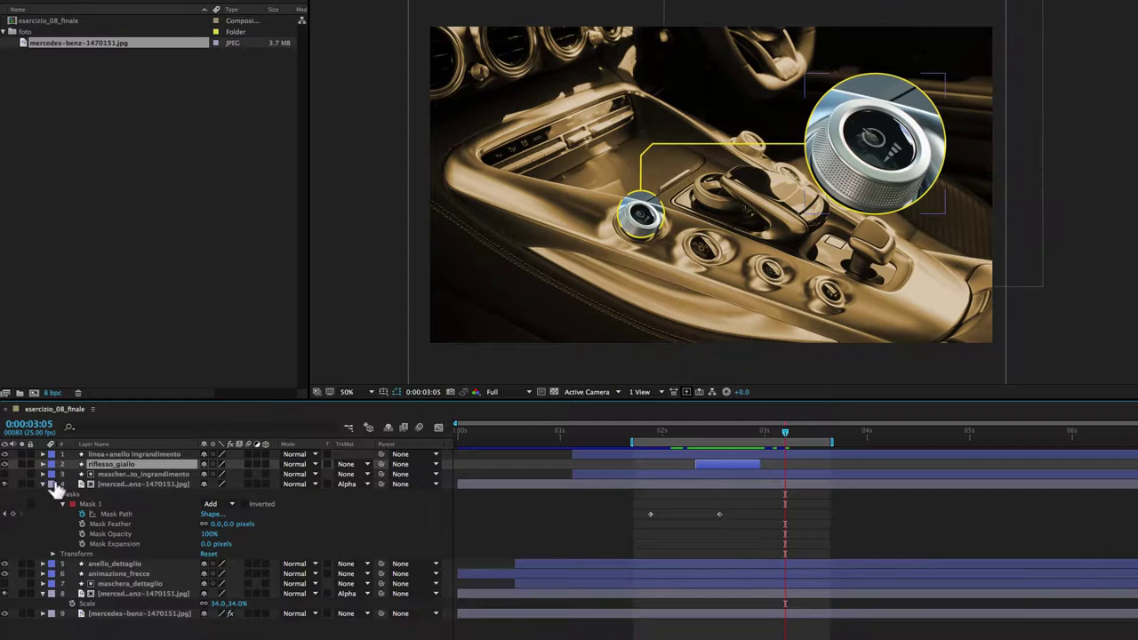
{"action": "left_click", "coordinate": [46, 491]}
{"action": "left_click", "coordinate": [42, 485]}
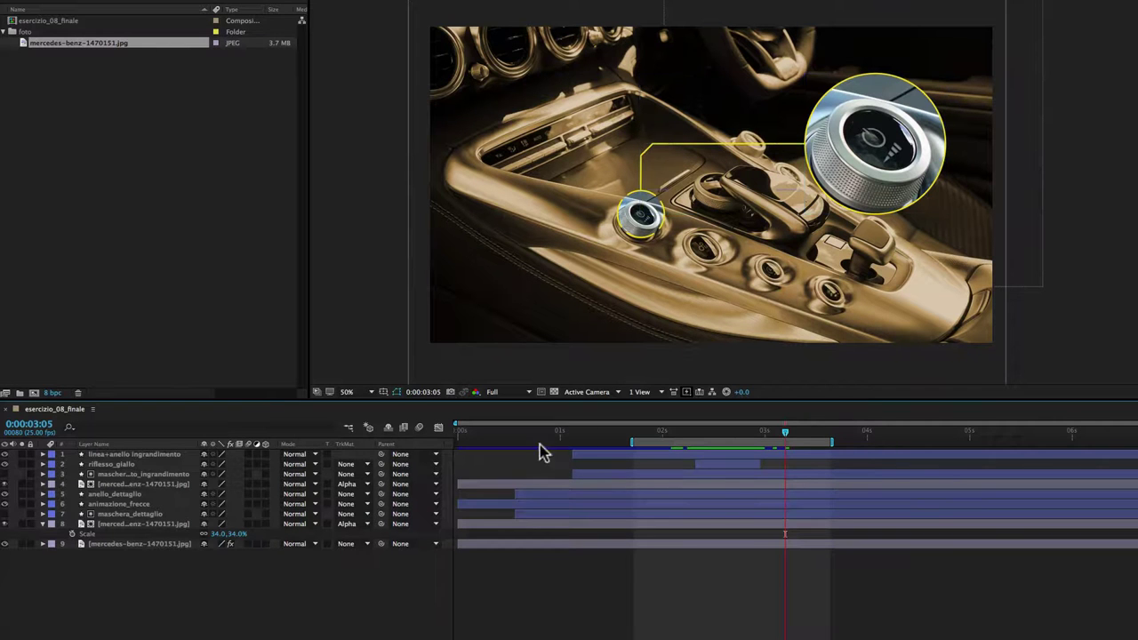
{"action": "left_click", "coordinate": [546, 392]}
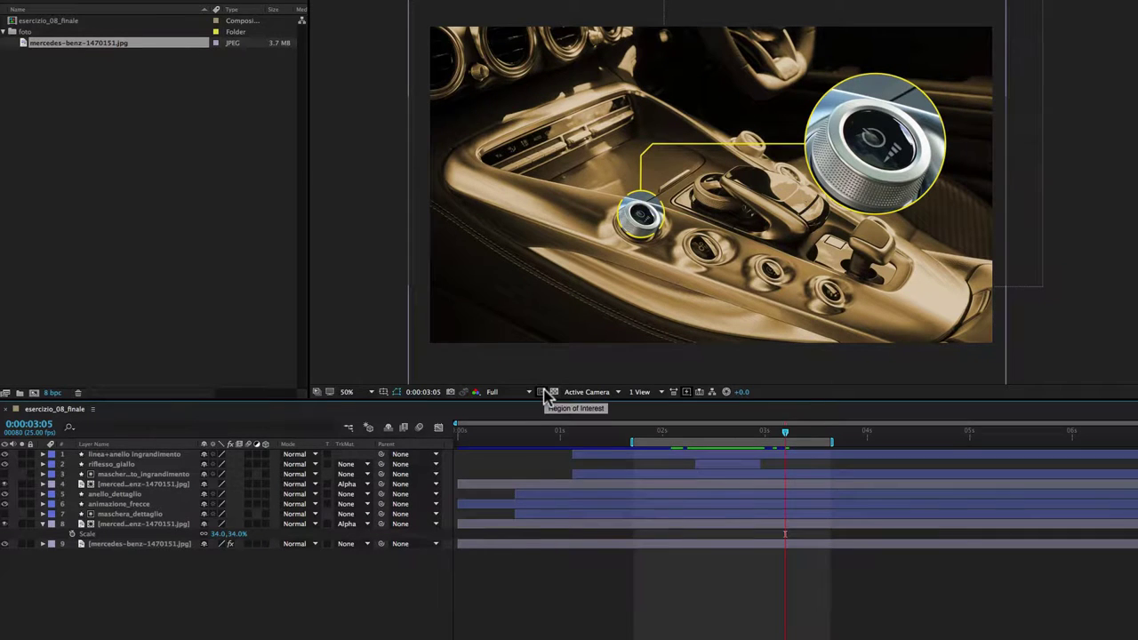
Turn on the grid and zoom the viewer to 100%
{"action": "left_click", "coordinate": [384, 392]}
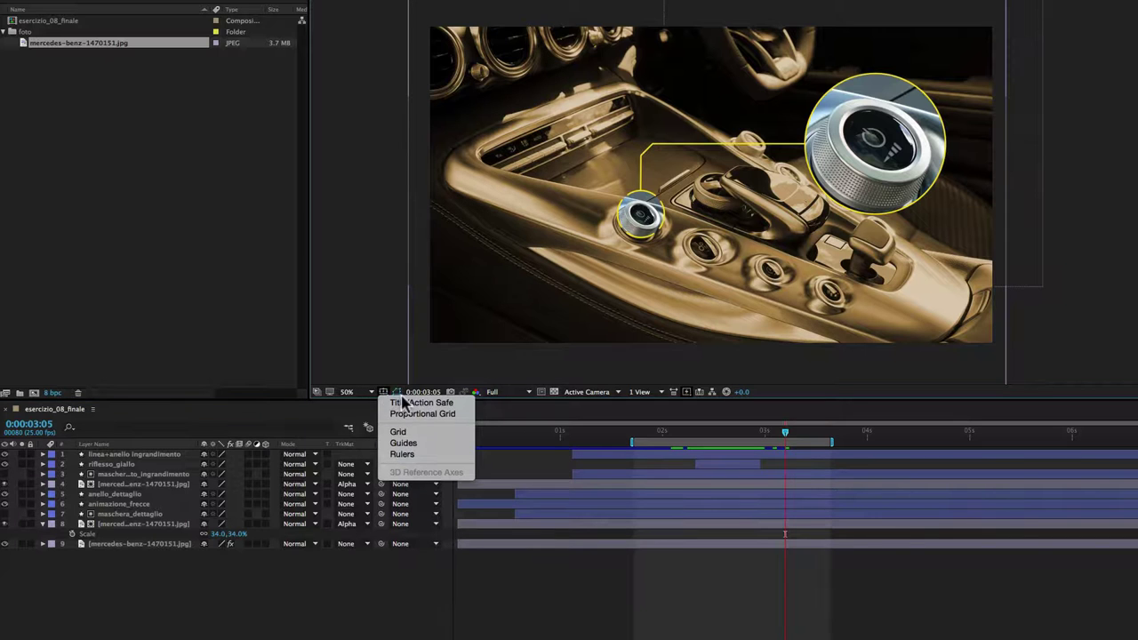
{"action": "left_click", "coordinate": [398, 431]}
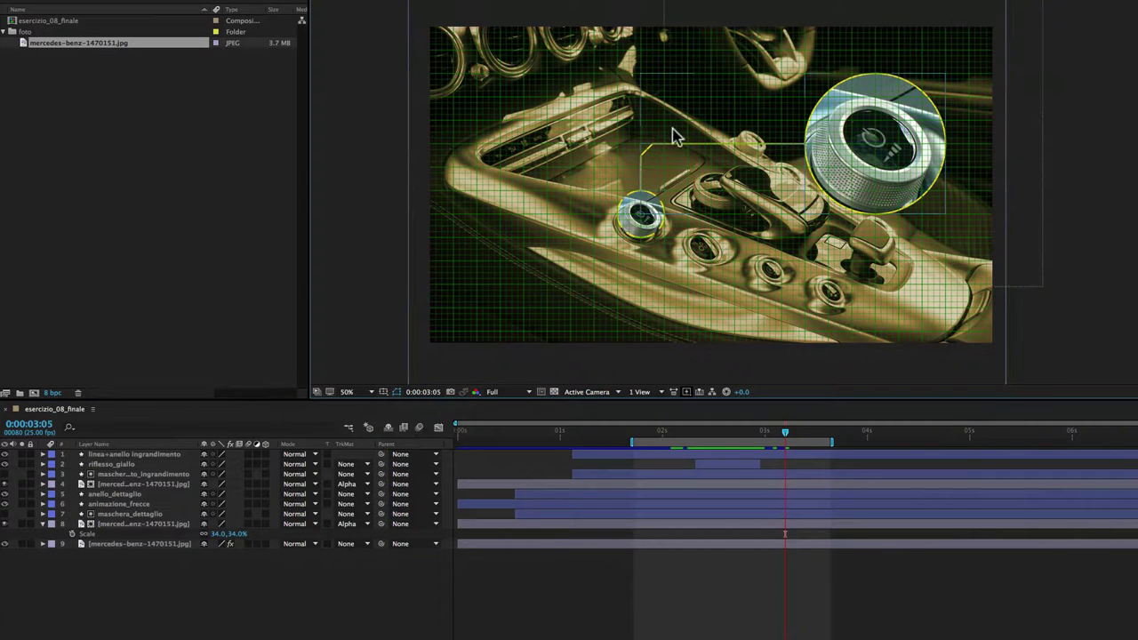
{"action": "scroll", "coordinate": [669, 135], "scroll_direction": "up", "scroll_amount": 2}
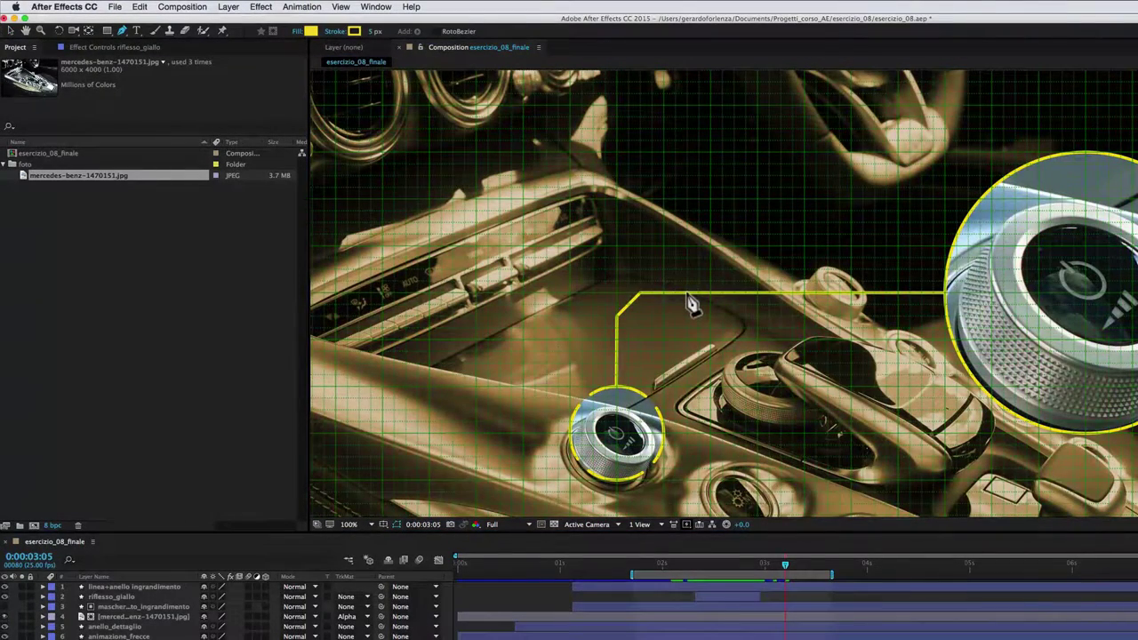
Draw a closed yellow rectangle from the callout line to the big circle's edge
{"action": "left_click", "coordinate": [686, 292]}
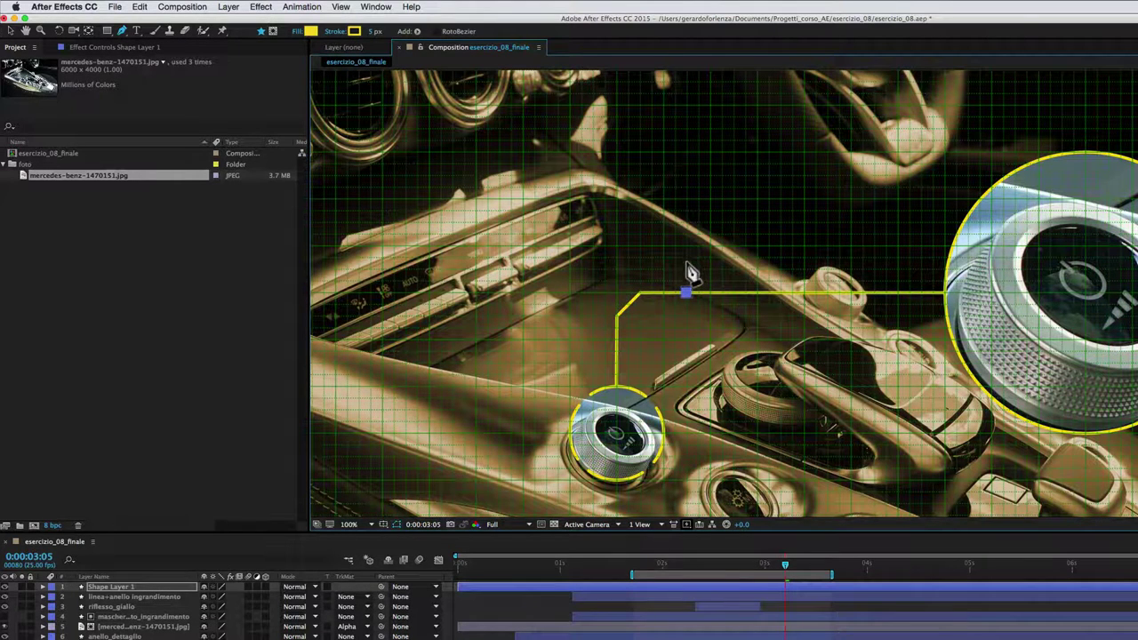
{"action": "left_click", "coordinate": [686, 270]}
{"action": "left_click", "coordinate": [955, 259]}
{"action": "left_click", "coordinate": [958, 292]}
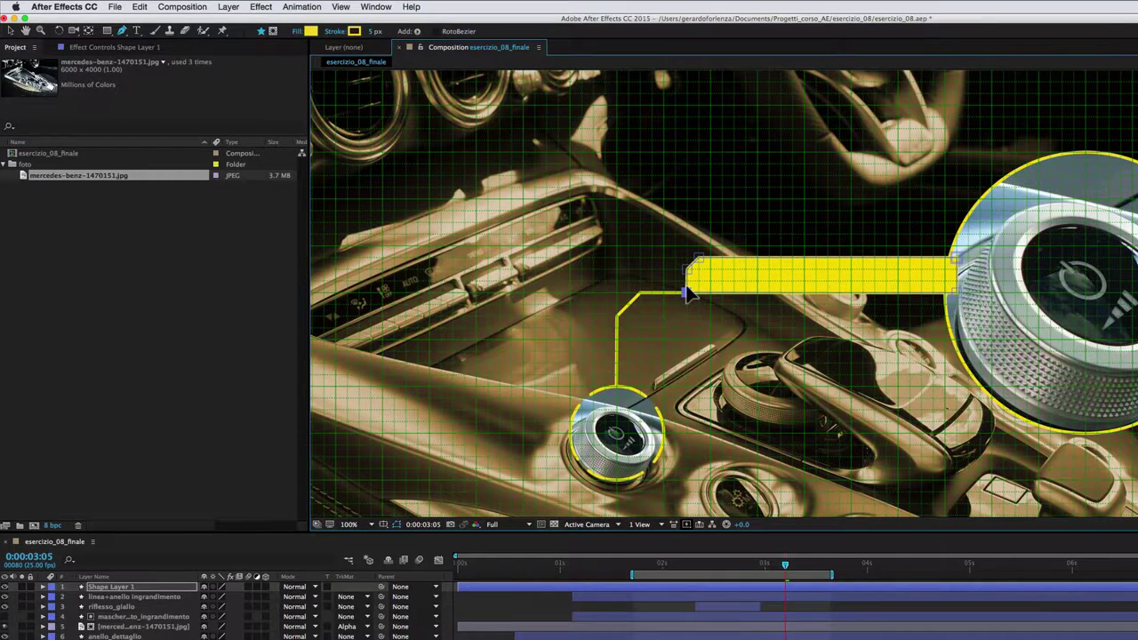
{"action": "left_click", "coordinate": [688, 293]}
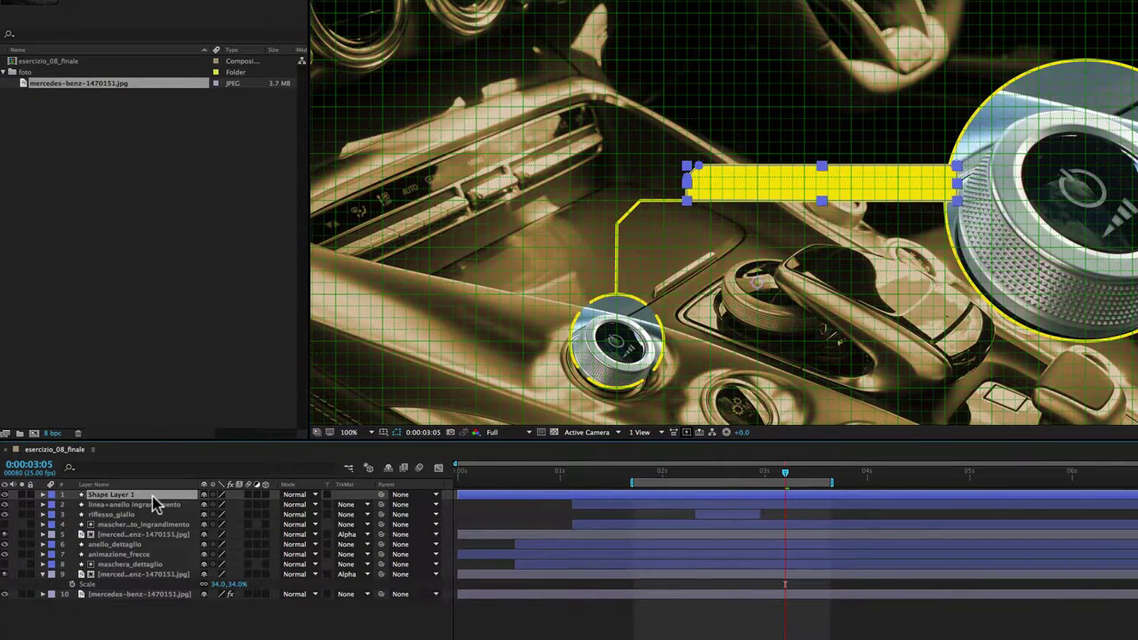
Rename the new shape layer fascetta_titolo
{"action": "key", "text": "Return"}
{"action": "type", "text": "fascetta_titolo"}
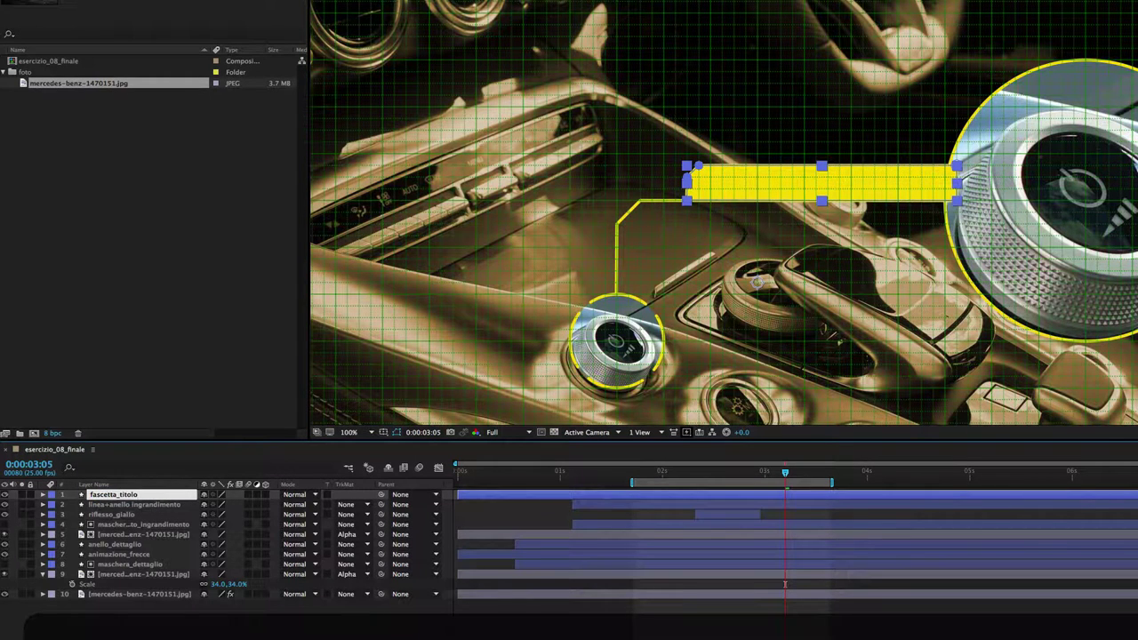
{"action": "key", "text": "Return"}
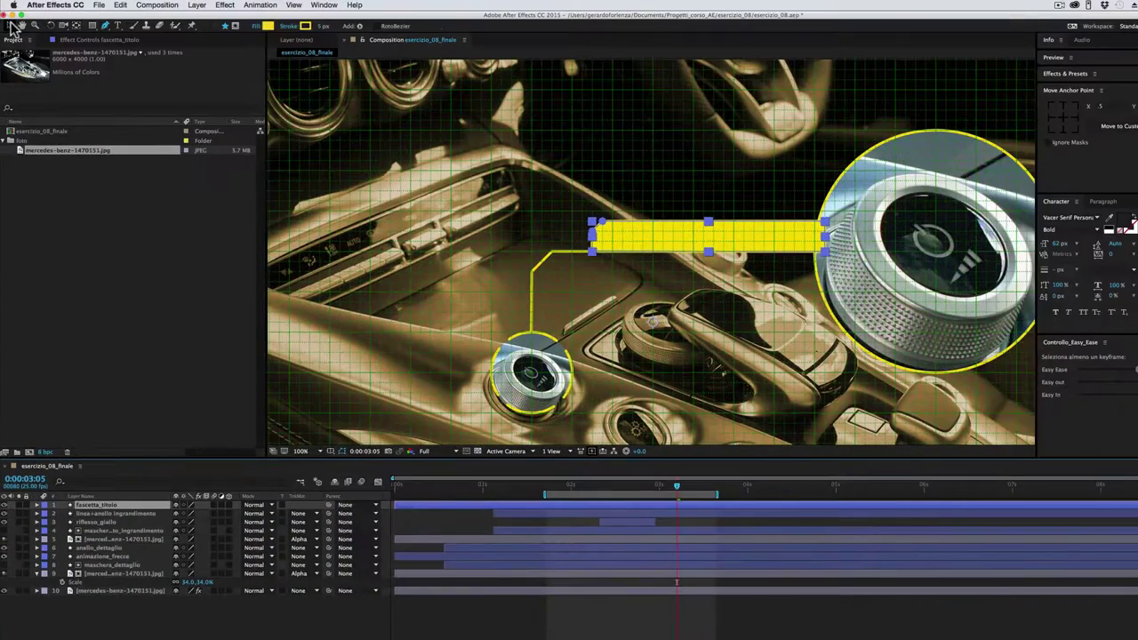
At 0:00:02:11, key fascetta_titolo's Scale to 0.0,100.0%
{"action": "left_click", "coordinate": [9, 24]}
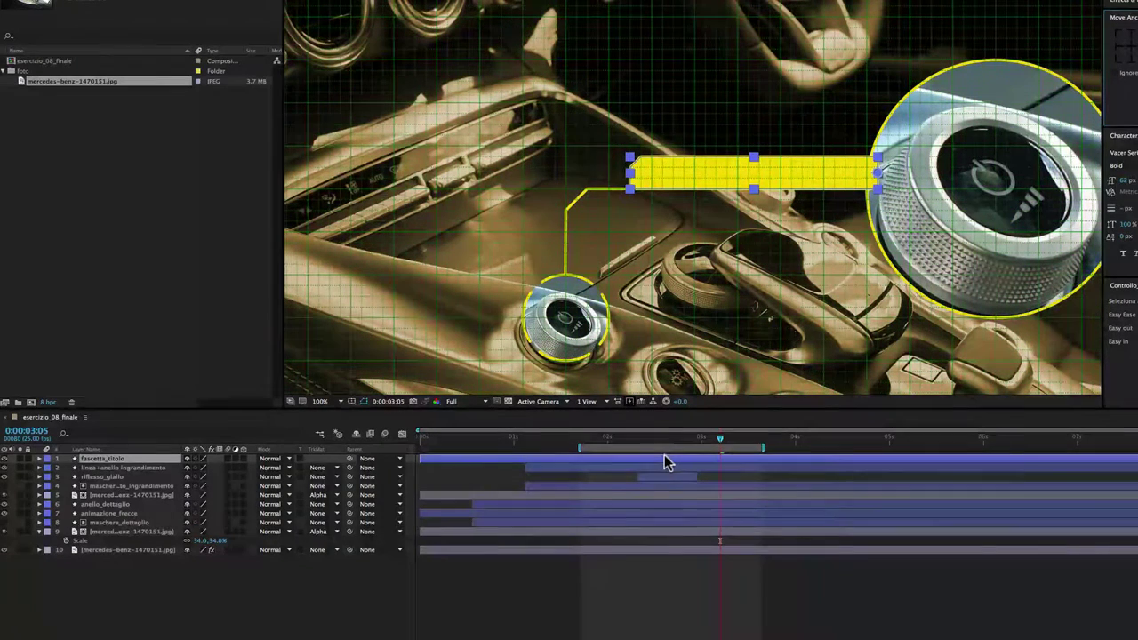
{"action": "key", "text": "s"}
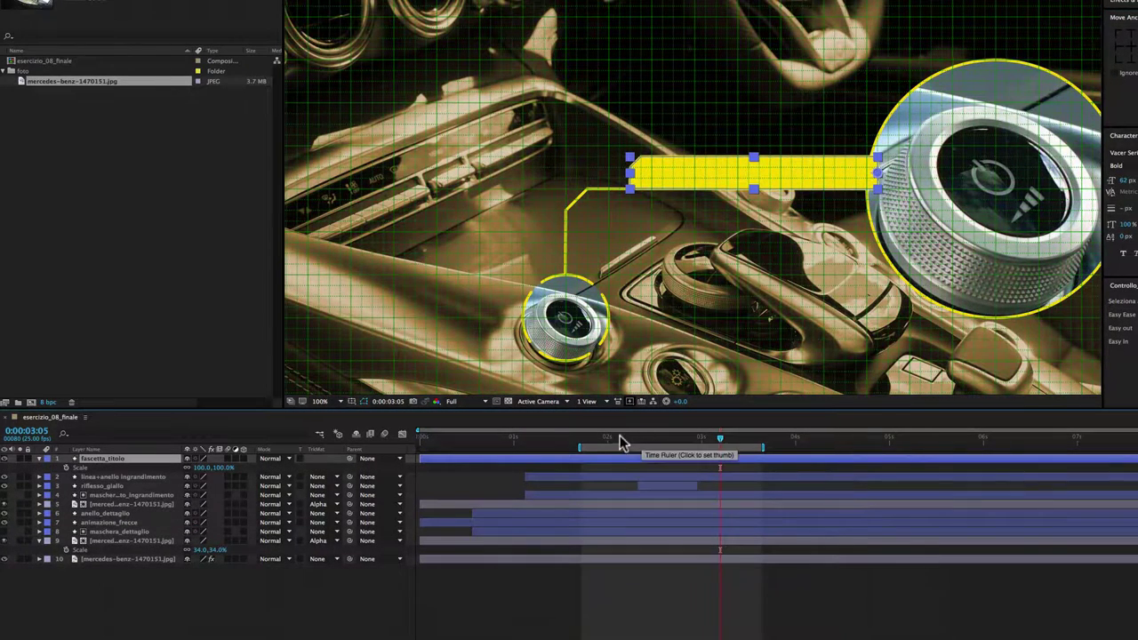
{"action": "left_click", "coordinate": [628, 440]}
{"action": "left_click_drag", "start_coordinate": [629, 440], "coordinate": [649, 440]}
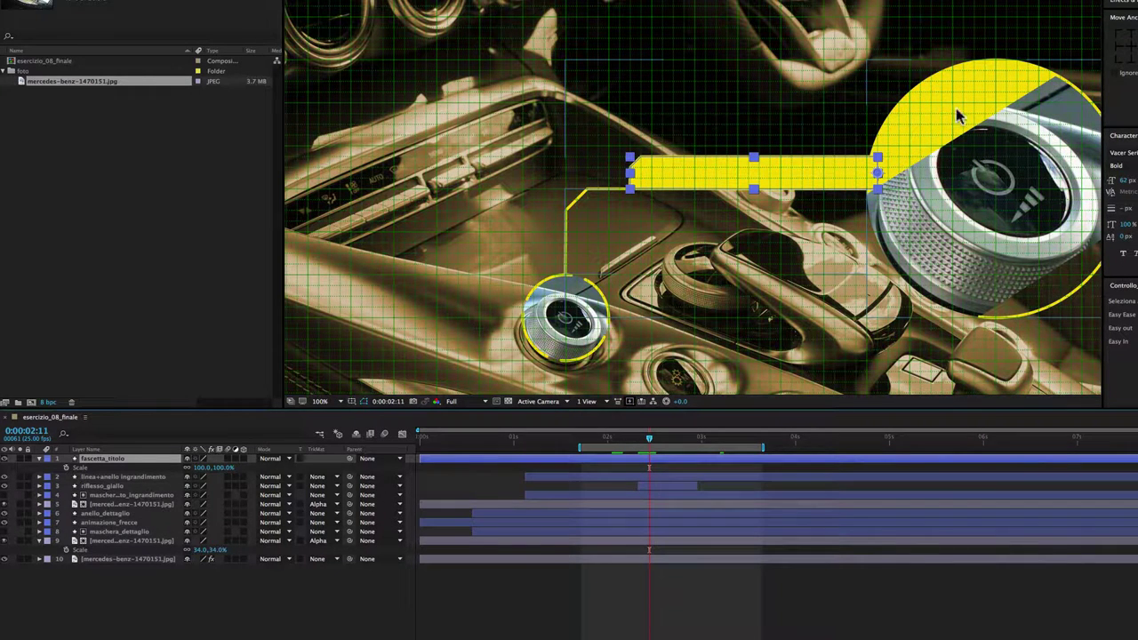
{"action": "left_click", "coordinate": [647, 442]}
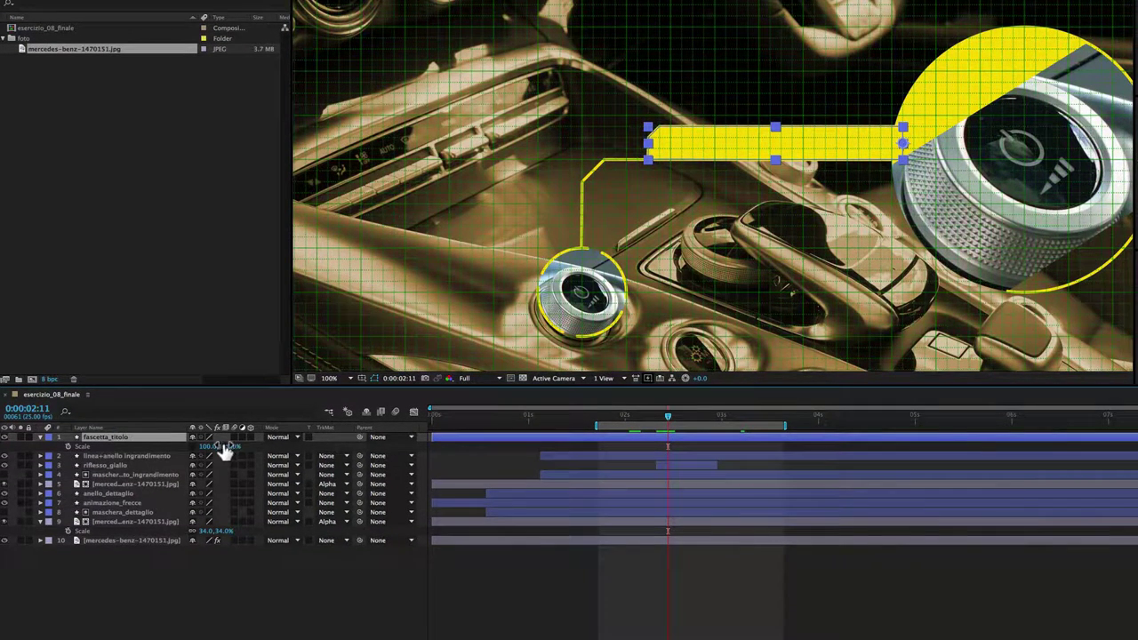
{"action": "left_click", "coordinate": [205, 447]}
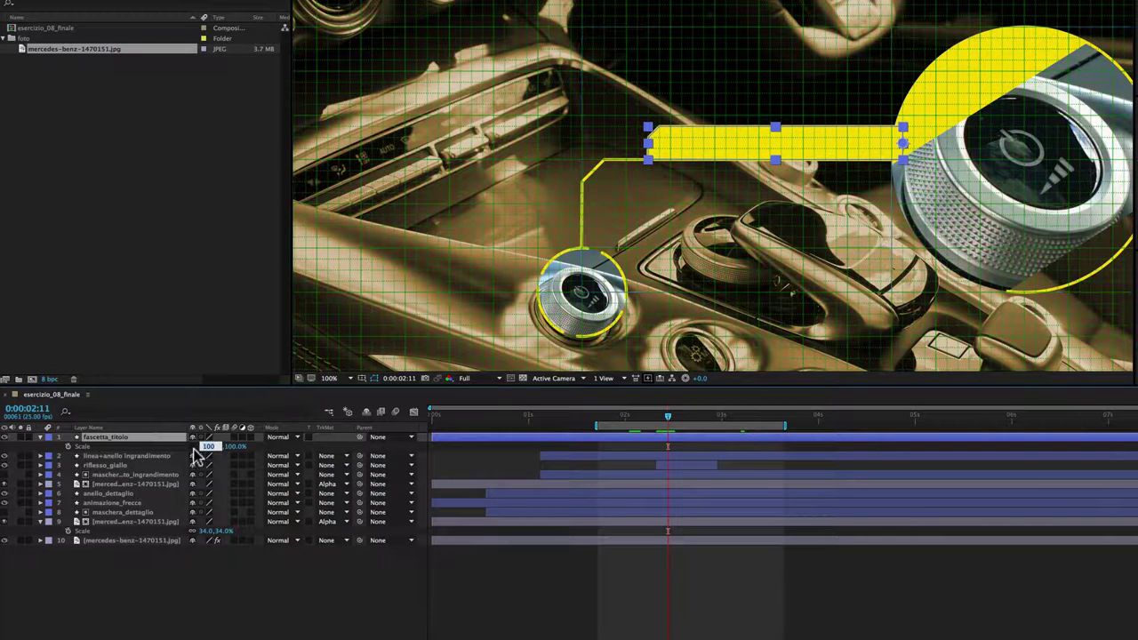
{"action": "type", "text": "0"}
{"action": "left_click", "coordinate": [221, 585]}
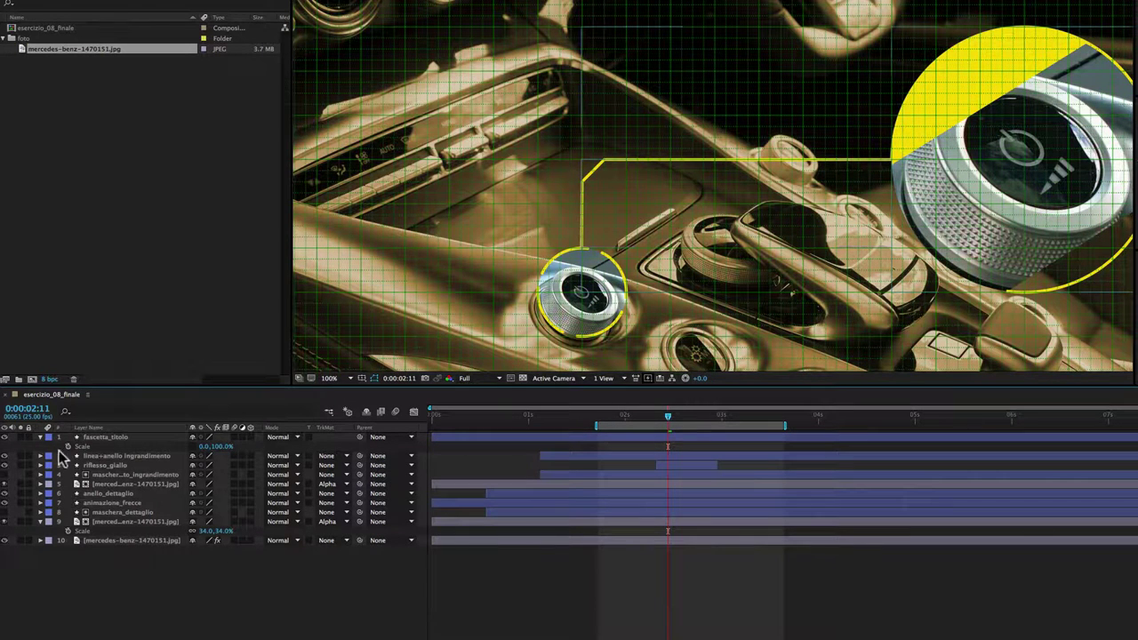
{"action": "left_click", "coordinate": [80, 438]}
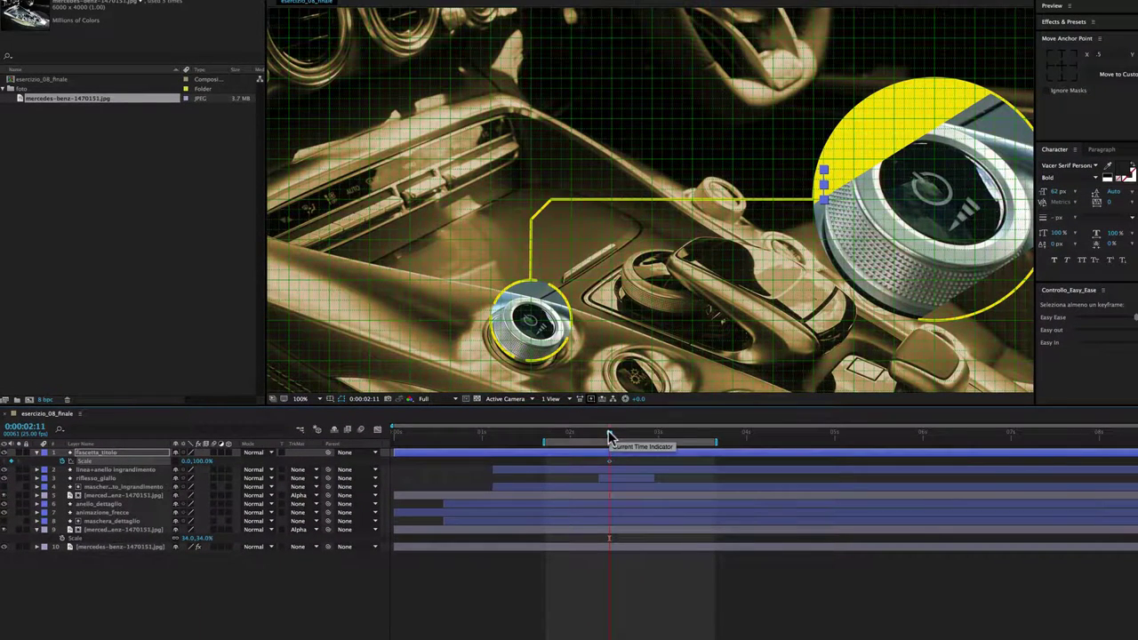
At 0:00:03:11, set the title bar's horizontal Scale to 100
{"action": "left_click_drag", "start_coordinate": [608, 436], "coordinate": [697, 440]}
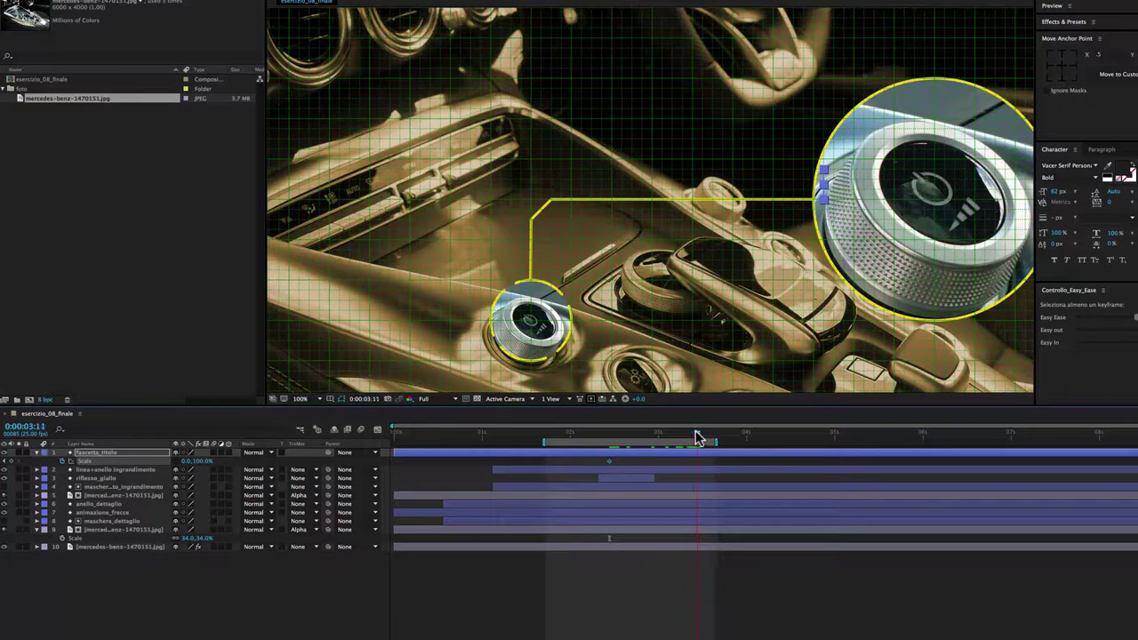
{"action": "left_click", "coordinate": [192, 460]}
{"action": "type", "text": "100"}
{"action": "key", "text": "Return"}
Trim the fascetta_titolo layer so it starts near 2 seconds
{"action": "mouse_move", "coordinate": [697, 433]}
{"action": "left_mouse_down"}
{"action": "mouse_move", "coordinate": [606, 442]}
{"action": "mouse_move", "coordinate": [701, 461]}
{"action": "left_mouse_up"}
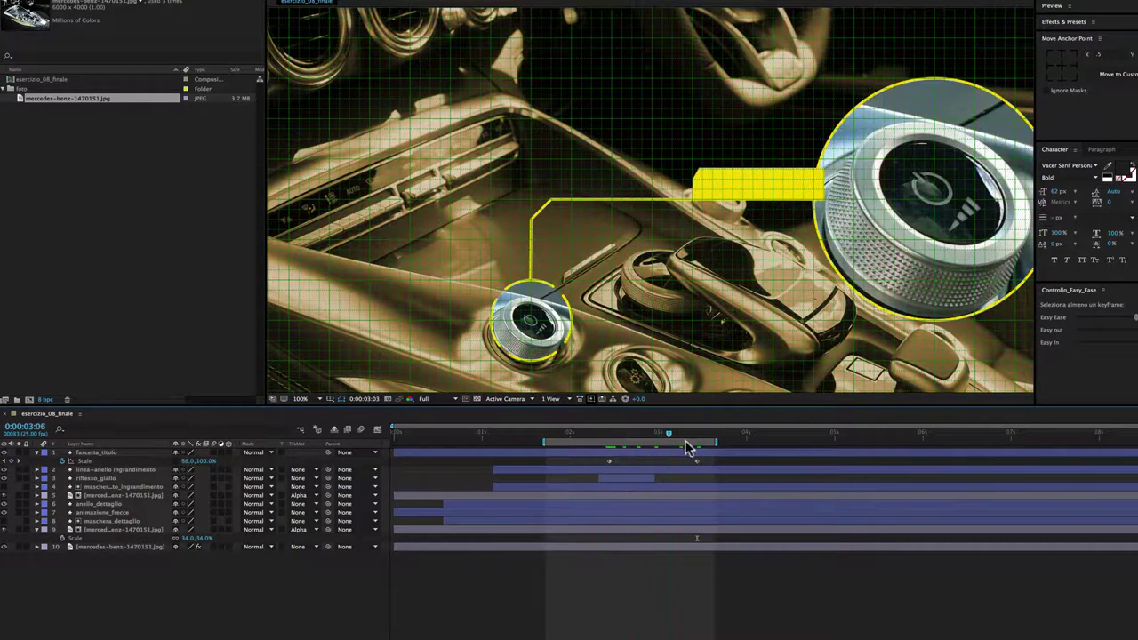
{"action": "left_click", "coordinate": [706, 457]}
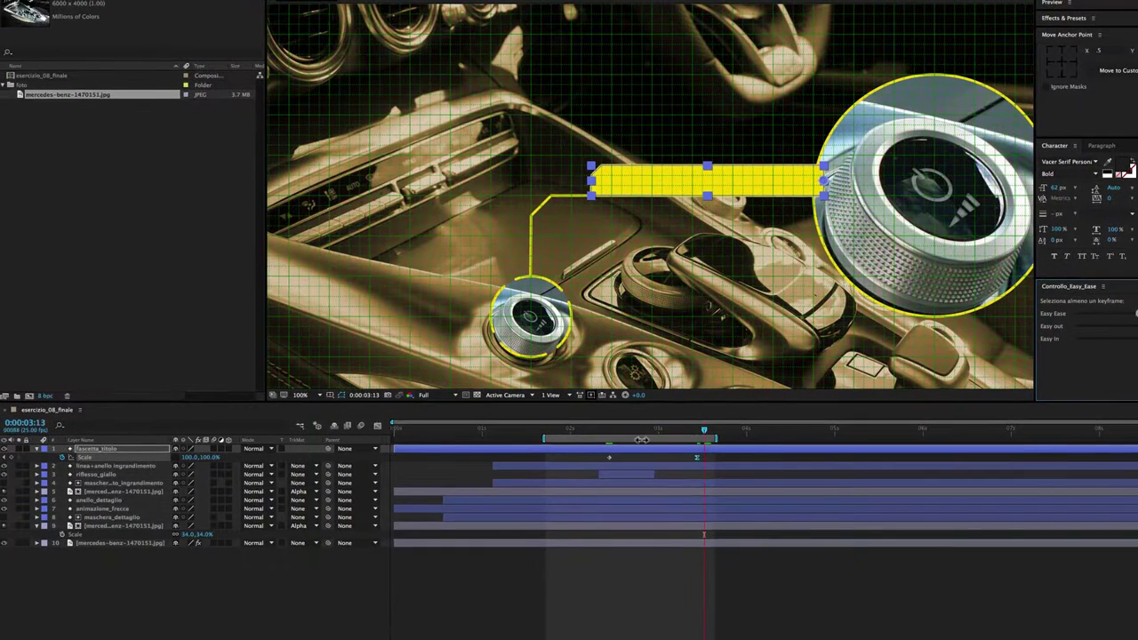
{"action": "left_click_drag", "start_coordinate": [391, 449], "coordinate": [552, 448]}
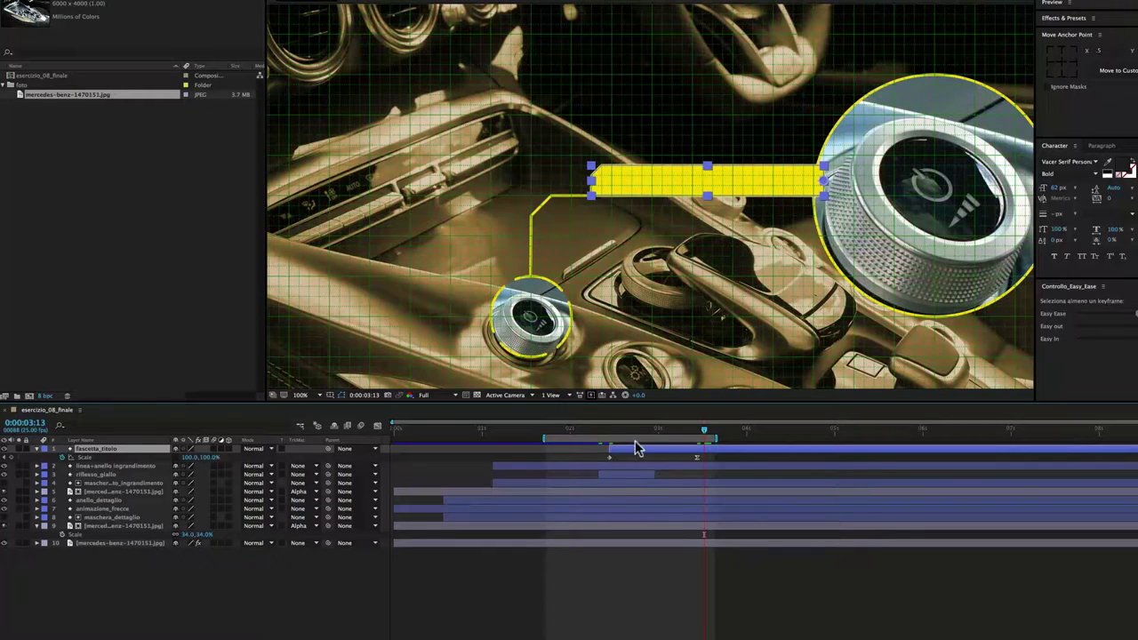
Extend the work area, preview the bar animation, and move fascetta_titolo down to layer 5
{"action": "left_click_drag", "start_coordinate": [712, 440], "coordinate": [729, 439]}
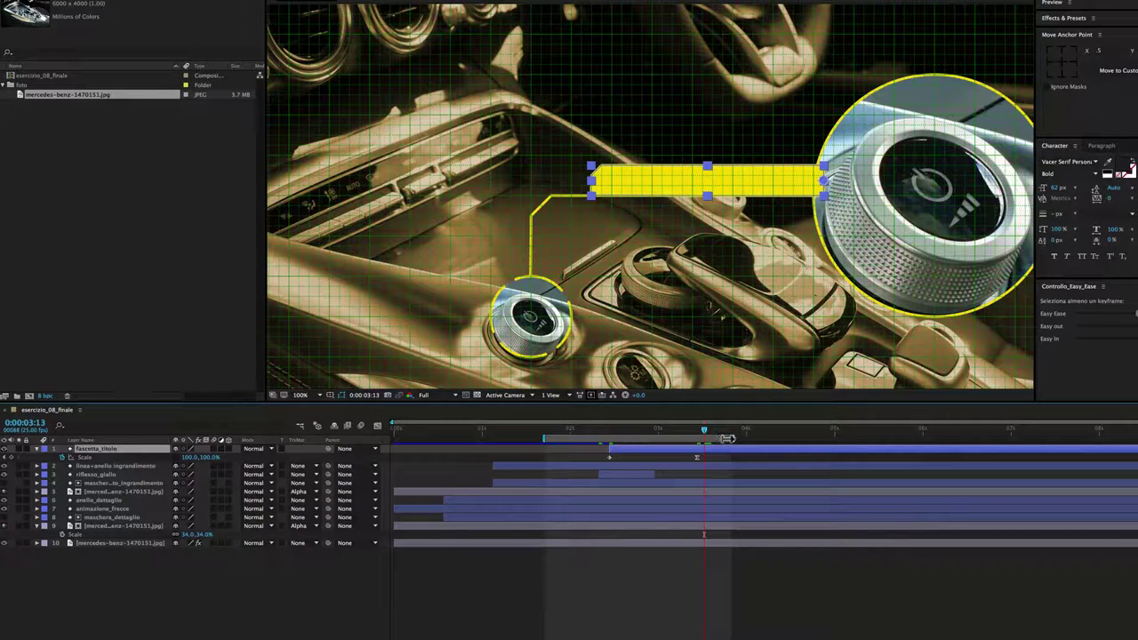
{"action": "key", "text": "space"}
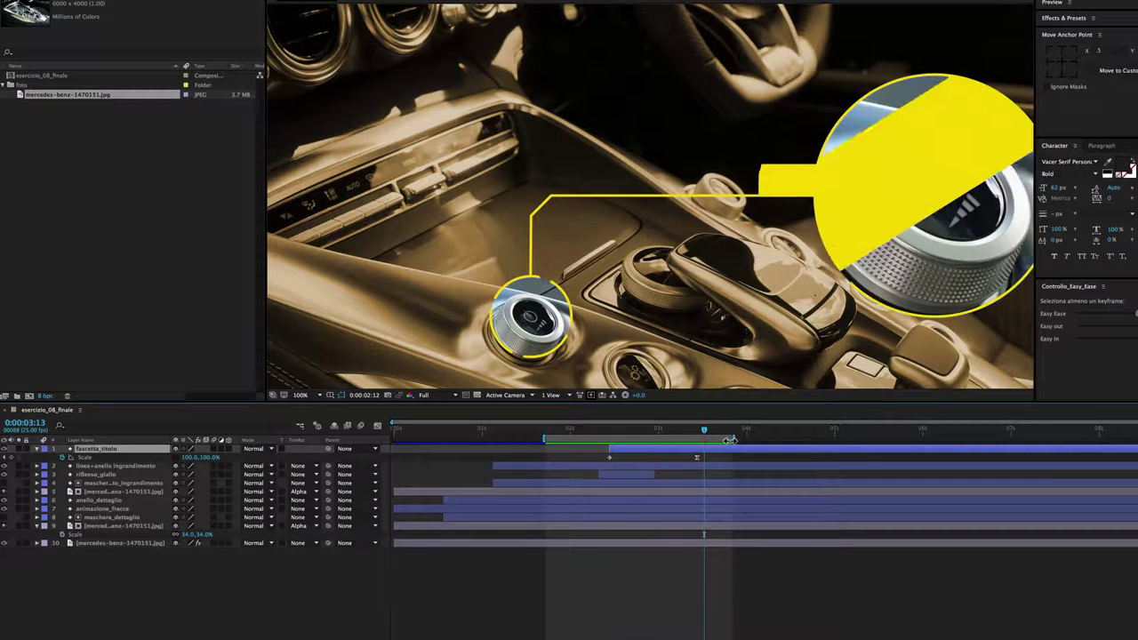
{"action": "key", "text": "space"}
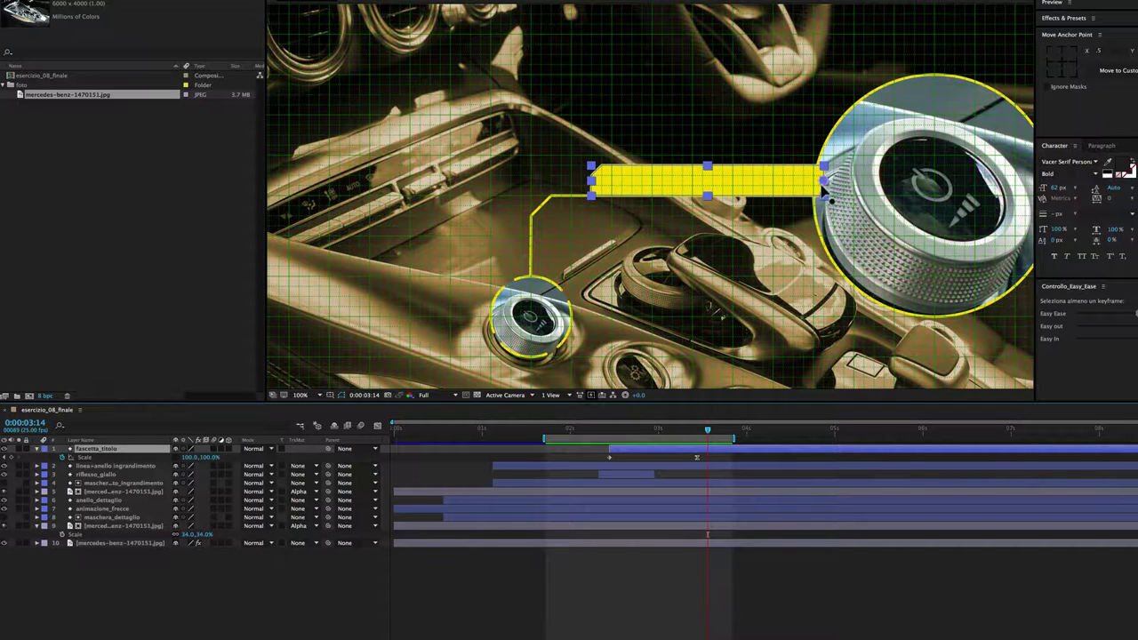
{"action": "mouse_move", "coordinate": [96, 454]}
{"action": "left_mouse_down"}
{"action": "mouse_move", "coordinate": [98, 503]}
{"action": "mouse_move", "coordinate": [100, 489]}
{"action": "left_mouse_up"}
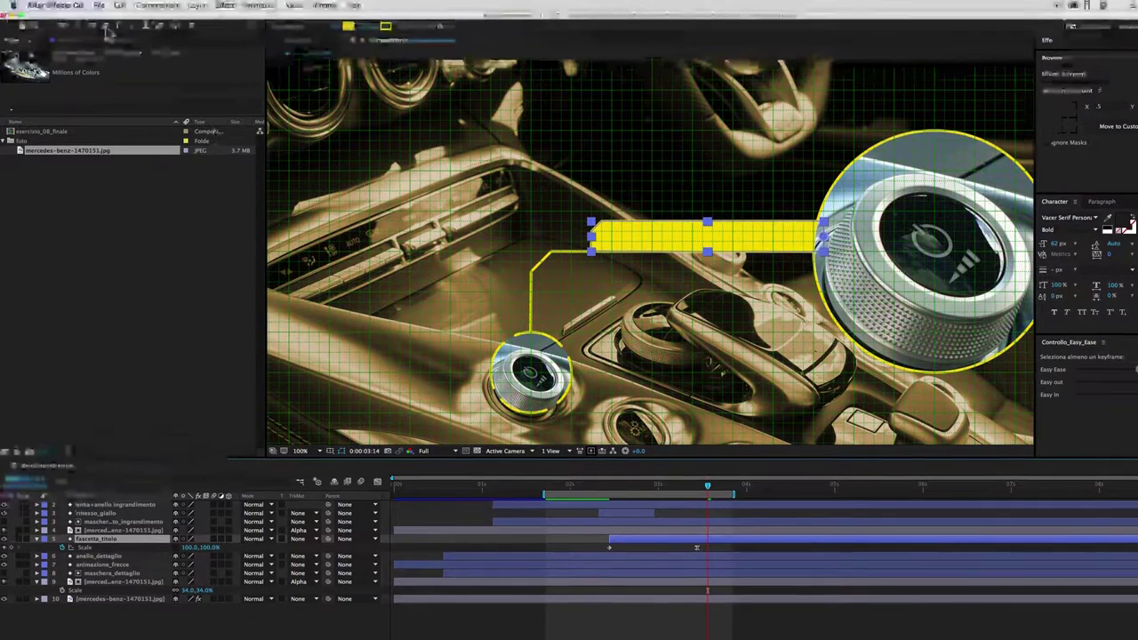
Type the title MOTION GRAPHICS on the yellow bar and nudge it down onto the bar
{"action": "left_click", "coordinate": [118, 26]}
{"action": "left_click", "coordinate": [711, 236]}
{"action": "type", "text": "MOTION GRAPHICS"}
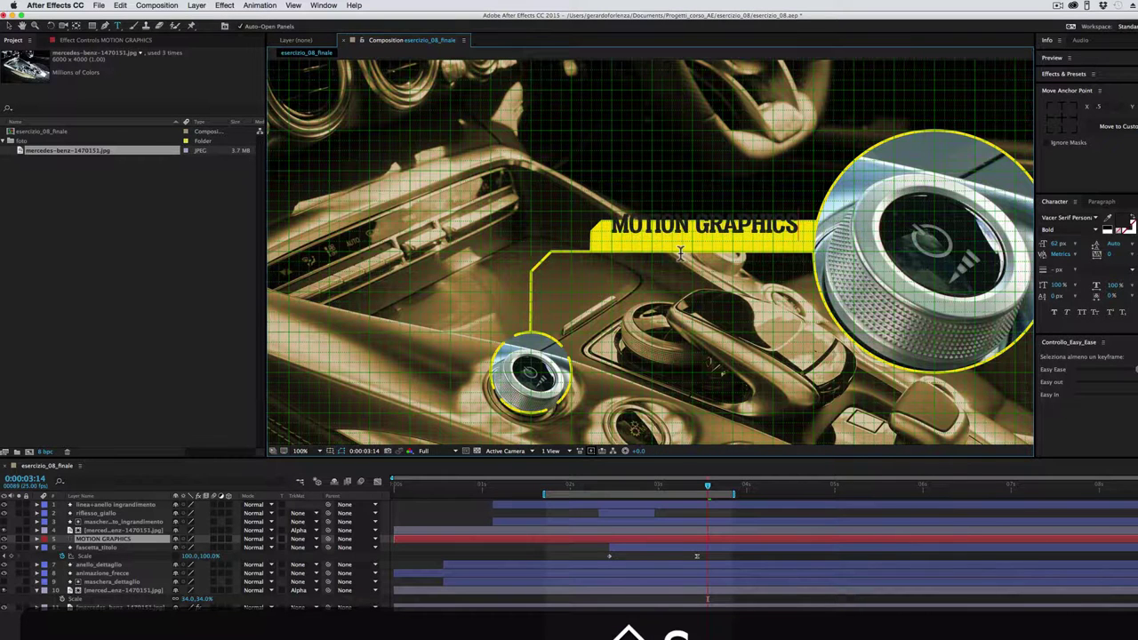
{"action": "key", "text": "Escape"}
{"action": "key", "text": "v"}
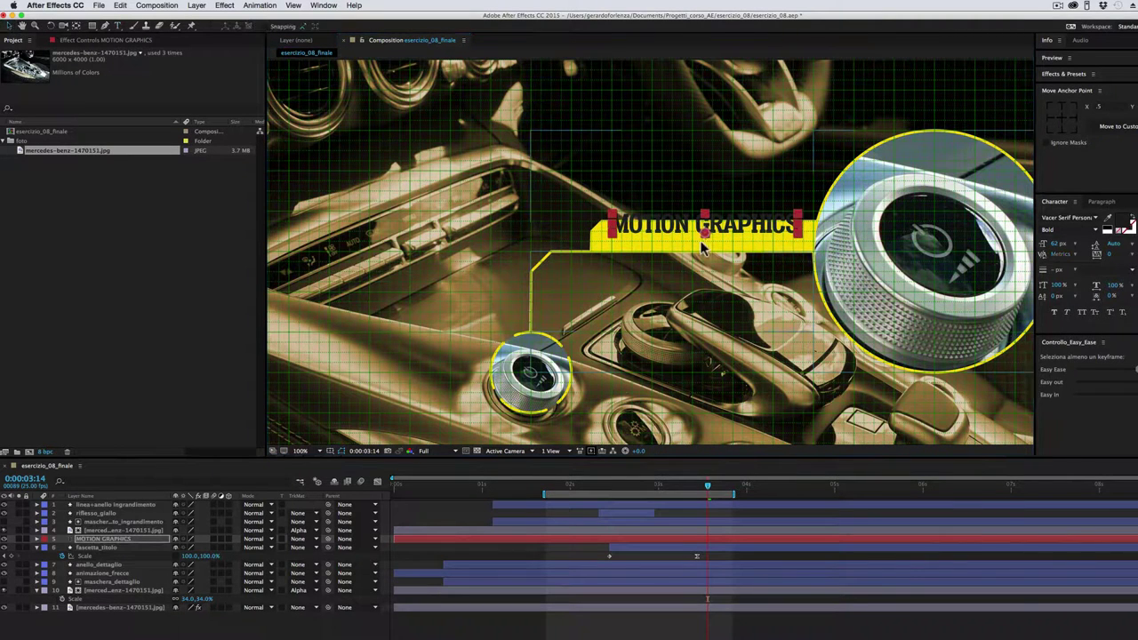
{"action": "left_click_drag", "start_coordinate": [707, 233], "coordinate": [704, 245]}
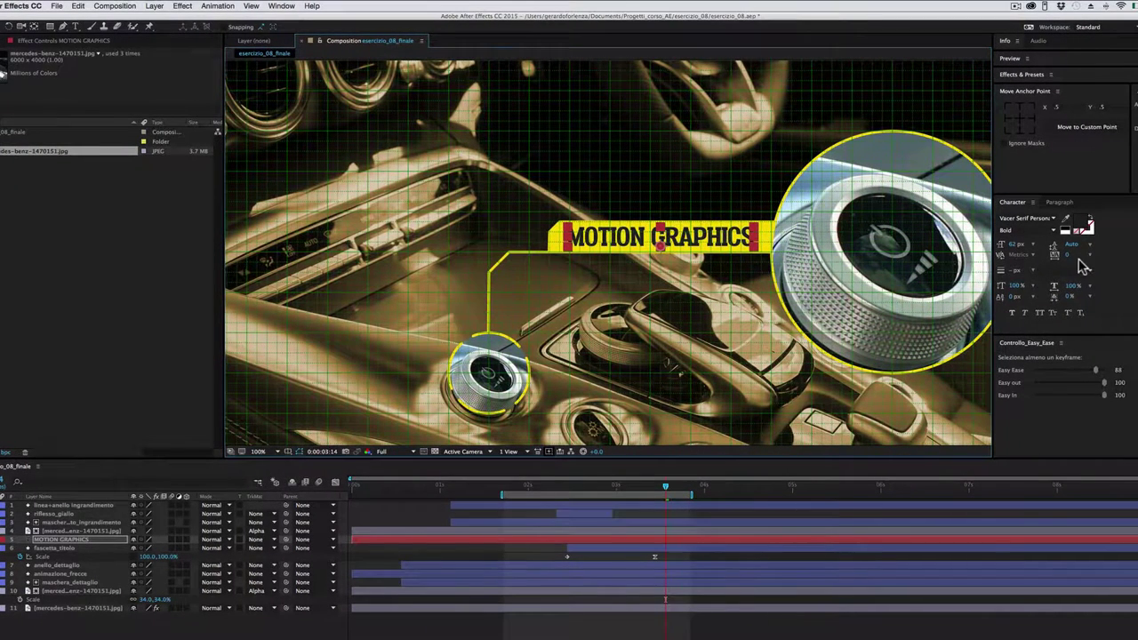
Widen the MOTION GRAPHICS letter tracking and review the frame around 0:00:02:12
{"action": "left_click_drag", "start_coordinate": [1069, 260], "coordinate": [1079, 256]}
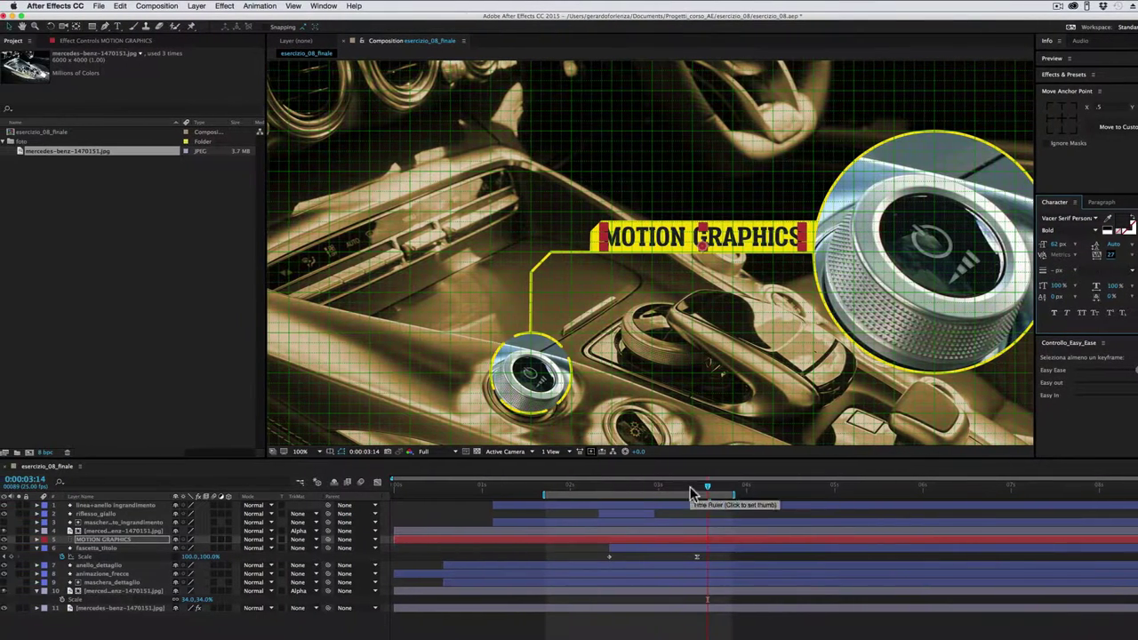
{"action": "mouse_move", "coordinate": [691, 487]}
{"action": "left_mouse_down"}
{"action": "mouse_move", "coordinate": [646, 499]}
{"action": "mouse_move", "coordinate": [658, 500]}
{"action": "left_mouse_up"}
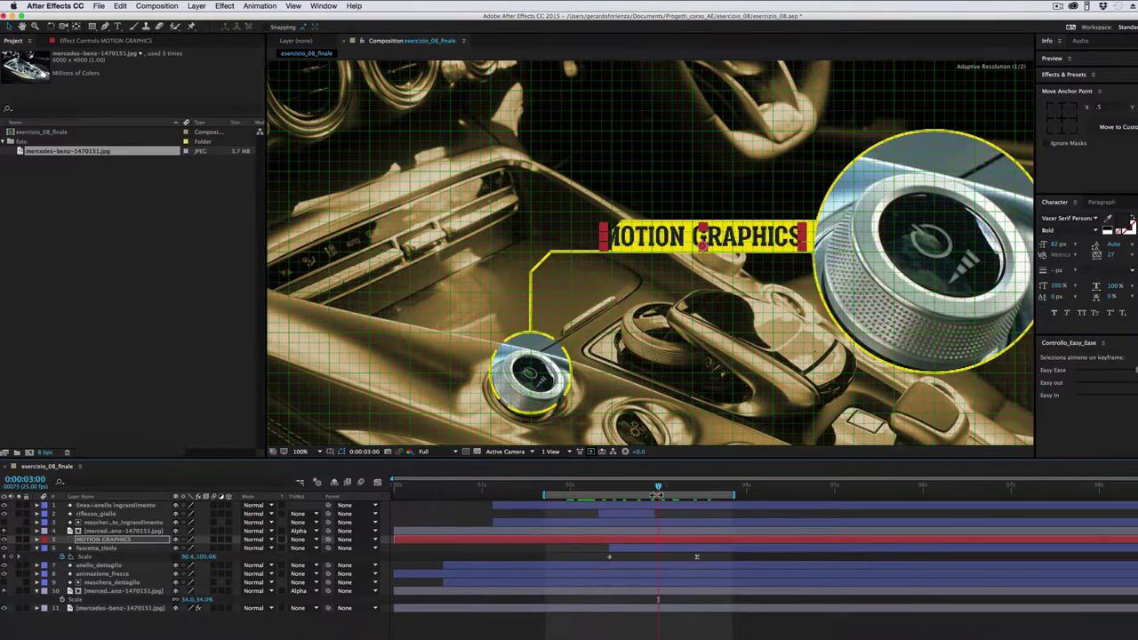
{"action": "left_click", "coordinate": [332, 453]}
Hide the composition grid and move back to 0:00:02:18
{"action": "left_click", "coordinate": [346, 486]}
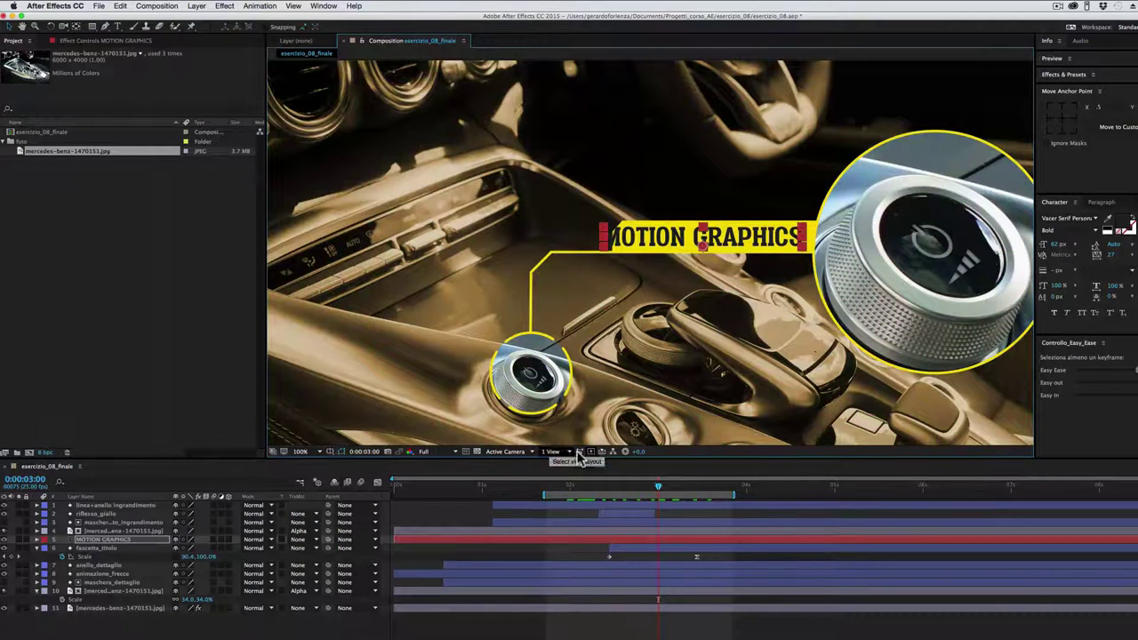
{"action": "left_click_drag", "start_coordinate": [658, 487], "coordinate": [632, 487]}
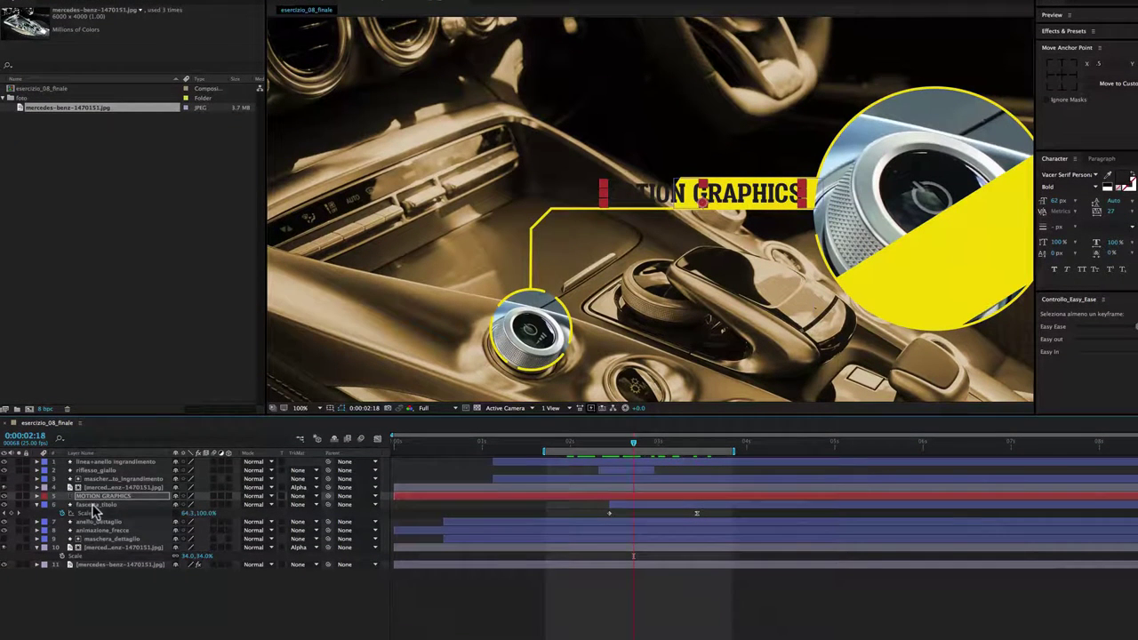
Duplicate fascetta_titolo above the MOTION GRAPHICS text and name the copy maschera_titolo
{"action": "left_click", "coordinate": [85, 505]}
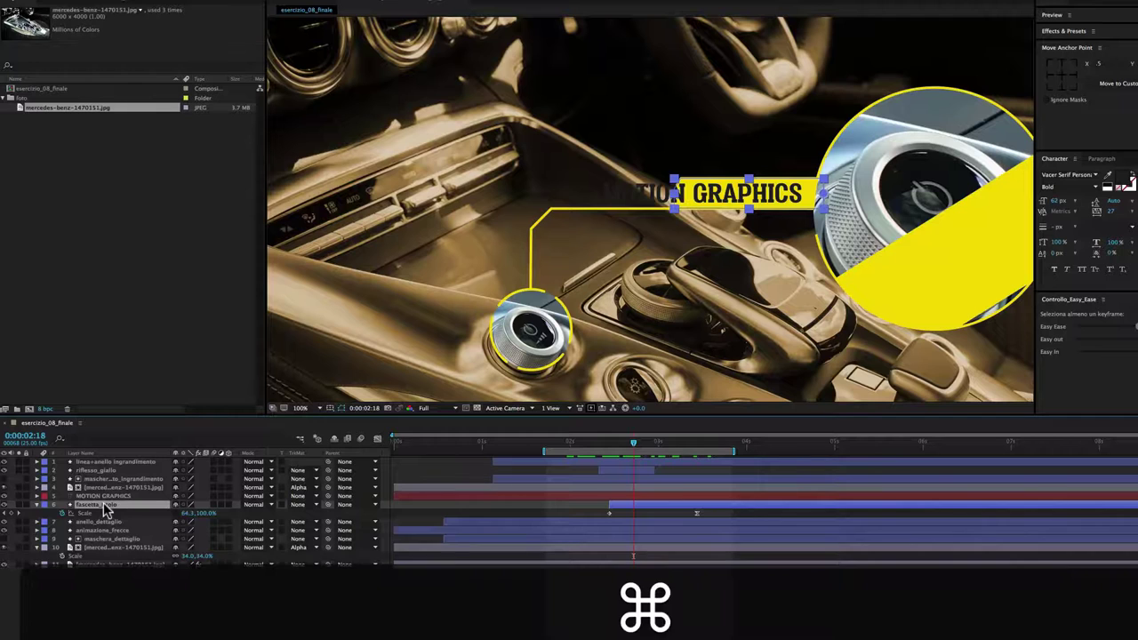
{"action": "key", "text": "super+d"}
{"action": "mouse_move", "coordinate": [104, 508]}
{"action": "left_mouse_down"}
{"action": "mouse_move", "coordinate": [155, 498]}
{"action": "mouse_move", "coordinate": [108, 498]}
{"action": "left_mouse_up"}
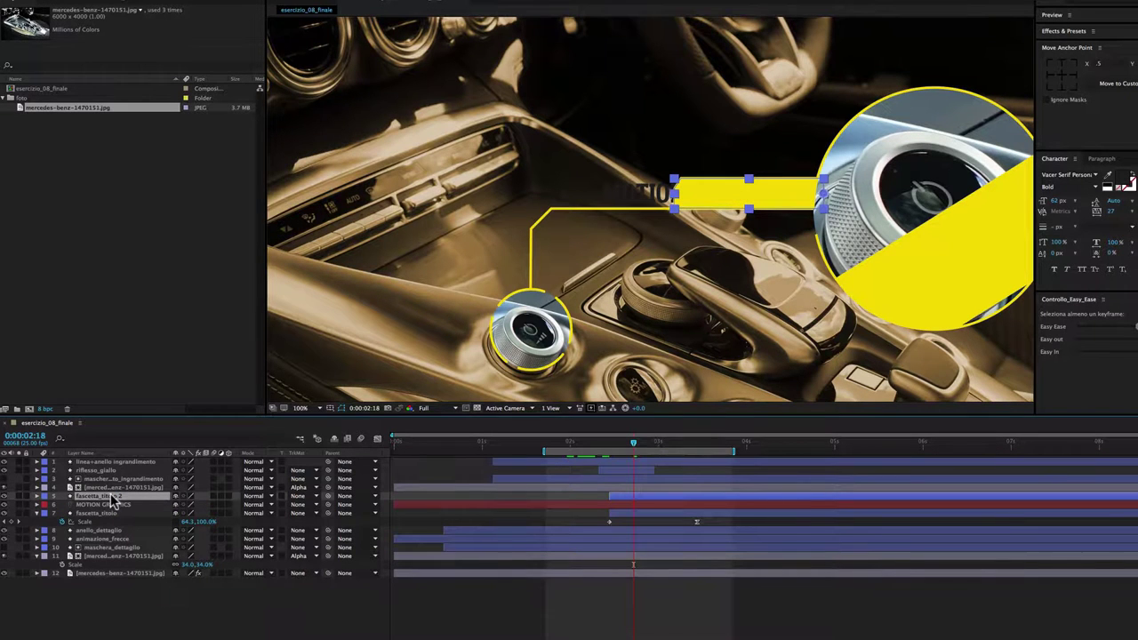
{"action": "key", "text": "Return"}
{"action": "type", "text": "maschera_titolo"}
{"action": "key", "text": "Return"}
Set MOTION GRAPHICS to use maschera_titolo as its Alpha Matte, checked at 0:00:03:10
{"action": "left_click", "coordinate": [89, 504]}
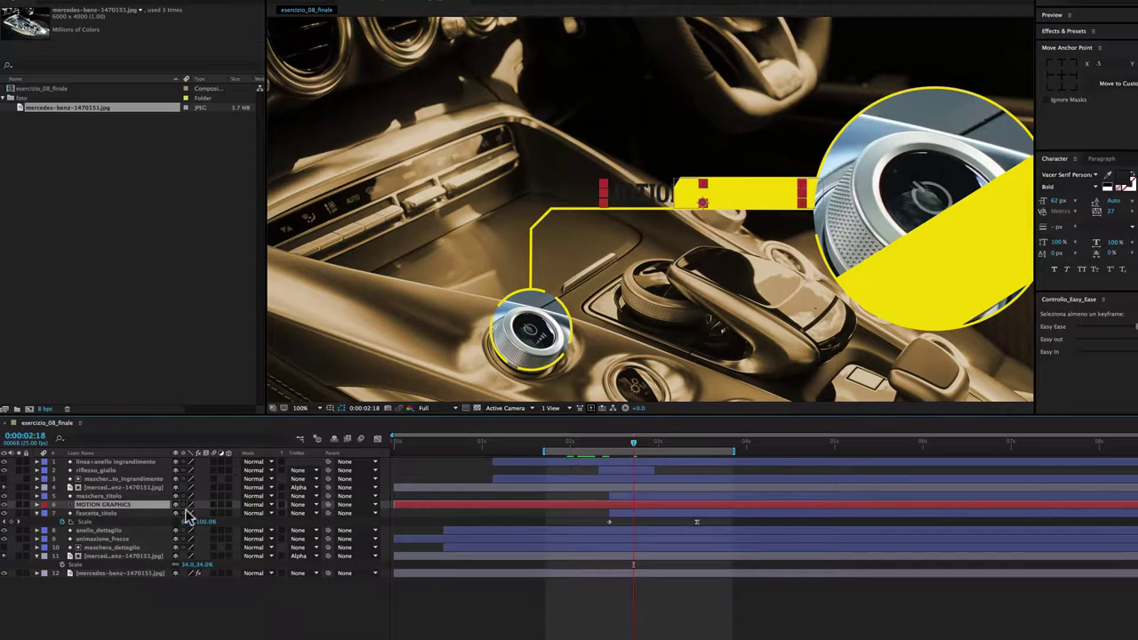
{"action": "left_click", "coordinate": [298, 505]}
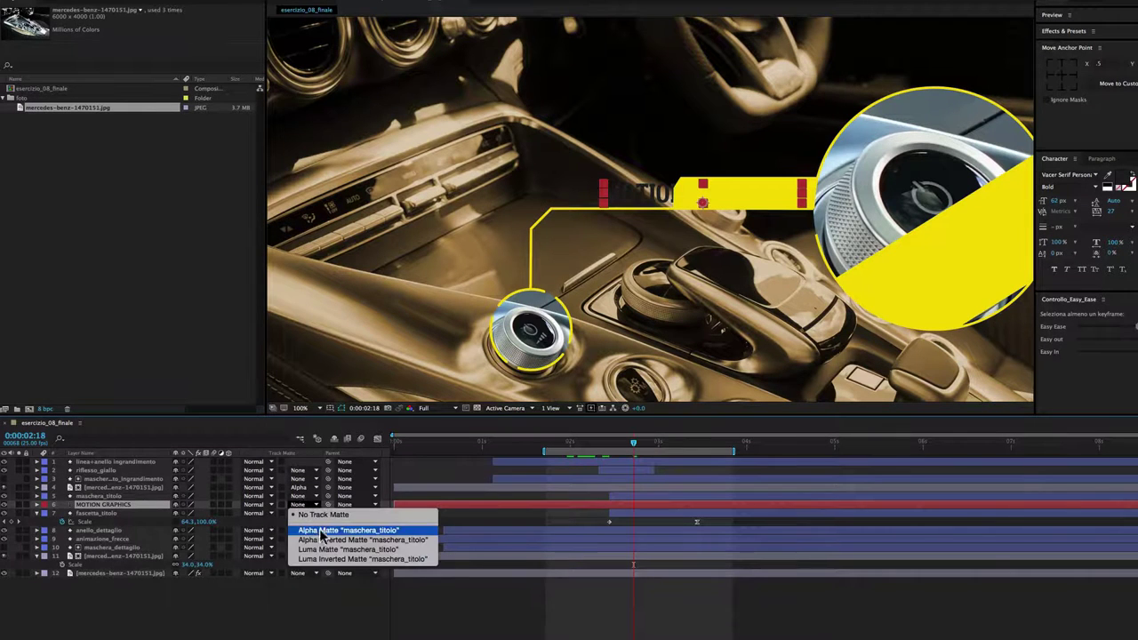
{"action": "left_click", "coordinate": [318, 533]}
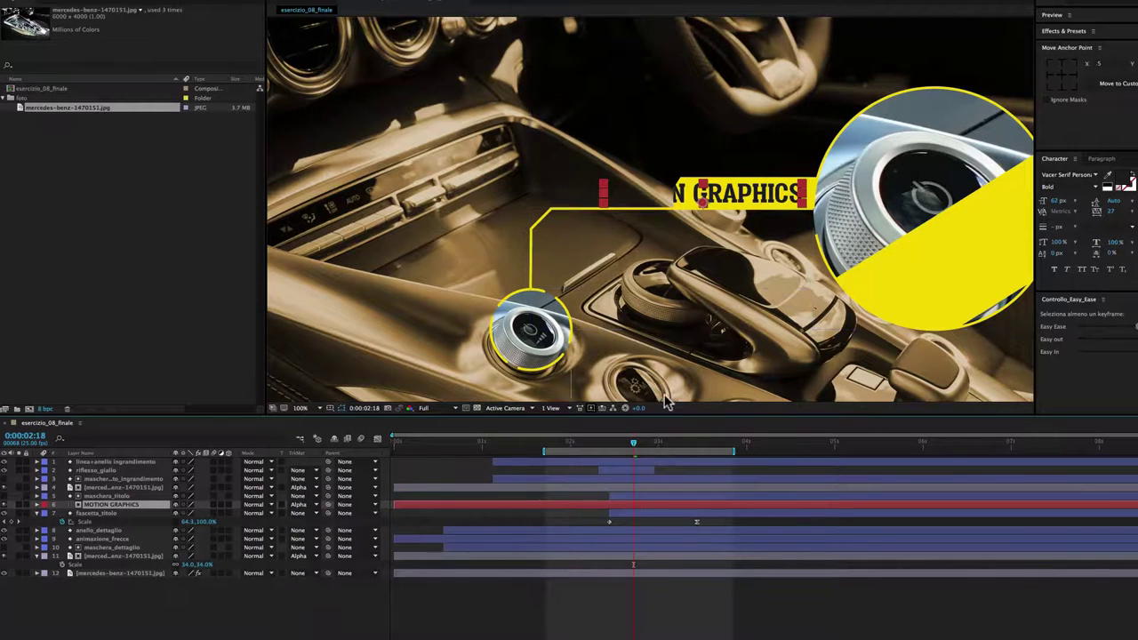
{"action": "left_click_drag", "start_coordinate": [633, 448], "coordinate": [694, 447]}
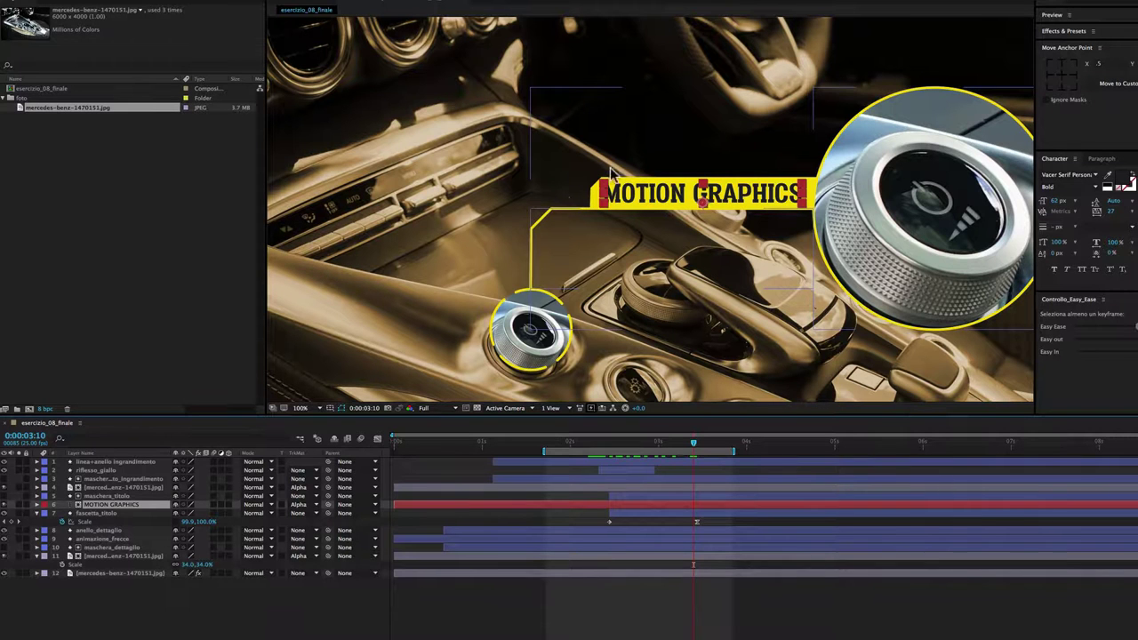
Go to the final Scale keyframe's time, 0:00:03:11, and select the MOTION GRAPHICS layer
{"action": "left_click", "coordinate": [701, 507]}
{"action": "mouse_move", "coordinate": [696, 522]}
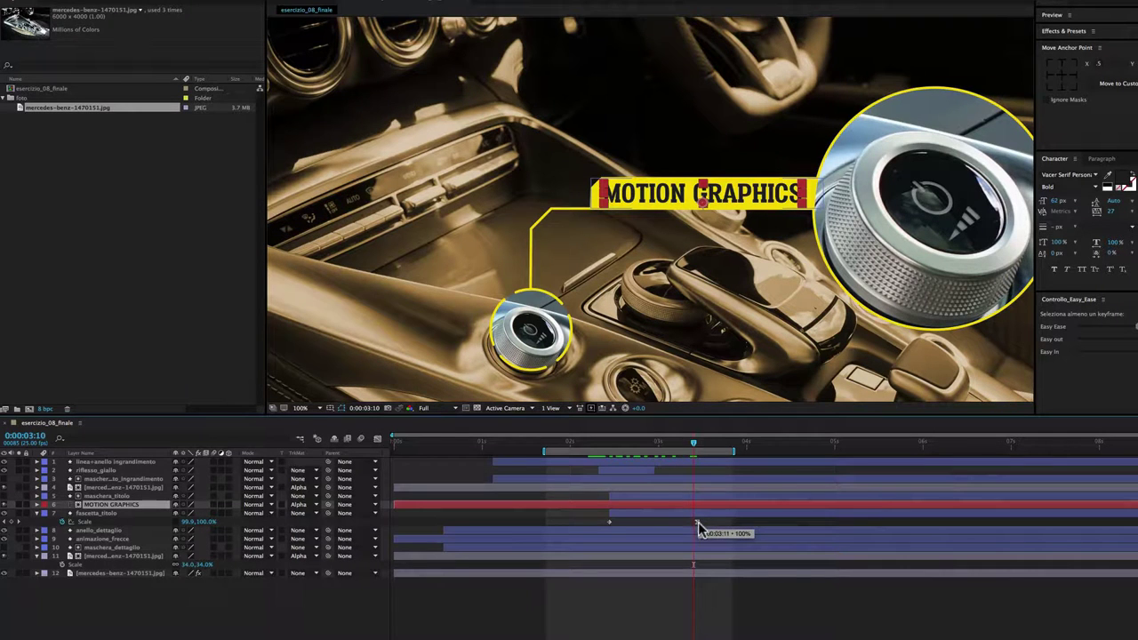
{"action": "left_click", "coordinate": [698, 522]}
{"action": "right_click", "coordinate": [706, 527]}
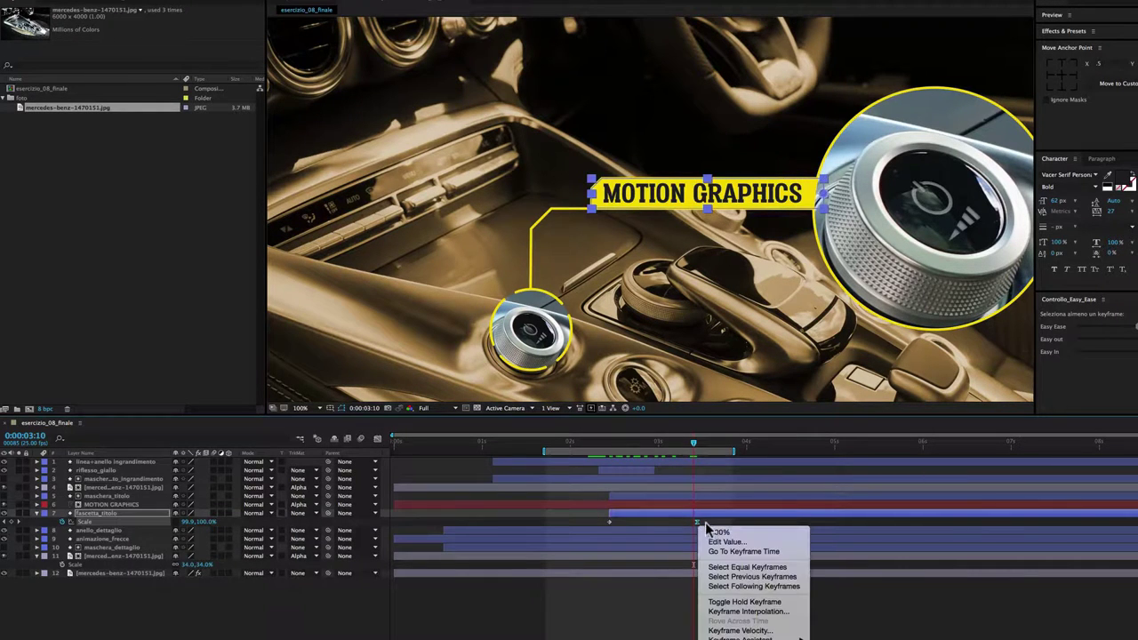
{"action": "left_click", "coordinate": [720, 551]}
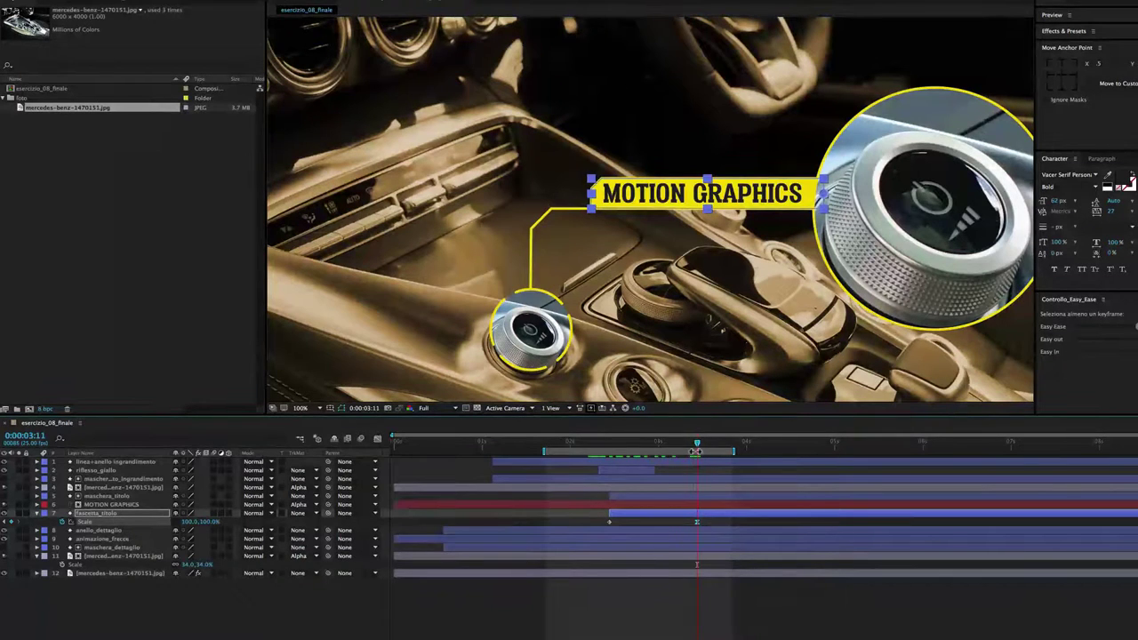
{"action": "left_click", "coordinate": [696, 504]}
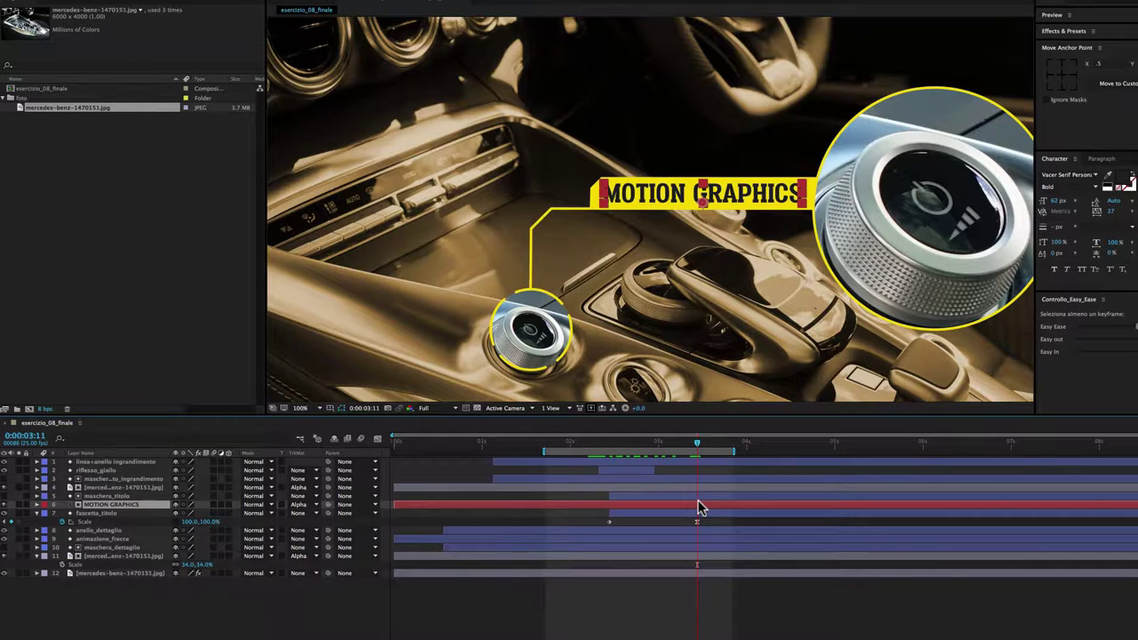
Keyframe the title's Position at 0:00:03:11, then shift it left at 0:00:02:11
{"action": "key", "text": "p"}
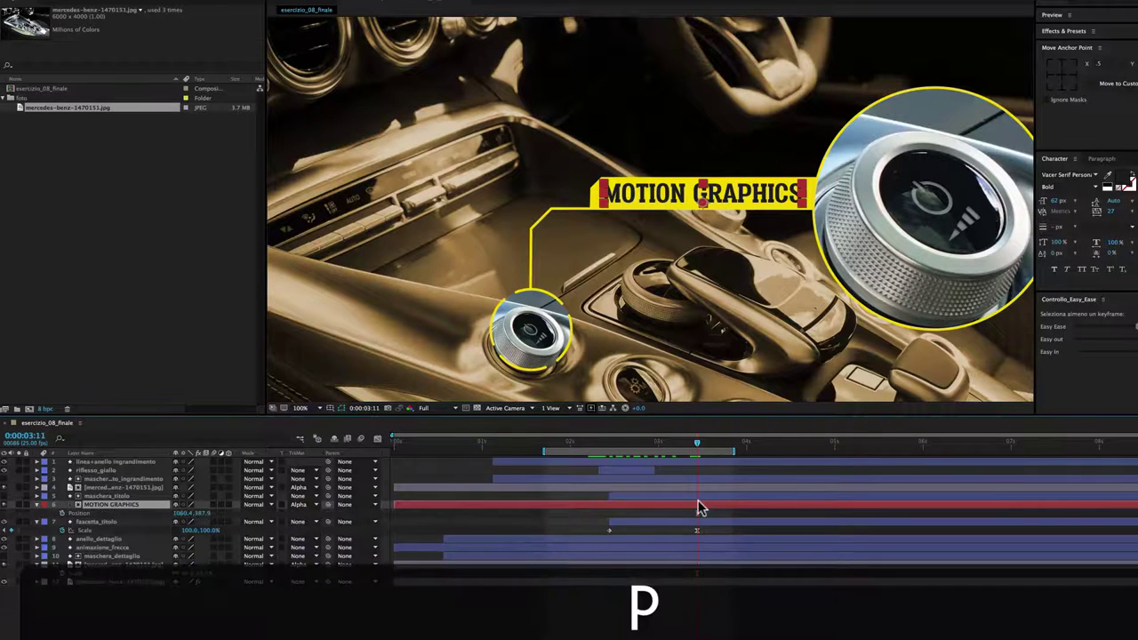
{"action": "left_click", "coordinate": [60, 513]}
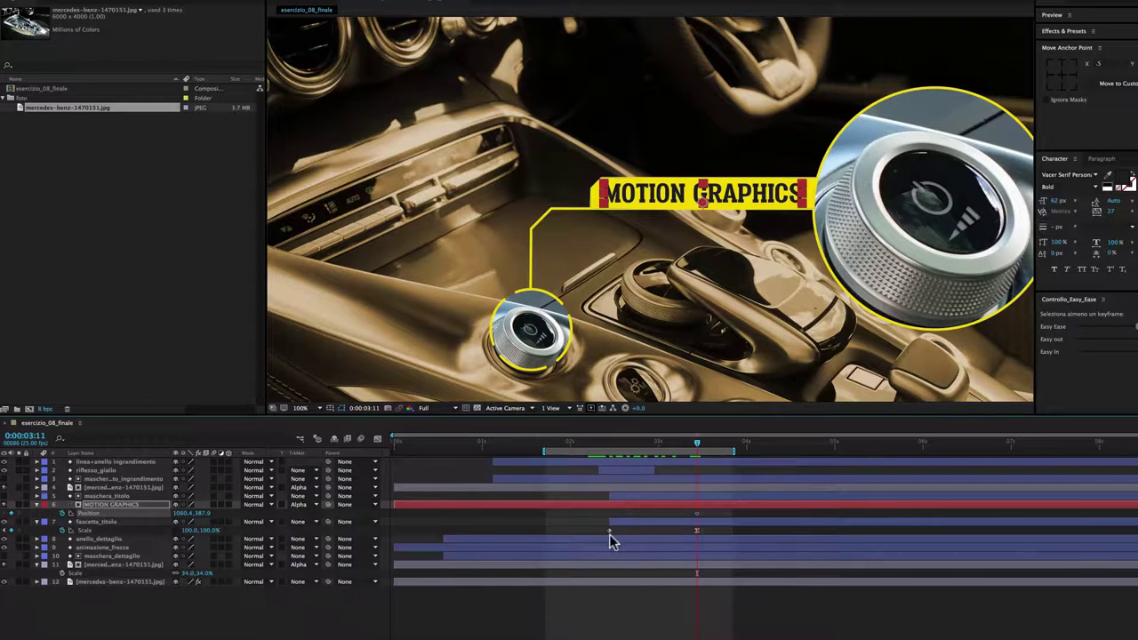
{"action": "mouse_move", "coordinate": [608, 532]}
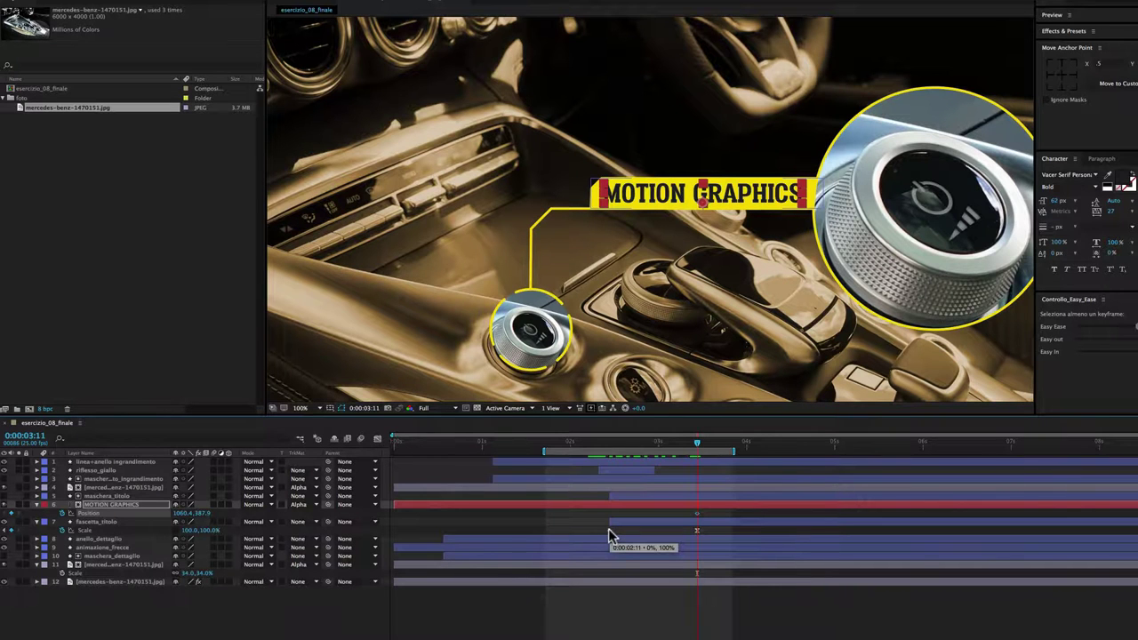
{"action": "right_click", "coordinate": [608, 532]}
{"action": "left_click", "coordinate": [655, 557]}
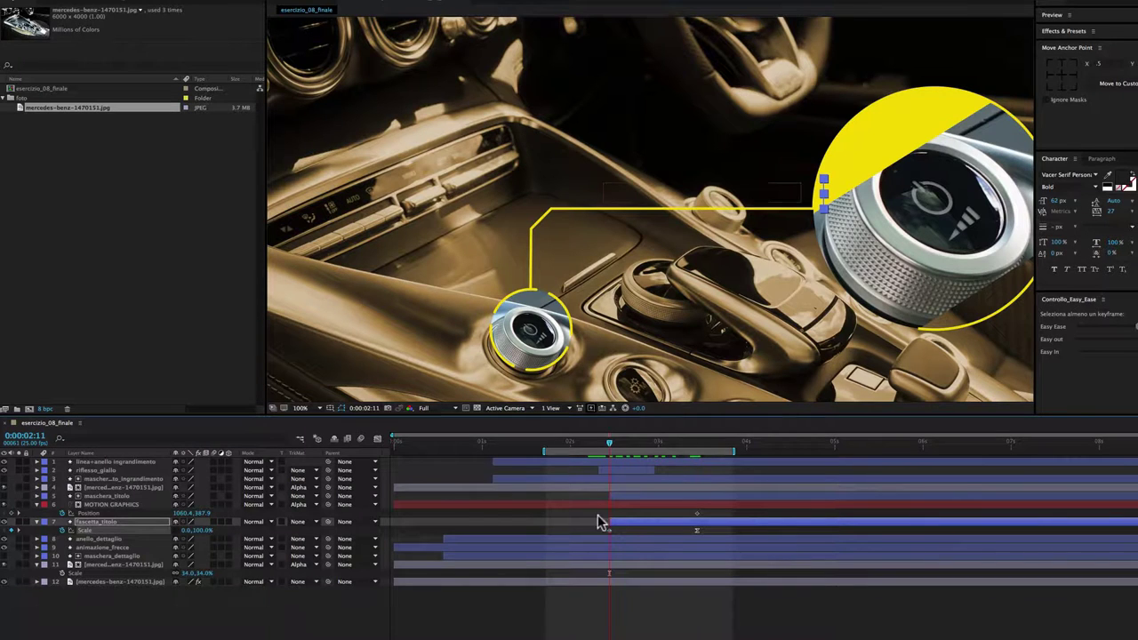
{"action": "left_click_drag", "start_coordinate": [181, 515], "coordinate": [104, 514]}
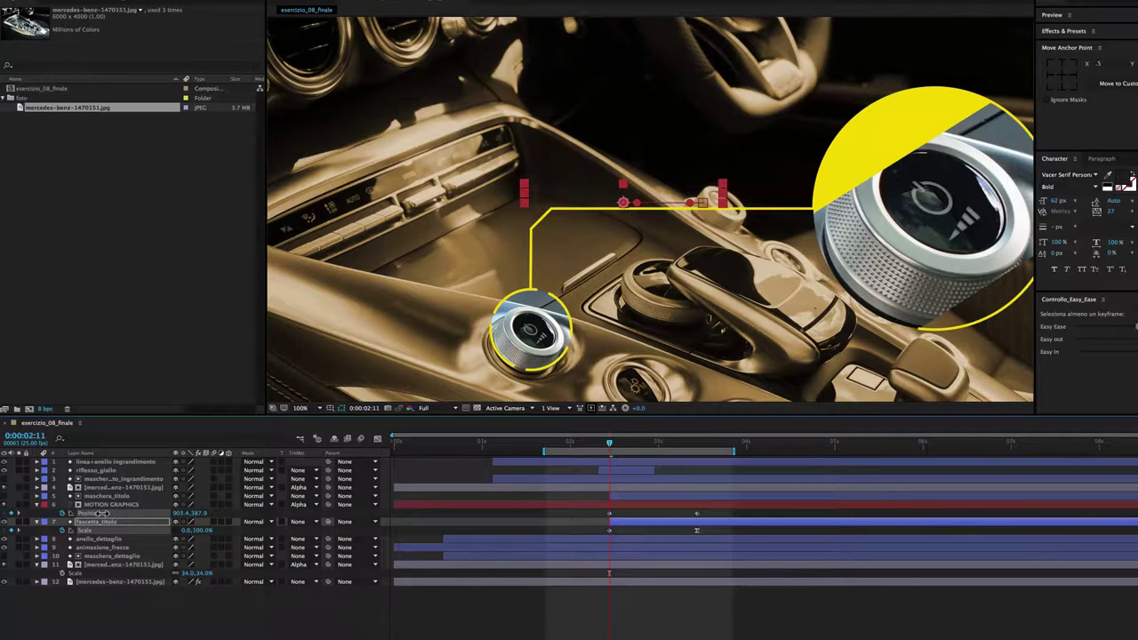
Apply an 88 Easy Ease to the final Position keyframe and preview the slide-in
{"action": "left_click_drag", "start_coordinate": [612, 442], "coordinate": [677, 445]}
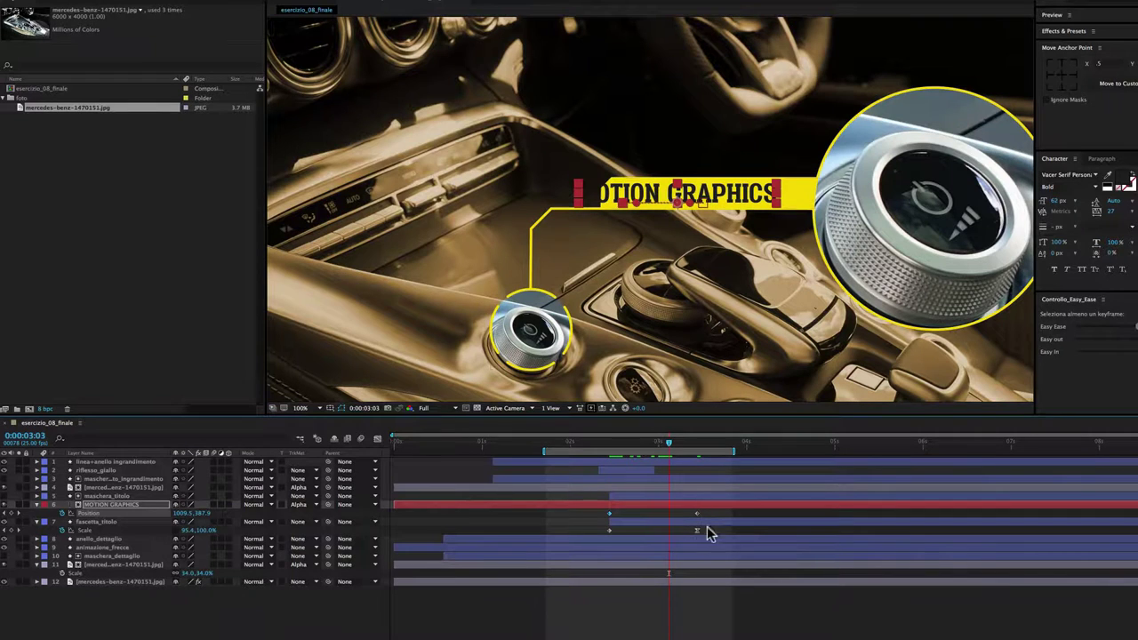
{"action": "left_click", "coordinate": [697, 513]}
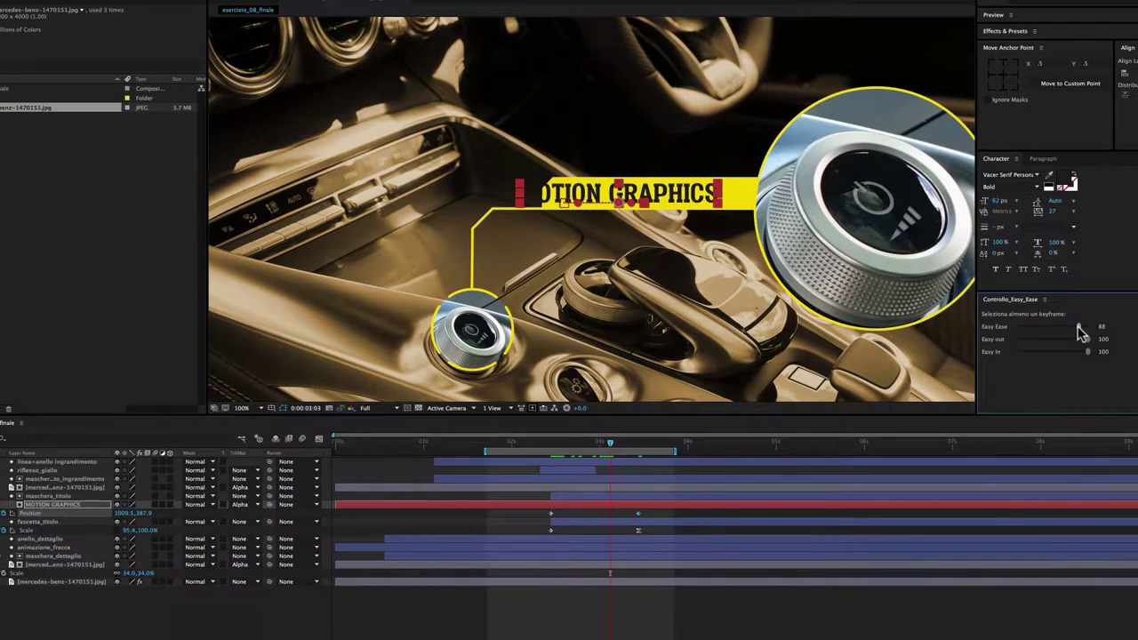
{"action": "left_click", "coordinate": [1079, 330]}
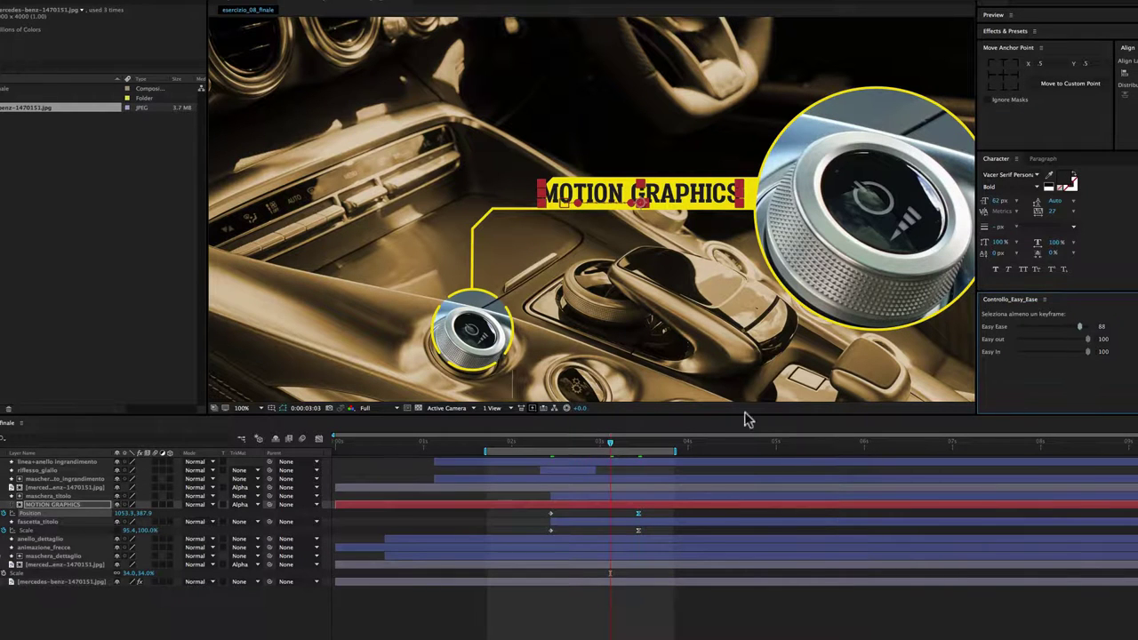
{"action": "key", "text": "space"}
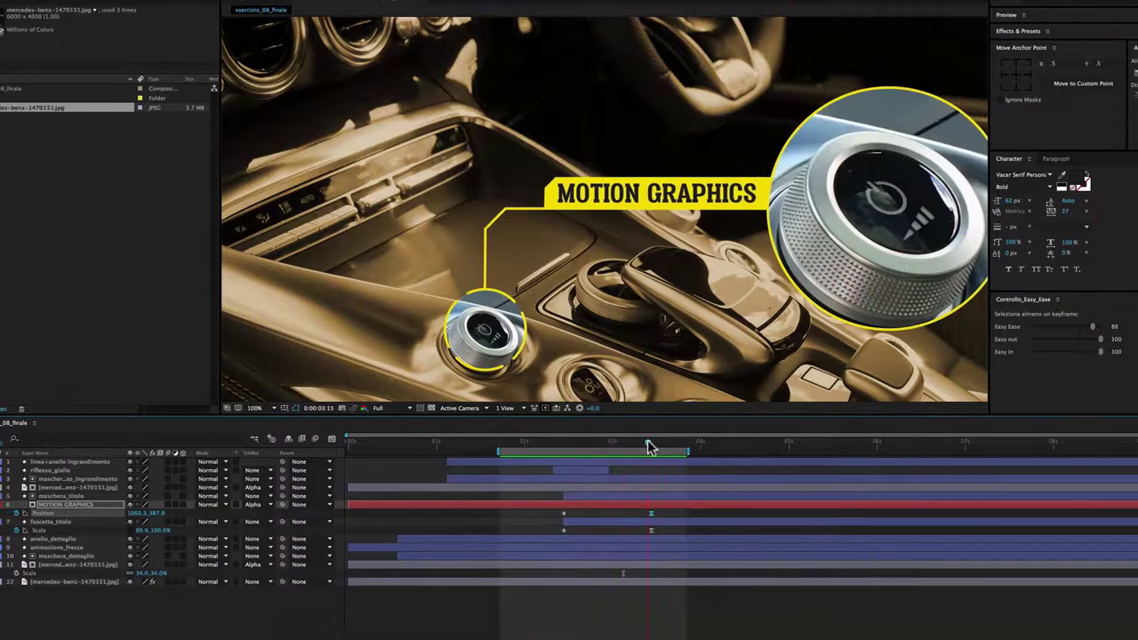
{"action": "left_click", "coordinate": [650, 447]}
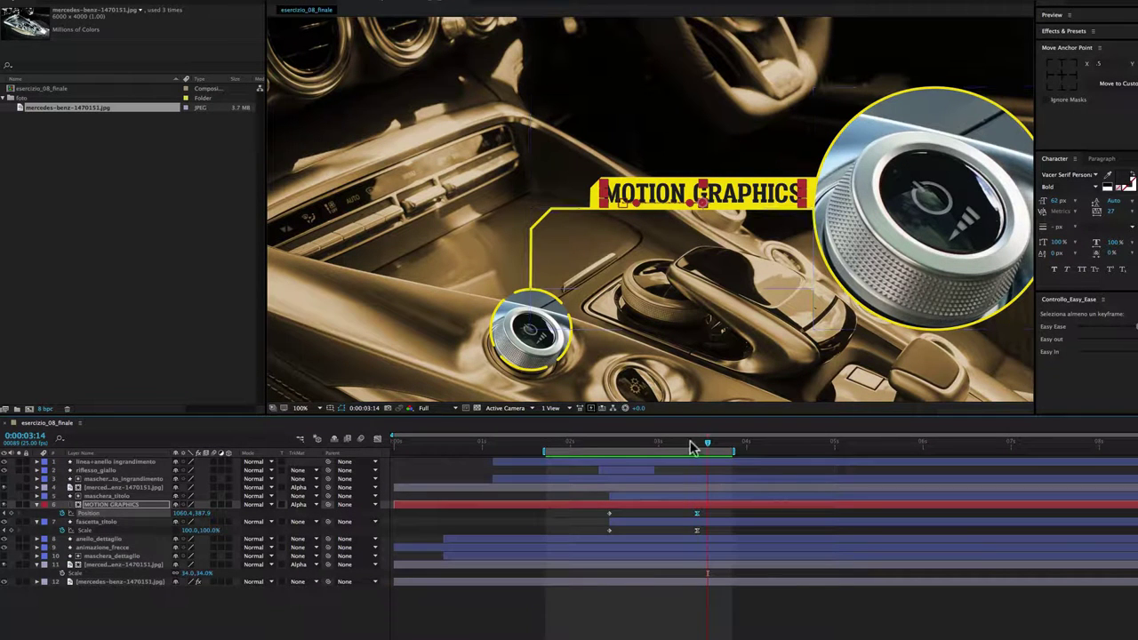
{"action": "left_click_drag", "start_coordinate": [710, 447], "coordinate": [686, 444]}
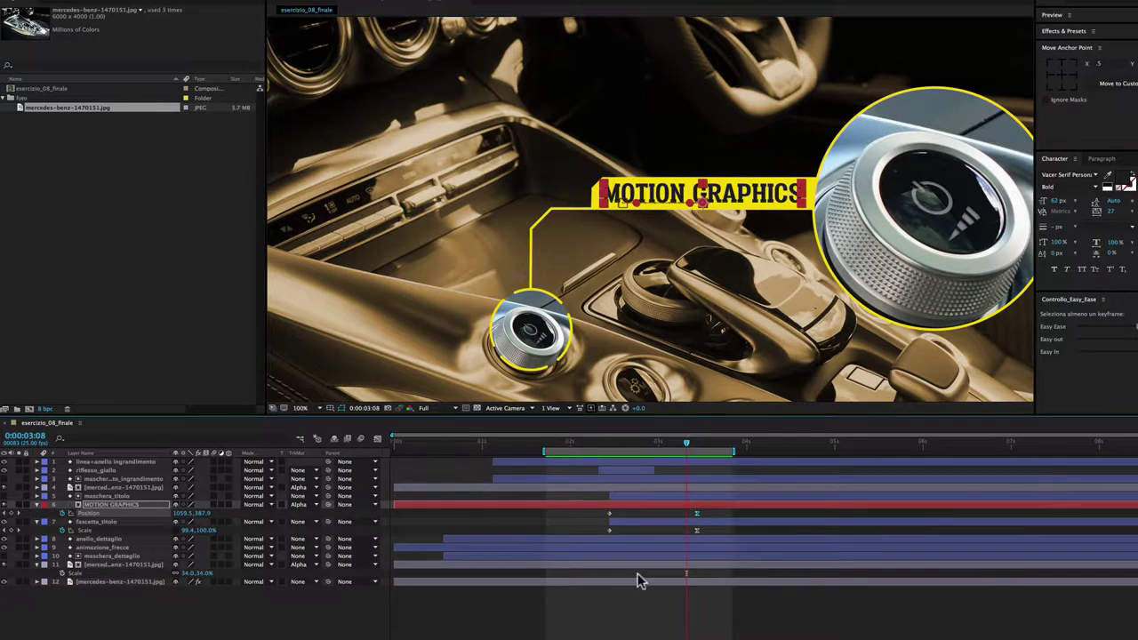
{"action": "left_click", "coordinate": [625, 613]}
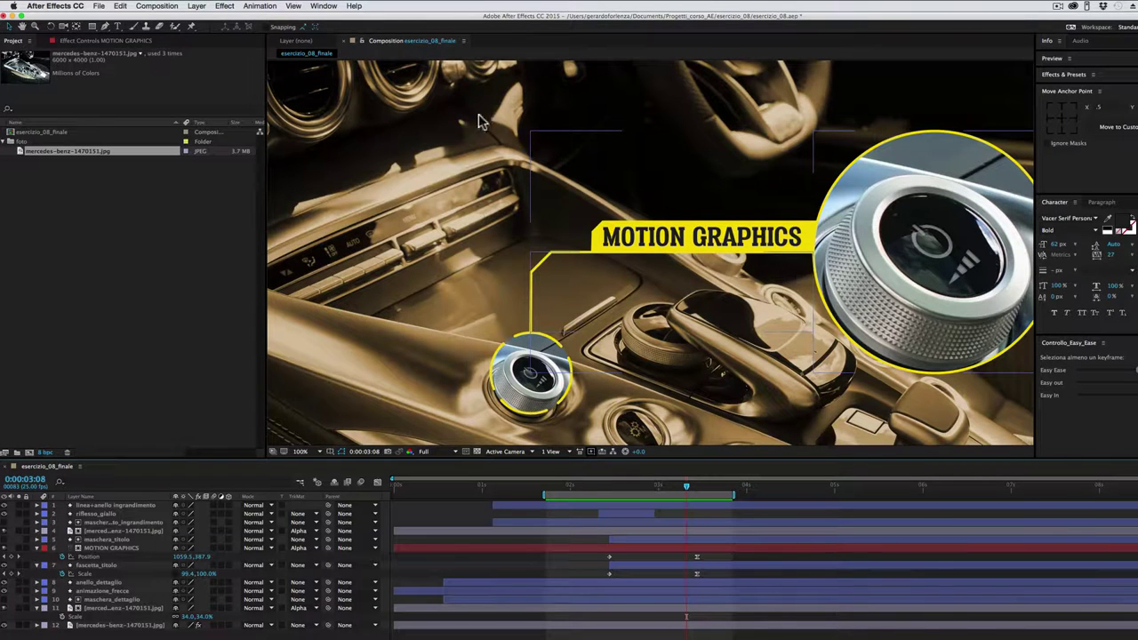
Draw a thin vertical yellow rectangle under the title at 200% zoom, with Stroke 1 disabled
{"action": "left_click", "coordinate": [92, 28]}
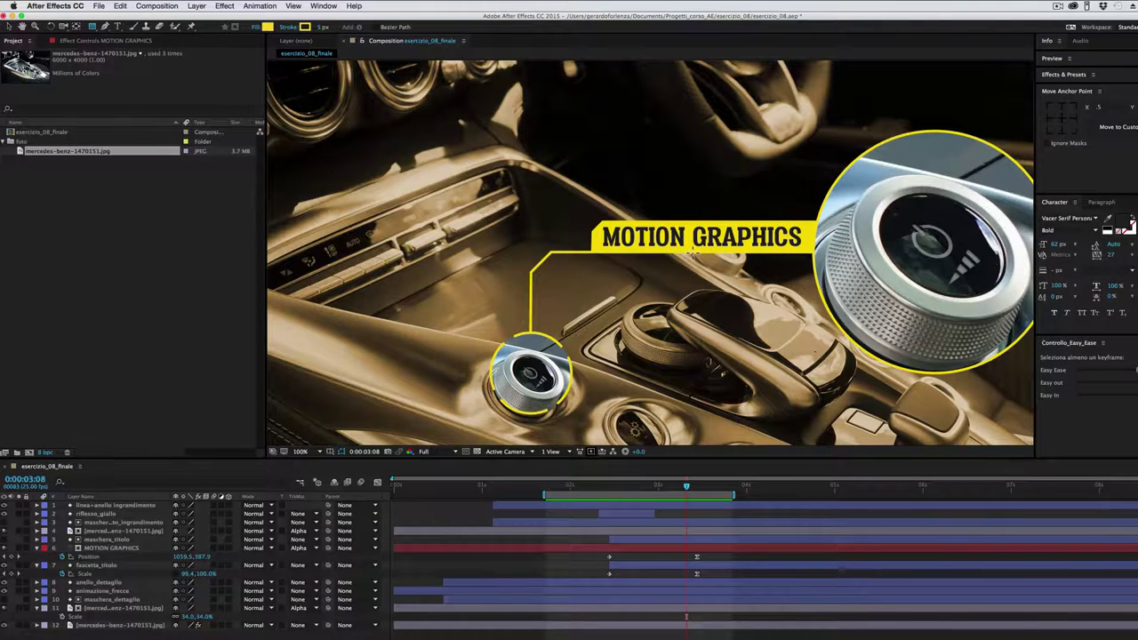
{"action": "scroll", "coordinate": [690, 273], "scroll_direction": "up", "scroll_amount": 2}
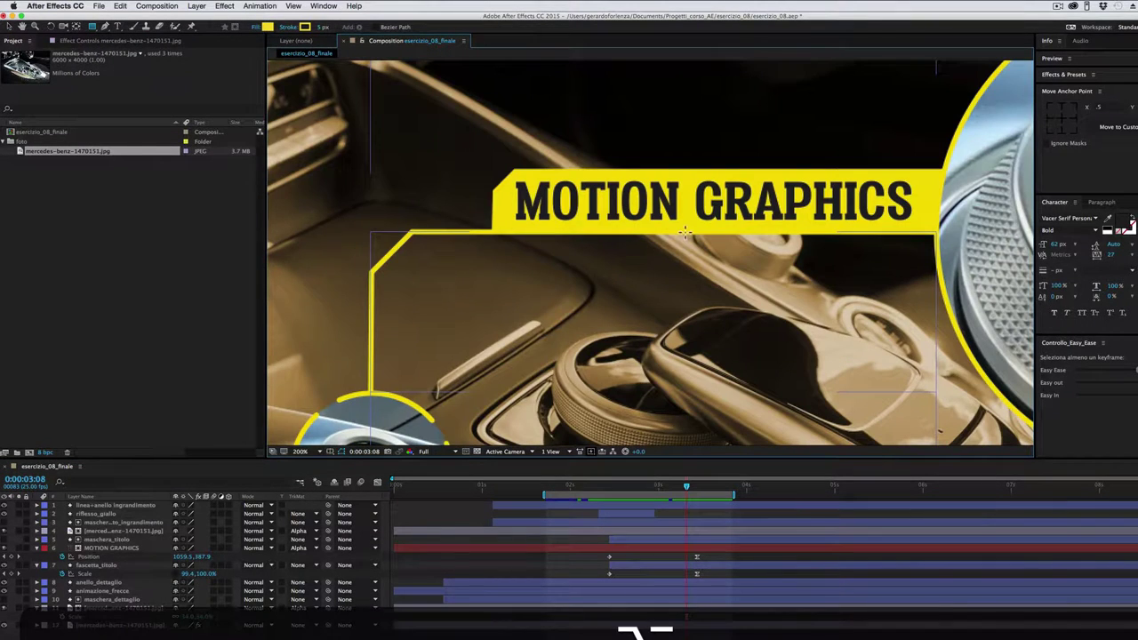
{"action": "left_click_drag", "start_coordinate": [685, 233], "coordinate": [685, 313]}
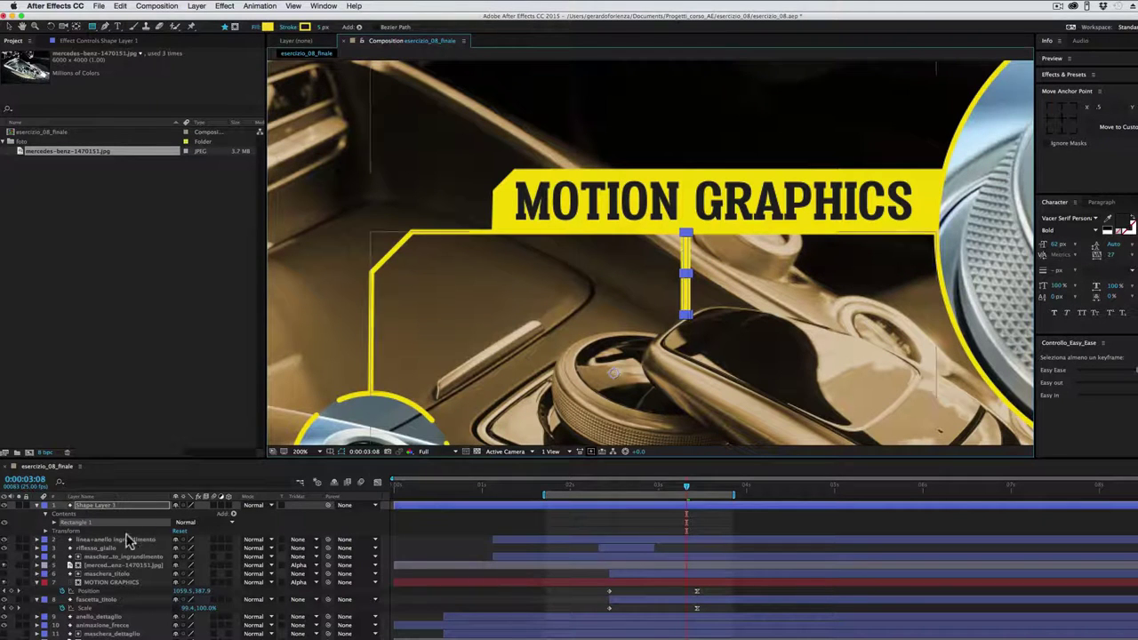
{"action": "left_click", "coordinate": [54, 522]}
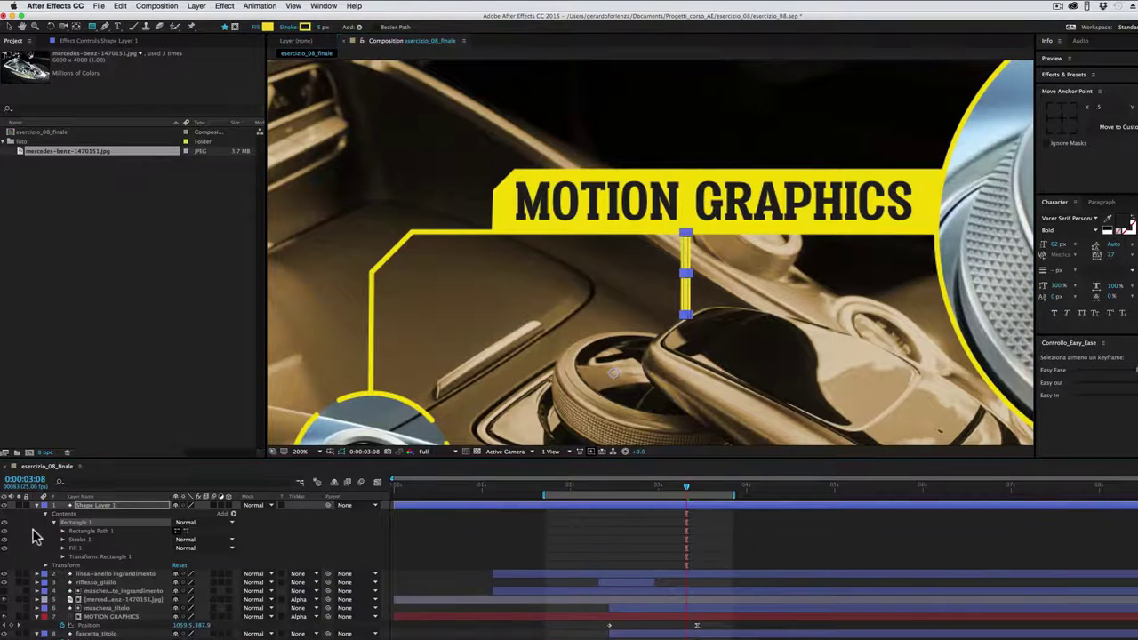
{"action": "left_click", "coordinate": [4, 538]}
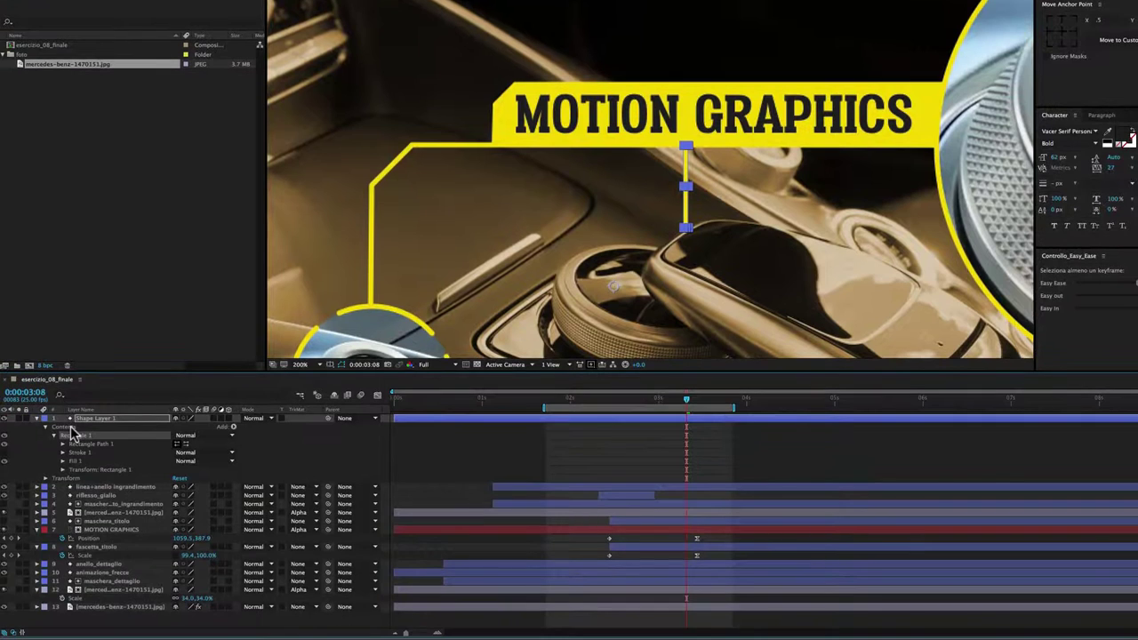
{"action": "left_click", "coordinate": [70, 428]}
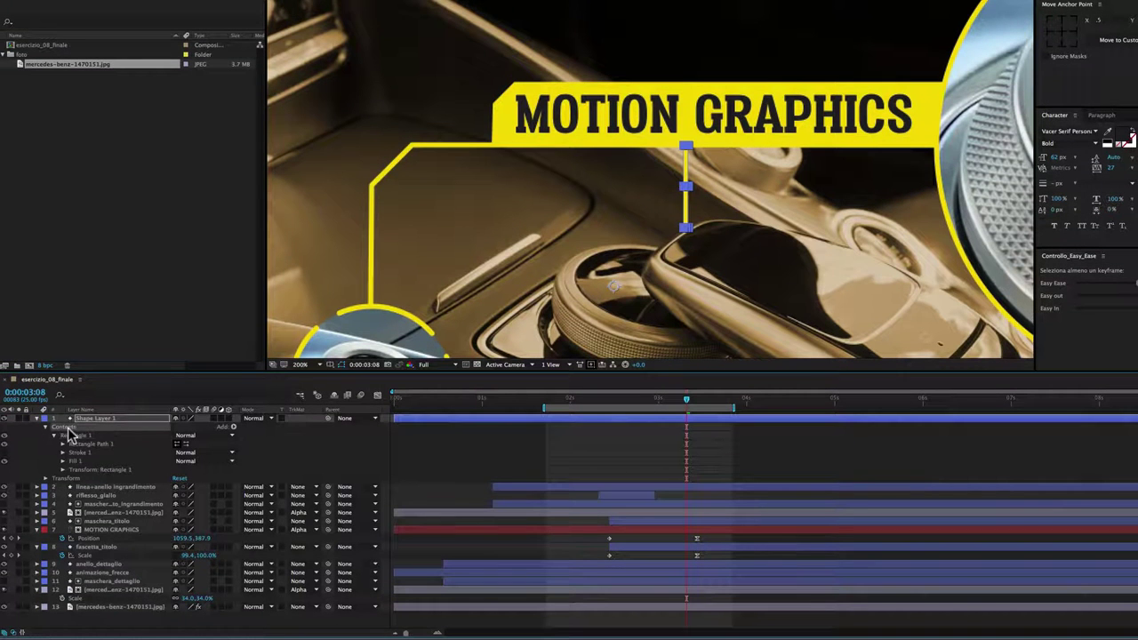
Add a Repeater to the line with Position 6,0 and 40 copies
{"action": "left_click", "coordinate": [234, 427]}
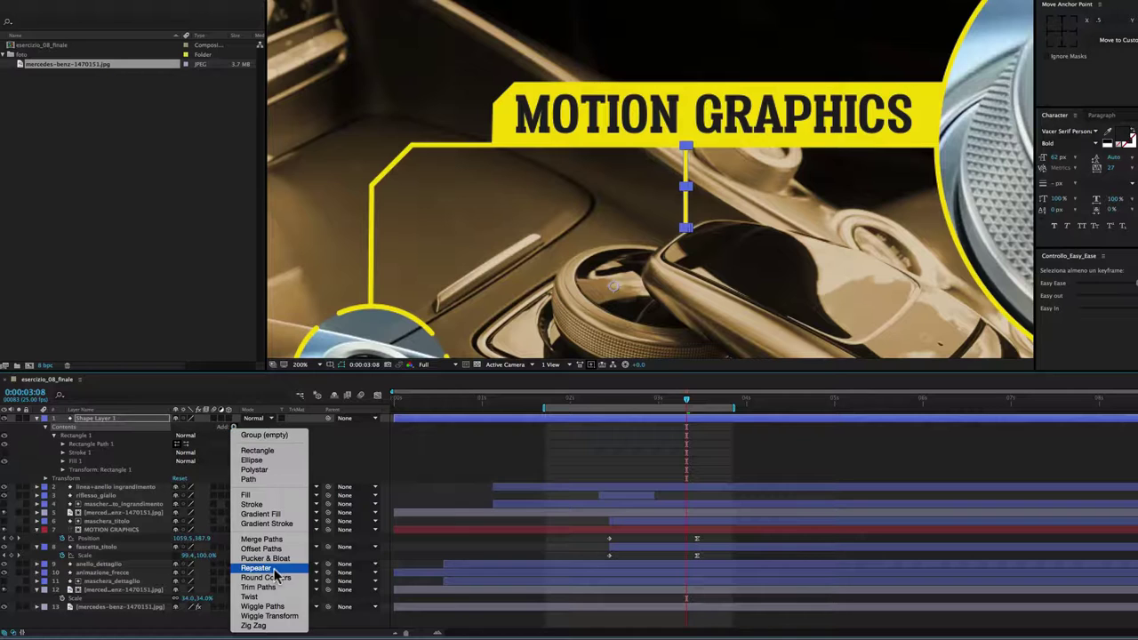
{"action": "left_click", "coordinate": [267, 569]}
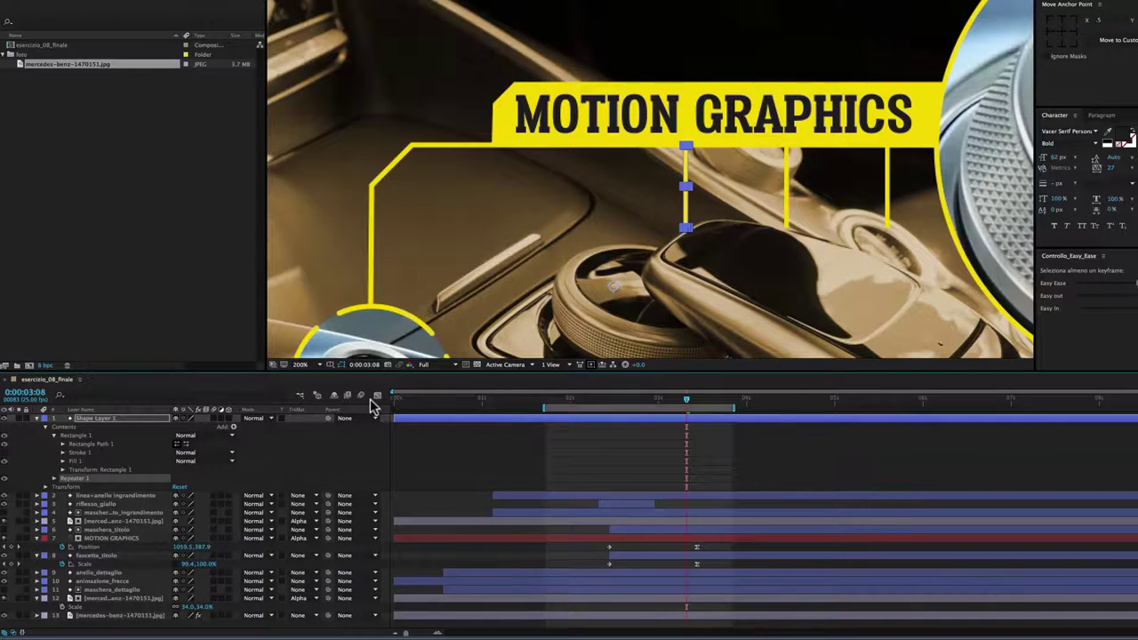
{"action": "left_click", "coordinate": [55, 480]}
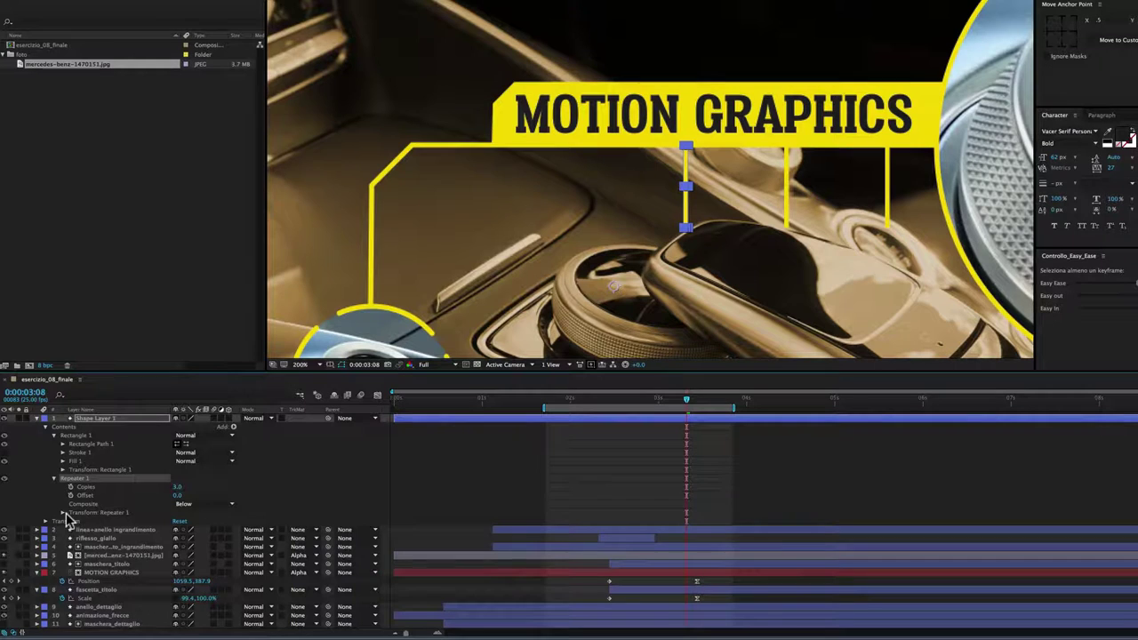
{"action": "left_click", "coordinate": [63, 514]}
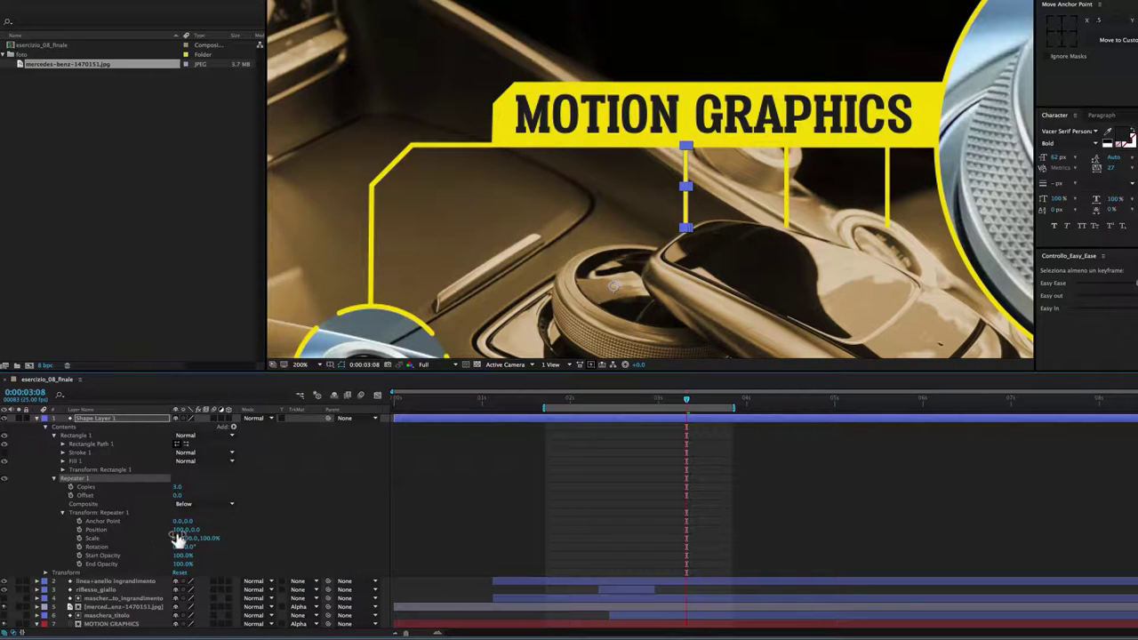
{"action": "left_click_drag", "start_coordinate": [178, 530], "coordinate": [124, 525]}
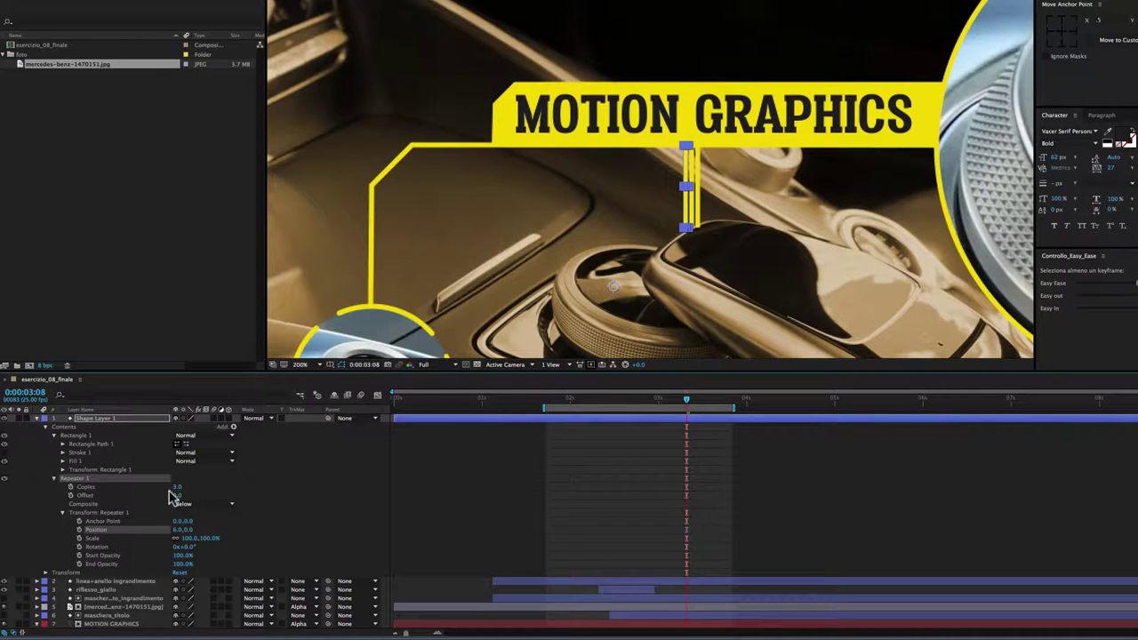
{"action": "left_click_drag", "start_coordinate": [177, 487], "coordinate": [197, 488]}
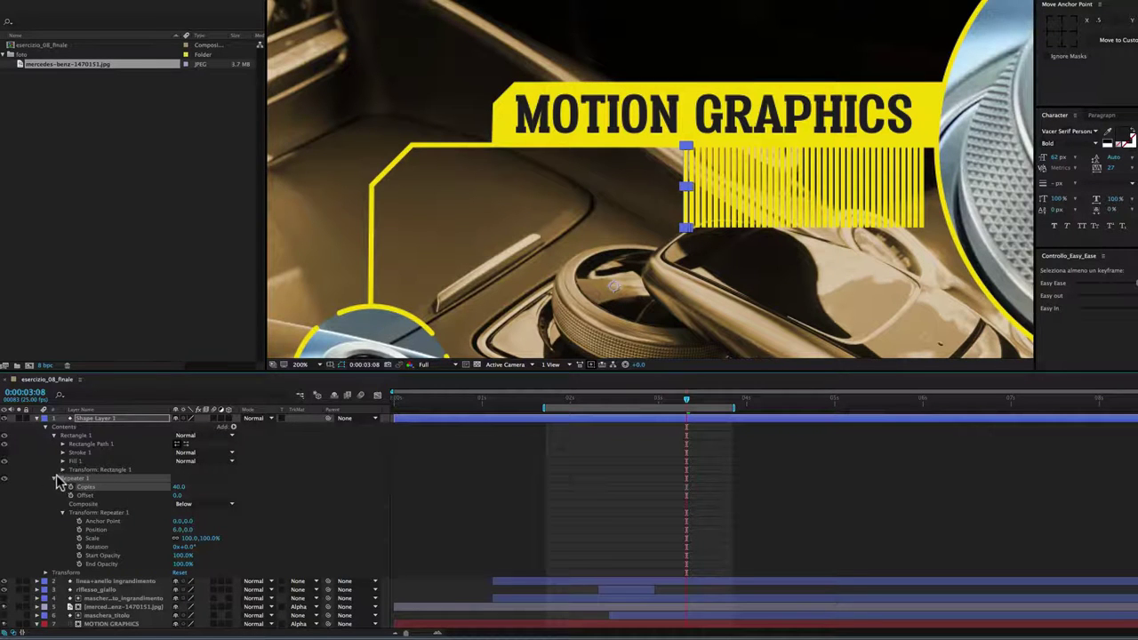
{"action": "left_click", "coordinate": [54, 479]}
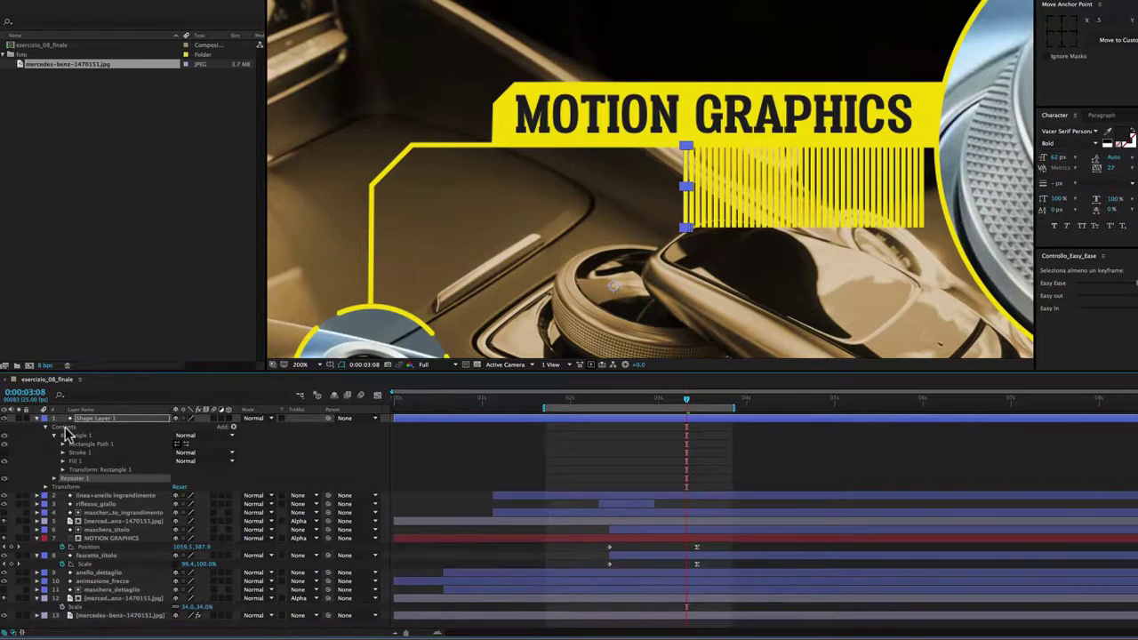
Add a Wiggle Transform below Repeater 1 with Transform Scale 0,87% and preview it
{"action": "left_click", "coordinate": [233, 427]}
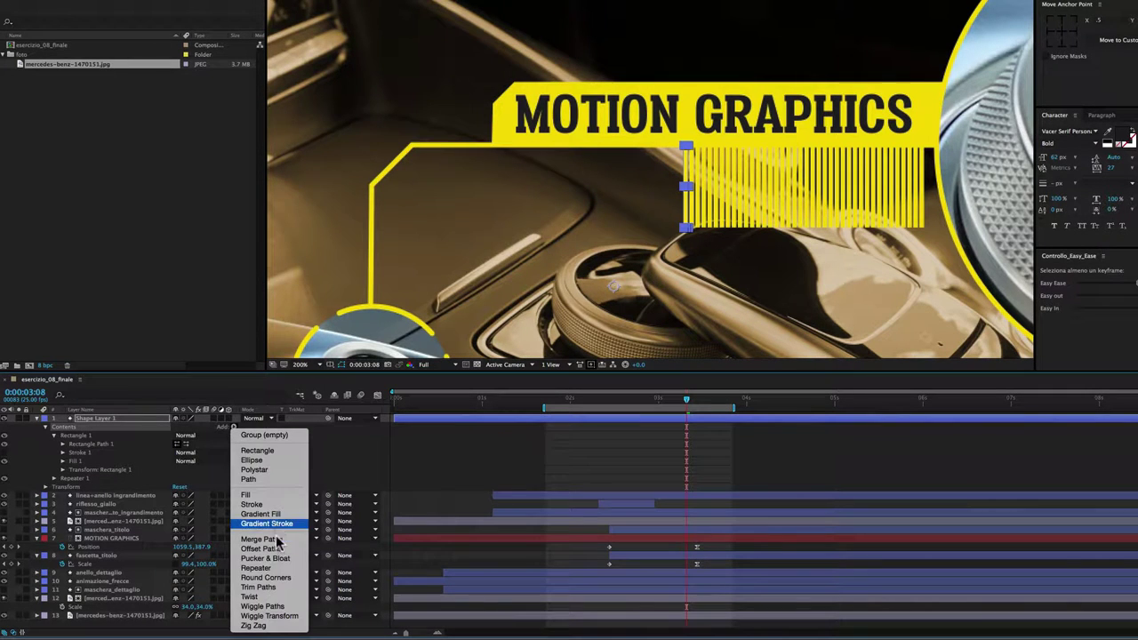
{"action": "left_click", "coordinate": [279, 616]}
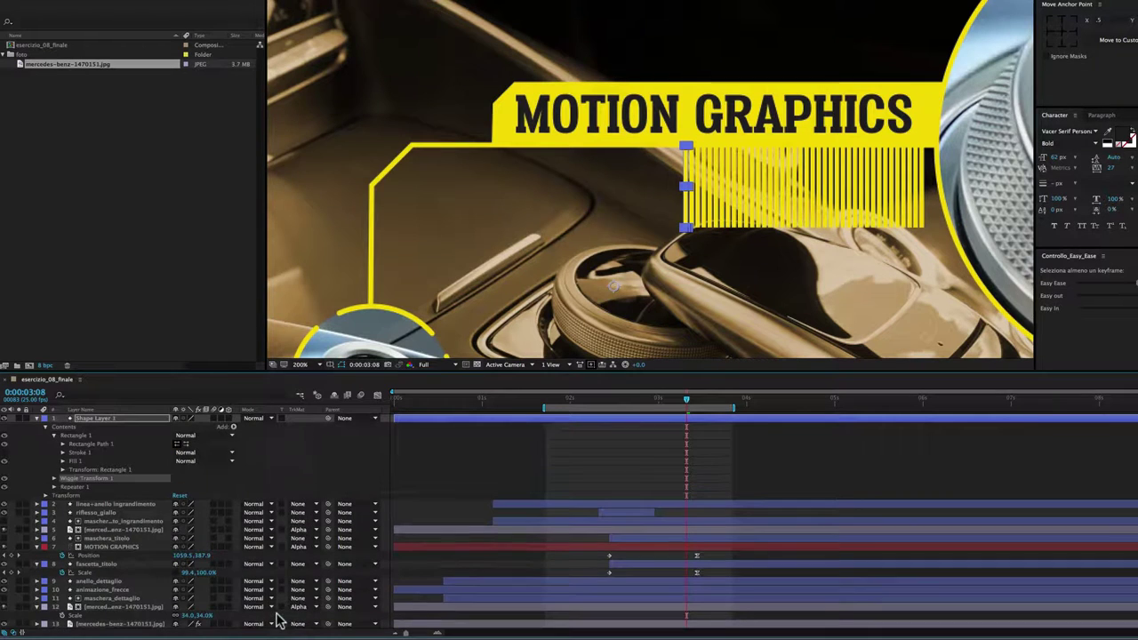
{"action": "left_click", "coordinate": [54, 436]}
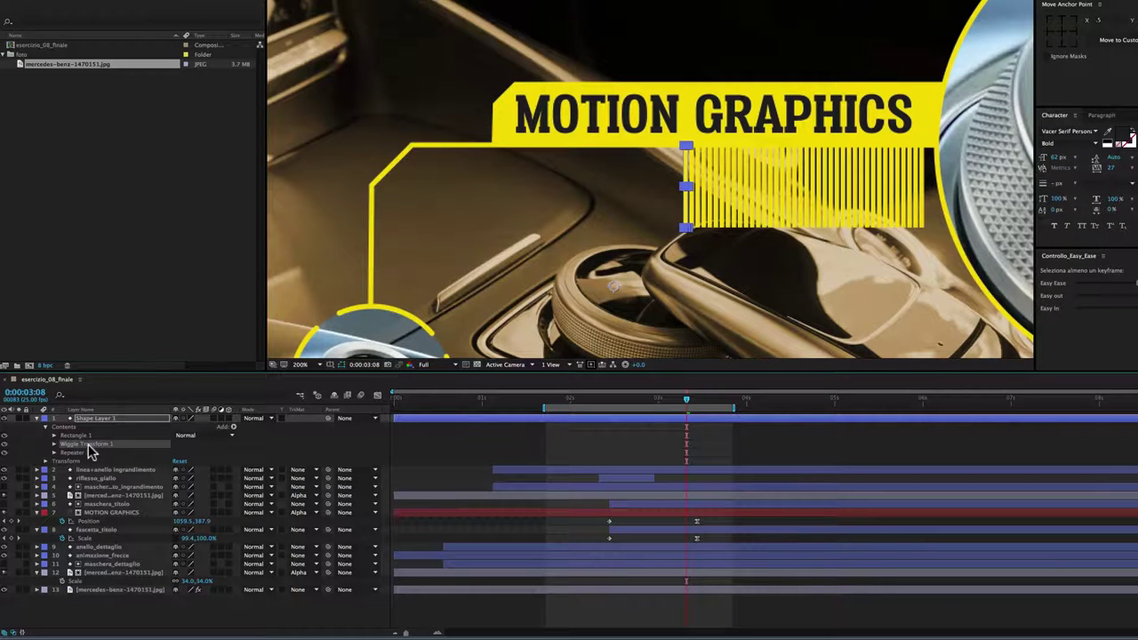
{"action": "left_click_drag", "start_coordinate": [88, 446], "coordinate": [90, 455]}
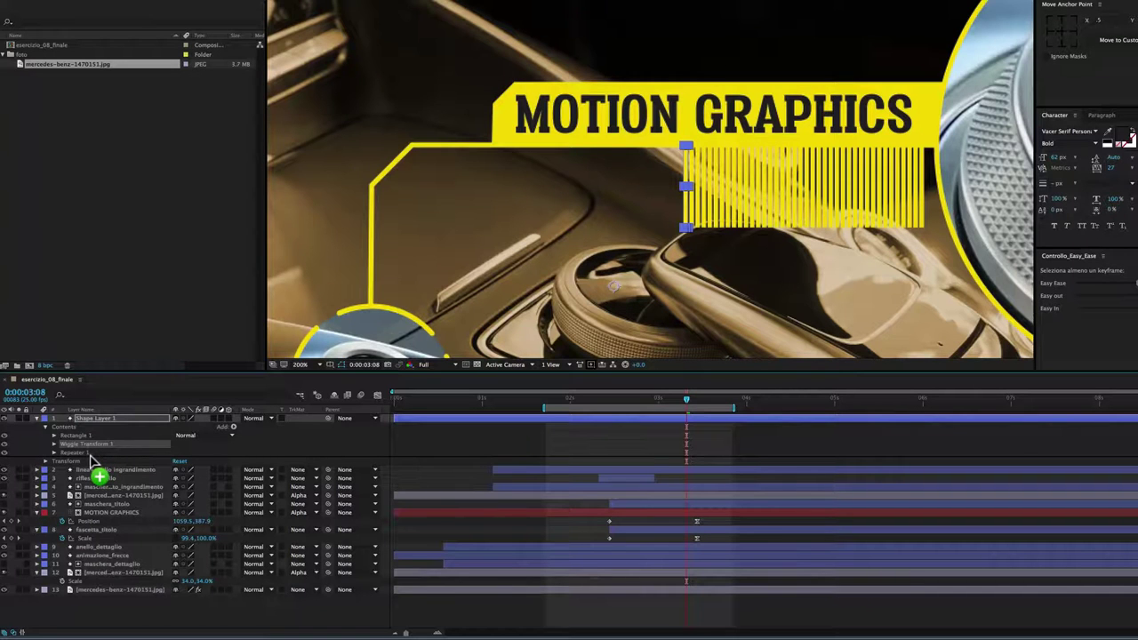
{"action": "left_click_drag", "start_coordinate": [89, 455], "coordinate": [90, 459]}
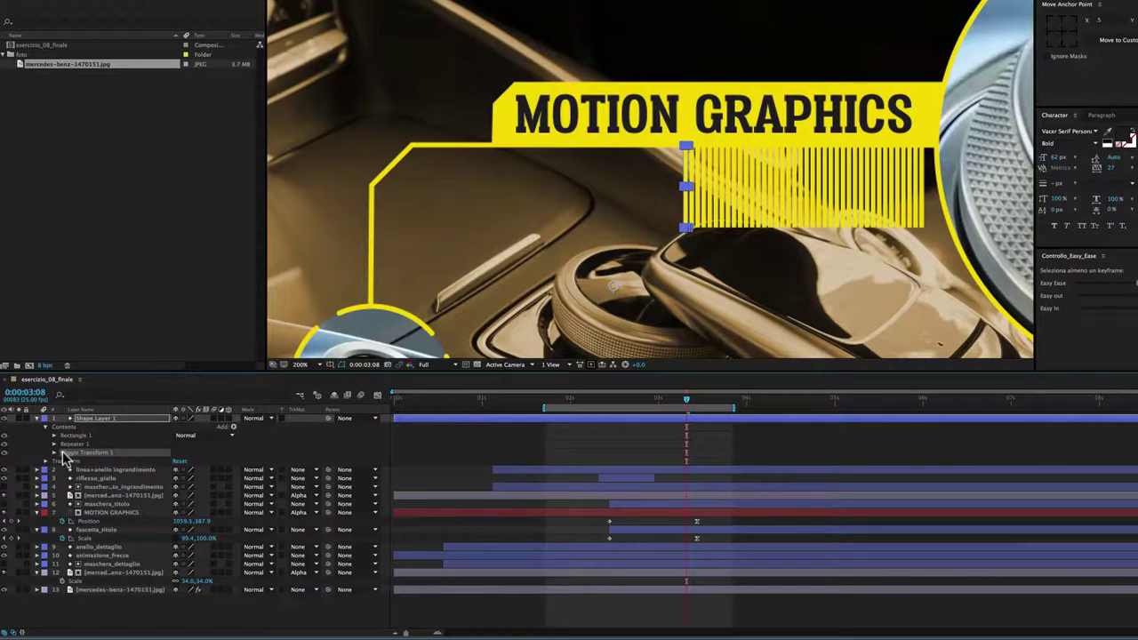
{"action": "left_click", "coordinate": [54, 453]}
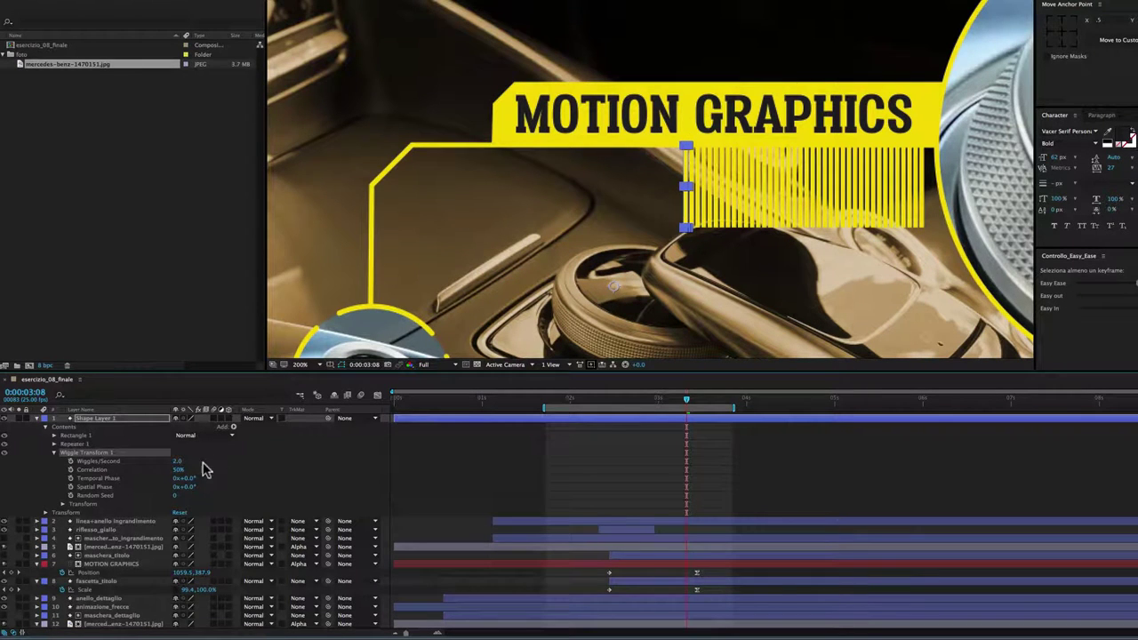
{"action": "left_click", "coordinate": [63, 505]}
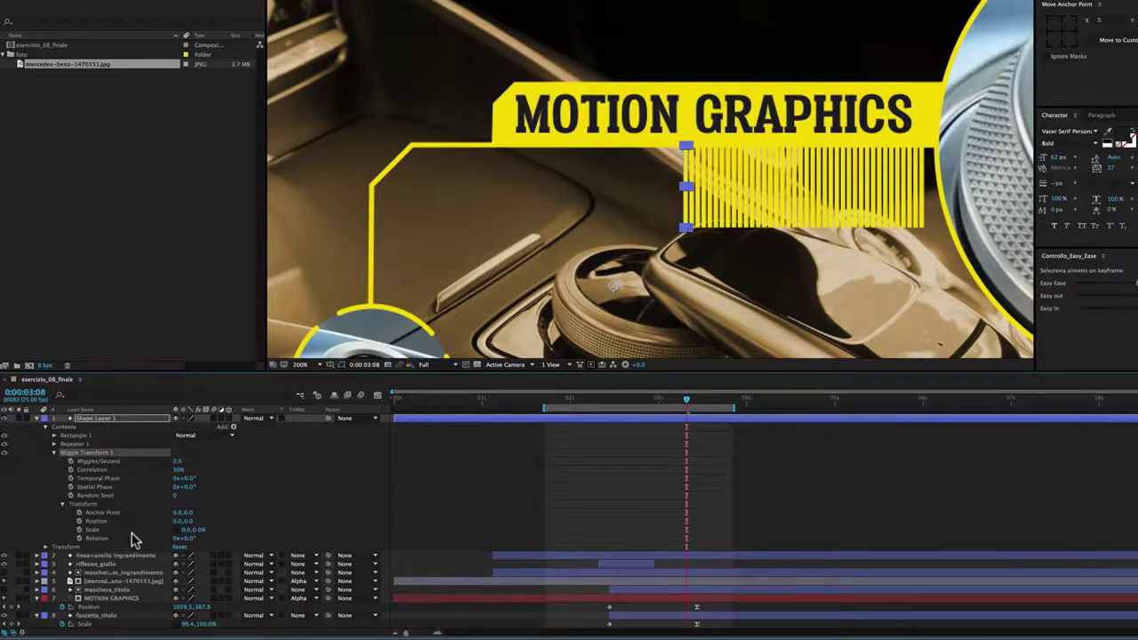
{"action": "left_click_drag", "start_coordinate": [201, 531], "coordinate": [241, 529]}
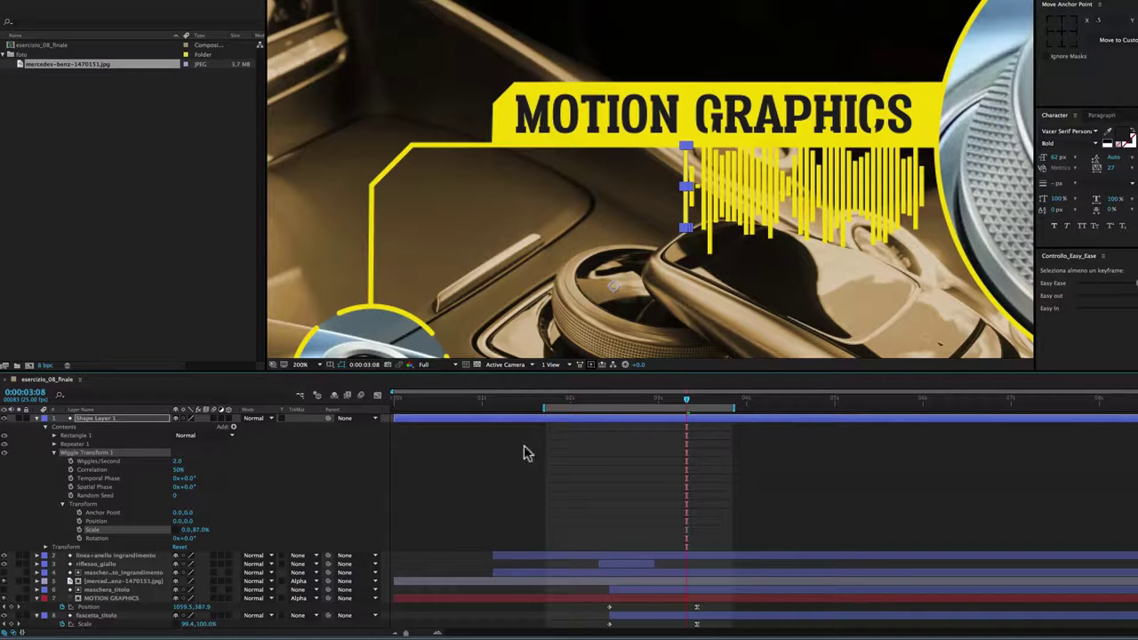
{"action": "key", "text": "KP_0"}
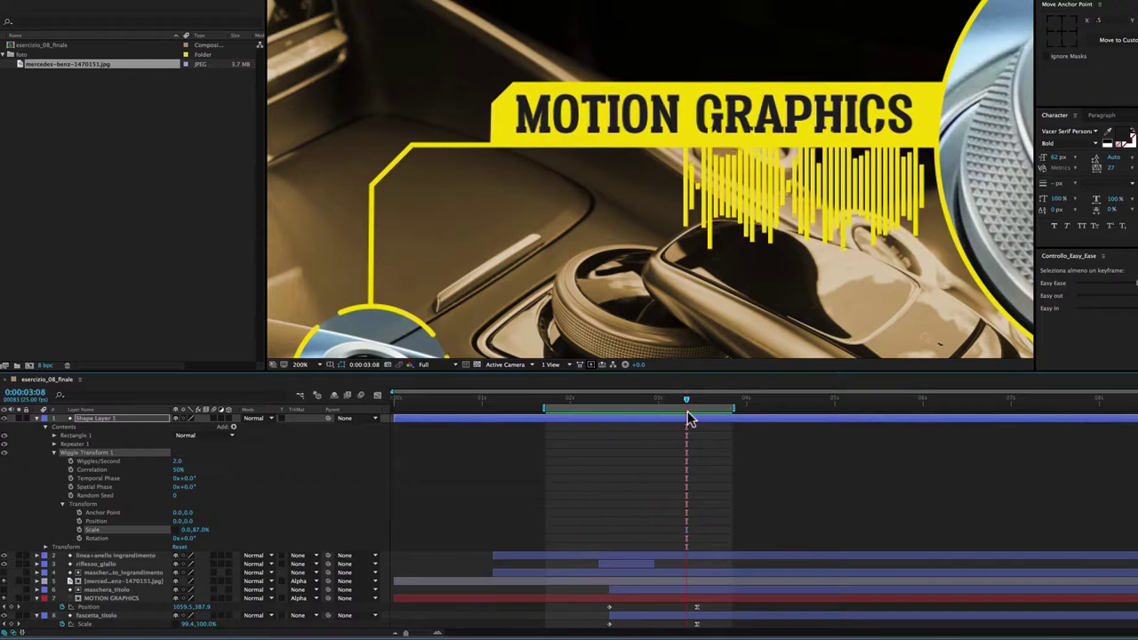
{"action": "key", "text": "space"}
{"action": "mouse_move", "coordinate": [670, 399]}
{"action": "left_mouse_down"}
{"action": "mouse_move", "coordinate": [609, 420]}
{"action": "mouse_move", "coordinate": [666, 405]}
{"action": "left_mouse_up"}
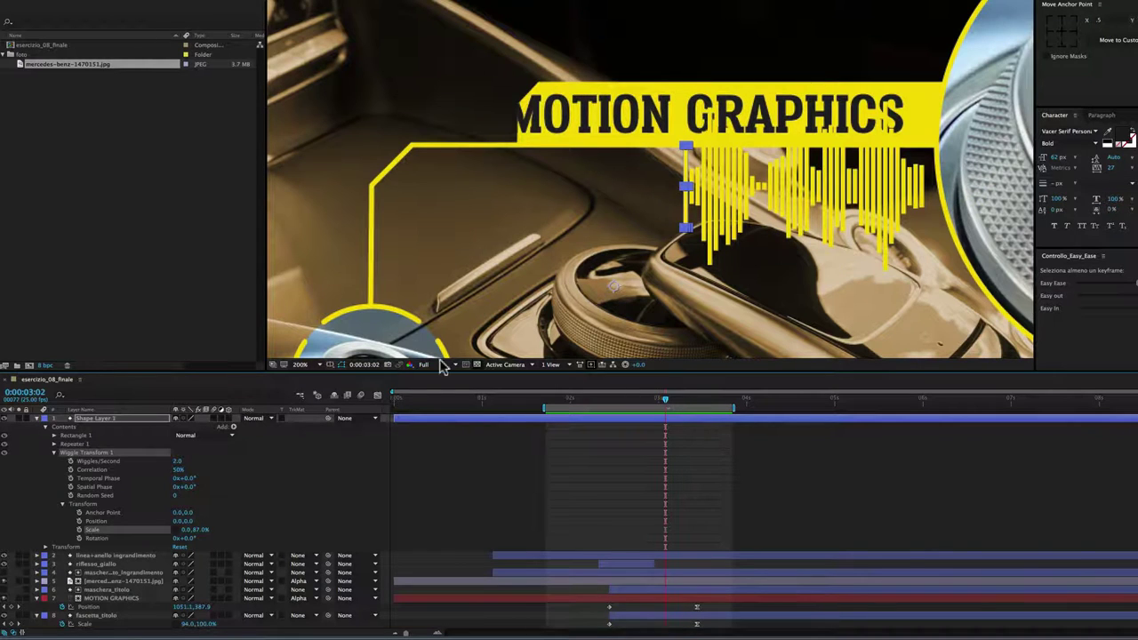
Set Wiggles/Second to 4, preview the faster wiggle, and return to about 3 seconds
{"action": "left_click", "coordinate": [91, 462]}
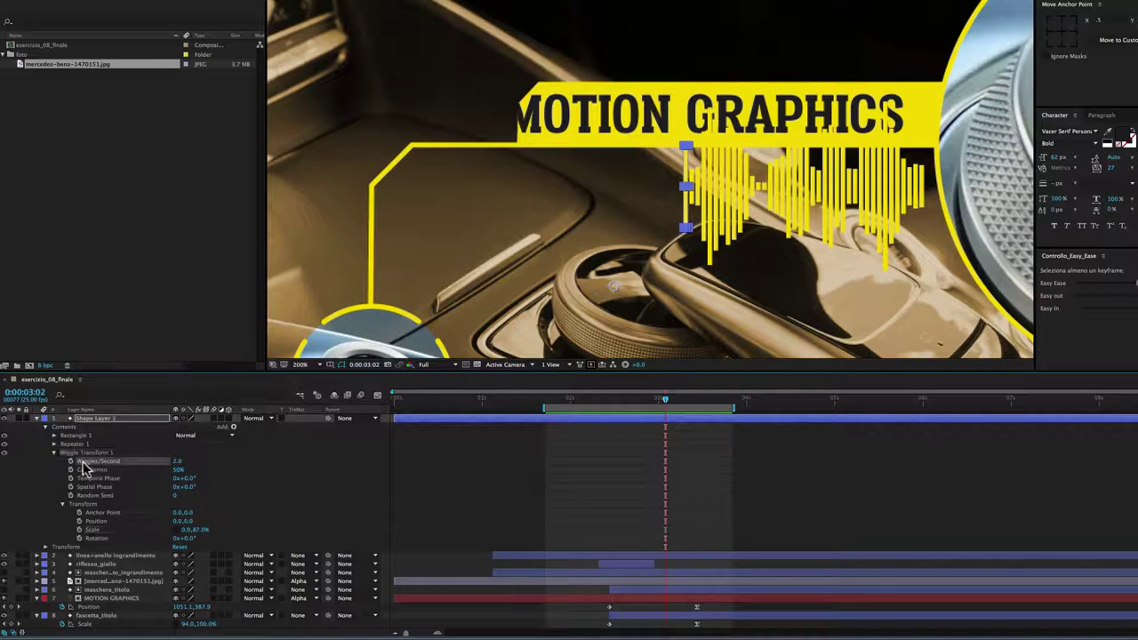
{"action": "left_click", "coordinate": [177, 463]}
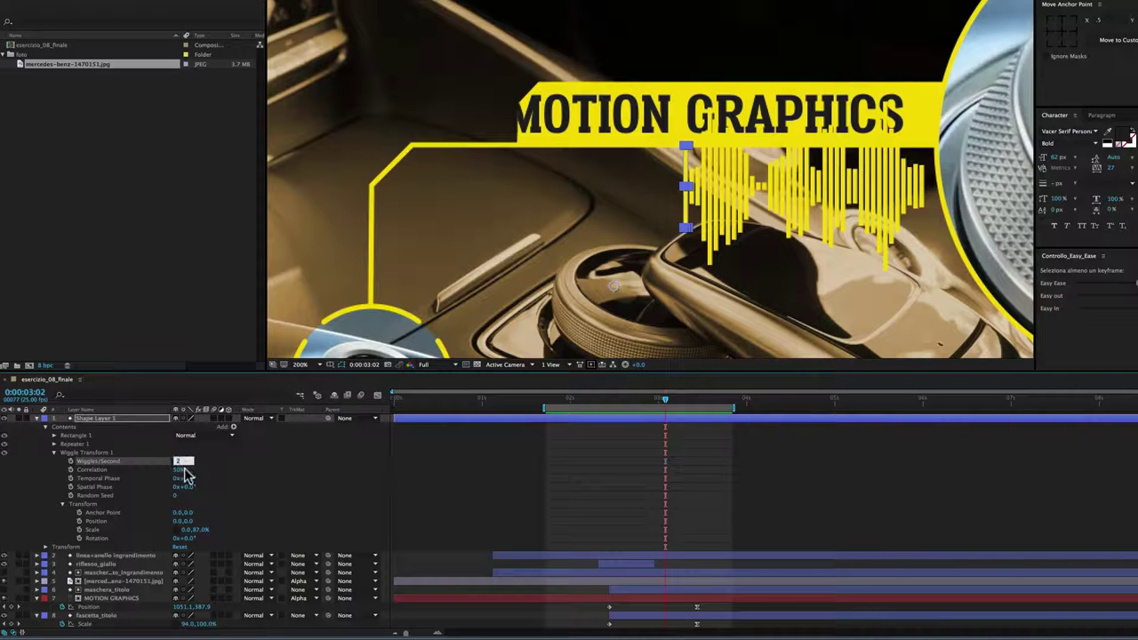
{"action": "type", "text": "4"}
{"action": "key", "text": "Return"}
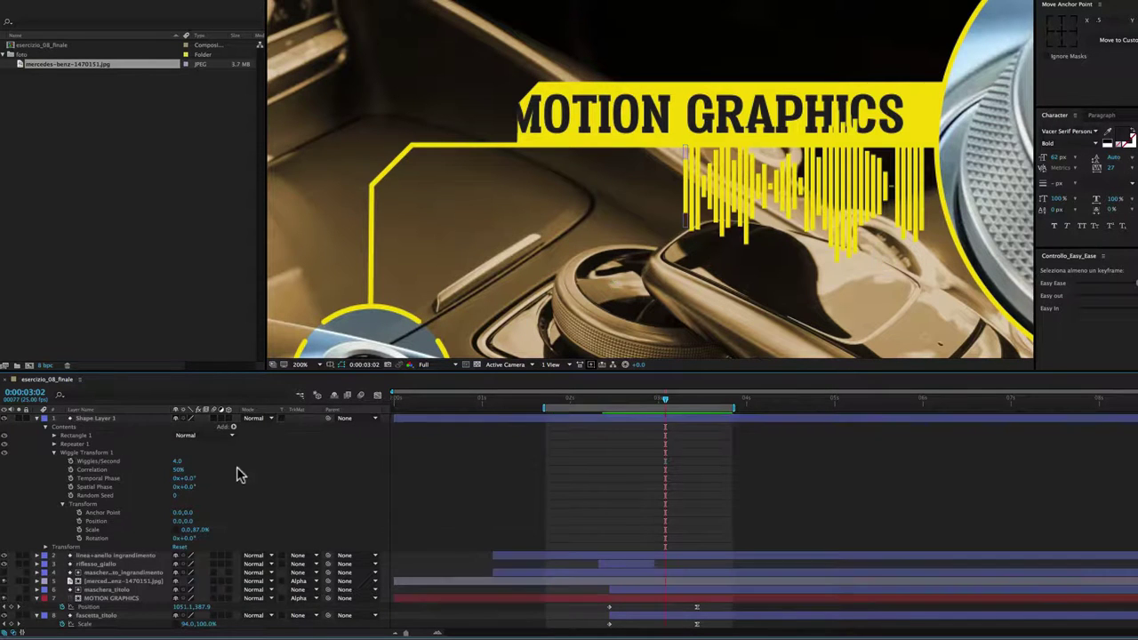
{"action": "key", "text": "space"}
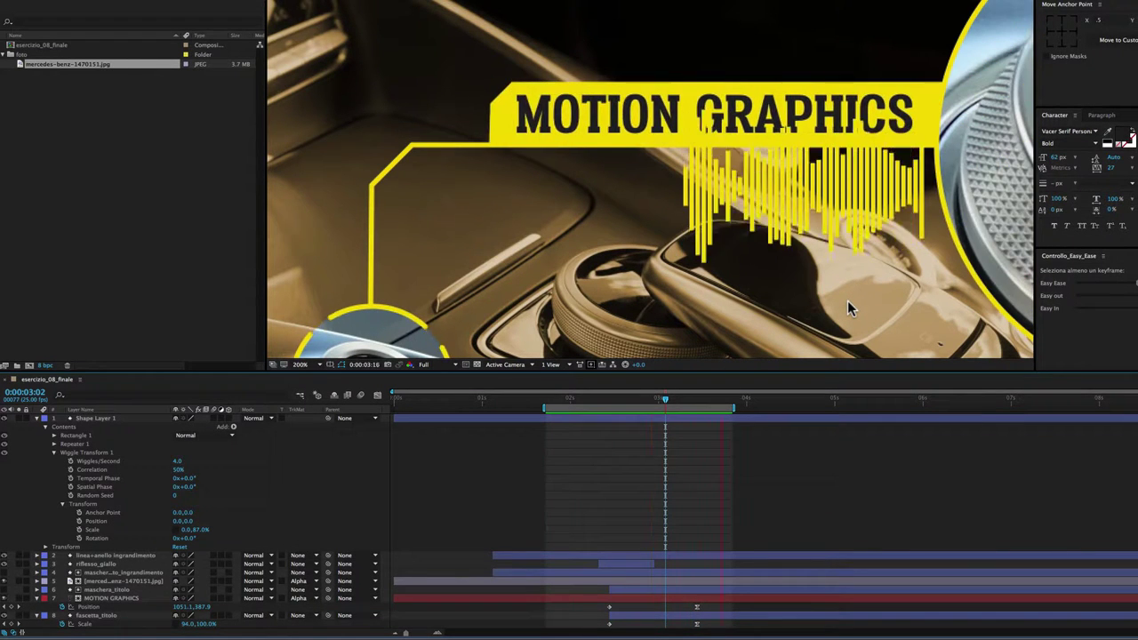
{"action": "key", "text": "space"}
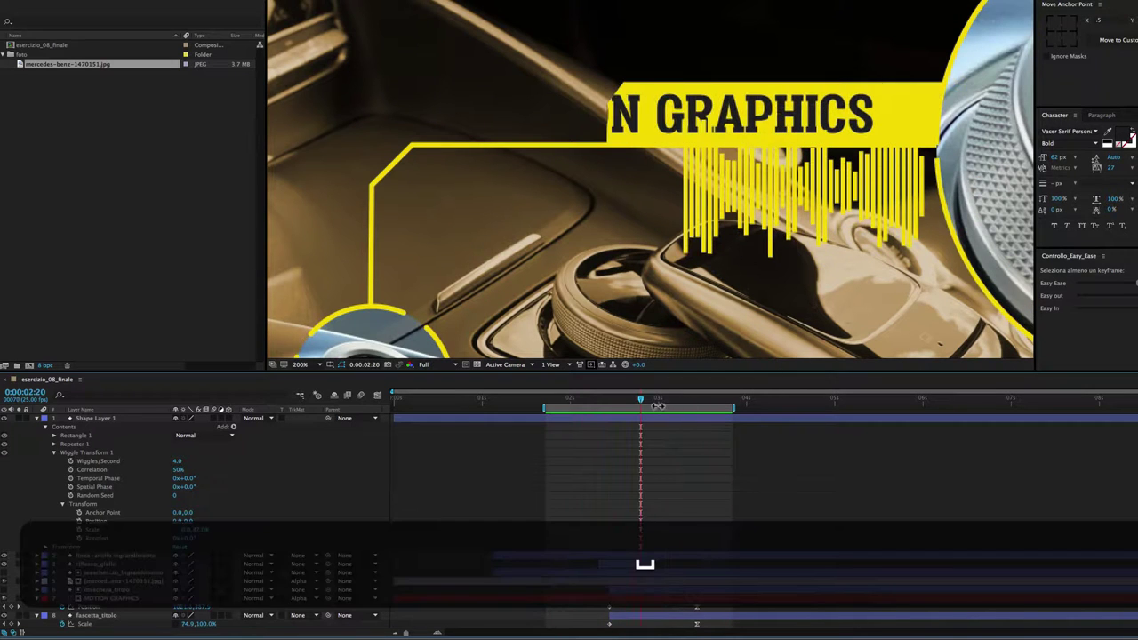
{"action": "left_click", "coordinate": [662, 406]}
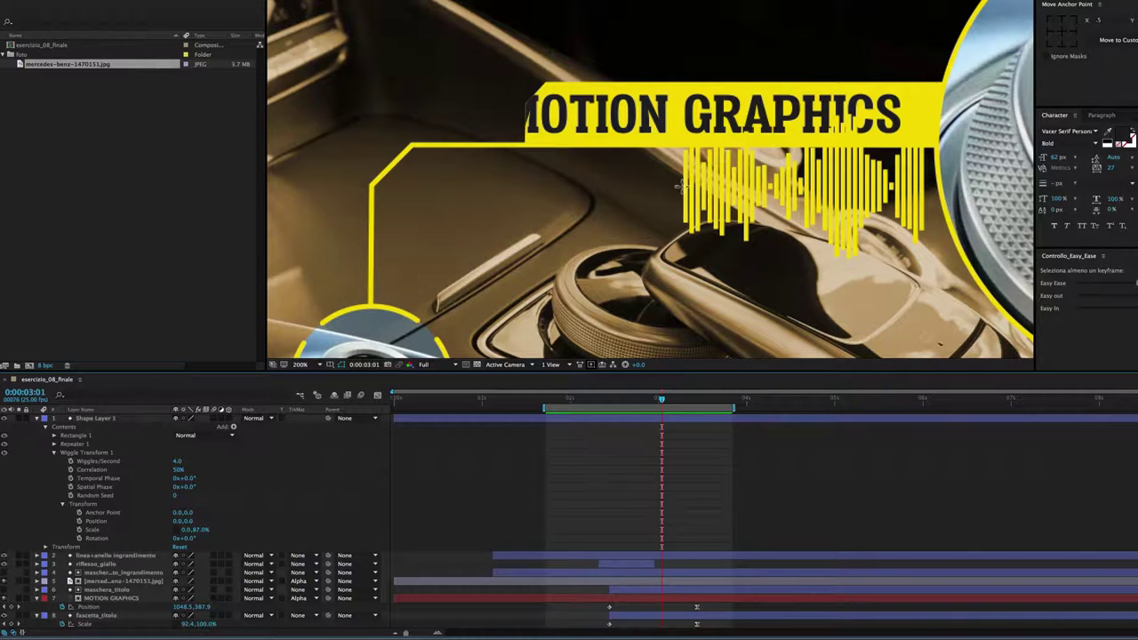
{"action": "left_click", "coordinate": [89, 419]}
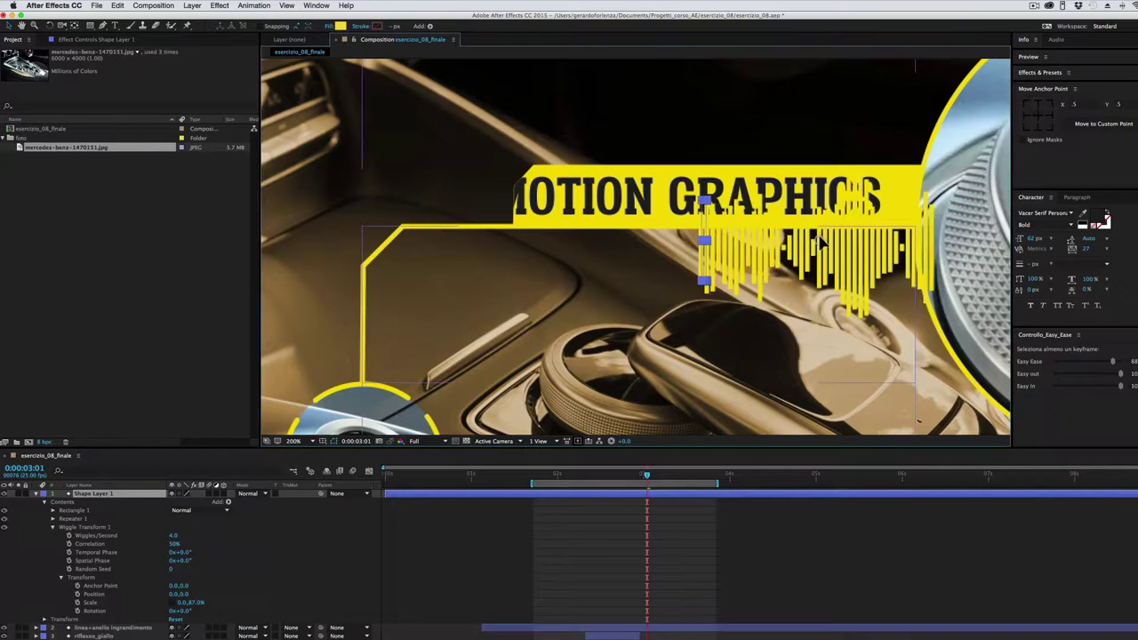
Raise the stripes under the title, mask them with a rectangle, and switch to QuickTime Player
{"action": "left_click_drag", "start_coordinate": [786, 271], "coordinate": [788, 233]}
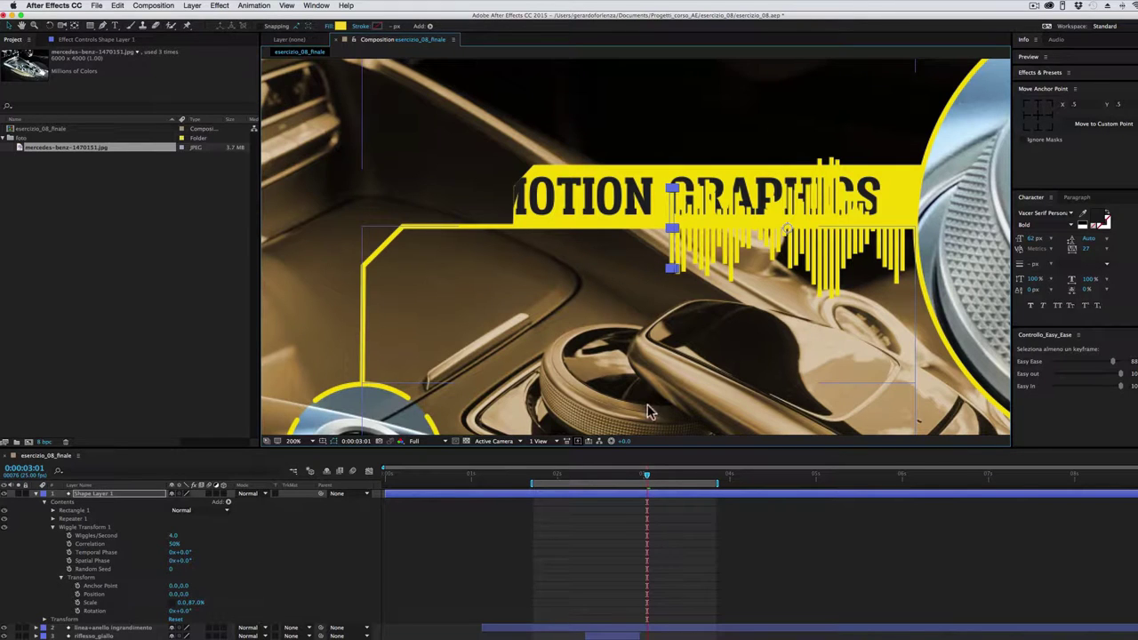
{"action": "left_click", "coordinate": [637, 494]}
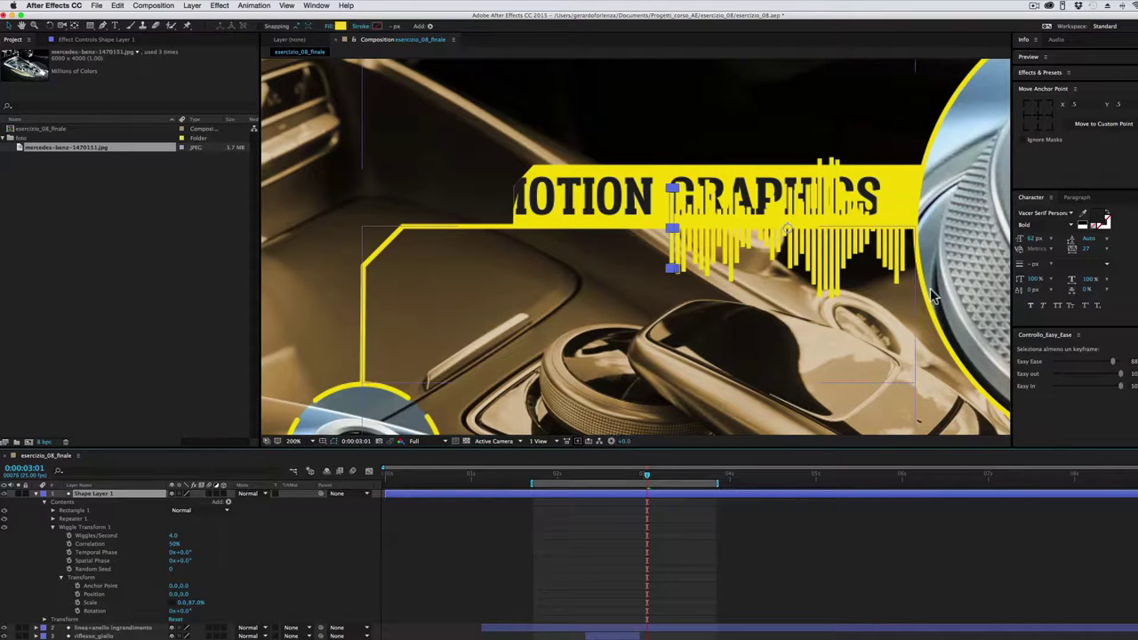
{"action": "left_click", "coordinate": [91, 27]}
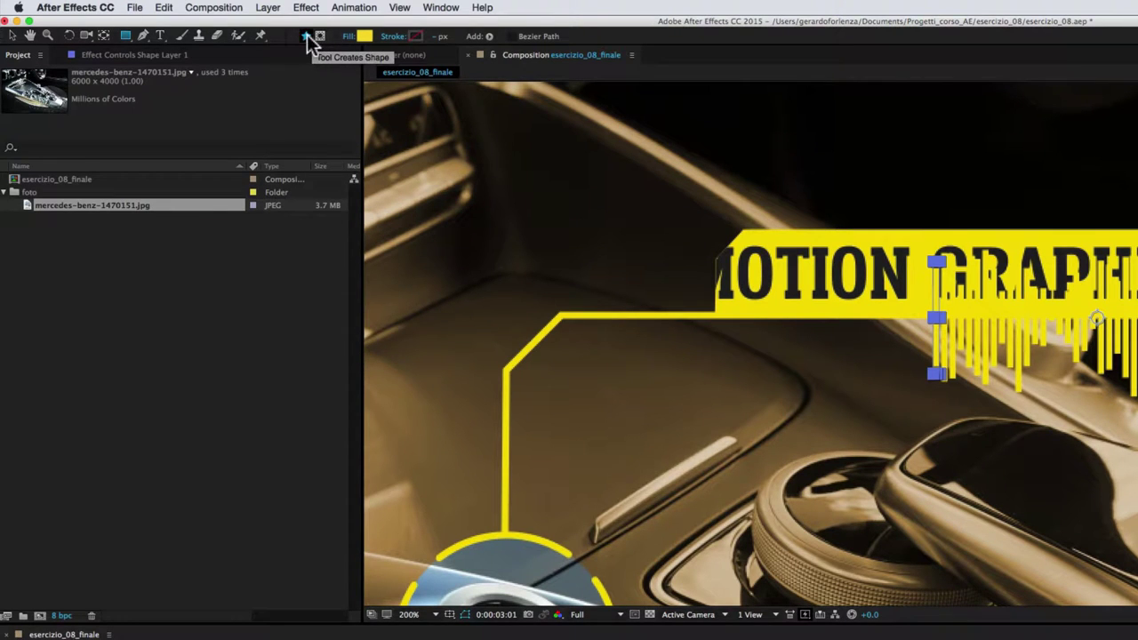
{"action": "left_click", "coordinate": [320, 36]}
{"action": "left_click", "coordinate": [320, 36]}
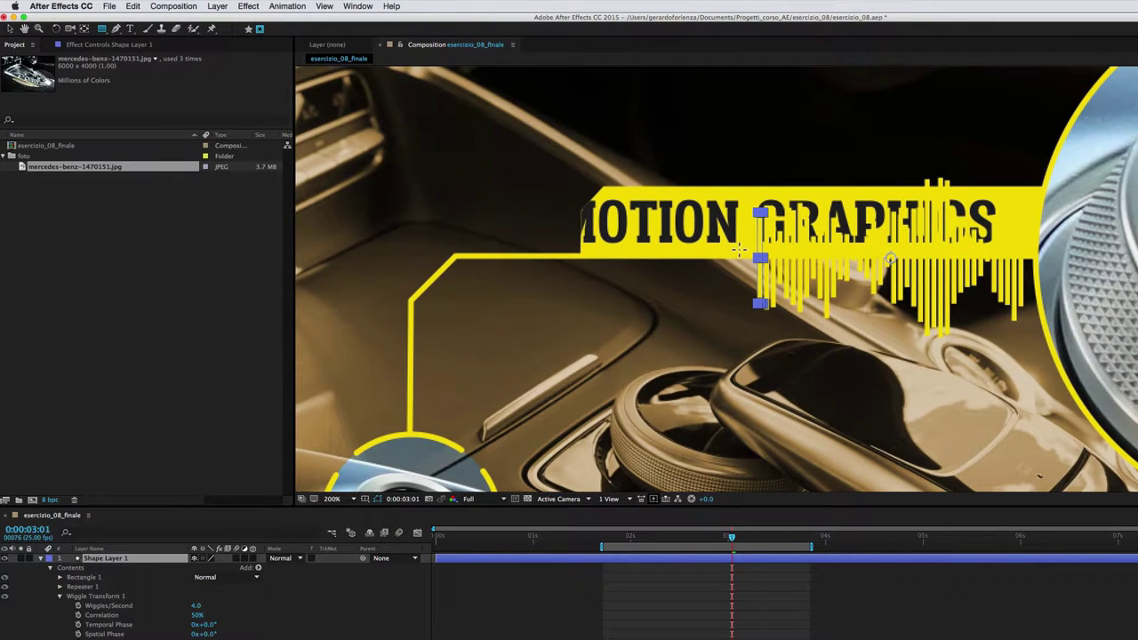
{"action": "left_click_drag", "start_coordinate": [744, 250], "coordinate": [1064, 349]}
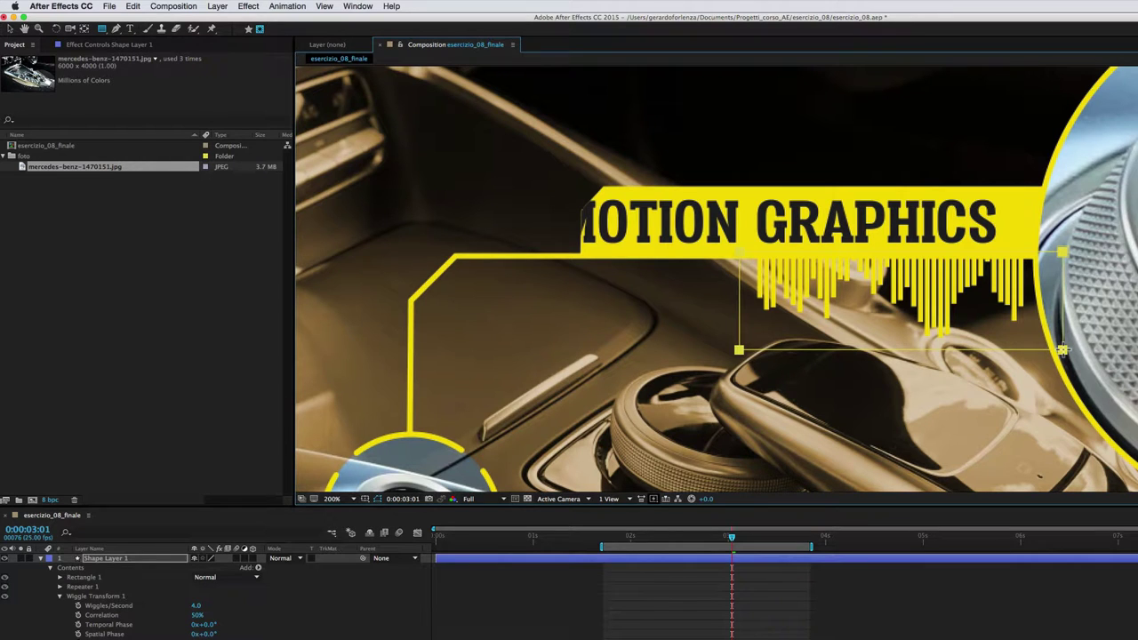
{"action": "key", "text": "super+Tab"}
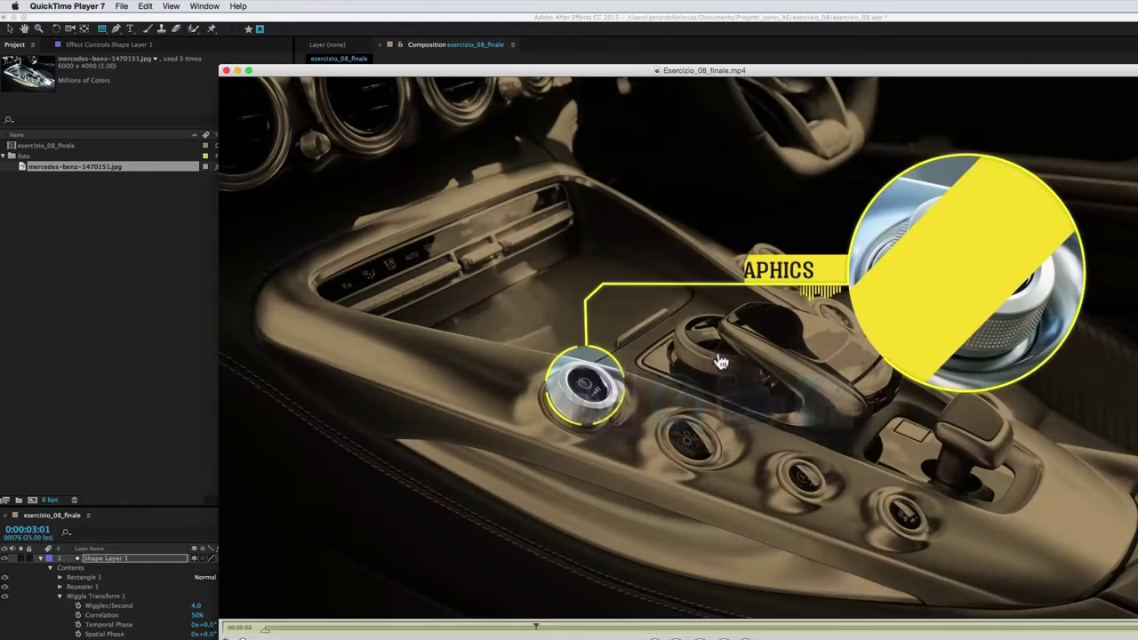
Rewind the finished callout reference in QuickTime Player 7, then return to After Effects
{"action": "mouse_move", "coordinate": [533, 629]}
{"action": "left_mouse_down"}
{"action": "mouse_move", "coordinate": [518, 629]}
{"action": "mouse_move", "coordinate": [562, 630]}
{"action": "left_mouse_up"}
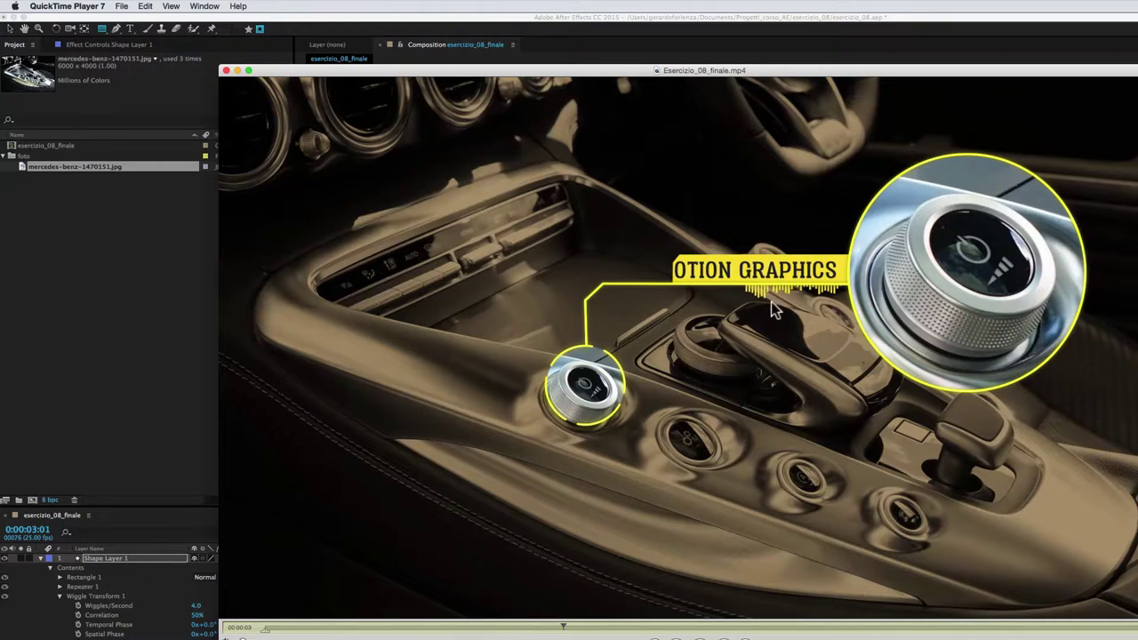
{"action": "key", "text": "super+Tab"}
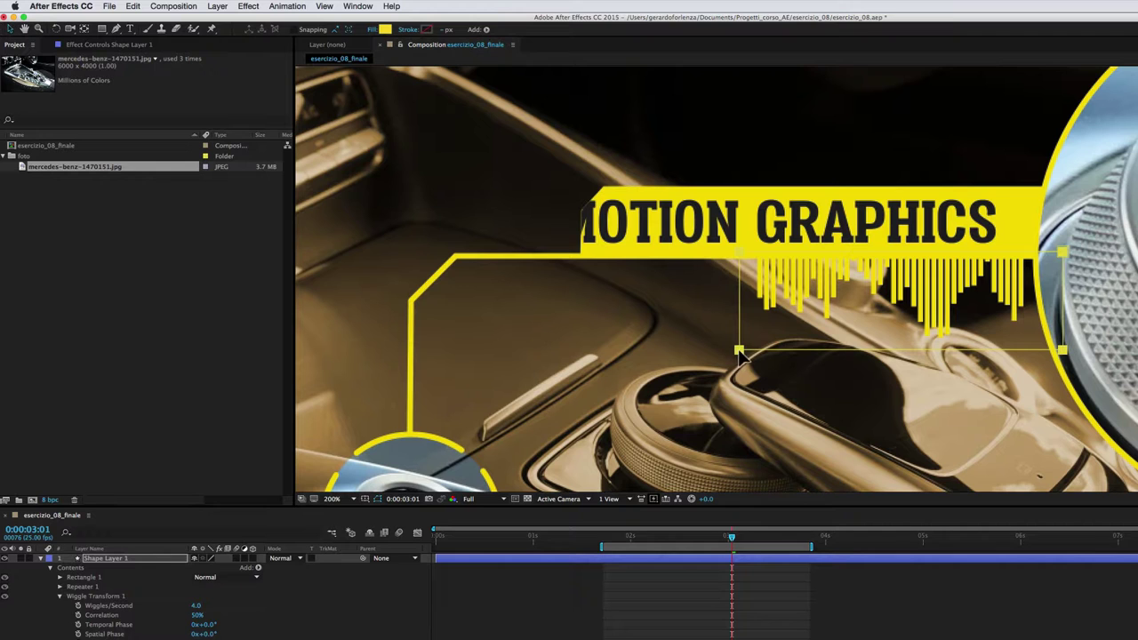
Keyframe Mask 1's path so it widens leftward to reveal the yellow stripe bars, then preview
{"action": "left_click_drag", "start_coordinate": [740, 300], "coordinate": [1049, 313]}
{"action": "key", "text": "/"}
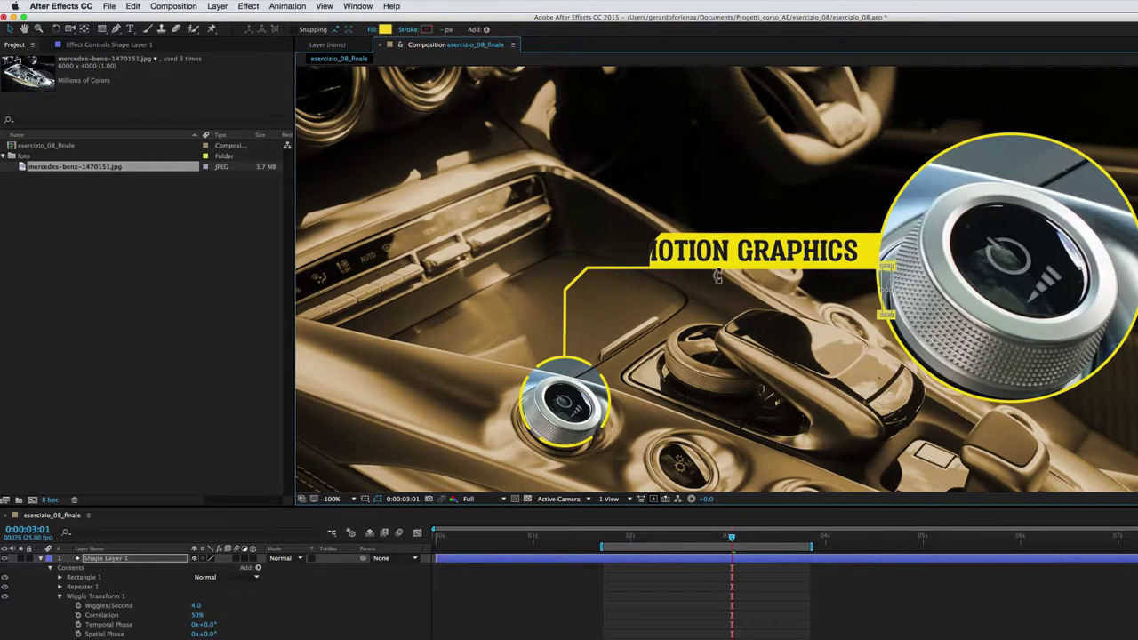
{"action": "left_click_drag", "start_coordinate": [731, 540], "coordinate": [681, 544]}
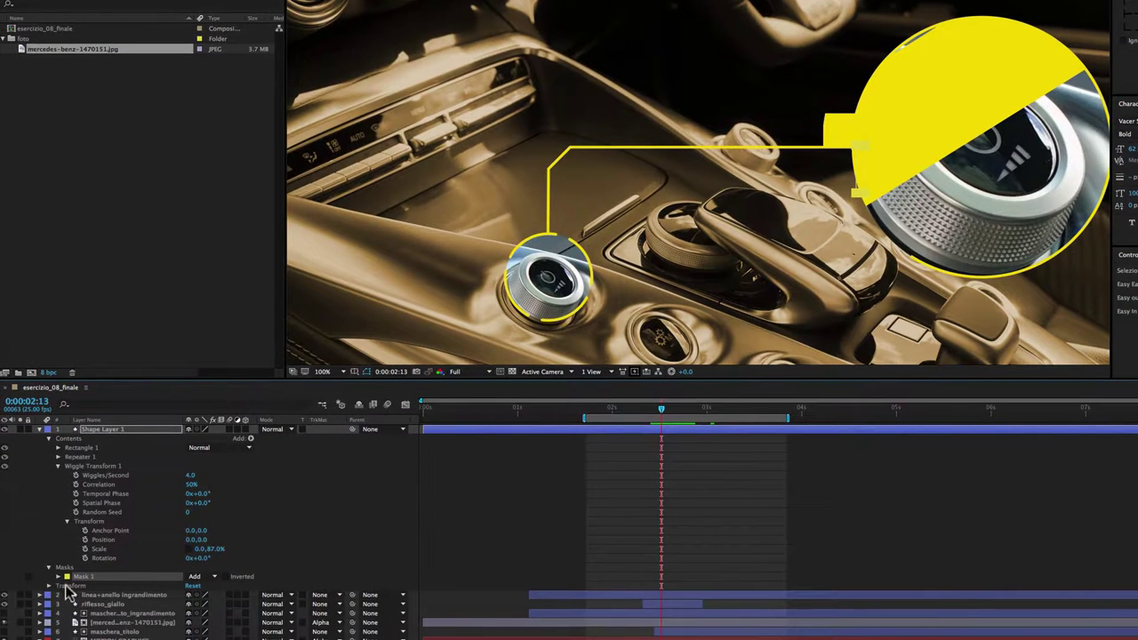
{"action": "left_click", "coordinate": [58, 577]}
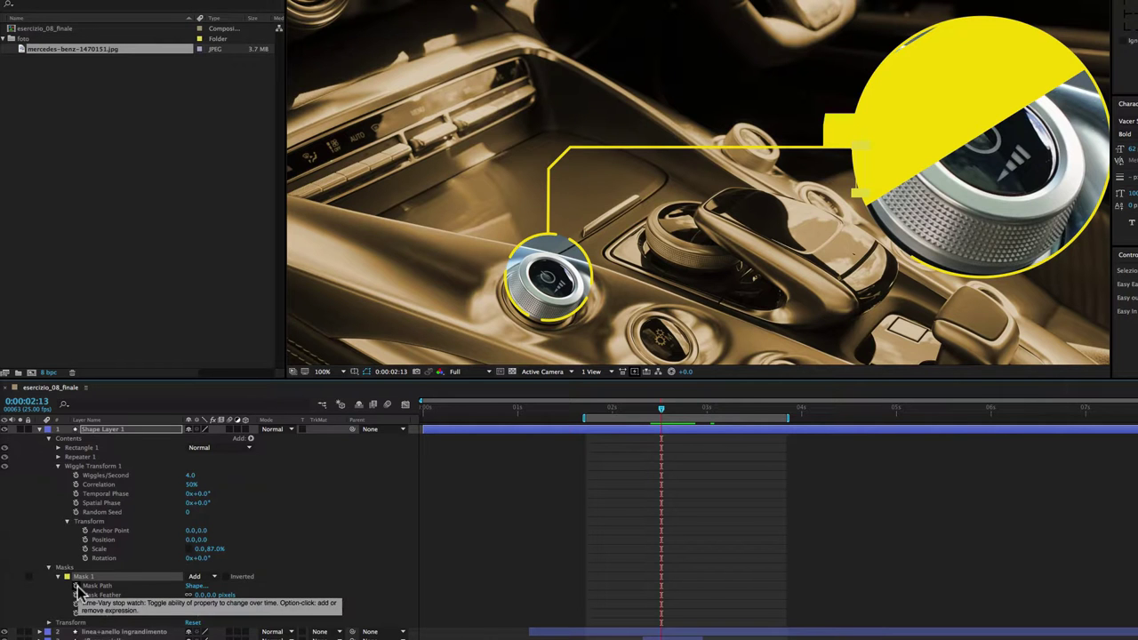
{"action": "left_click", "coordinate": [76, 586]}
{"action": "left_click_drag", "start_coordinate": [666, 415], "coordinate": [705, 414]}
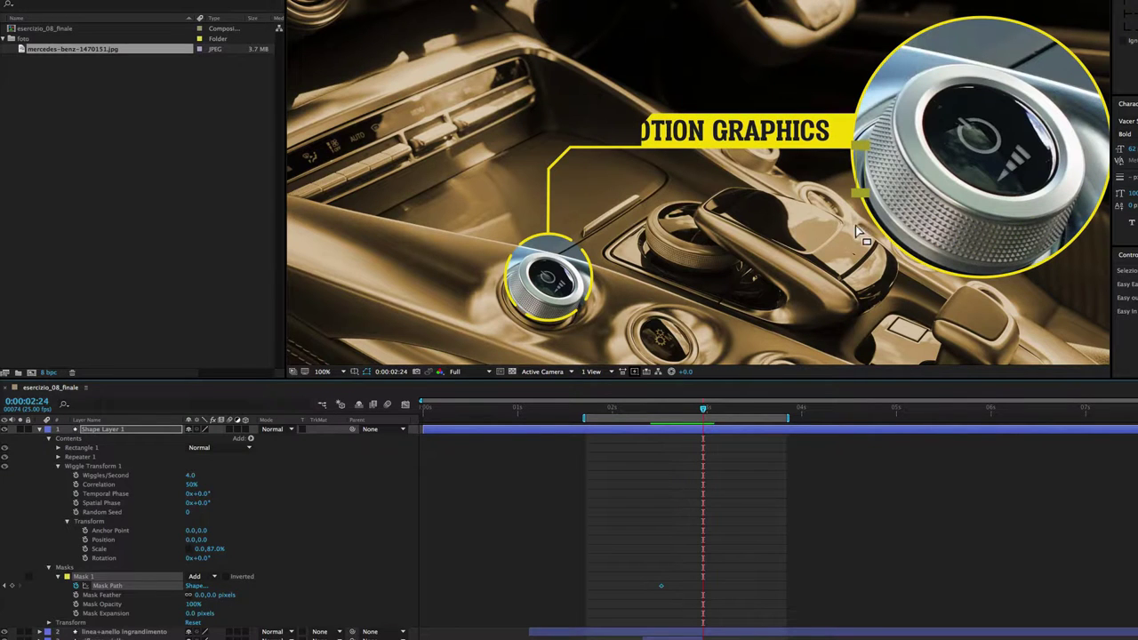
{"action": "left_click_drag", "start_coordinate": [853, 168], "coordinate": [709, 165]}
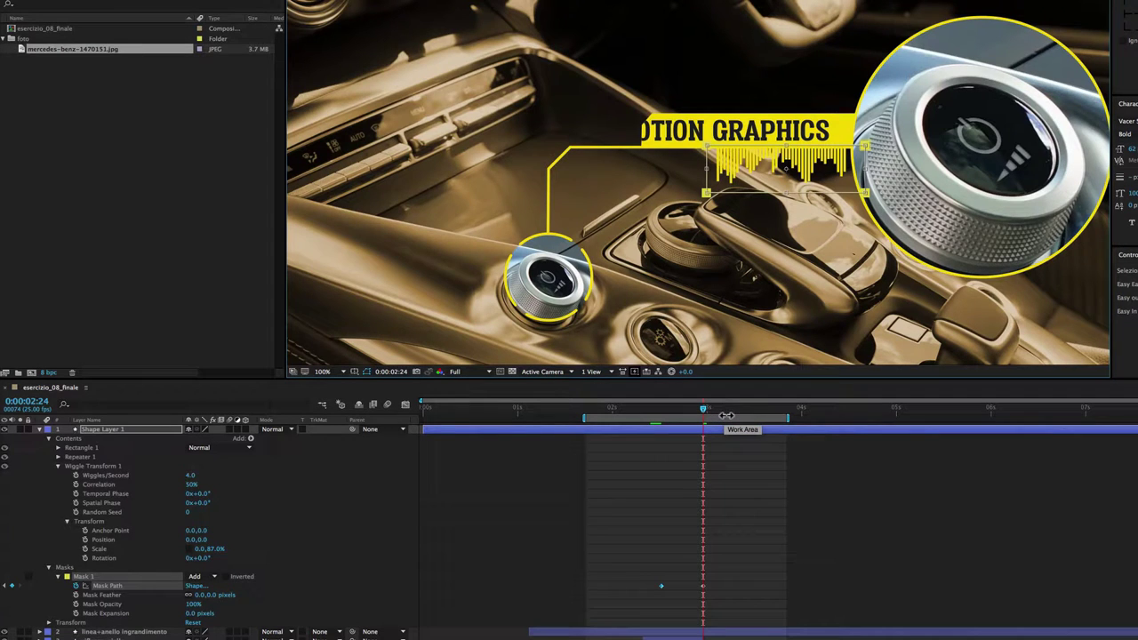
{"action": "key", "text": "space"}
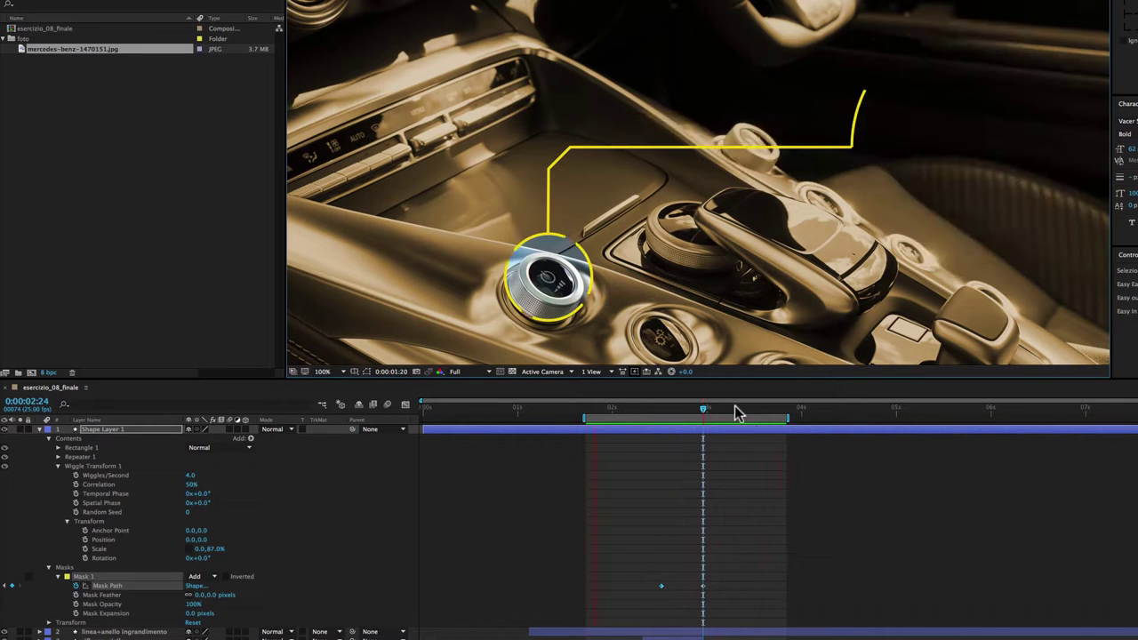
{"action": "left_click", "coordinate": [732, 411]}
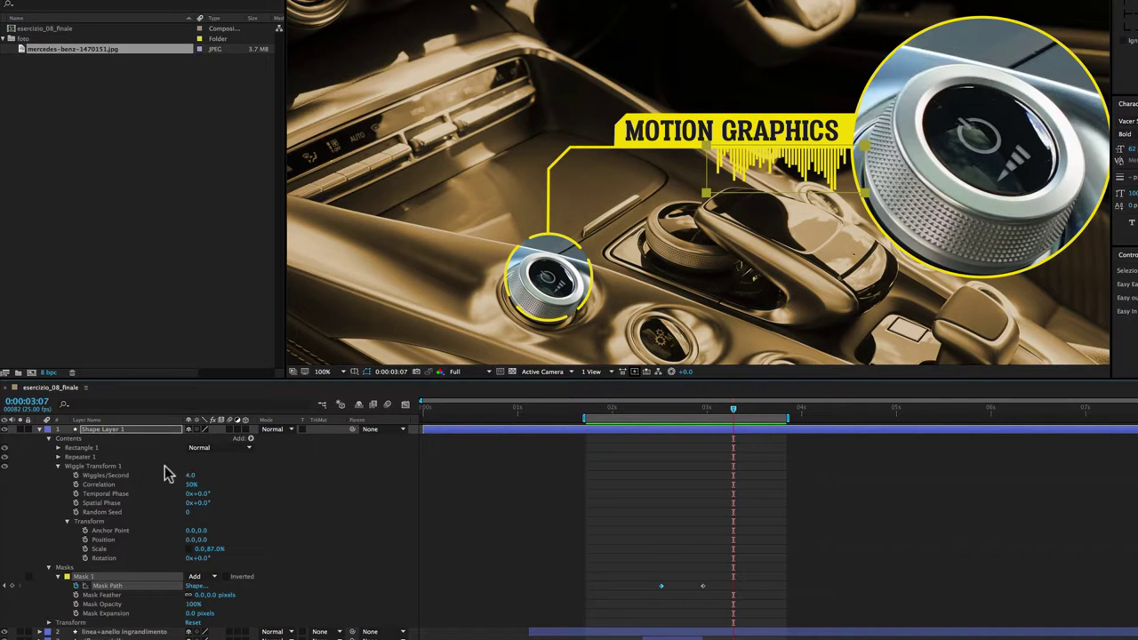
Rename the stripe layer 'barre animate' and move its in-point to about 2.6 seconds
{"action": "left_click", "coordinate": [101, 431]}
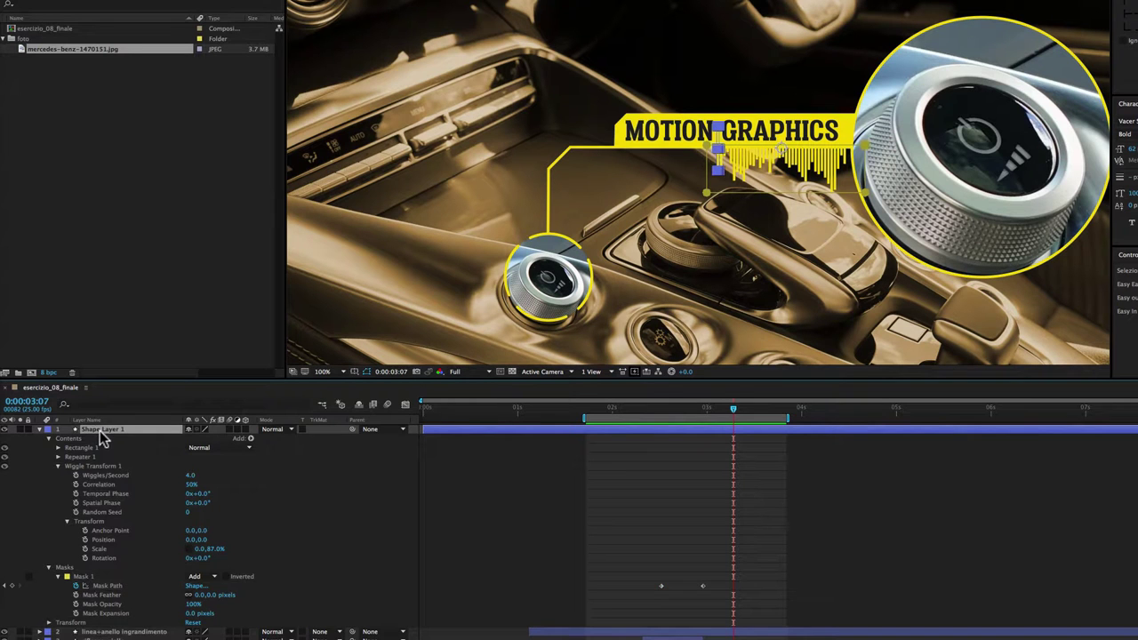
{"action": "key", "text": "Return"}
{"action": "type", "text": "barre animate"}
{"action": "left_click", "coordinate": [39, 432]}
{"action": "left_click_drag", "start_coordinate": [437, 432], "coordinate": [663, 429]}
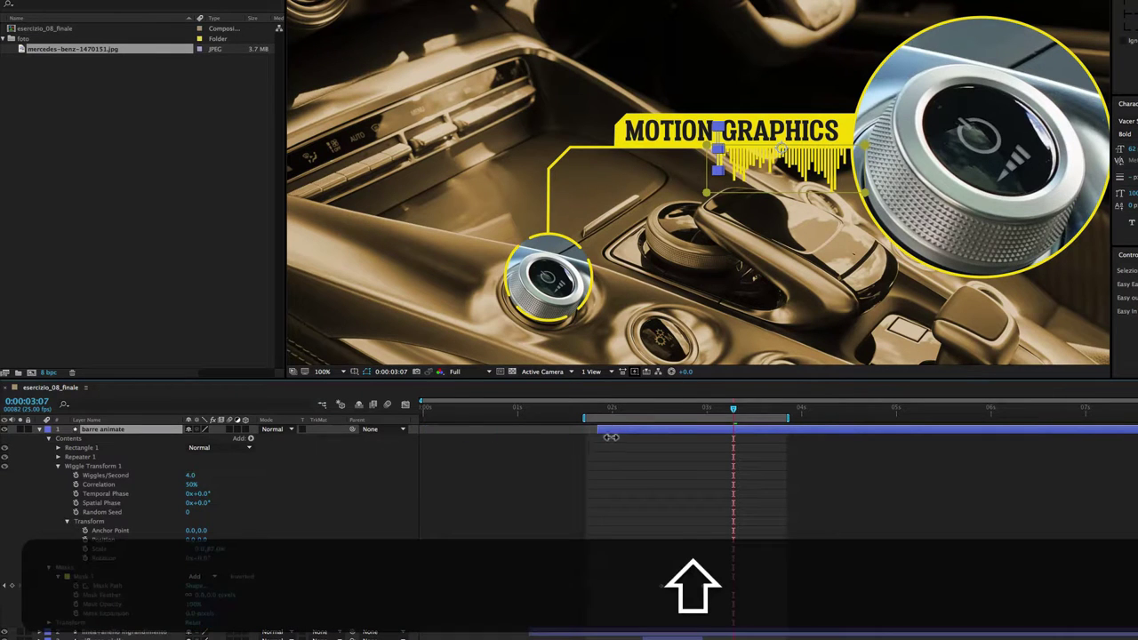
{"action": "left_click", "coordinate": [662, 410]}
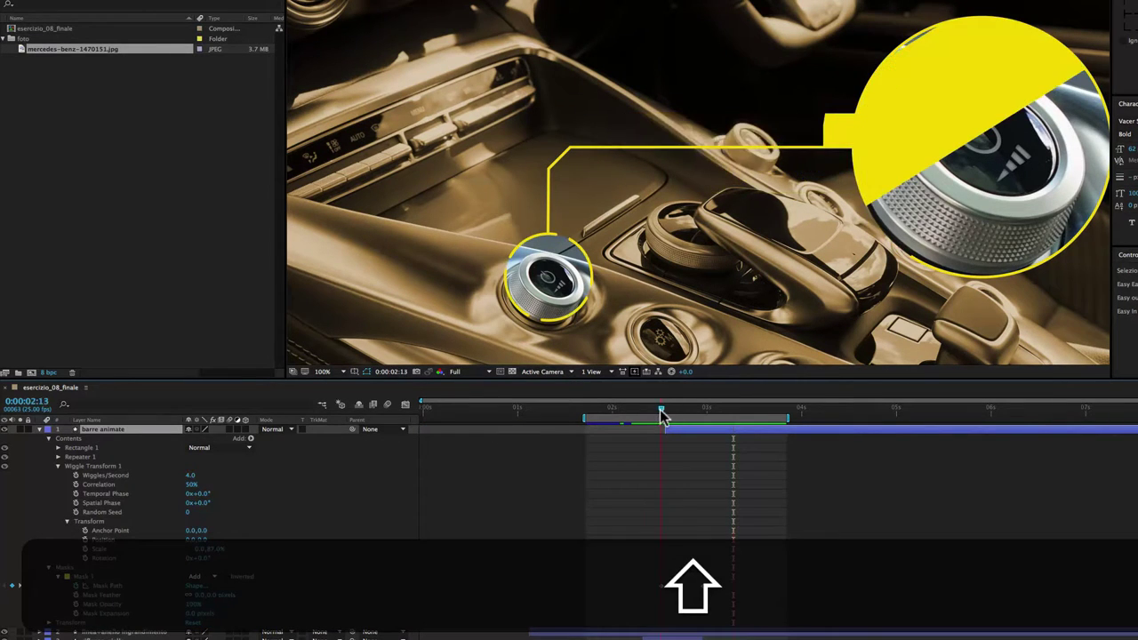
{"action": "scroll", "coordinate": [725, 307], "scroll_direction": "down", "scroll_amount": 2}
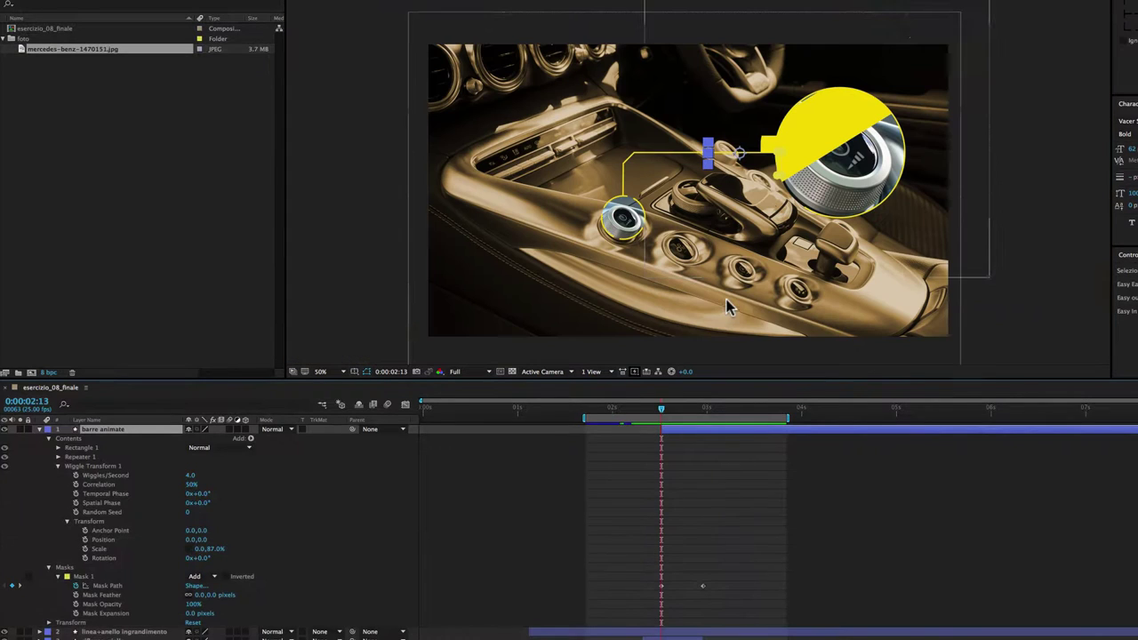
{"action": "key", "text": "super+Tab"}
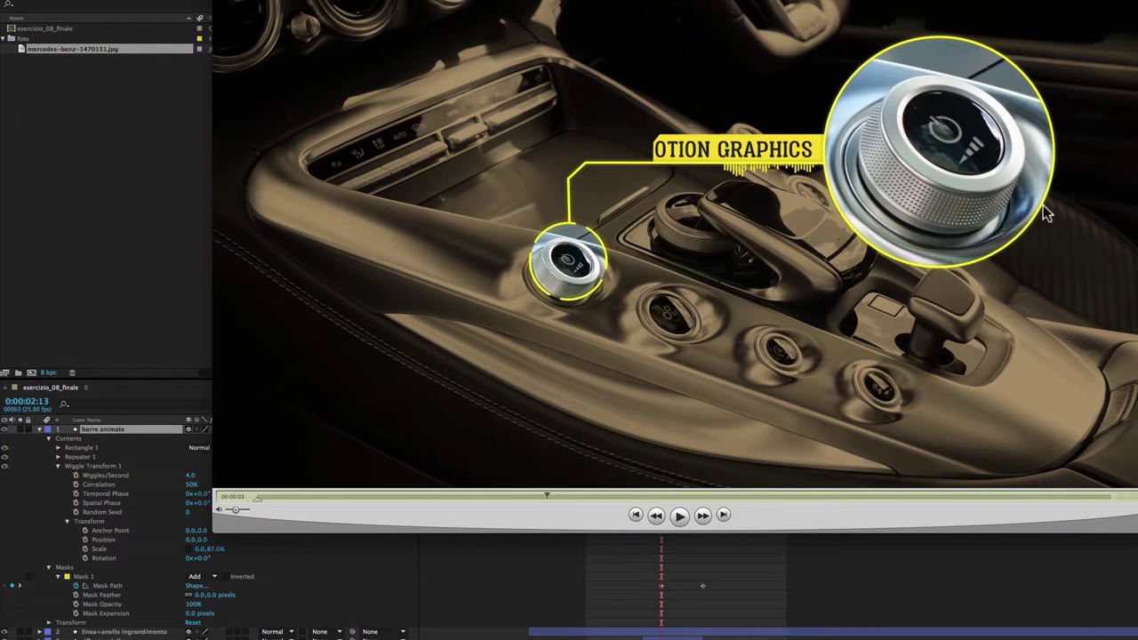
Scrub the reference video back to the opening frame with yellow arrows around the knob
{"action": "left_click_drag", "start_coordinate": [547, 496], "coordinate": [343, 496]}
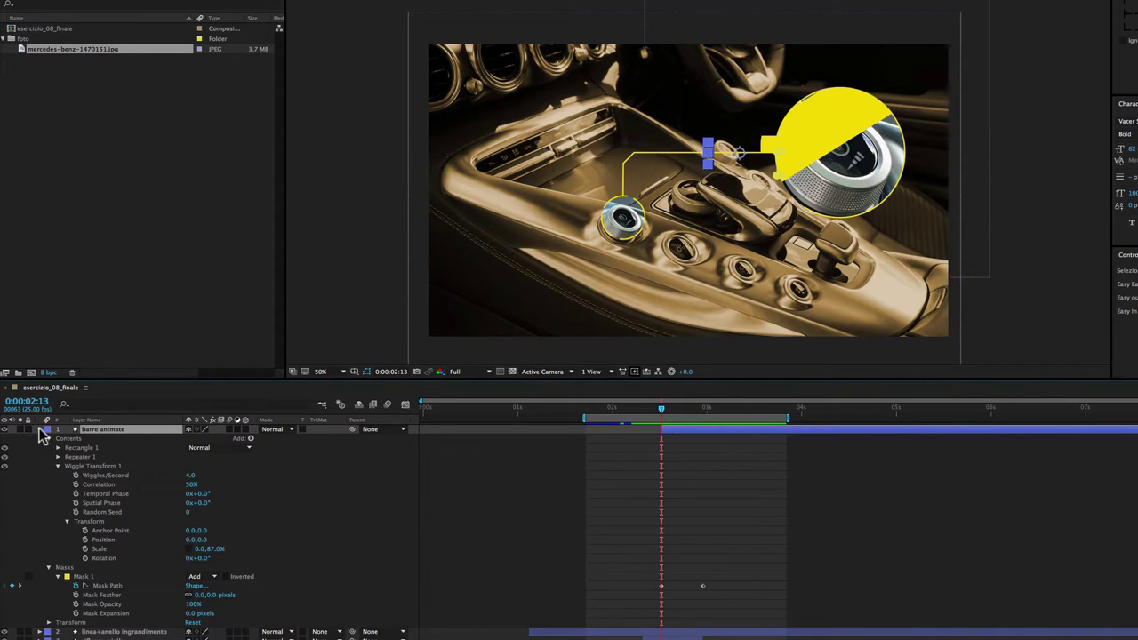
Collapse barre animate and select animazione frecce, anello_dettaglio and linea+anello ingrandimento together
{"action": "left_click", "coordinate": [40, 430]}
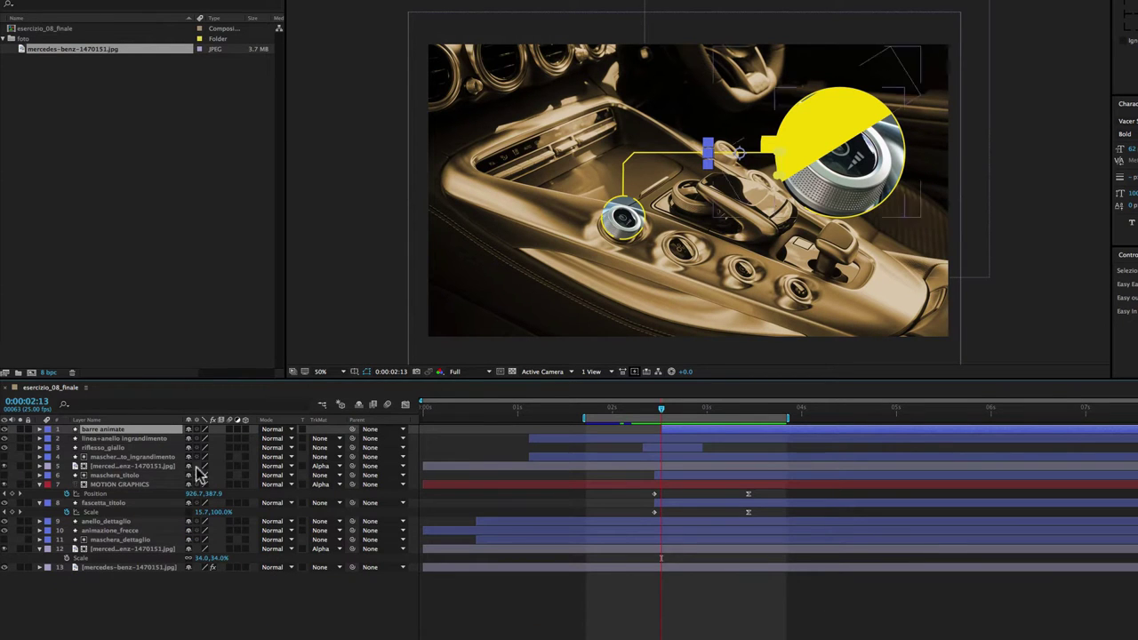
{"action": "left_click", "coordinate": [117, 532]}
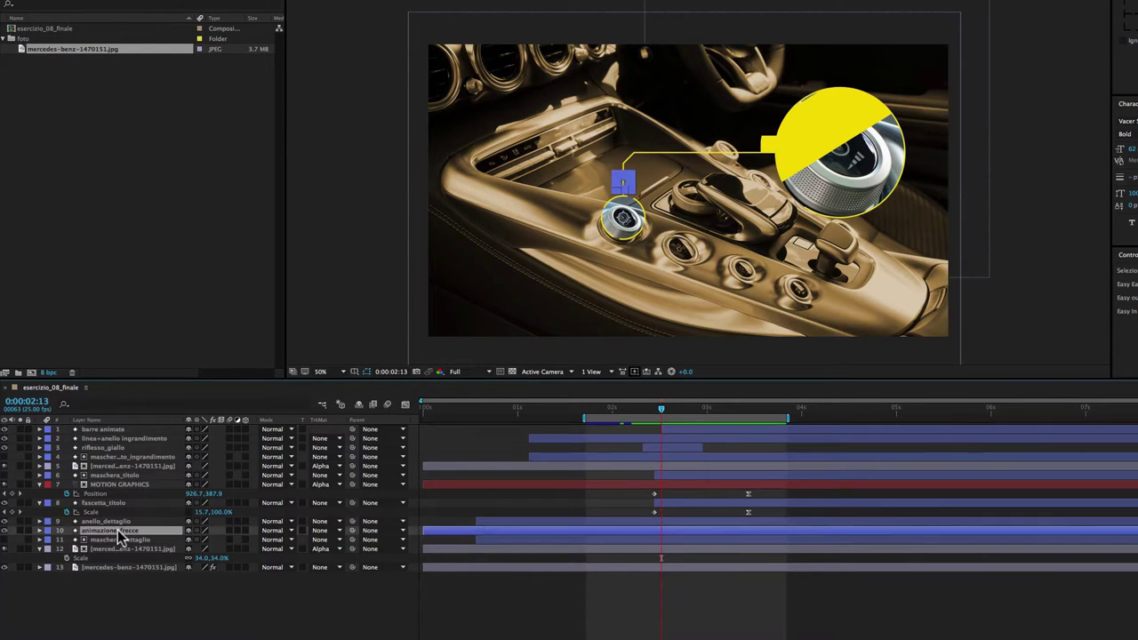
{"action": "left_click", "coordinate": [114, 523], "text": "shift"}
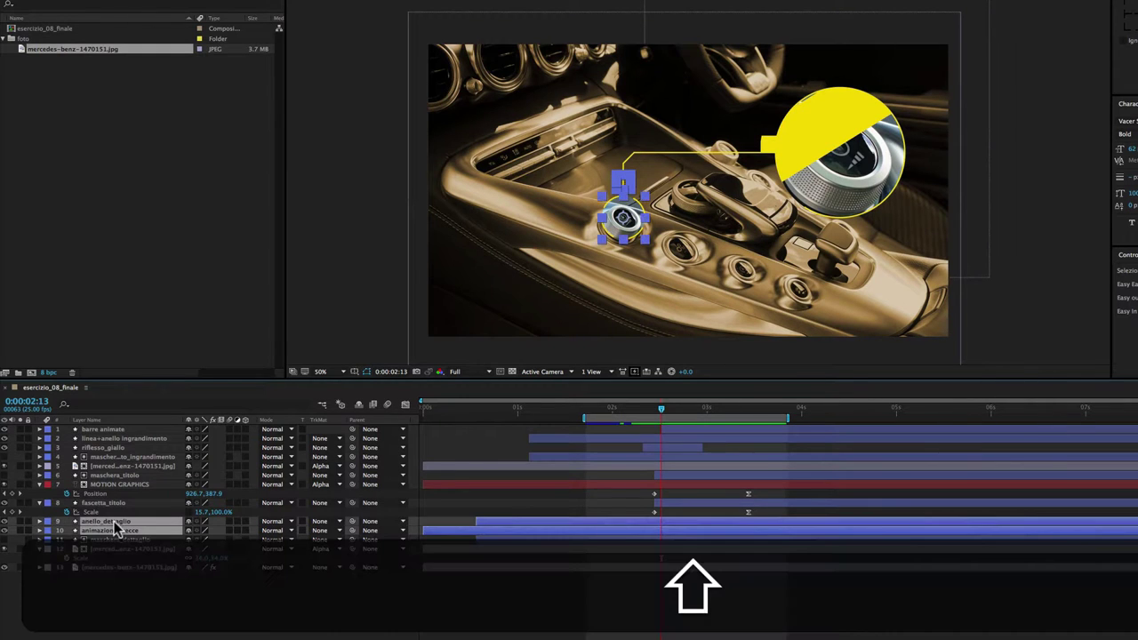
{"action": "left_click", "coordinate": [109, 448], "text": "super"}
{"action": "left_click", "coordinate": [106, 439], "text": "super"}
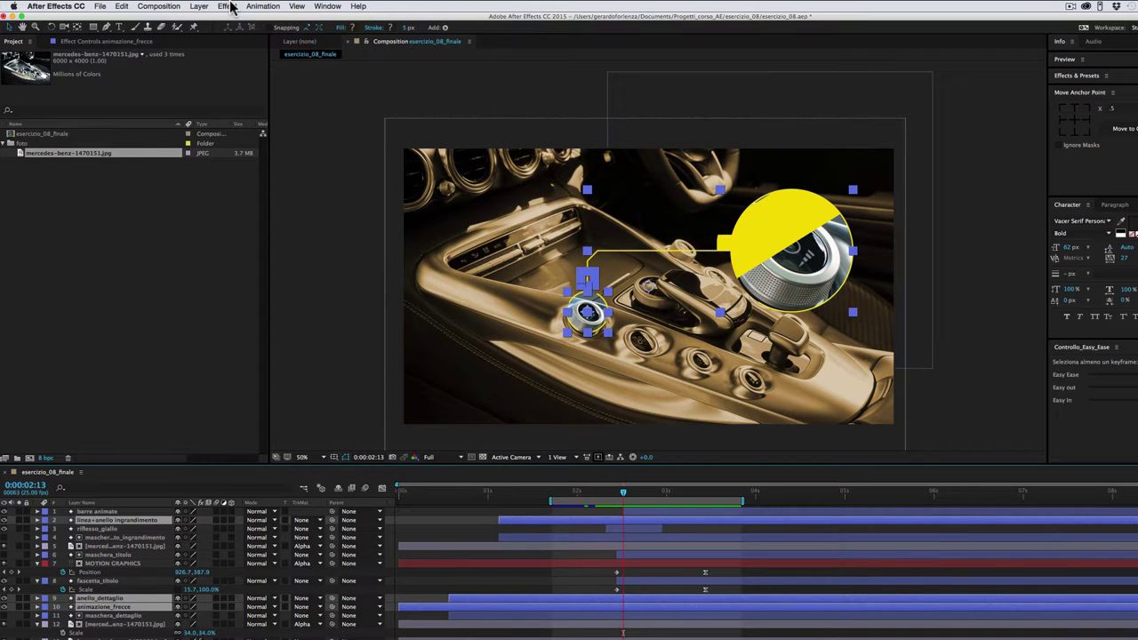
Apply Stylize > Glow to the selected layers with Glow Intensity 0.7
{"action": "left_click", "coordinate": [229, 6]}
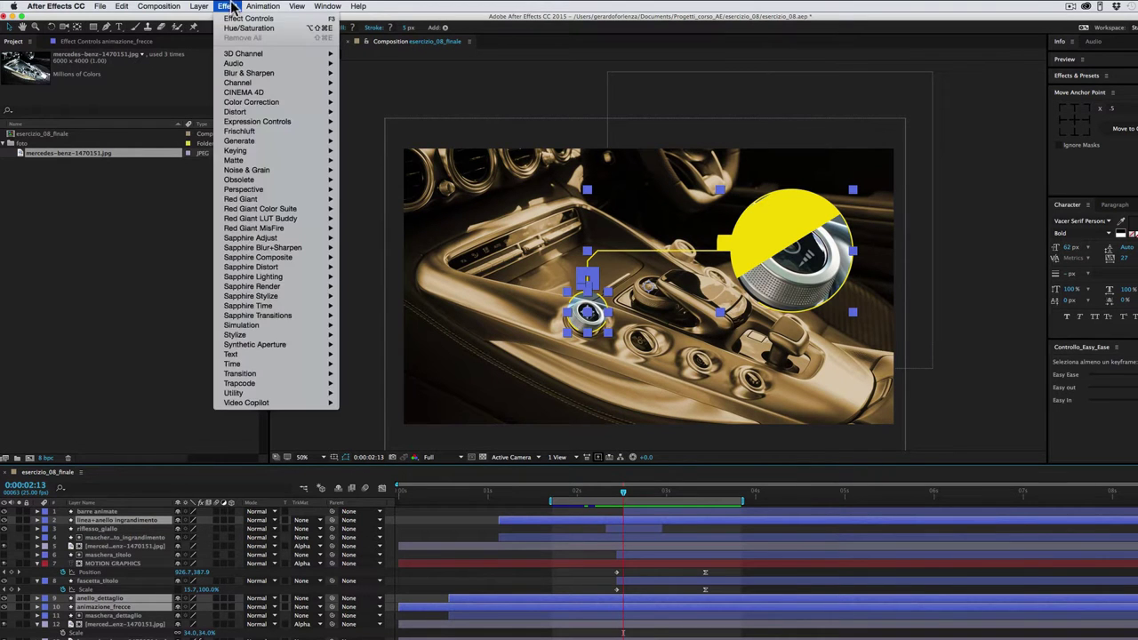
{"action": "mouse_move", "coordinate": [259, 335]}
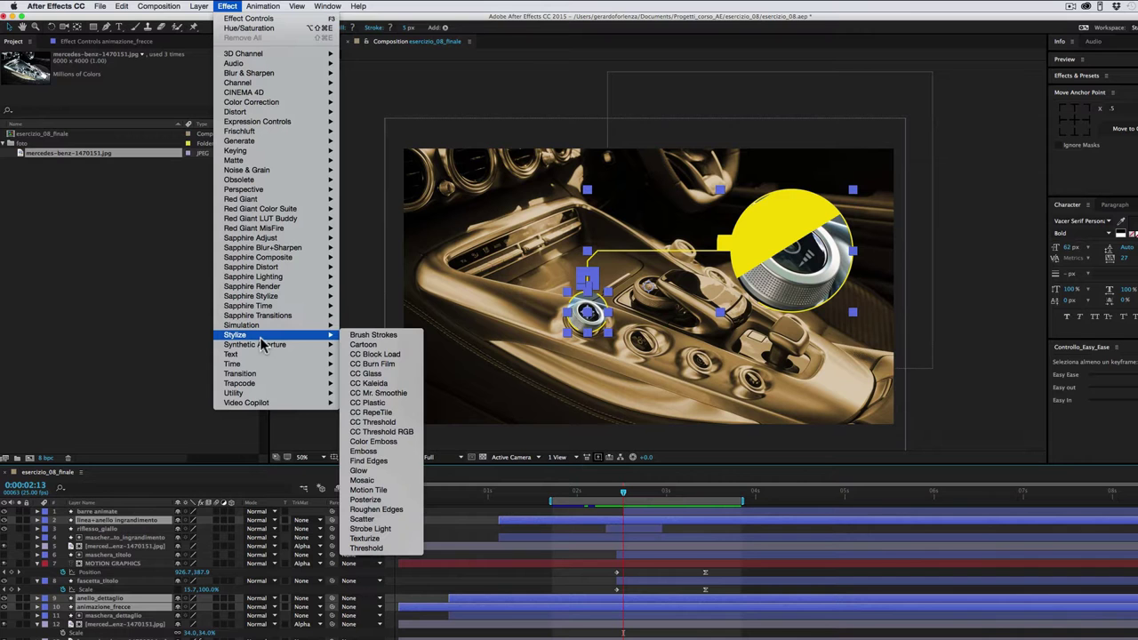
{"action": "left_click", "coordinate": [378, 472]}
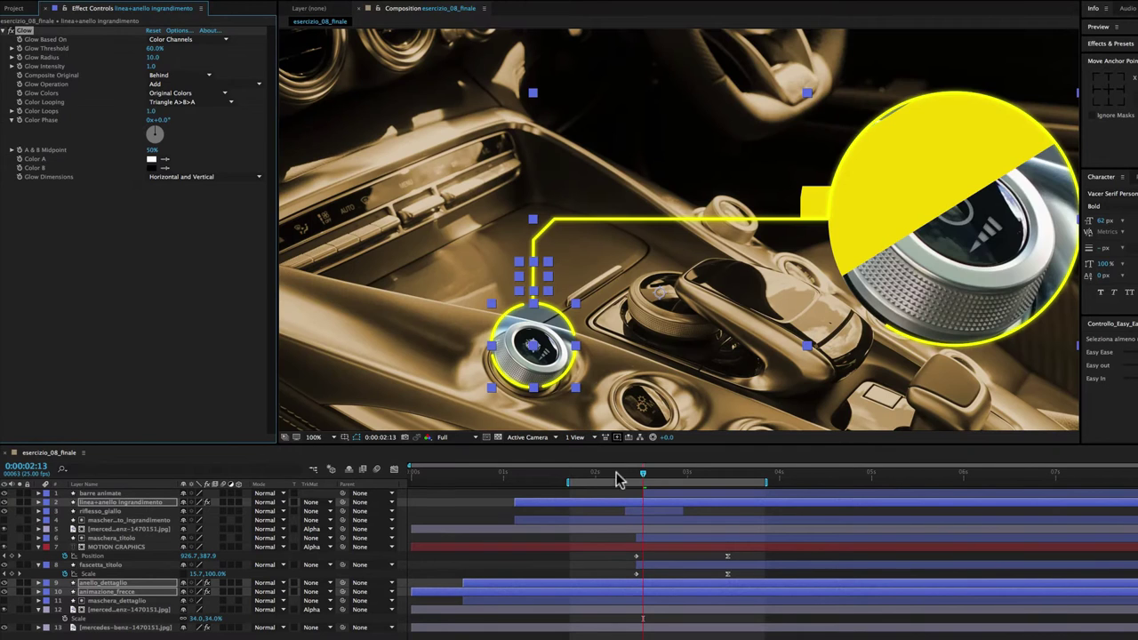
{"action": "mouse_move", "coordinate": [615, 476]}
{"action": "left_mouse_down"}
{"action": "mouse_move", "coordinate": [462, 488]}
{"action": "mouse_move", "coordinate": [636, 488]}
{"action": "left_mouse_up"}
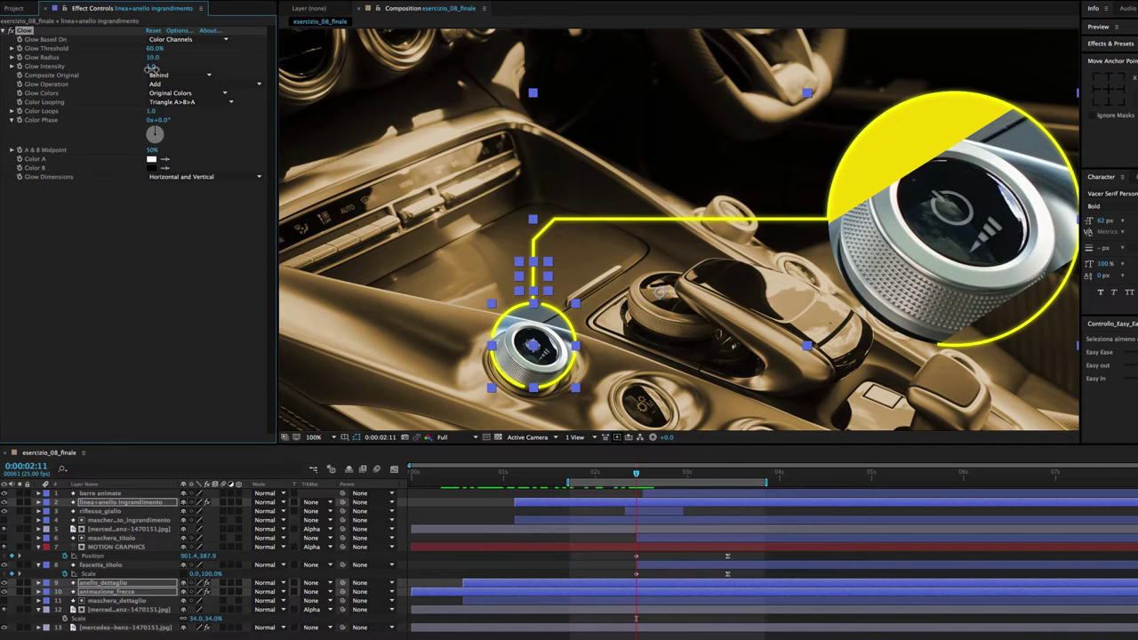
{"action": "left_click_drag", "start_coordinate": [148, 69], "coordinate": [133, 70]}
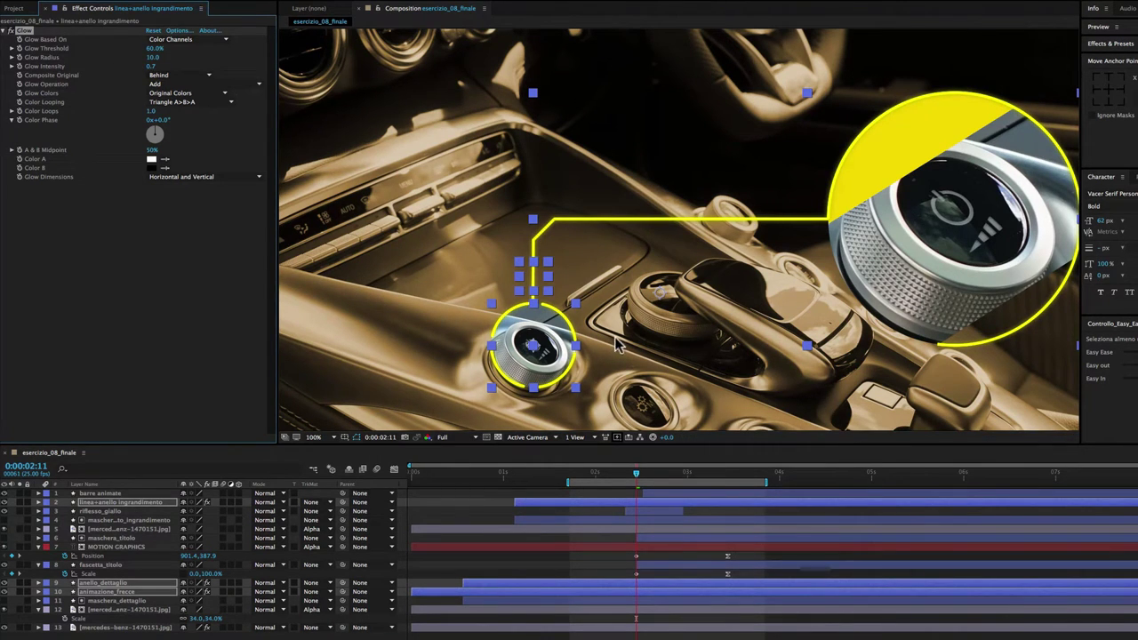
Set the work area from 0 to 5 seconds and play the glow preview
{"action": "key", "text": "comma"}
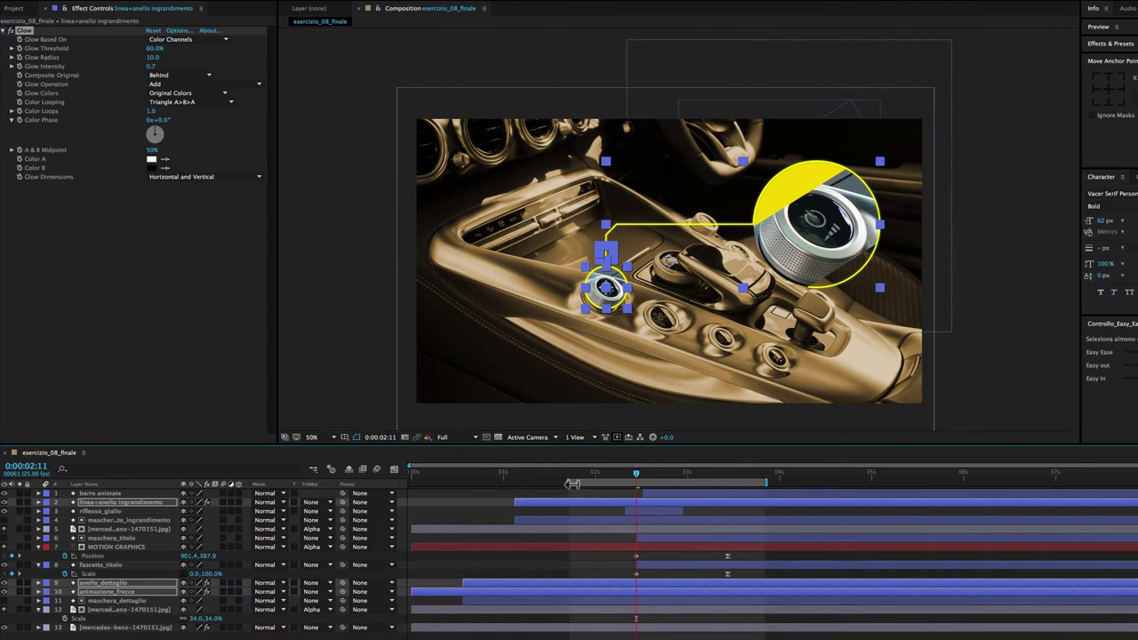
{"action": "left_click_drag", "start_coordinate": [568, 481], "coordinate": [401, 480]}
{"action": "left_click_drag", "start_coordinate": [767, 486], "coordinate": [872, 485]}
{"action": "left_click_drag", "start_coordinate": [726, 442], "coordinate": [726, 452]}
{"action": "left_click_drag", "start_coordinate": [725, 394], "coordinate": [715, 367]}
{"action": "key", "text": "space"}
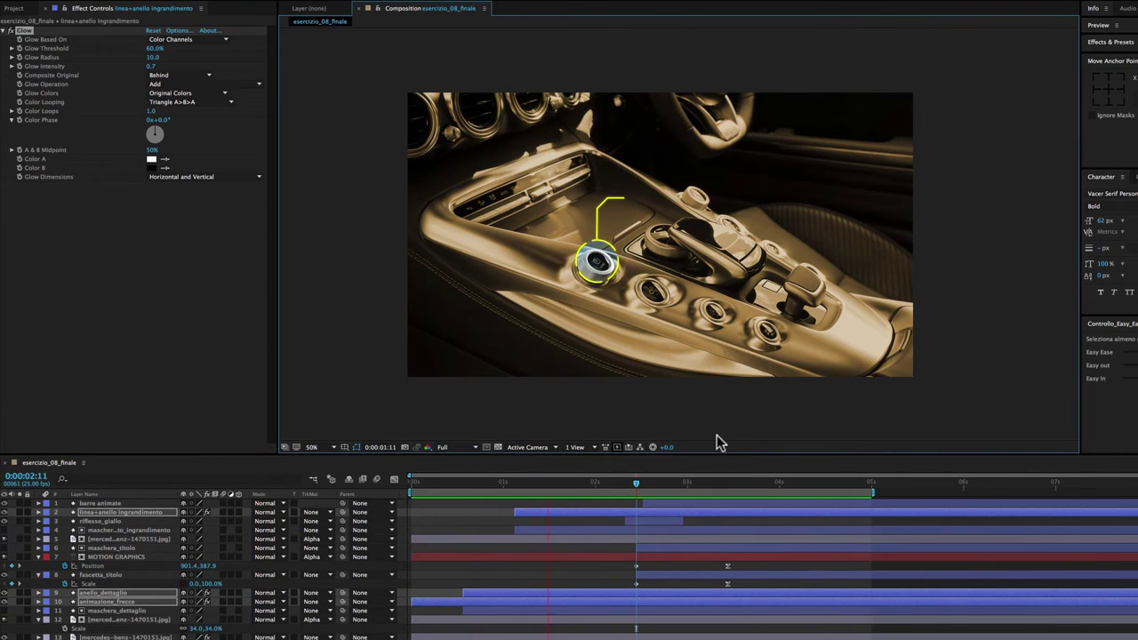